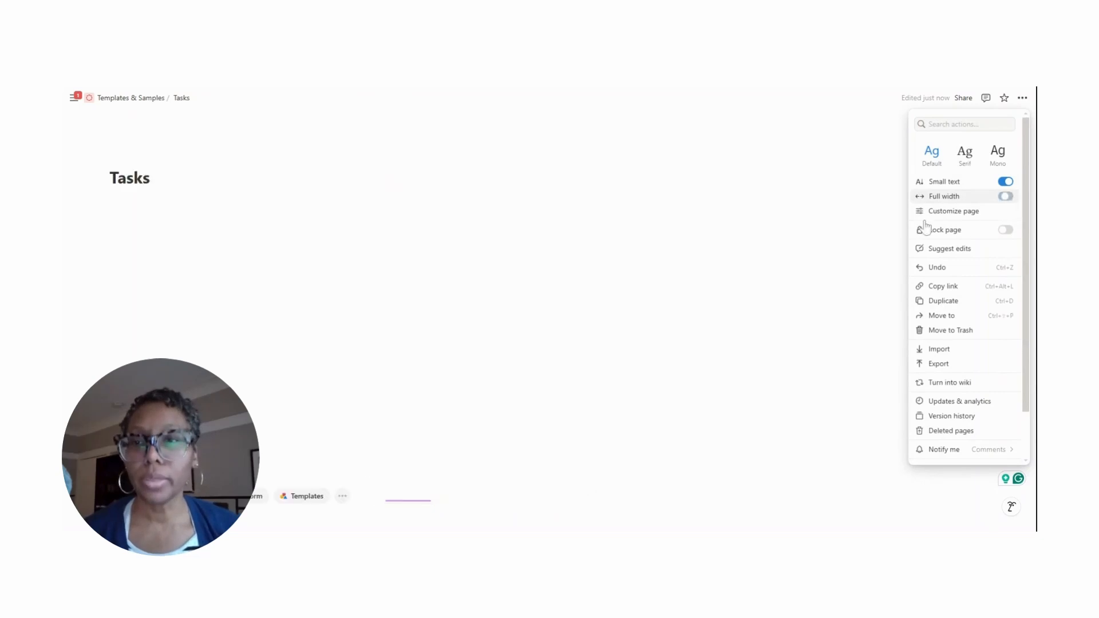
# Insert an inline database with a new table on the Tasks page and title it "My Tasks"
pyautogui.click(158, 254)
pyautogui.click(138, 203)
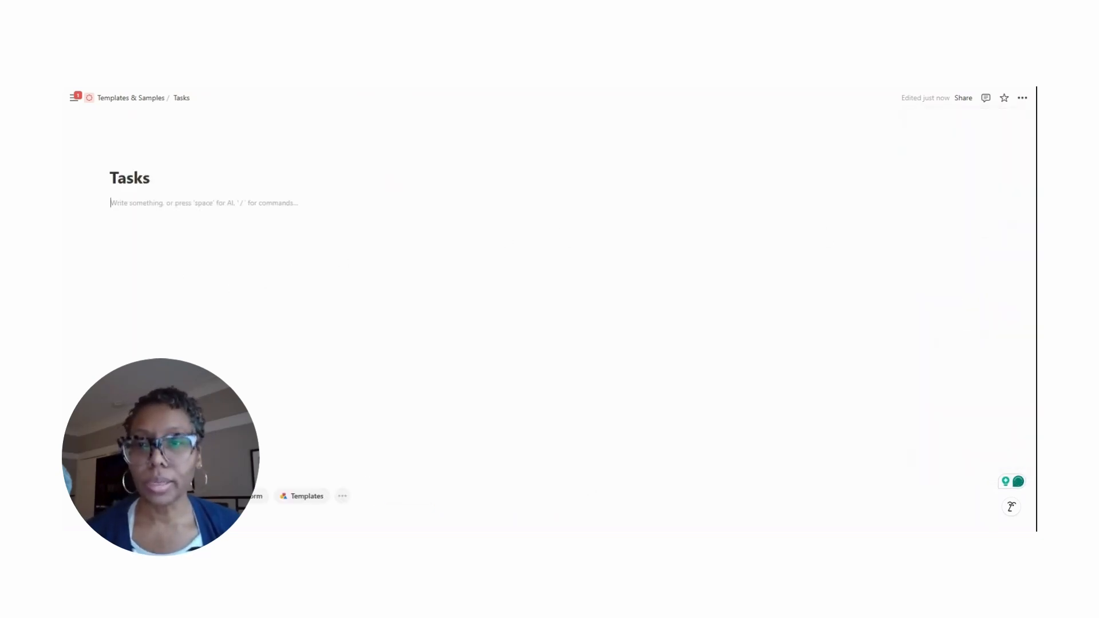
pyautogui.write('/')
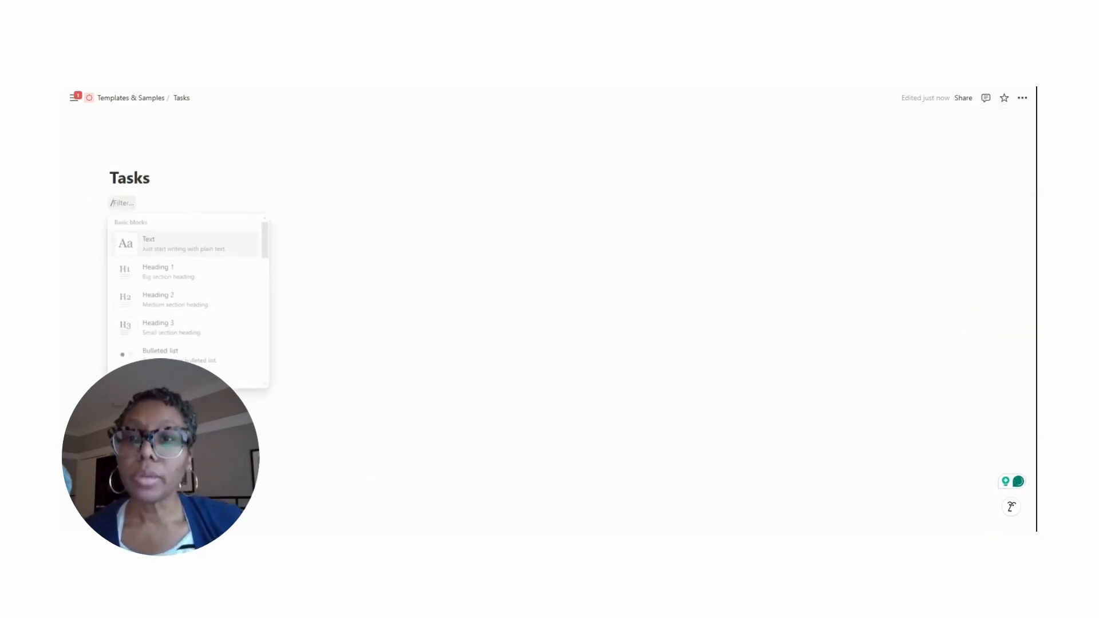
pyautogui.write('databas')
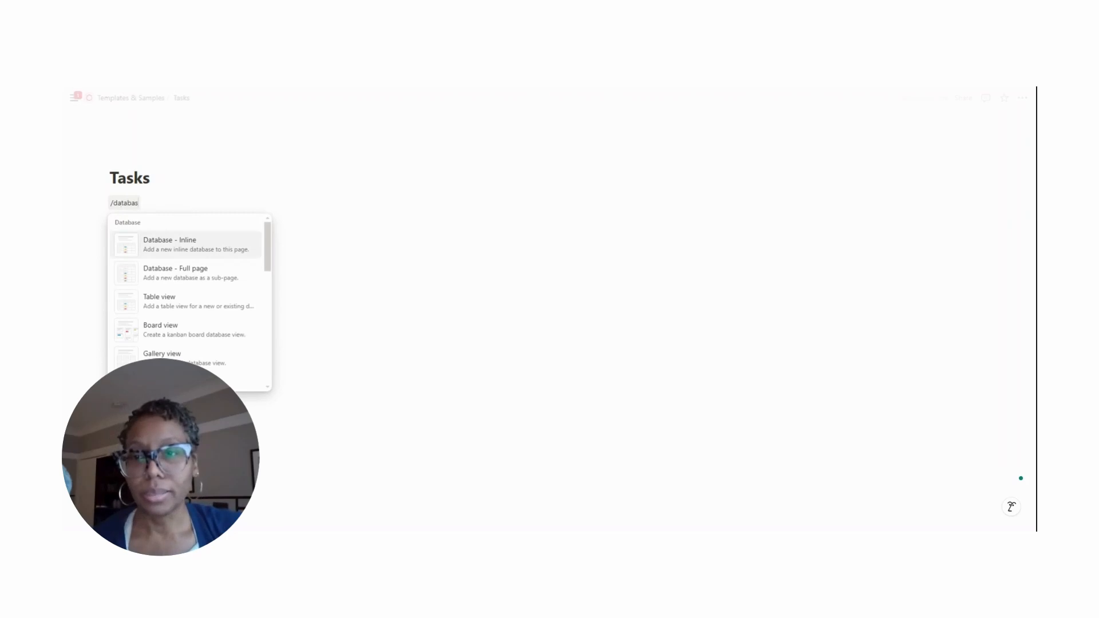
pyautogui.click(192, 250)
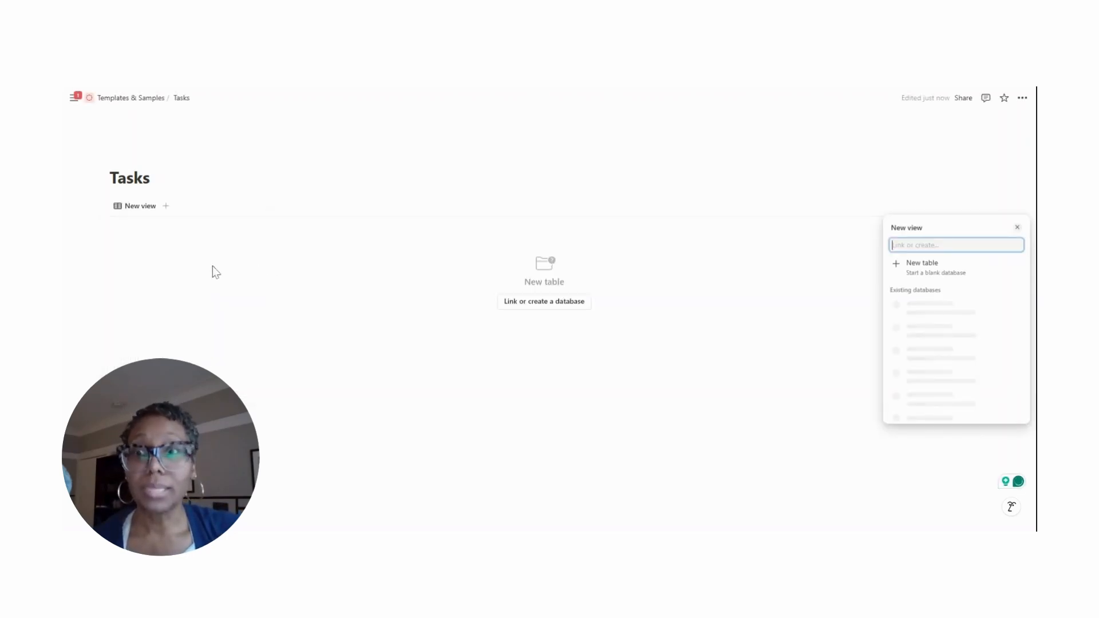
pyautogui.click(139, 229)
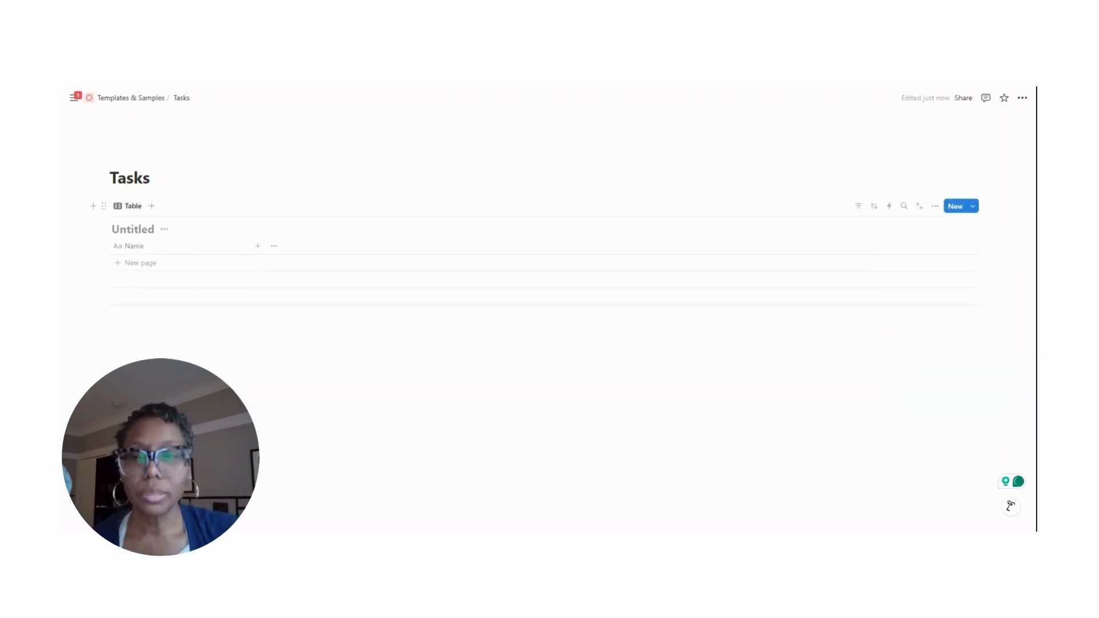
pyautogui.write('My Tasks')
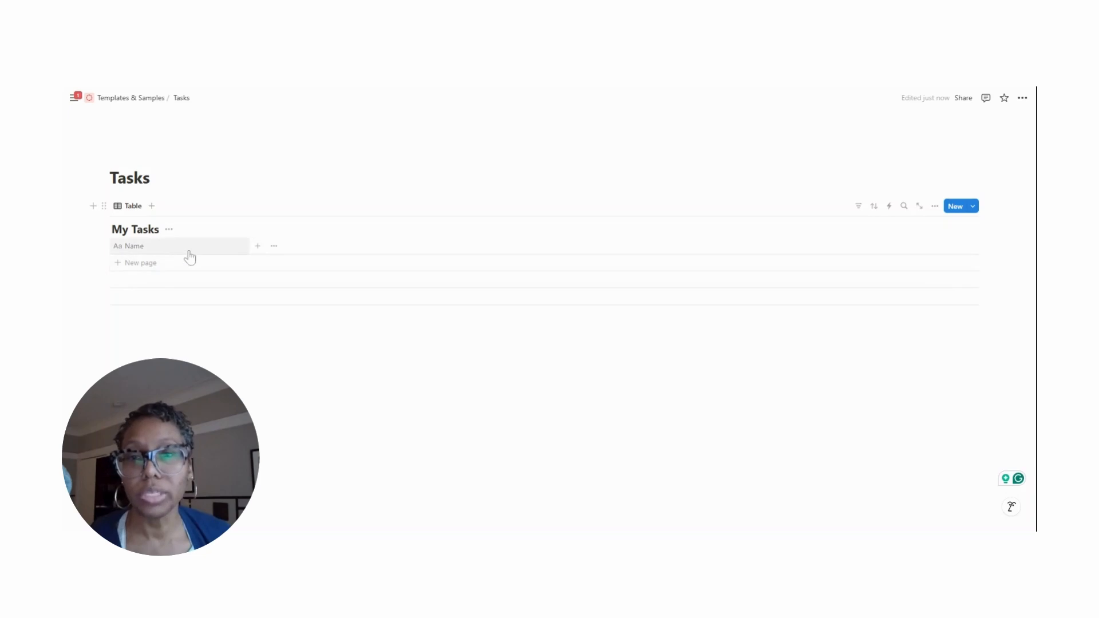
# Rename the table's Name property as "Task Name"
pyautogui.click(170, 251)
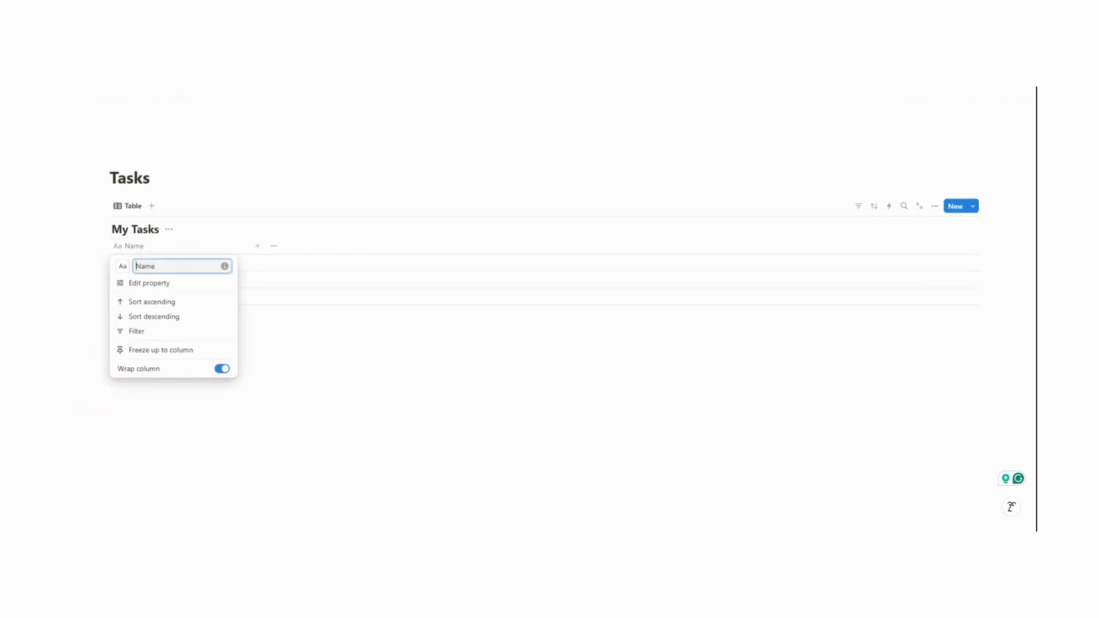
pyautogui.write('Task')
pyautogui.click(250, 247)
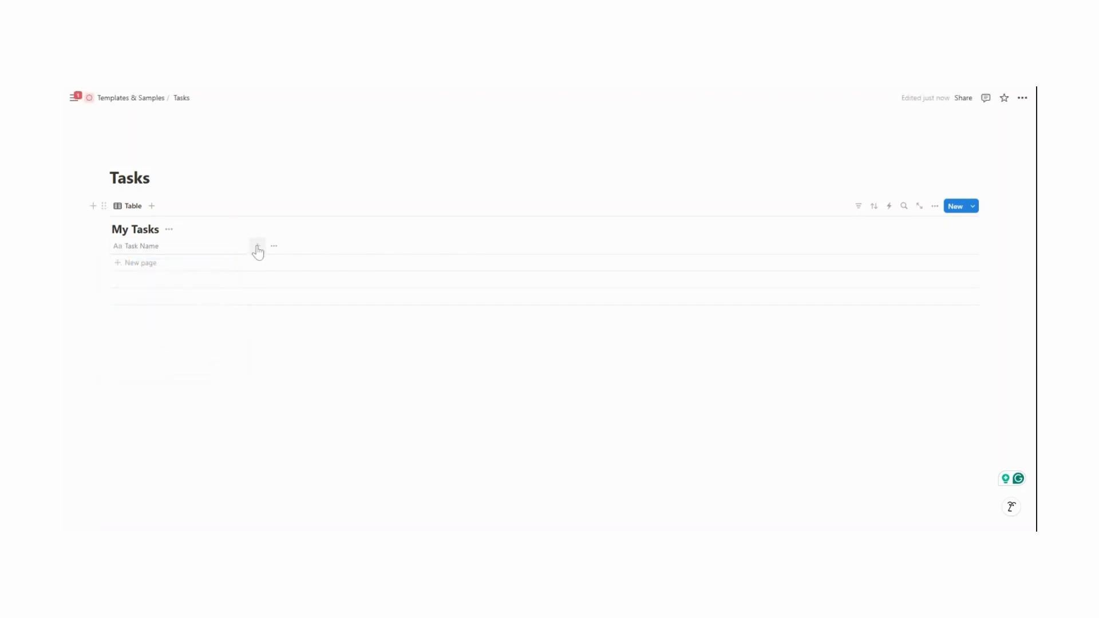
# Add a Status property to the My Tasks table and narrow its column
pyautogui.click(257, 247)
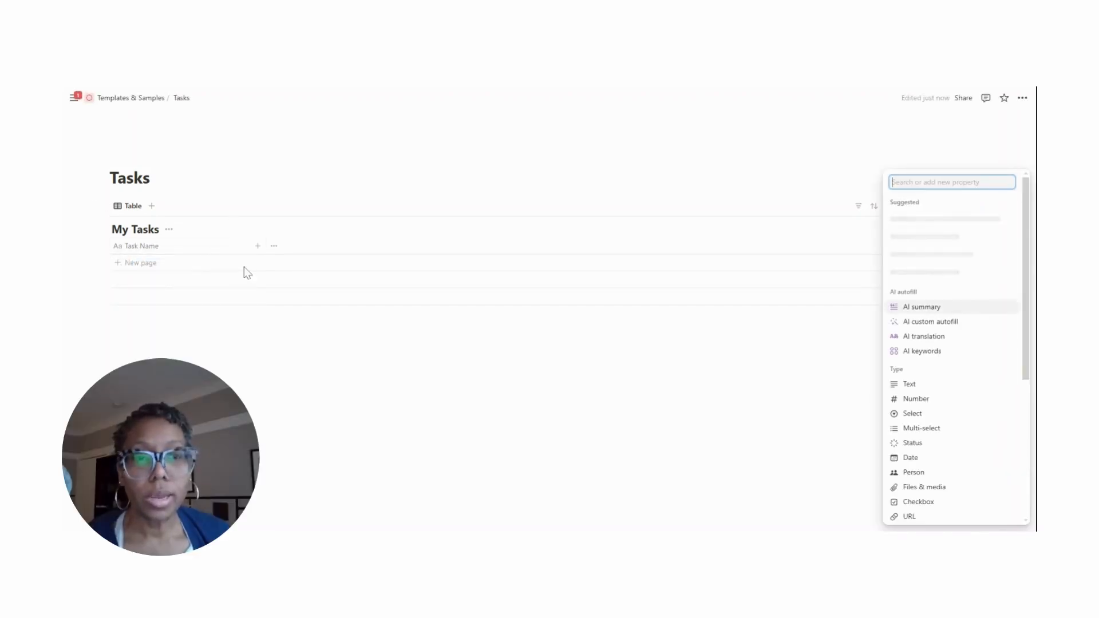
pyautogui.click(925, 447)
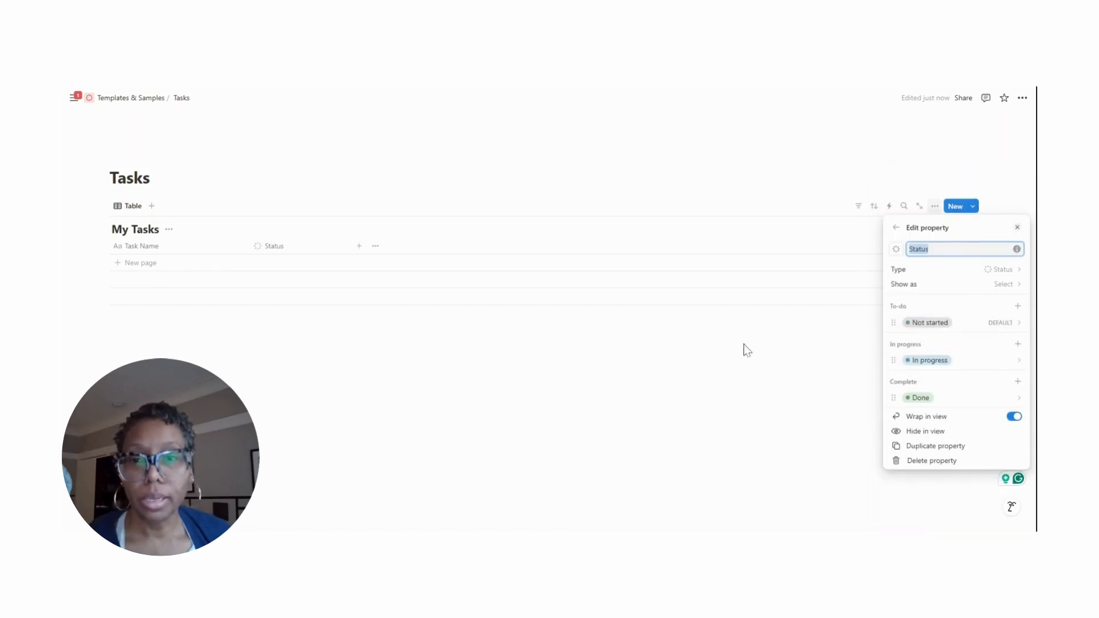
pyautogui.click(688, 363)
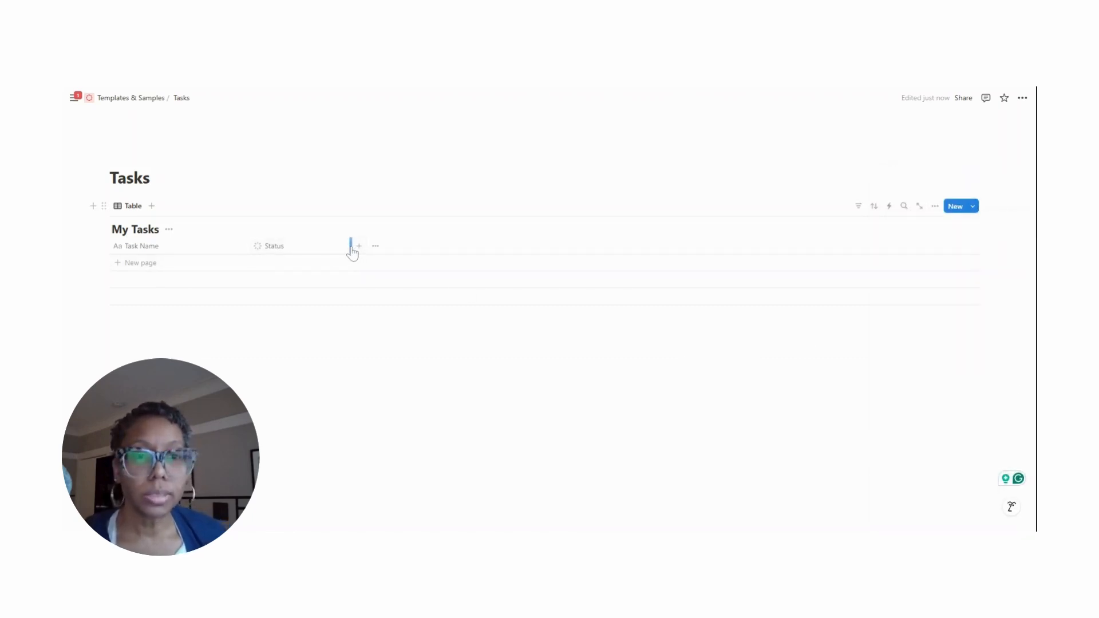
pyautogui.moveTo(351, 250); pyautogui.dragTo(319, 251)
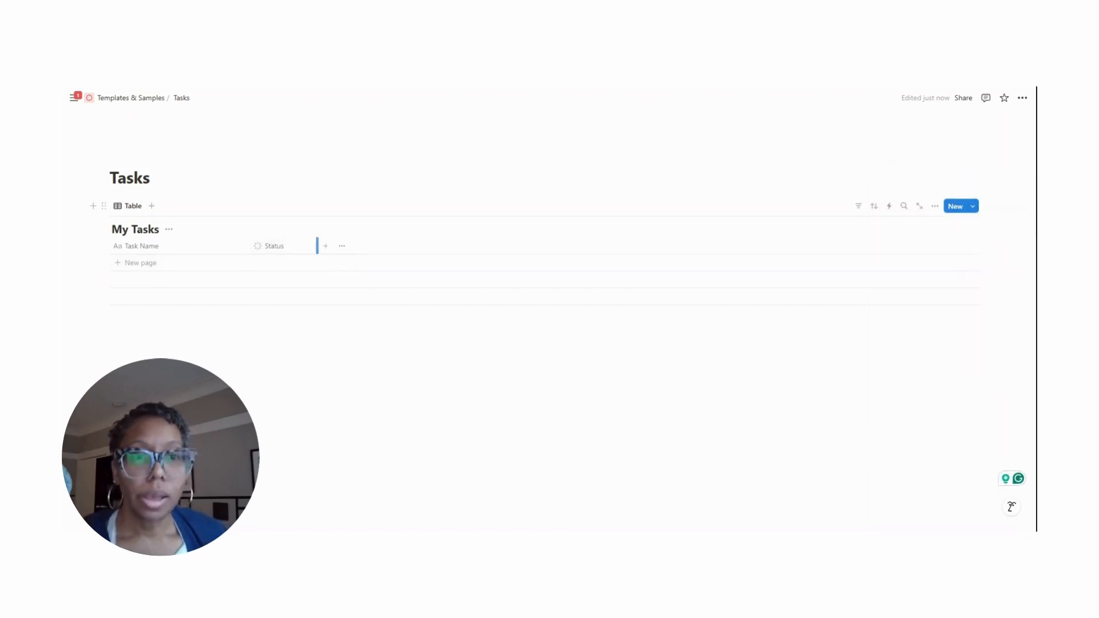
# Add the suggested Task Description text property to the My Tasks table
pyautogui.click(323, 246)
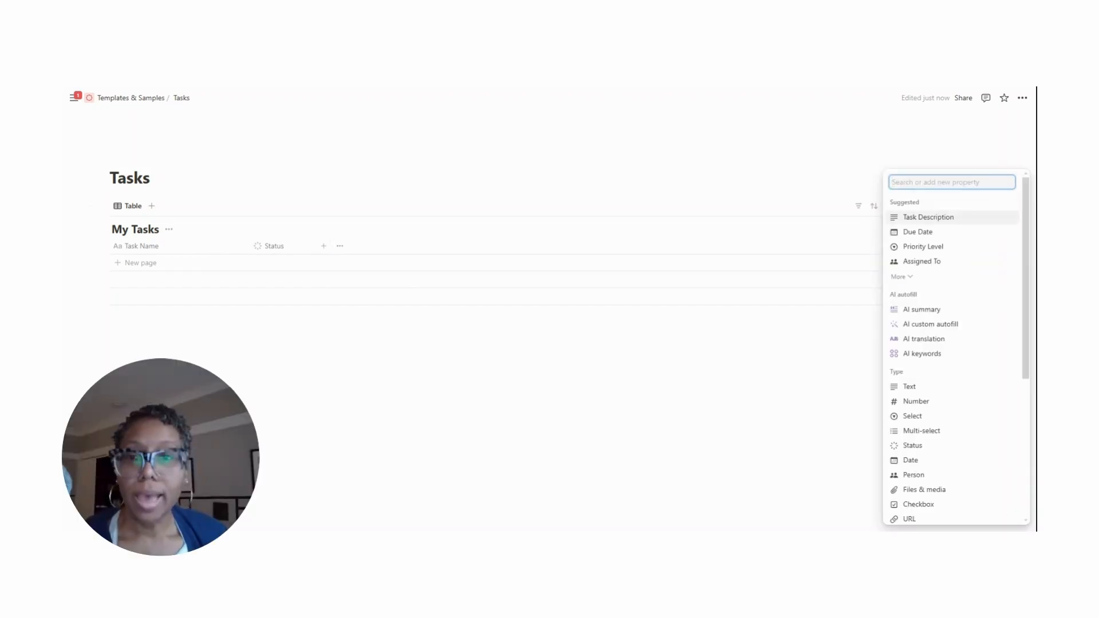
pyautogui.click(930, 218)
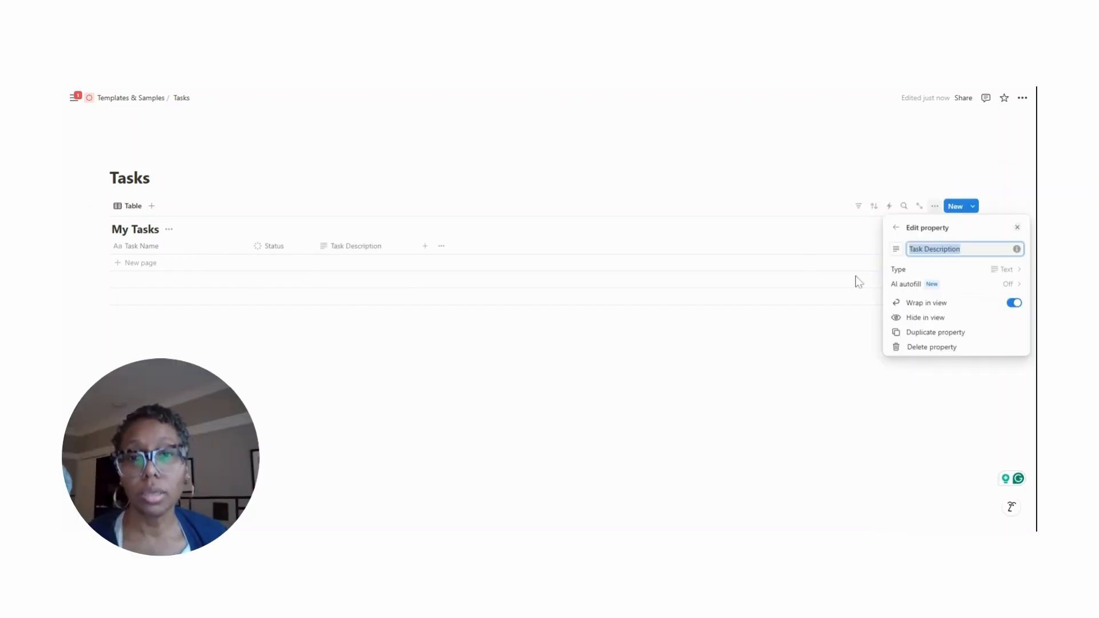
pyautogui.click(724, 355)
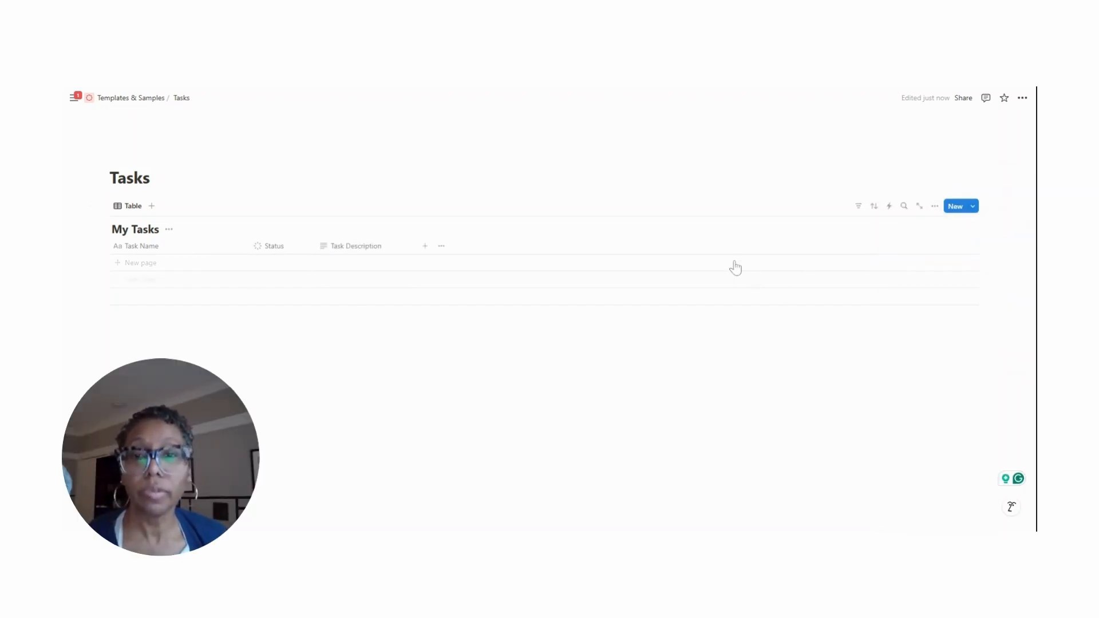
# Add a Files & media property named "Attachments" and narrow its column
pyautogui.click(425, 246)
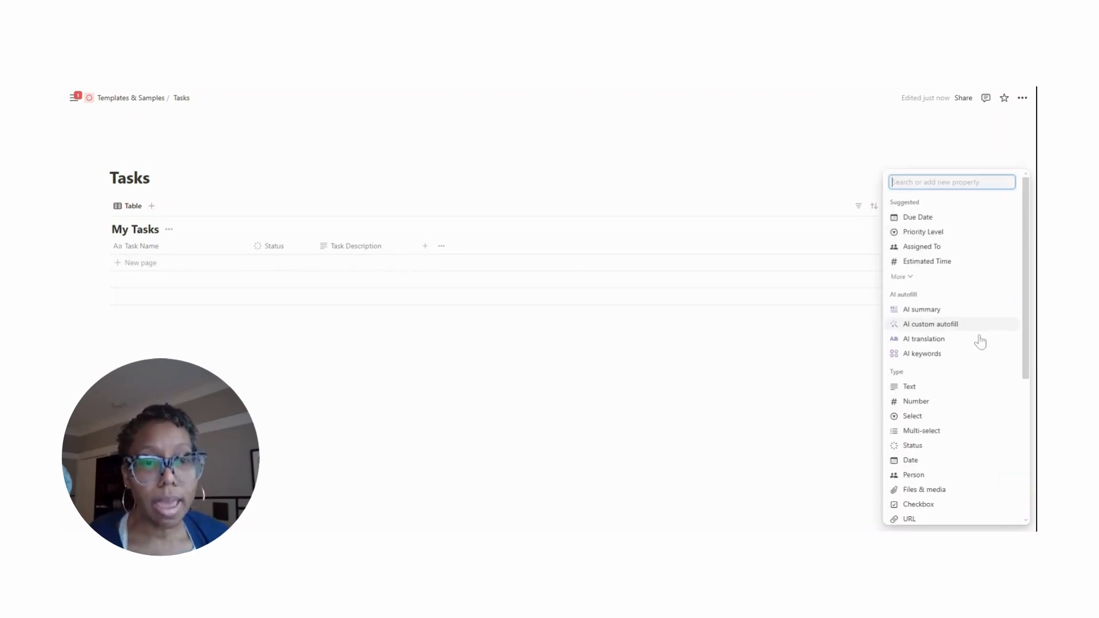
pyautogui.scroll(-2, 976, 341)
pyautogui.scroll(-2, 975, 343)
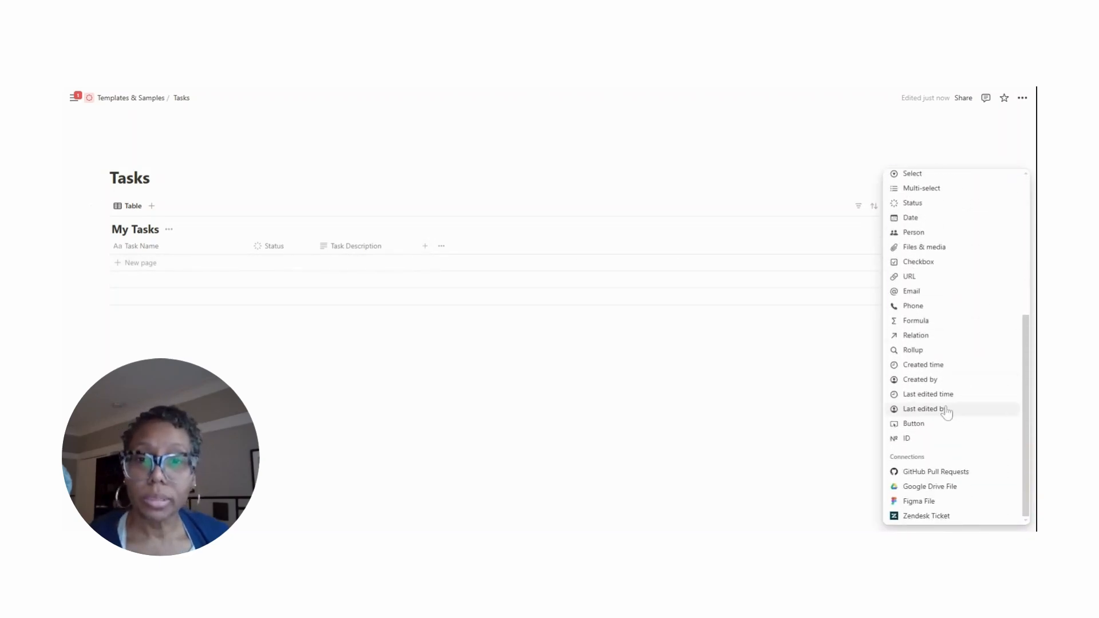
pyautogui.click(939, 248)
pyautogui.write('Attac')
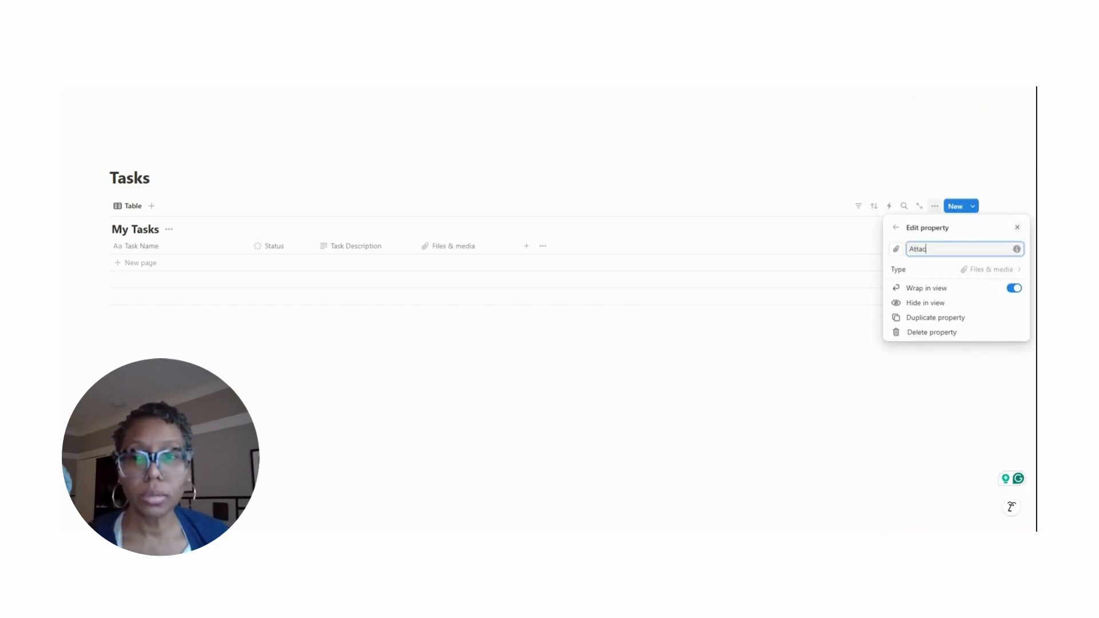
pyautogui.write('hments')
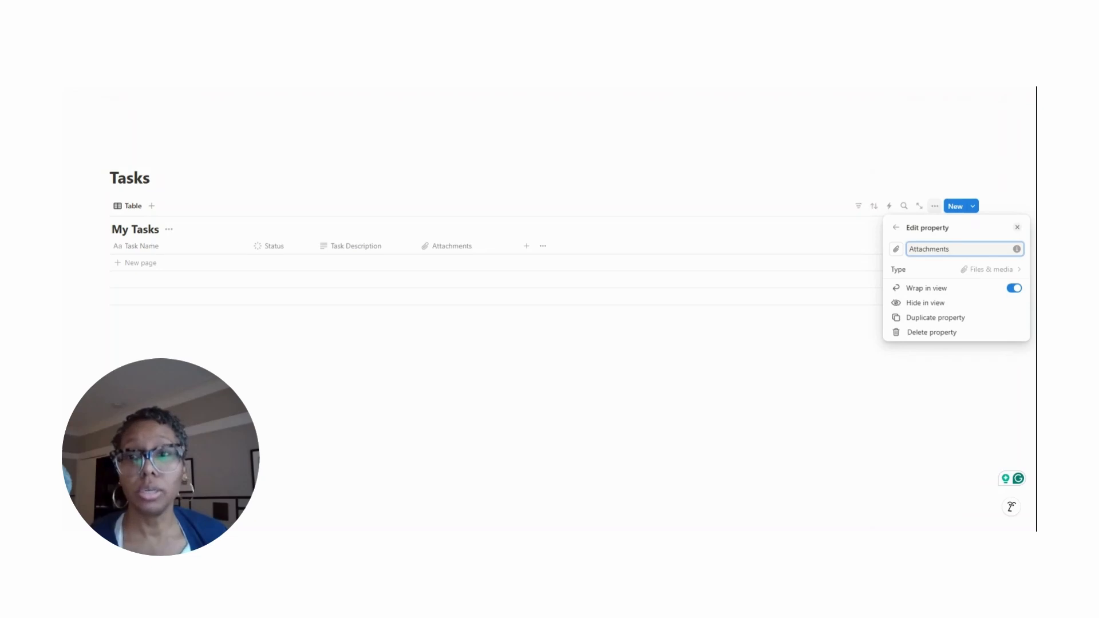
pyautogui.click(781, 348)
pyautogui.click(423, 264)
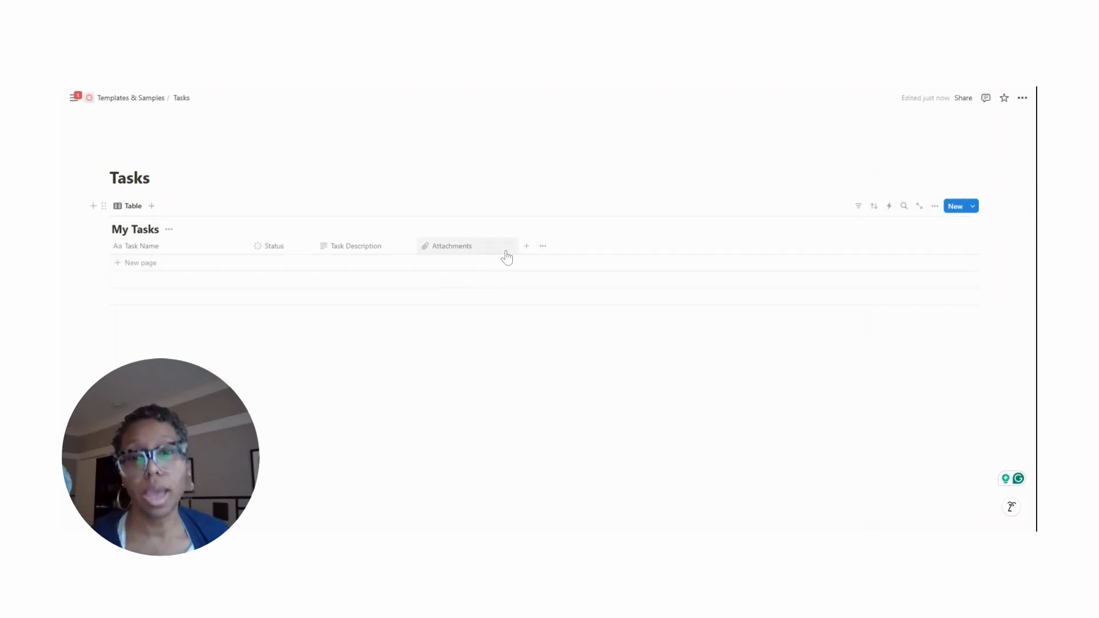
pyautogui.moveTo(519, 247); pyautogui.dragTo(482, 248)
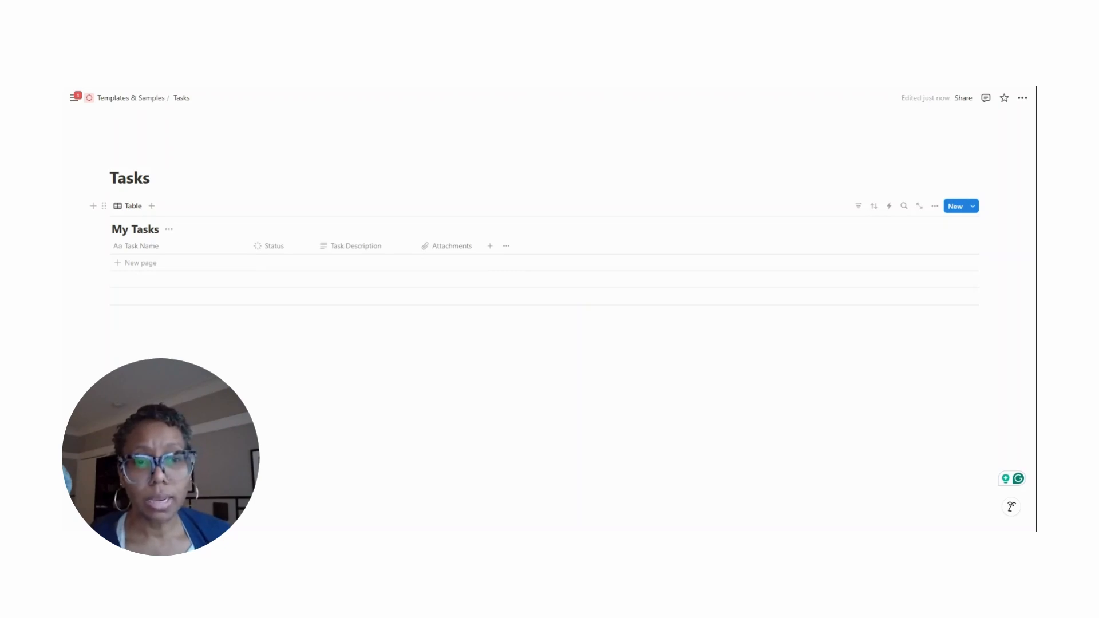
# Add a Select property named "Priority" to the My Tasks table
pyautogui.click(490, 247)
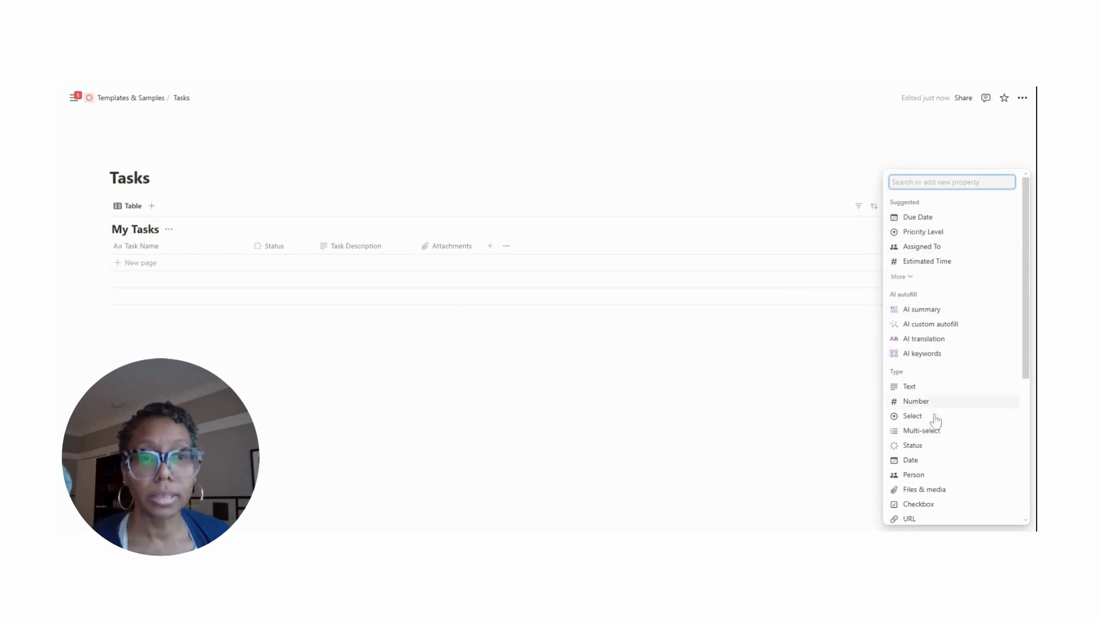
pyautogui.scroll(-1, 935, 417)
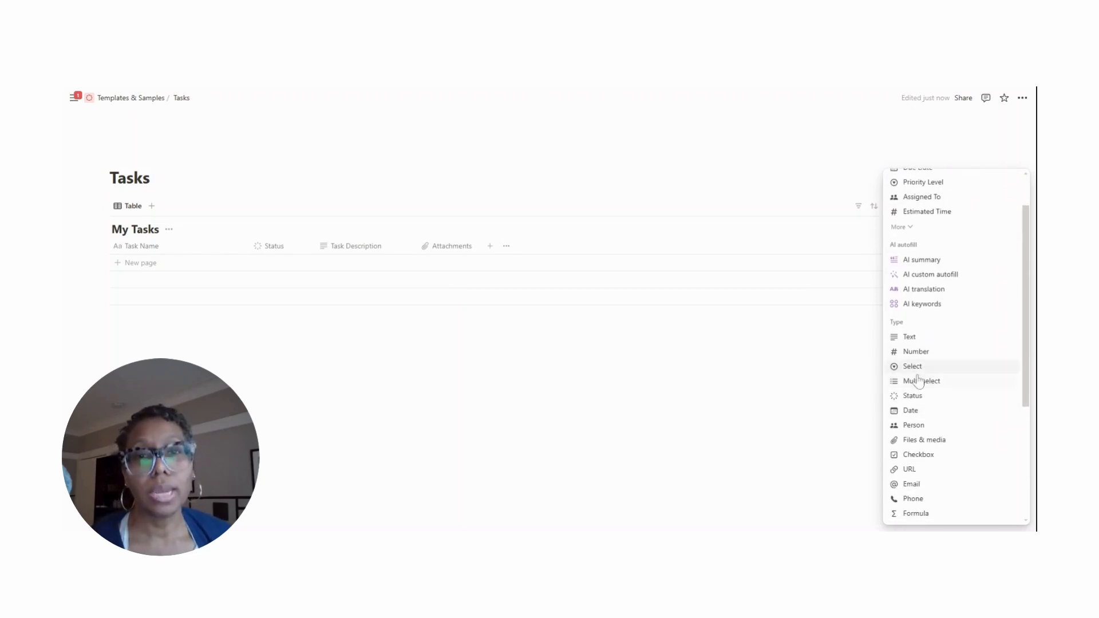
pyautogui.click(917, 372)
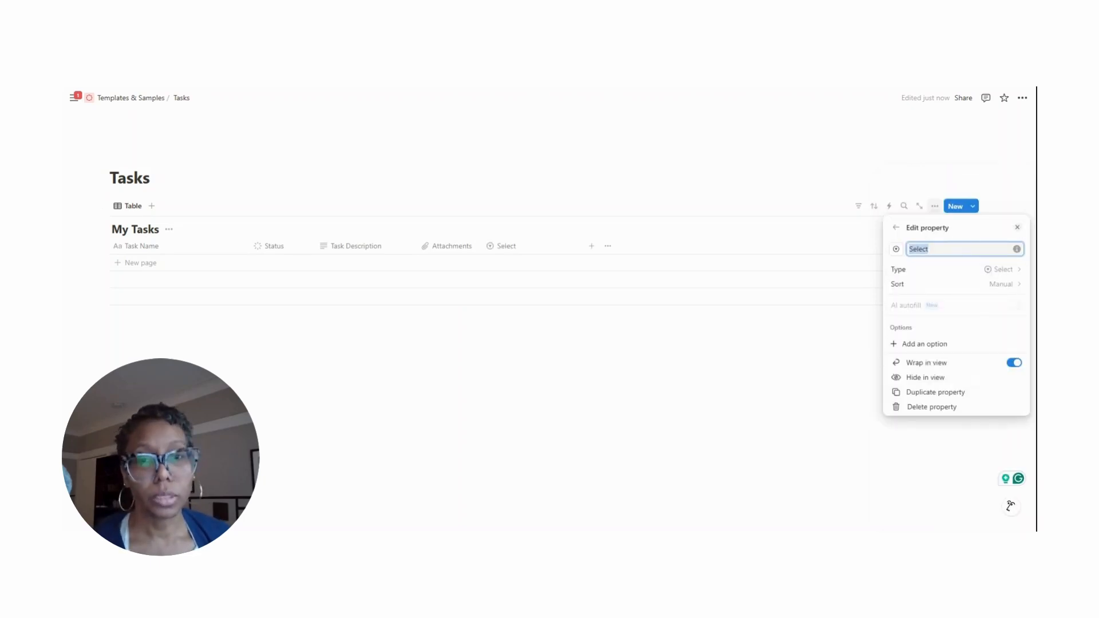
pyautogui.write('Priority')
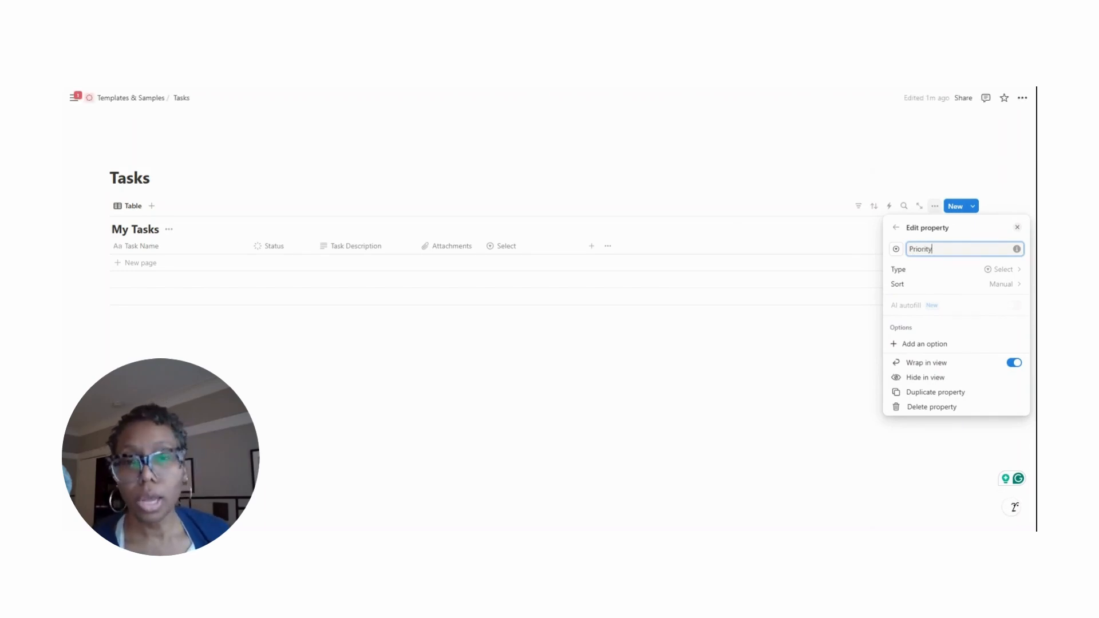
pyautogui.press('Return')
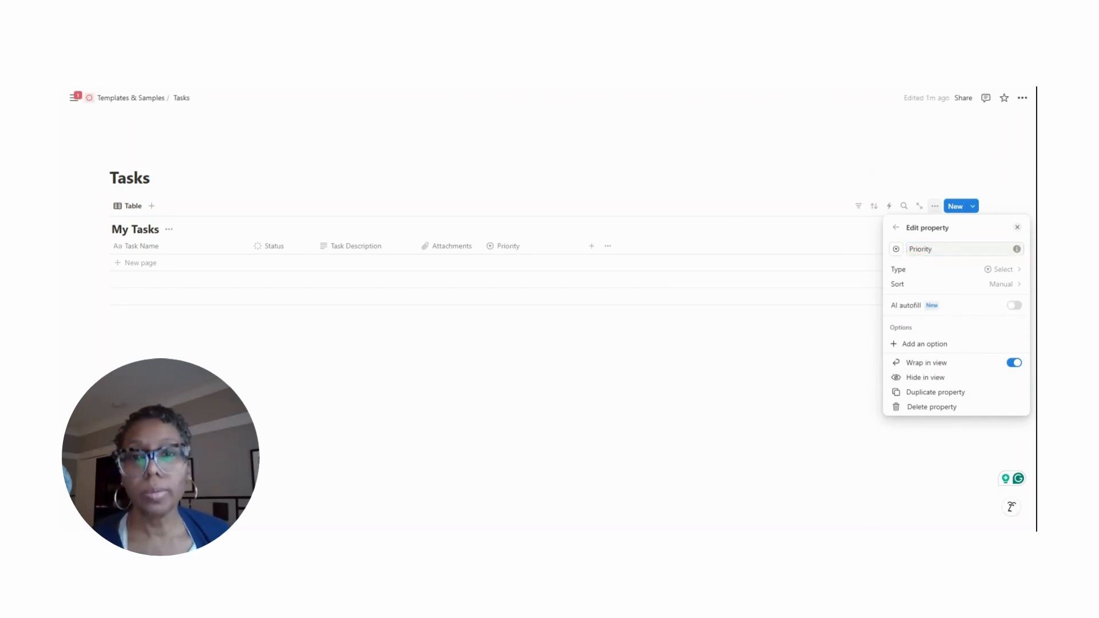
# Add the options Low, Med and High to the Priority property and narrow its column
pyautogui.write('High')
pyautogui.press('Return')
pyautogui.write('Med')
pyautogui.press('Return')
pyautogui.write('Low')
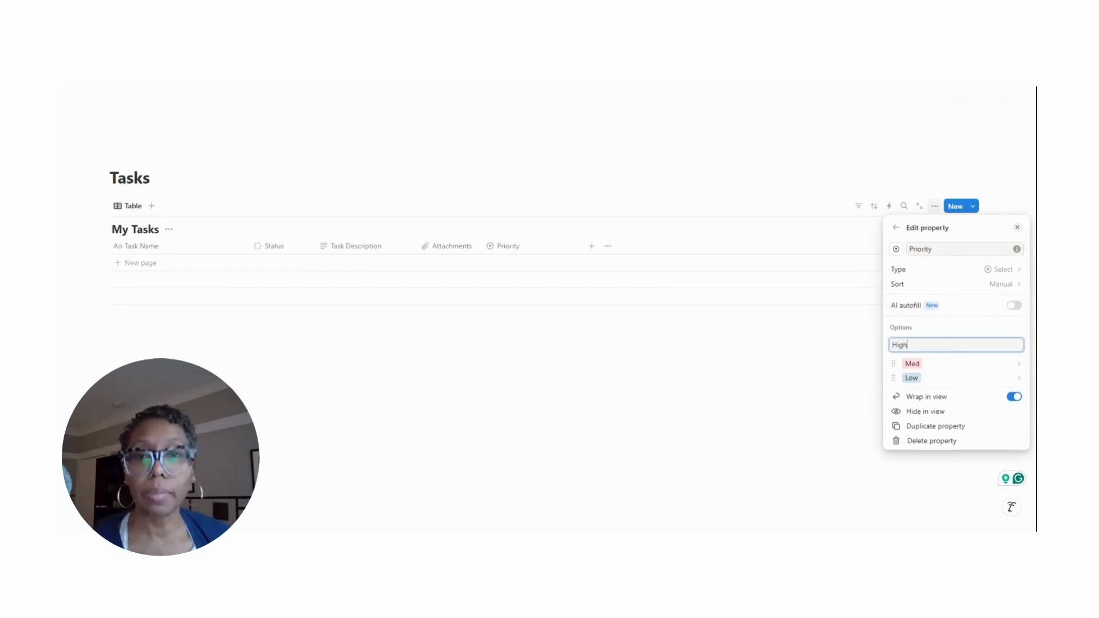
pyautogui.press('Return')
pyautogui.click(911, 361)
pyautogui.click(911, 362)
pyautogui.click(951, 256)
pyautogui.click(687, 266)
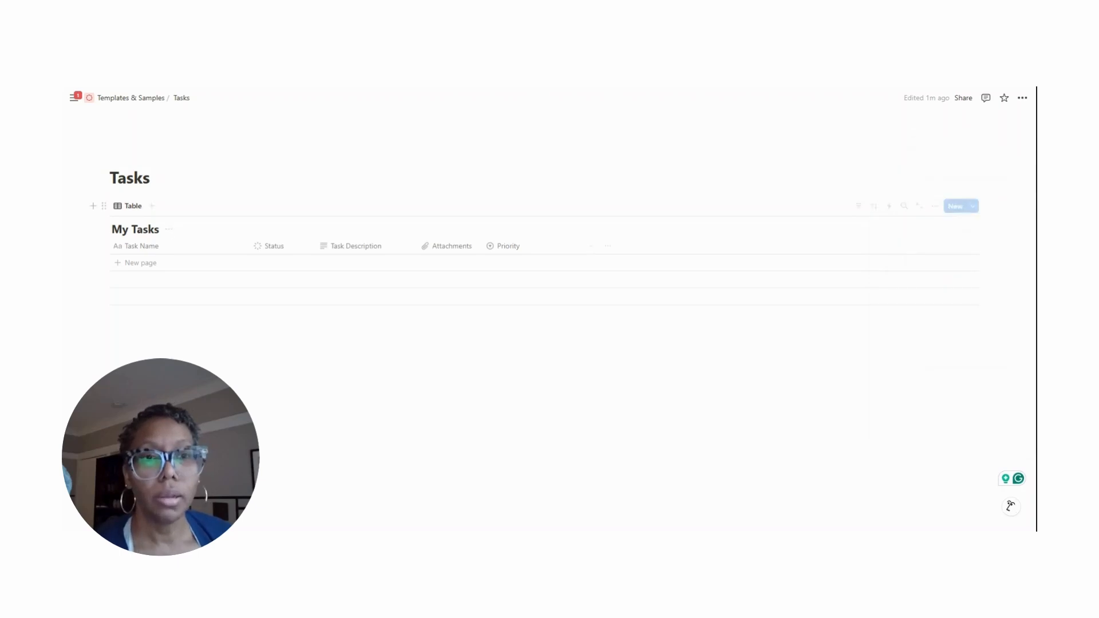
pyautogui.moveTo(584, 249); pyautogui.dragTo(554, 257)
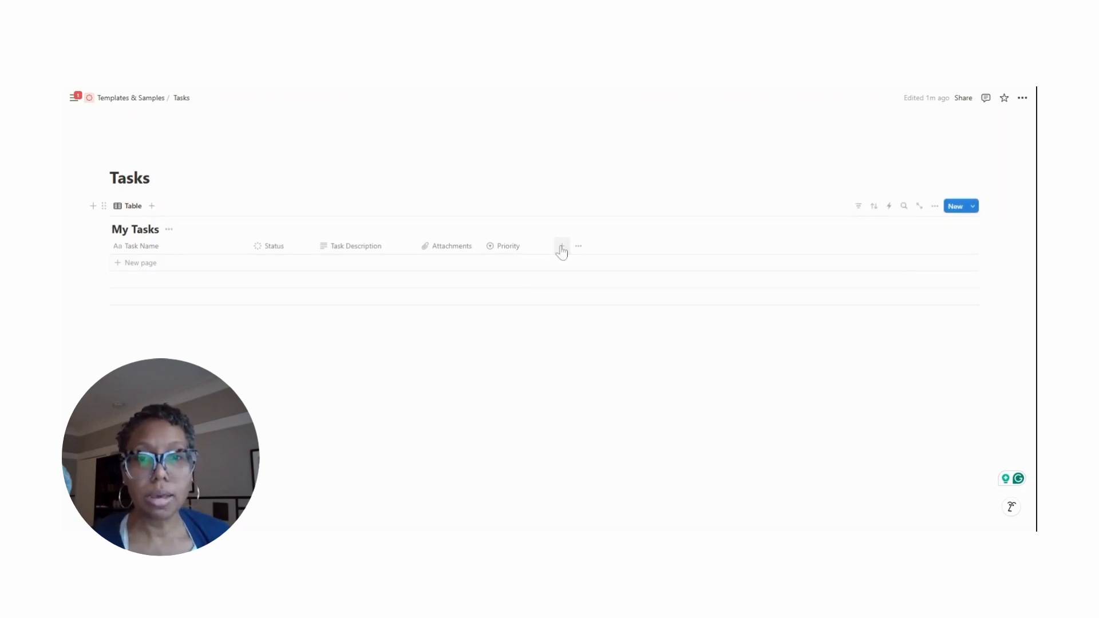
# Add a Select property named "Daily Priority" to the My Tasks table
pyautogui.click(562, 246)
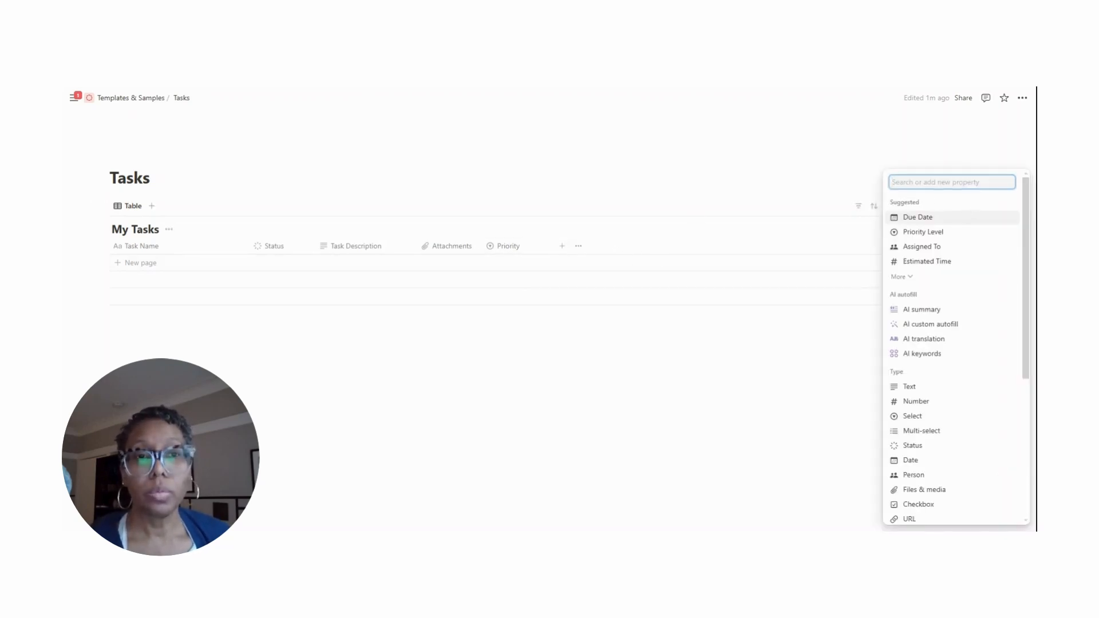
pyautogui.click(912, 416)
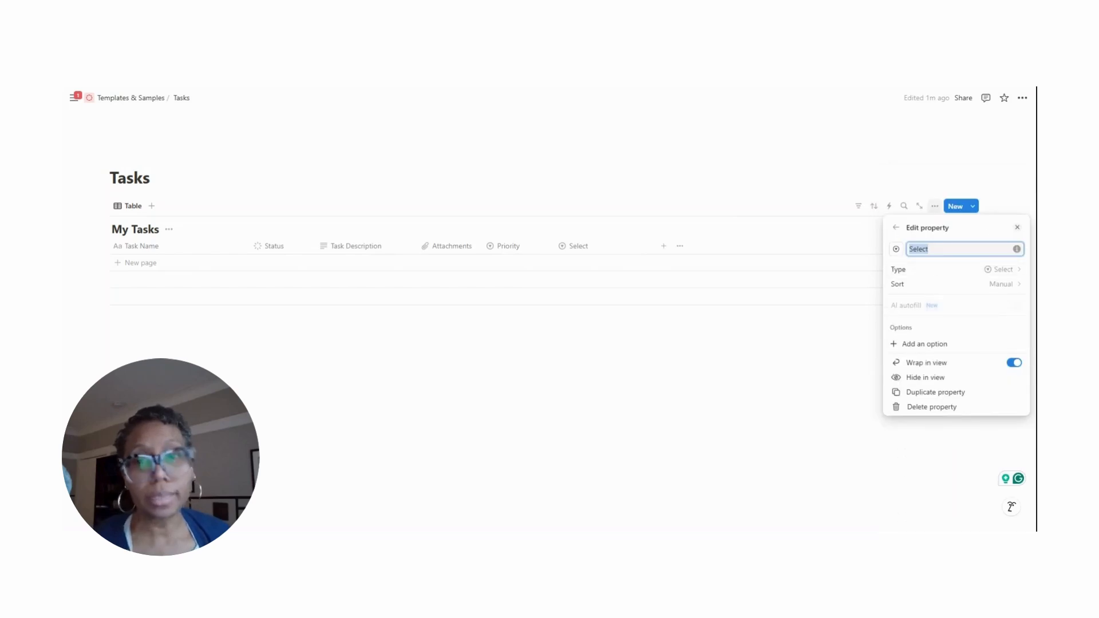
pyautogui.write('Daily Priority')
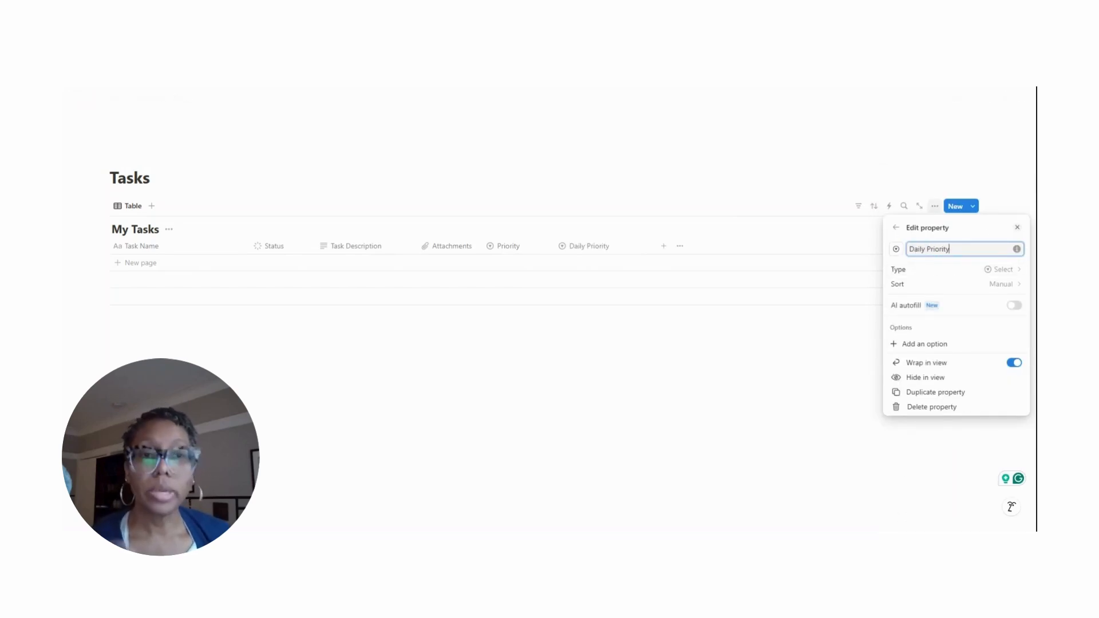
pyautogui.press('Return')
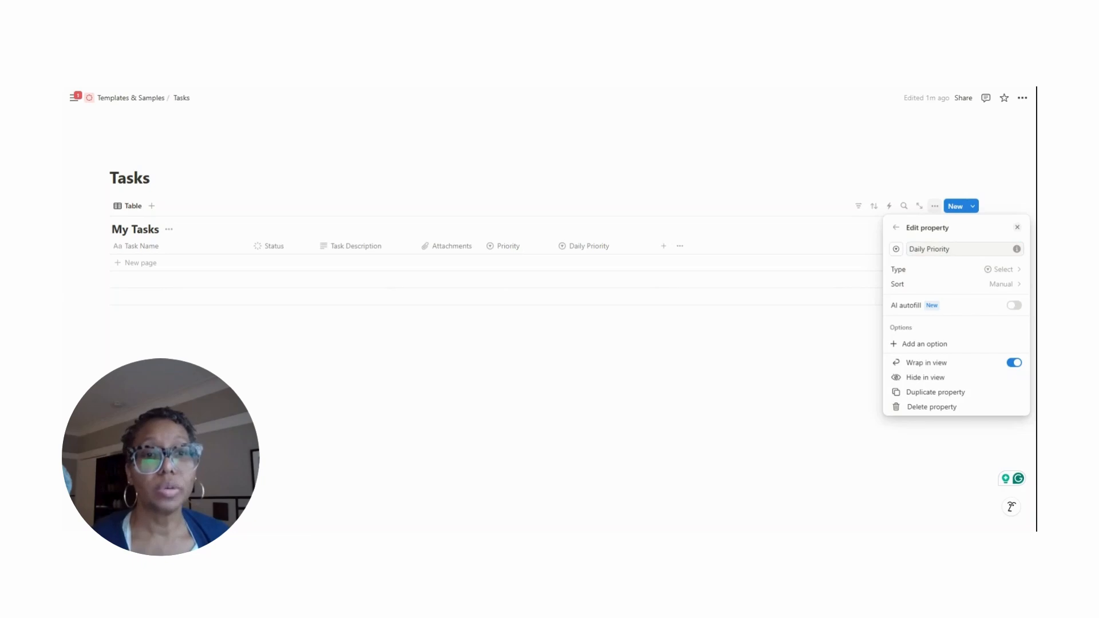
# Add the options Parking Lot, Recurring and Weekend to the Daily Priority property
pyautogui.click(915, 344)
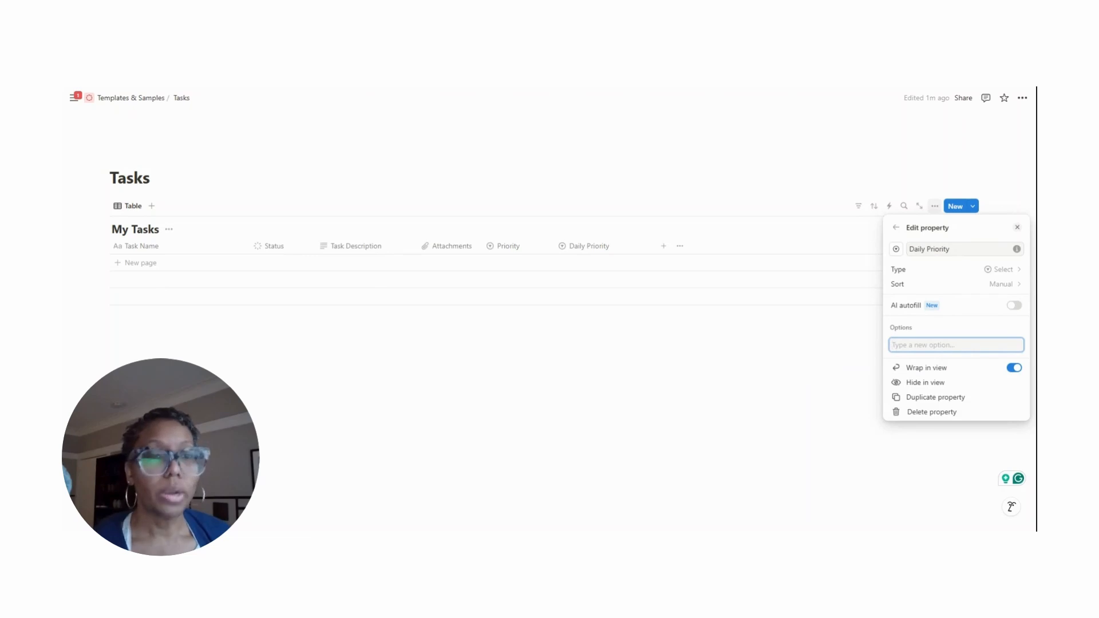
pyautogui.write('Park')
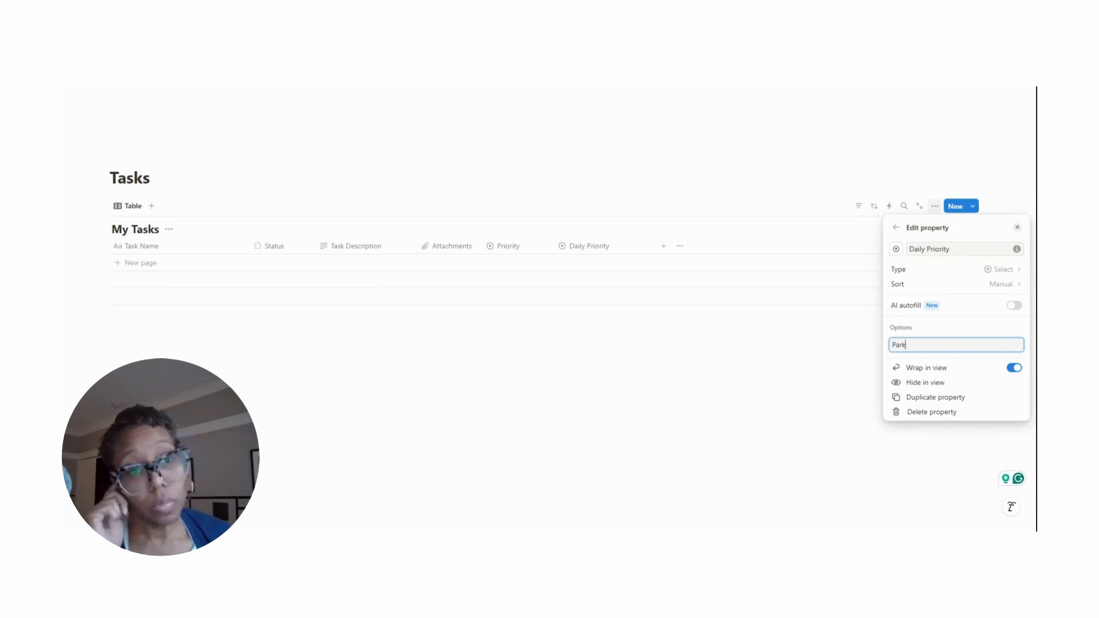
pyautogui.write('ing Lot')
pyautogui.press('Return')
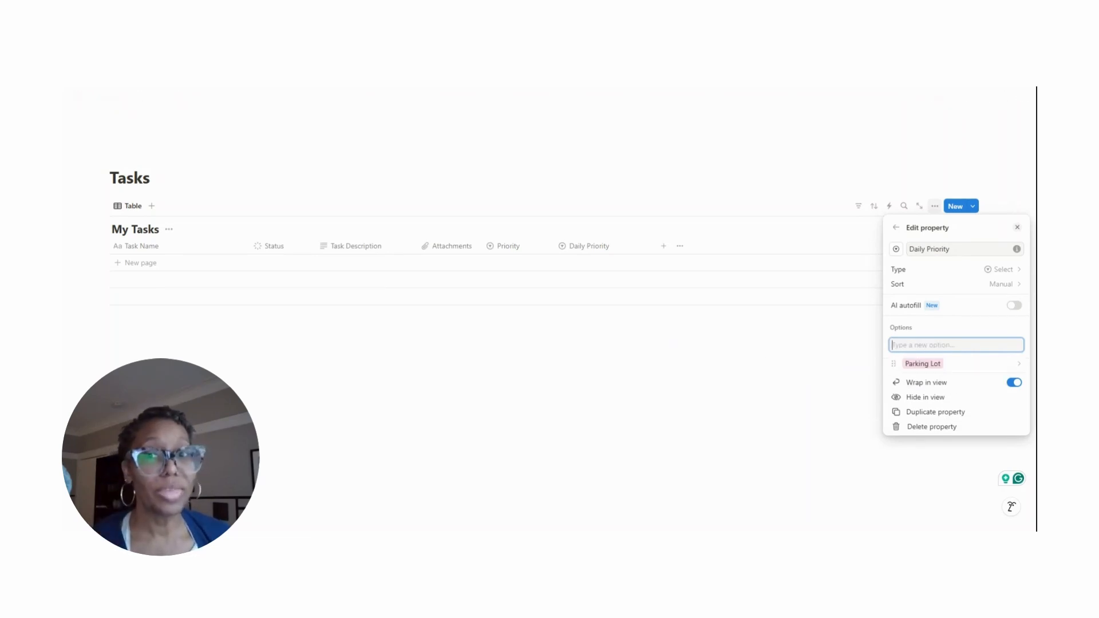
pyautogui.write('Recurr')
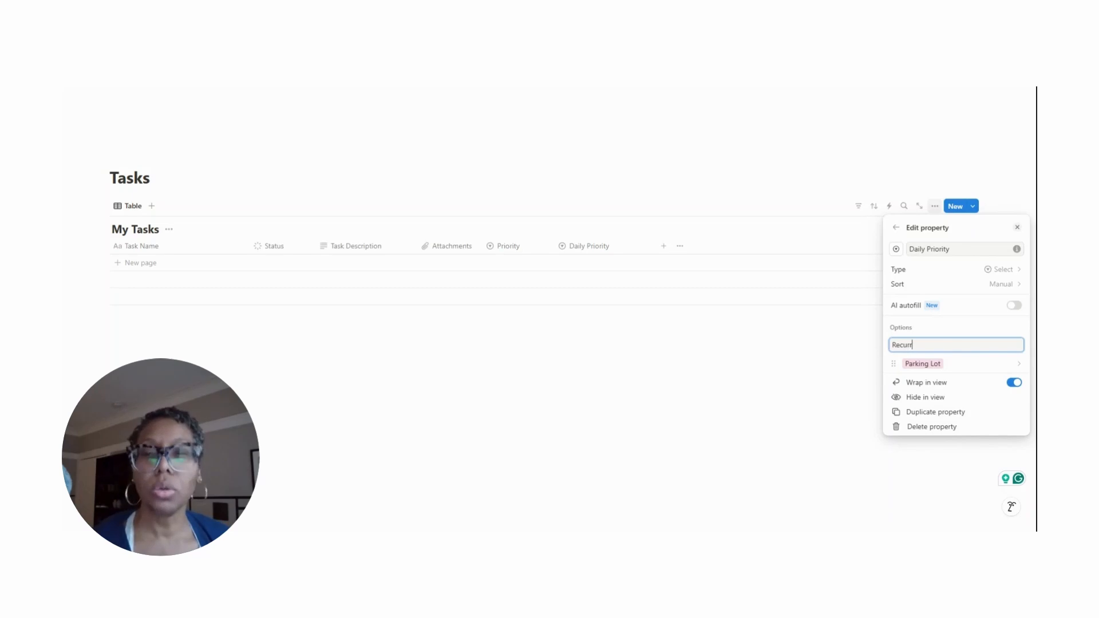
pyautogui.write('ing')
pyautogui.press('Return')
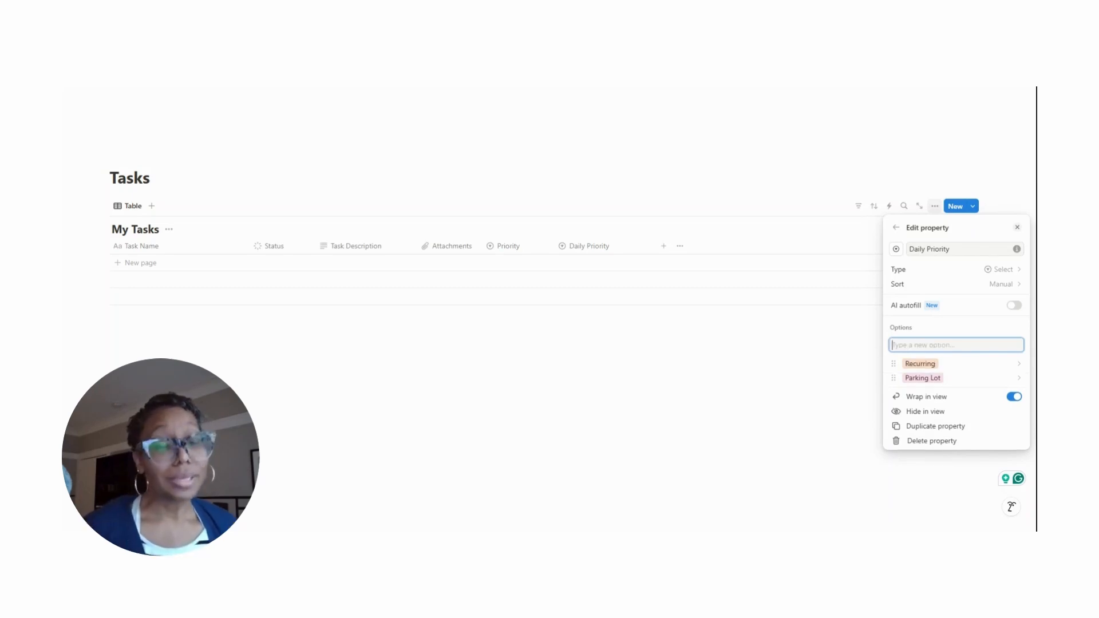
pyautogui.write('Week')
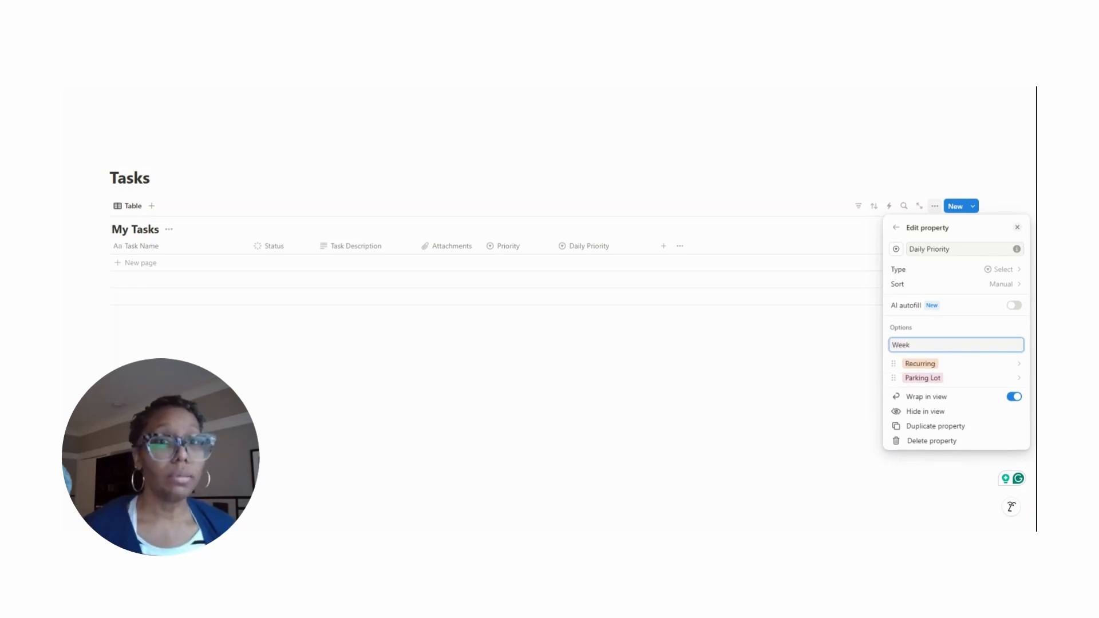
pyautogui.write('end')
pyautogui.press('Return')
# Add the options Evening, Afternoon and Morning to the Daily Priority property
pyautogui.write('E')
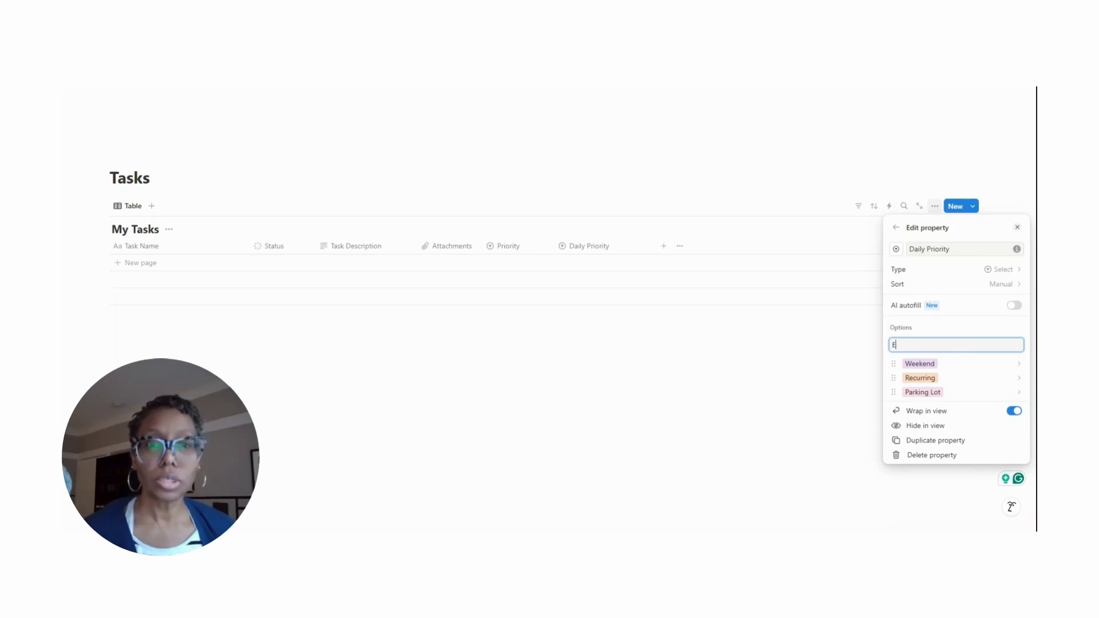
pyautogui.write('venin')
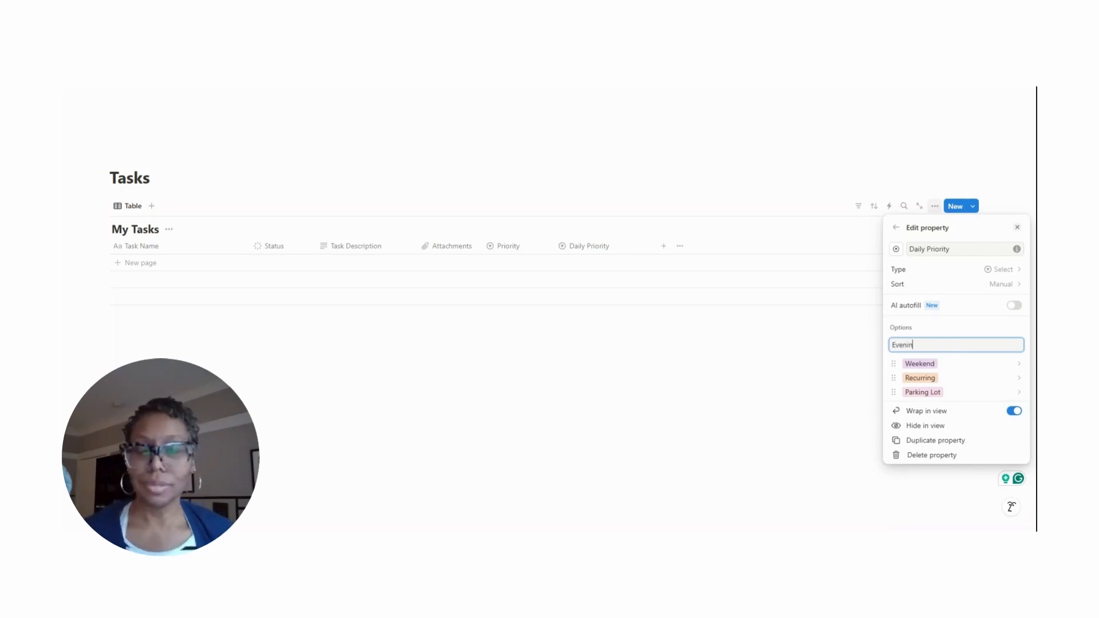
pyautogui.write('g')
pyautogui.press('Return')
pyautogui.write('Aft')
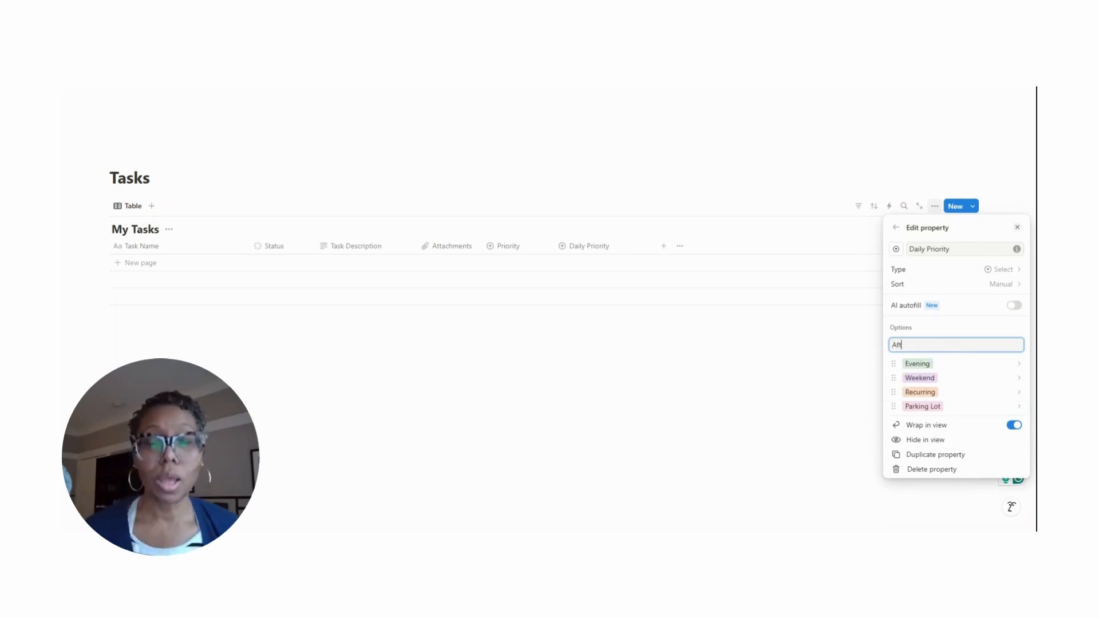
pyautogui.write('ernoon')
pyautogui.press('Return')
pyautogui.write('Mor')
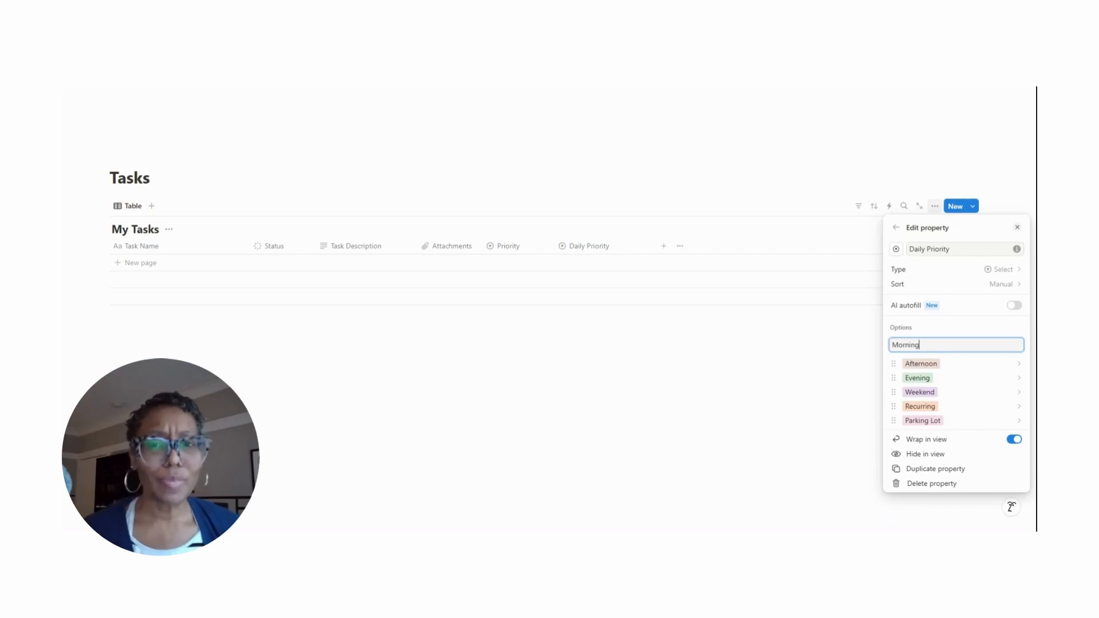
pyautogui.write('ning')
pyautogui.press('Return')
# Add the options "Quick First Tasks" and "The One Thing (Need to Do)" to Daily Priority and close the property settings
pyautogui.write('Quick First Tasks')
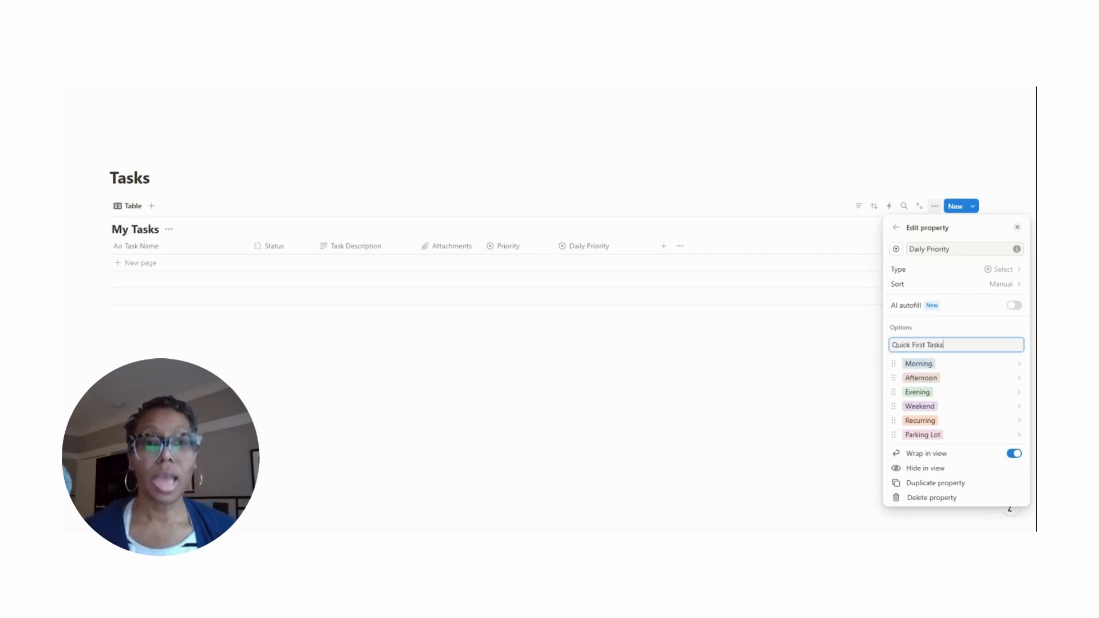
pyautogui.press('Return')
pyautogui.write('The One Thing')
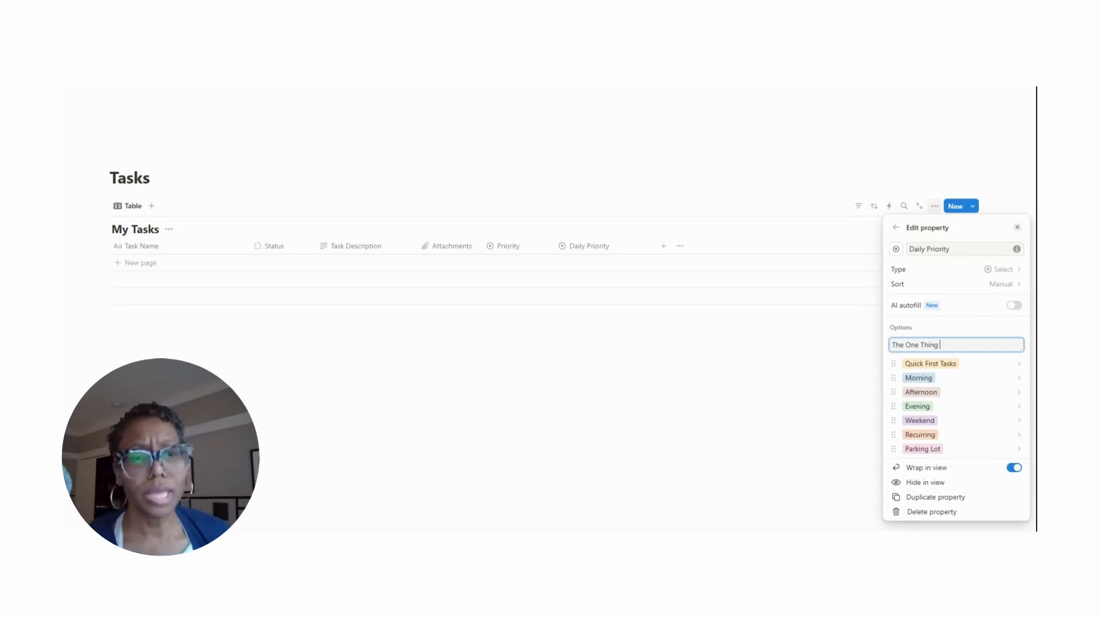
pyautogui.write(' (Need to Do')
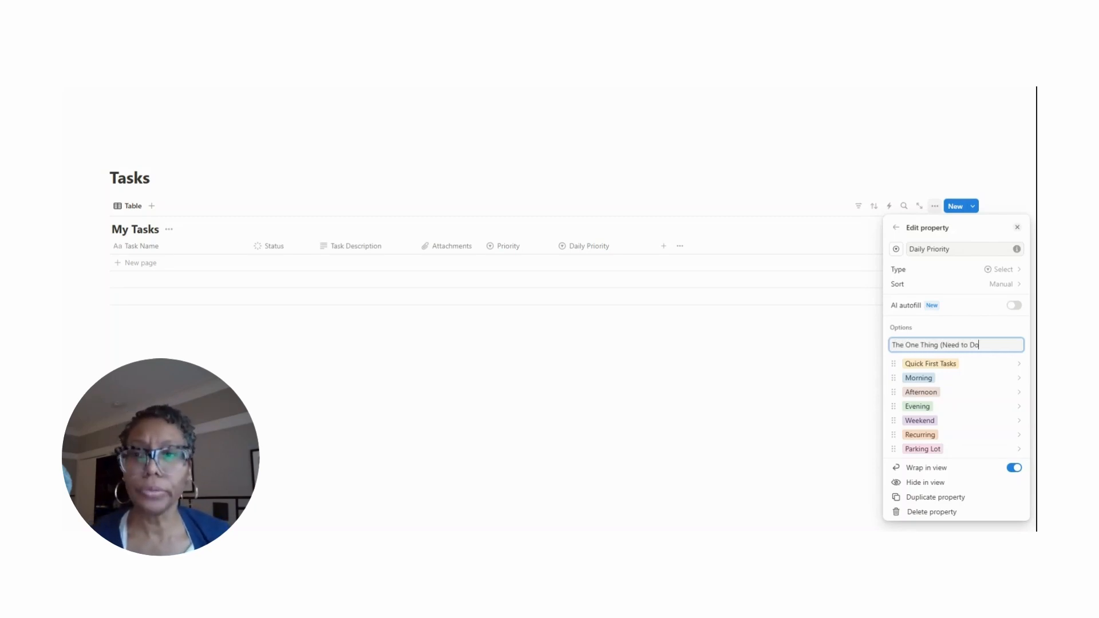
pyautogui.write(')')
pyautogui.press('Return')
pyautogui.click(785, 411)
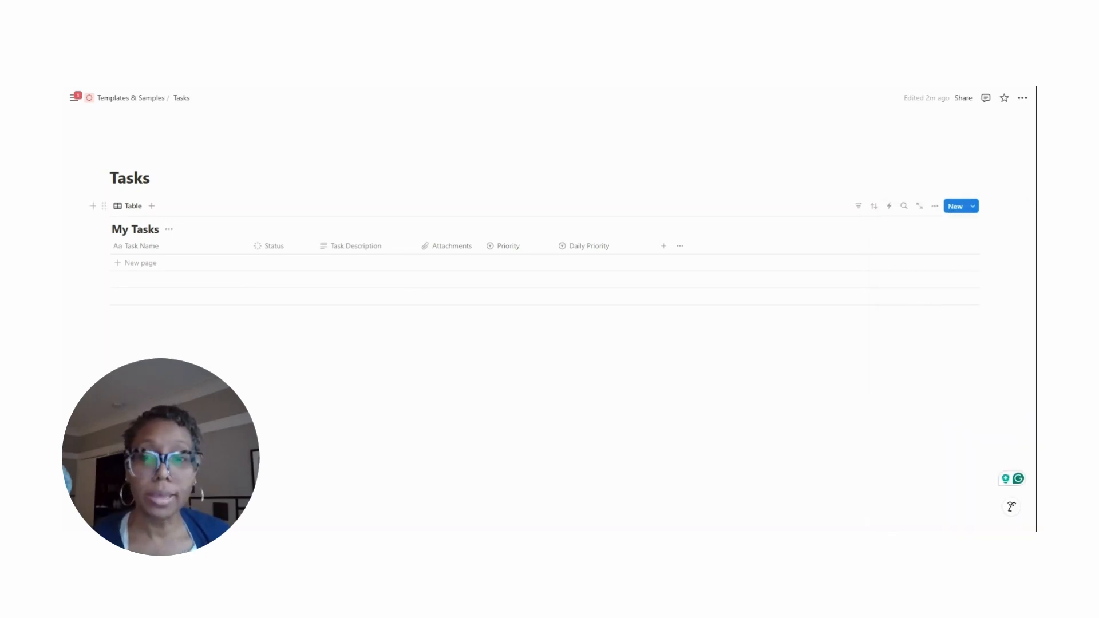
# Add a Select property named "Activity Type" to the My Tasks table
pyautogui.click(664, 245)
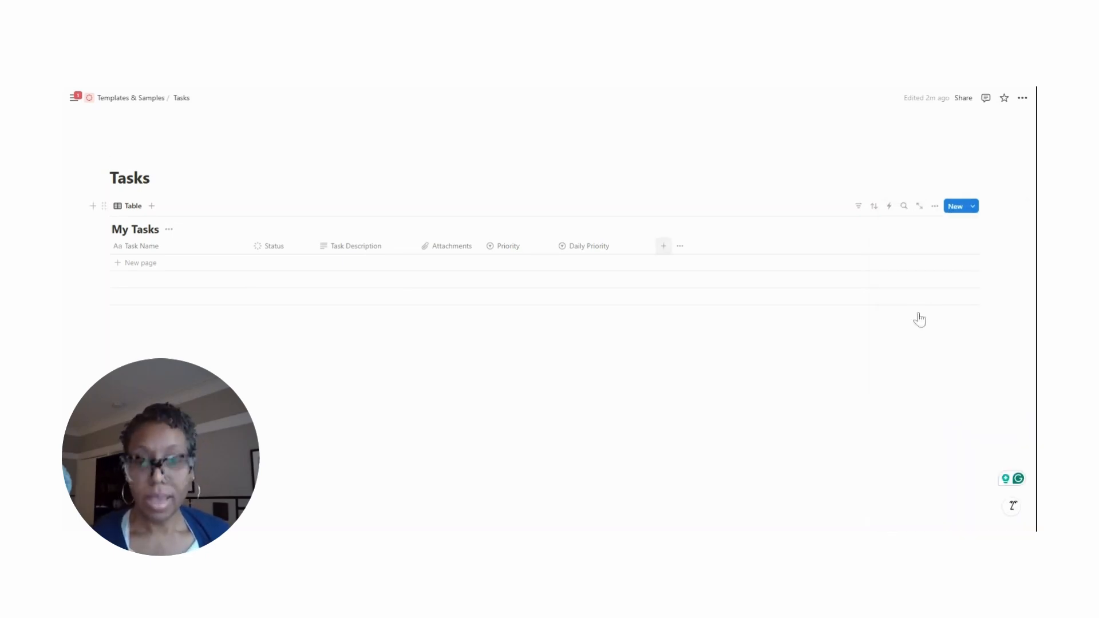
pyautogui.click(937, 418)
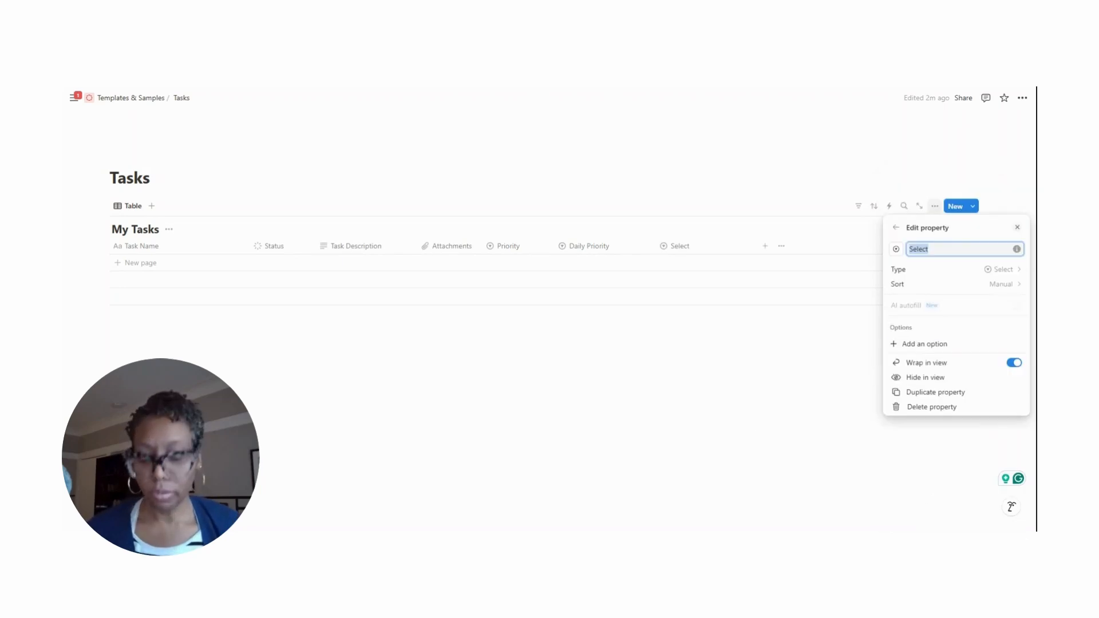
pyautogui.write('Activit')
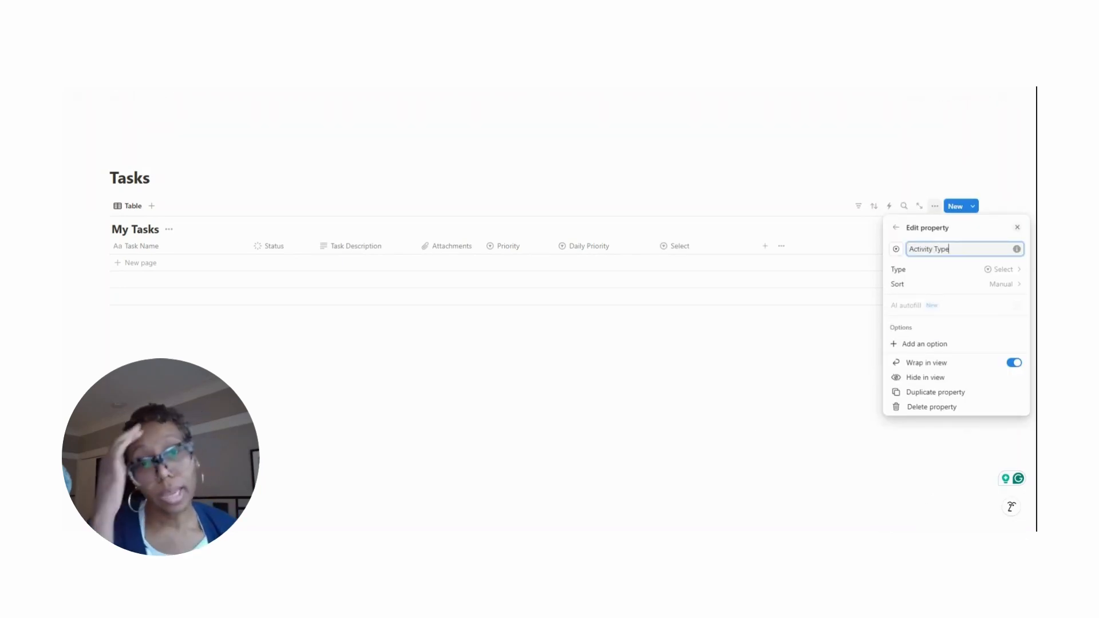
pyautogui.write('y Type')
# Add the options Admin and Appointment to the Activity Type property
pyautogui.click(925, 343)
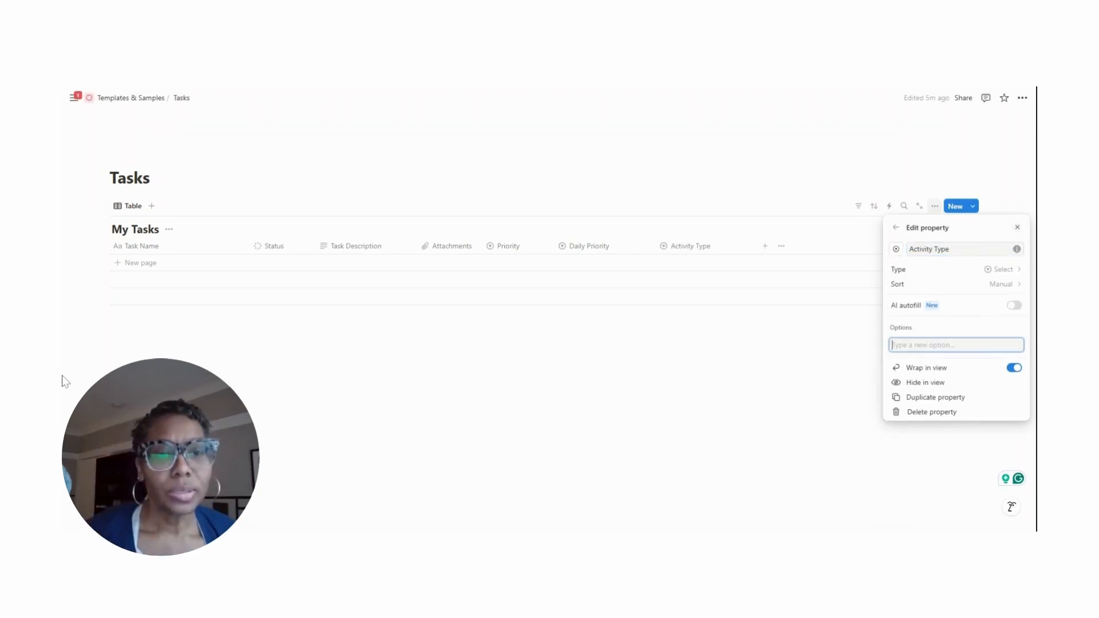
pyautogui.write('Admin')
pyautogui.press('Return')
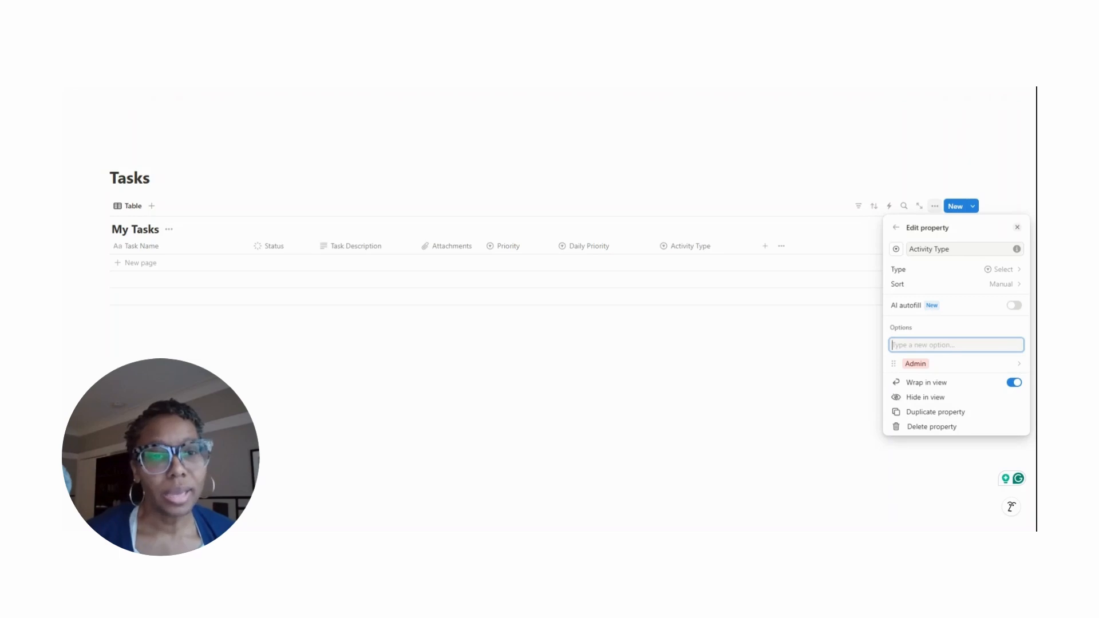
pyautogui.write('Appointment')
pyautogui.press('Return')
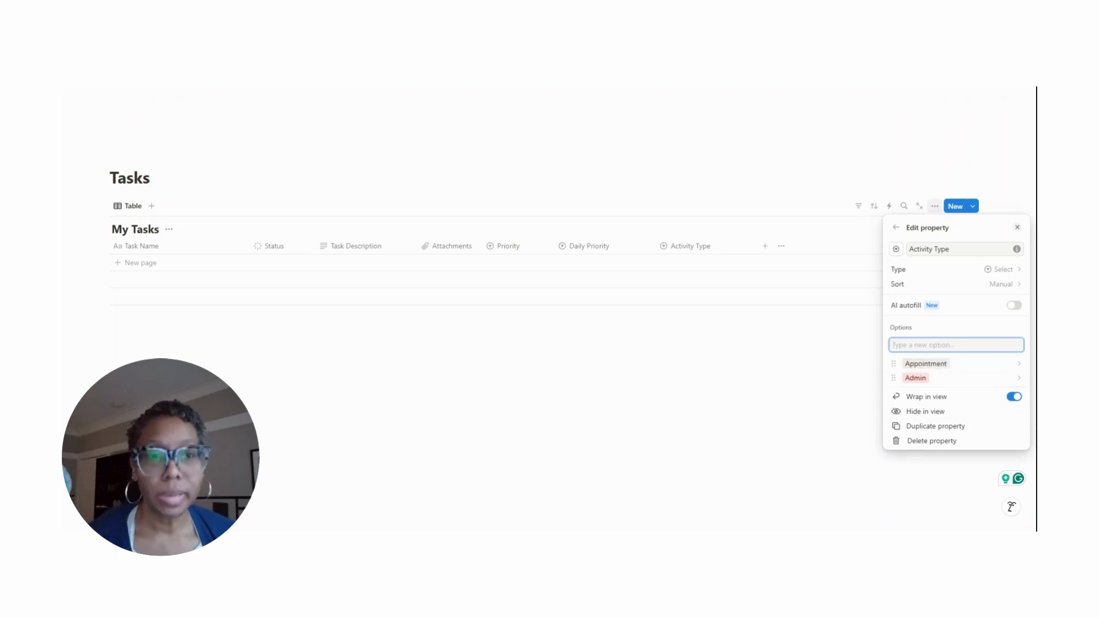
# Add the options Activity Type 3, Activity Type 4 and Activity Type 5, and reorder the options so Admin and Appointment come first
pyautogui.write('Activity T')
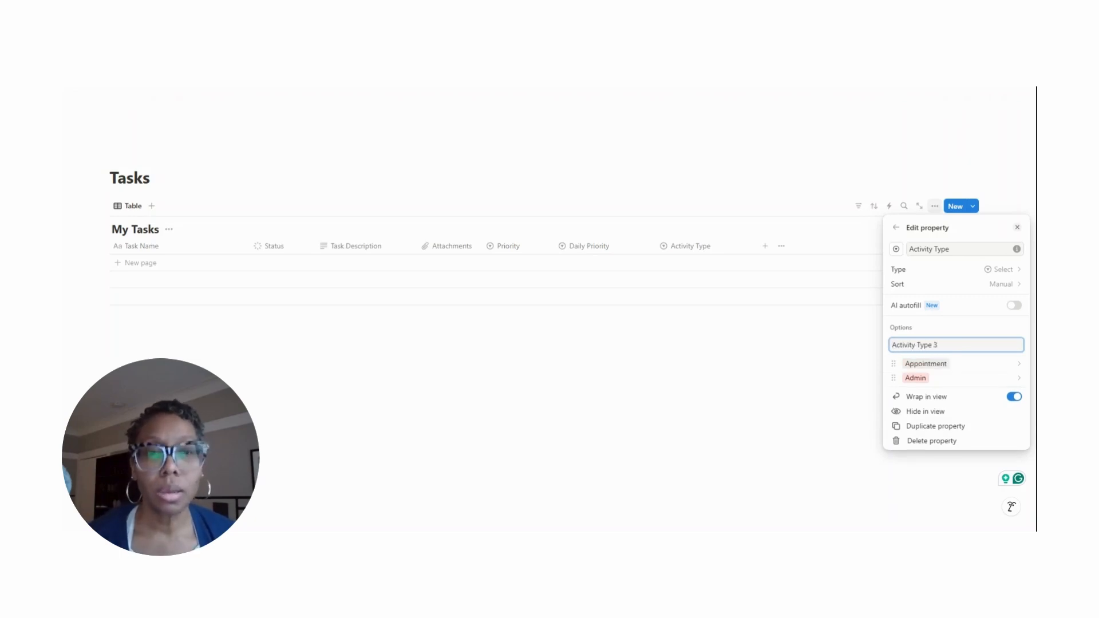
pyautogui.write('ype 3')
pyautogui.hotkey('ctrl', 'a')
pyautogui.hotkey('ctrl', 'c')
pyautogui.press('Return')
pyautogui.hotkey('ctrl', 'v')
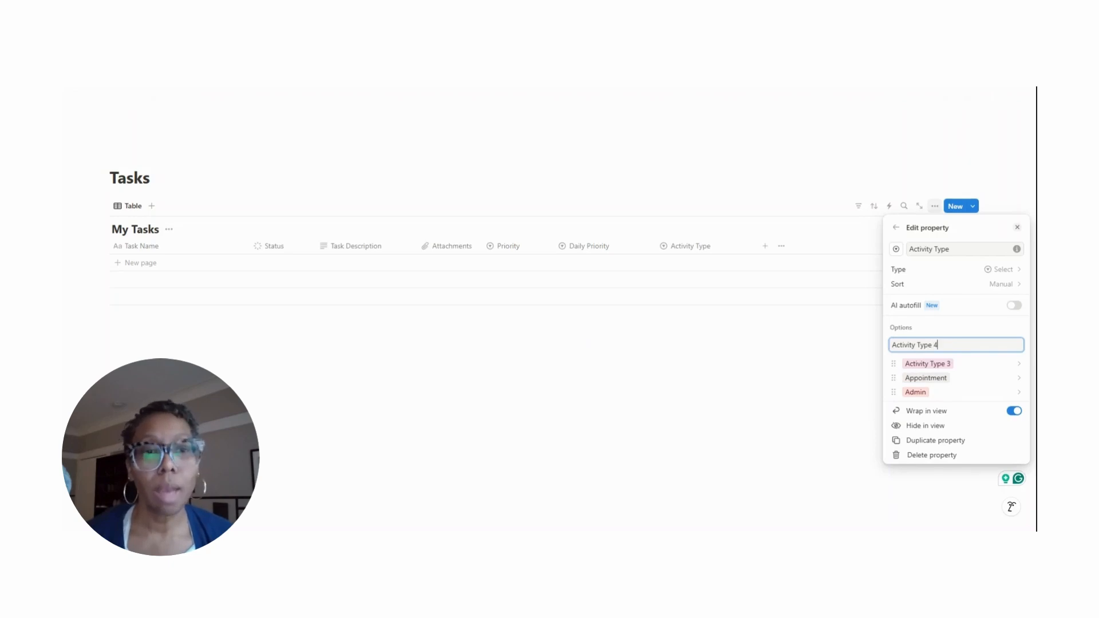
pyautogui.press('Return')
pyautogui.hotkey('ctrl', 'v')
pyautogui.press('Return')
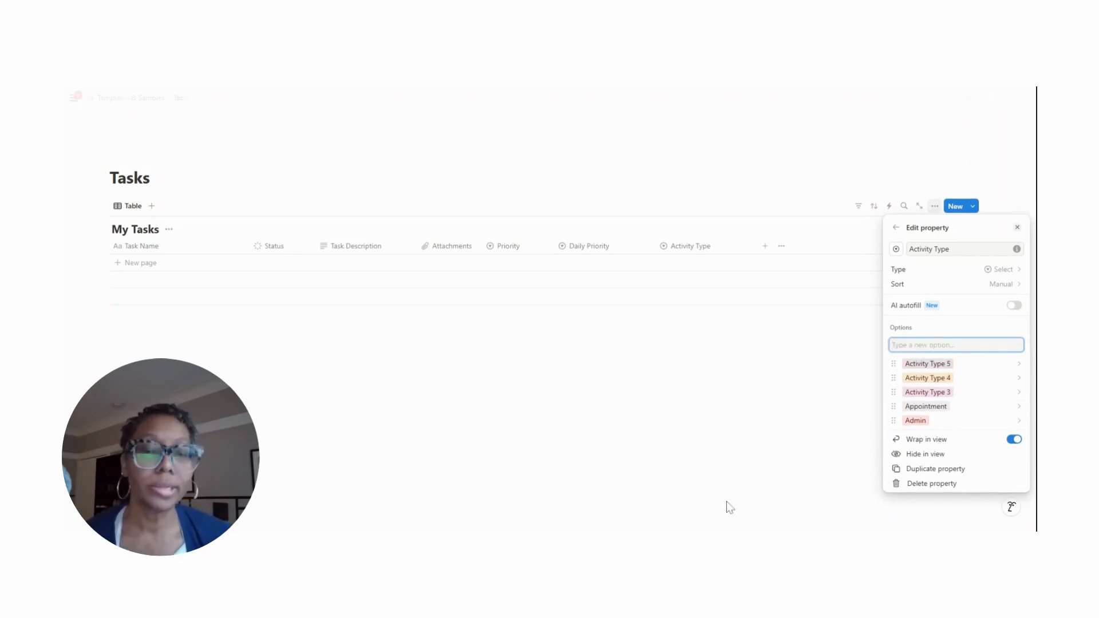
pyautogui.moveTo(894, 420); pyautogui.dragTo(893, 367)
pyautogui.moveTo(892, 417); pyautogui.dragTo(892, 380)
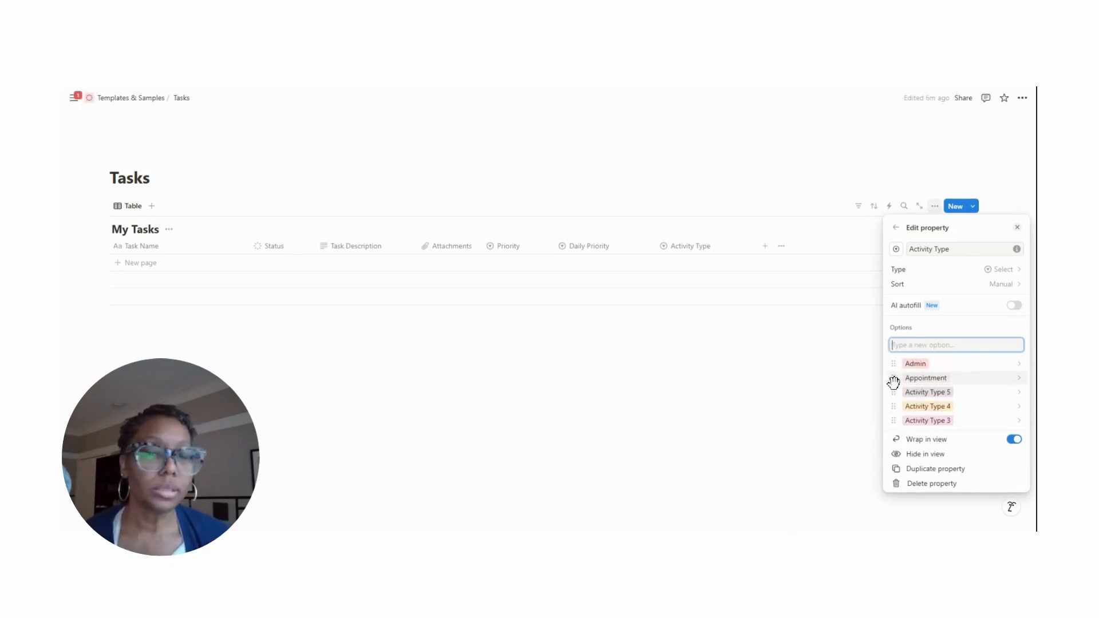
# Set the color of all the Activity Type options to light gray and close the property settings
pyautogui.click(1020, 364)
pyautogui.click(1020, 373)
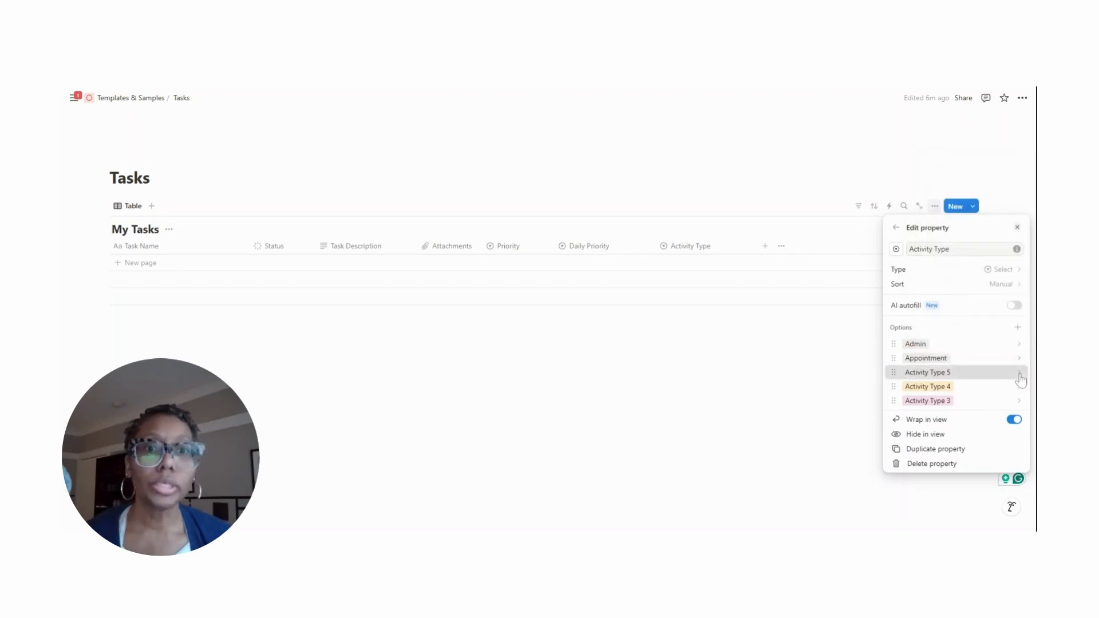
pyautogui.click(1020, 373)
pyautogui.click(943, 221)
pyautogui.click(1020, 388)
pyautogui.click(1020, 387)
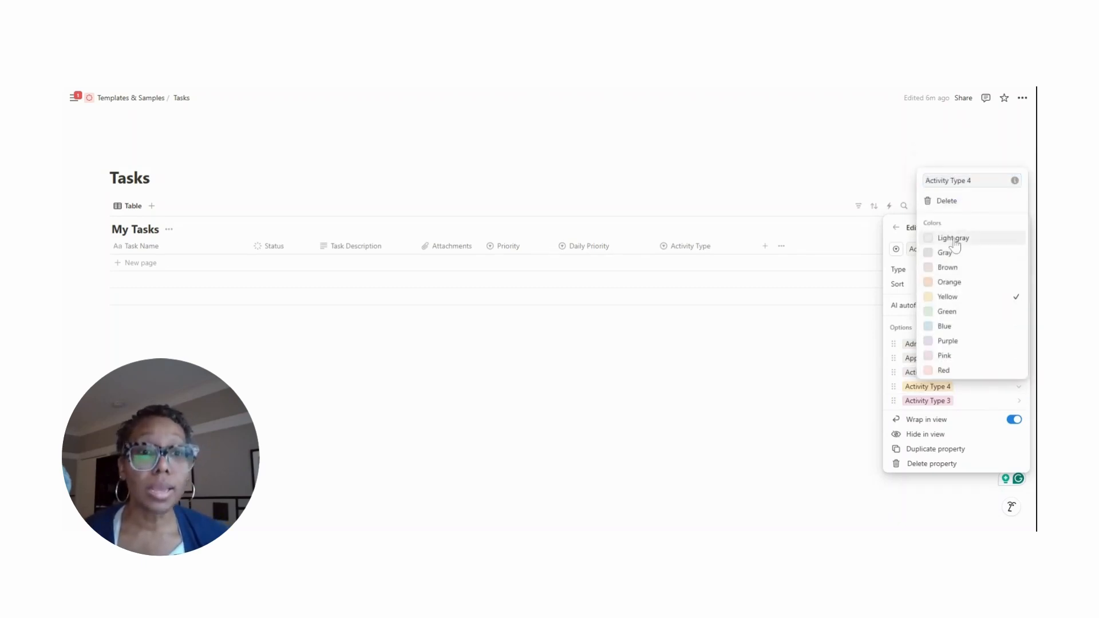
pyautogui.click(1020, 401)
pyautogui.click(1020, 402)
pyautogui.click(953, 252)
pyautogui.click(858, 404)
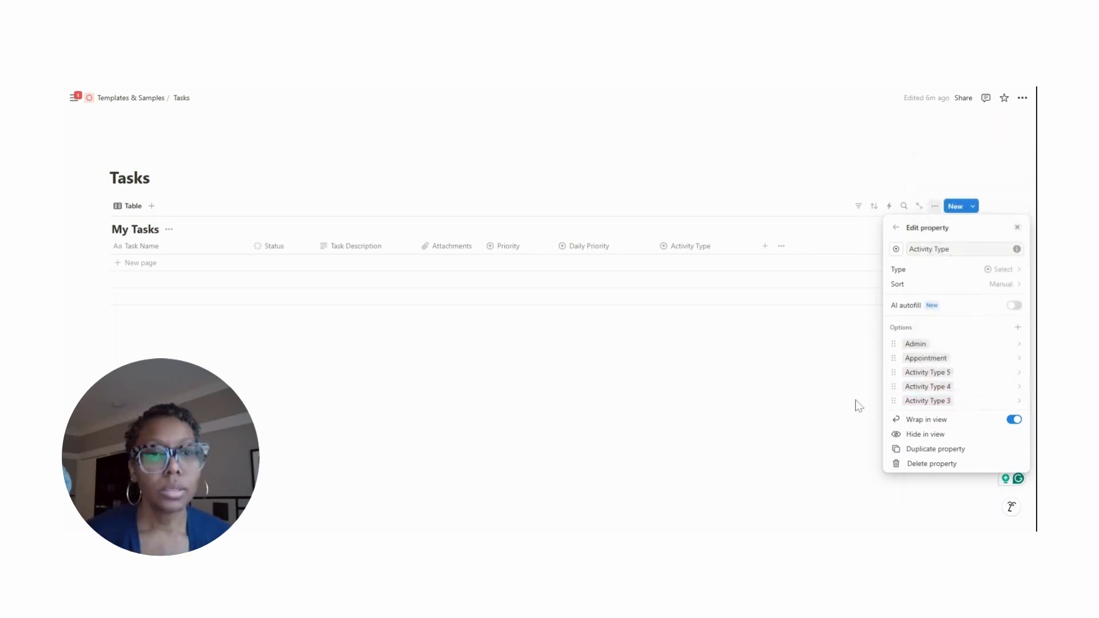
pyautogui.click(856, 405)
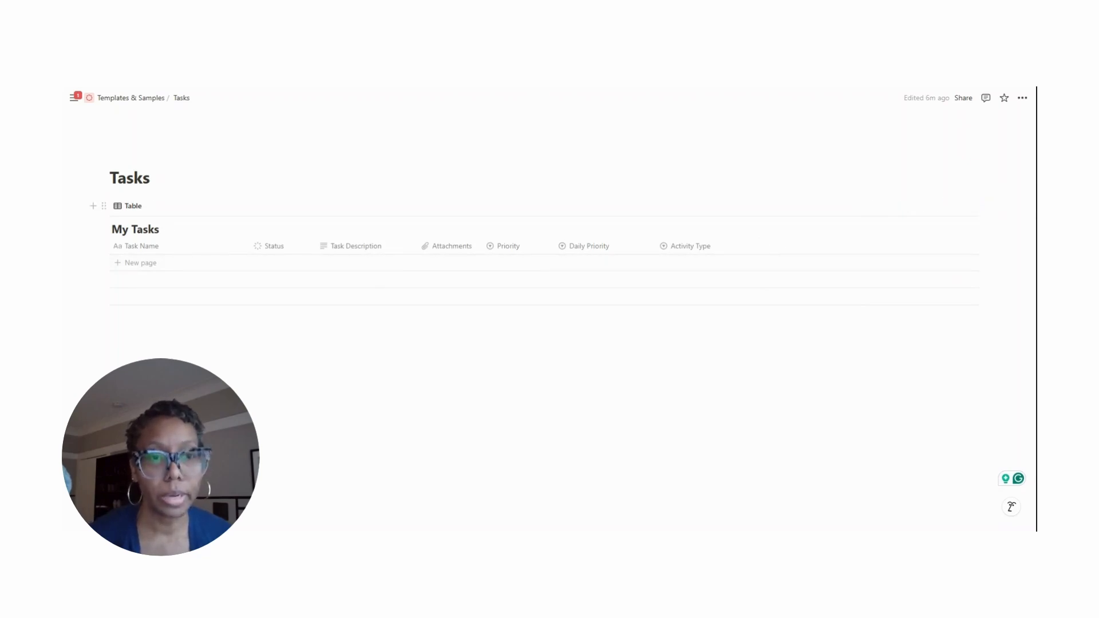
# Add a Select property named "Project Tag" to the My Tasks table
pyautogui.click(765, 246)
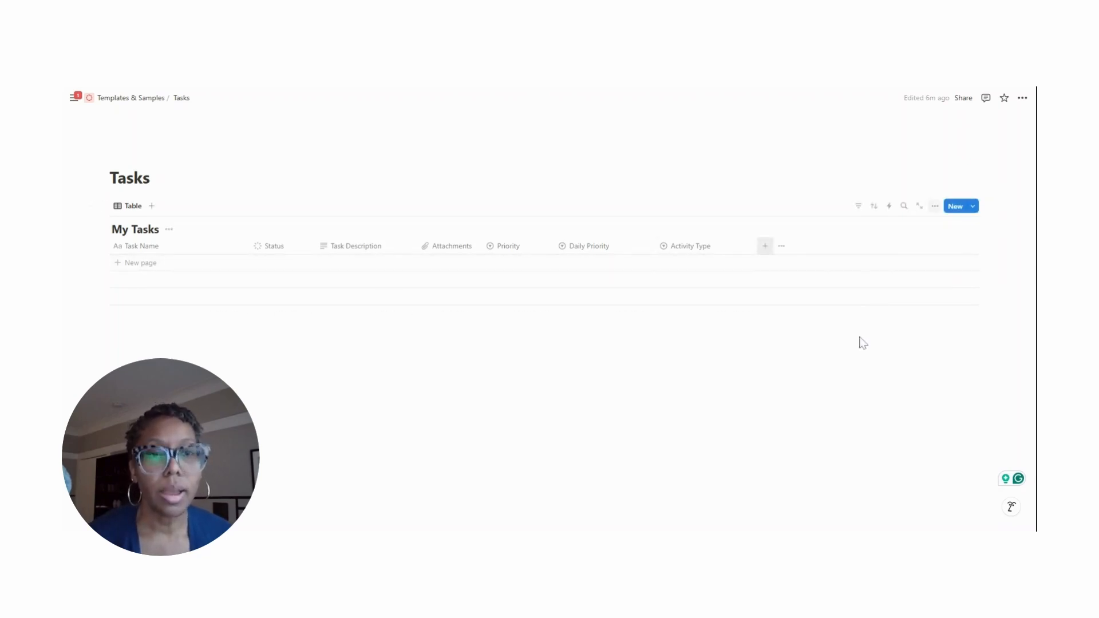
pyautogui.click(915, 416)
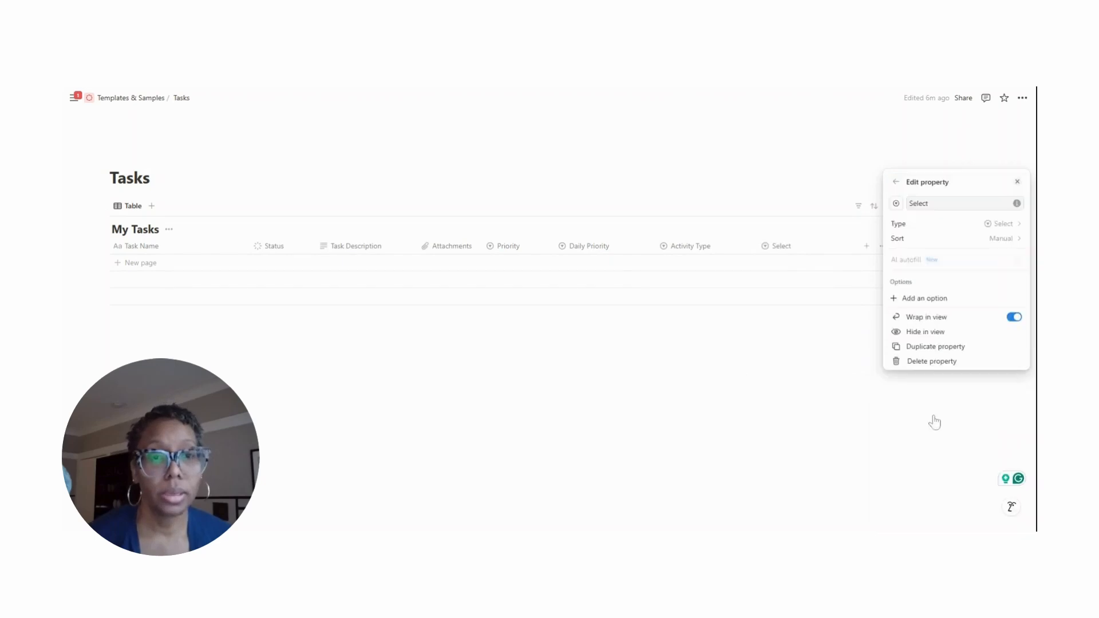
pyautogui.write('Project Tag')
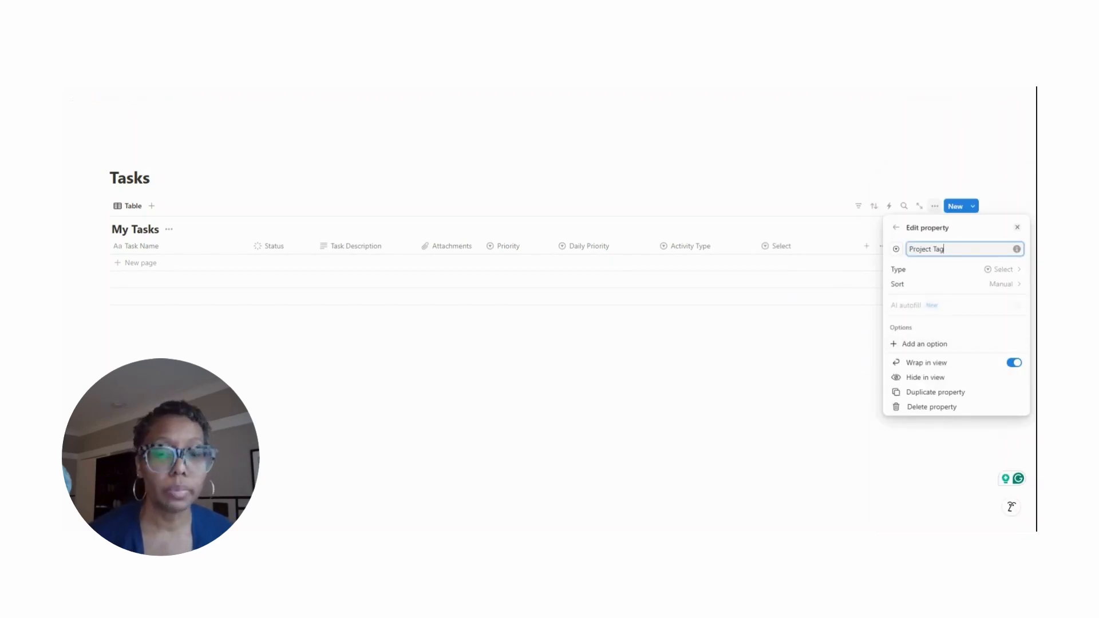
# Add the options "Project Tag 1" and "Project Tag 2" to the Project Tag property
pyautogui.click(1001, 343)
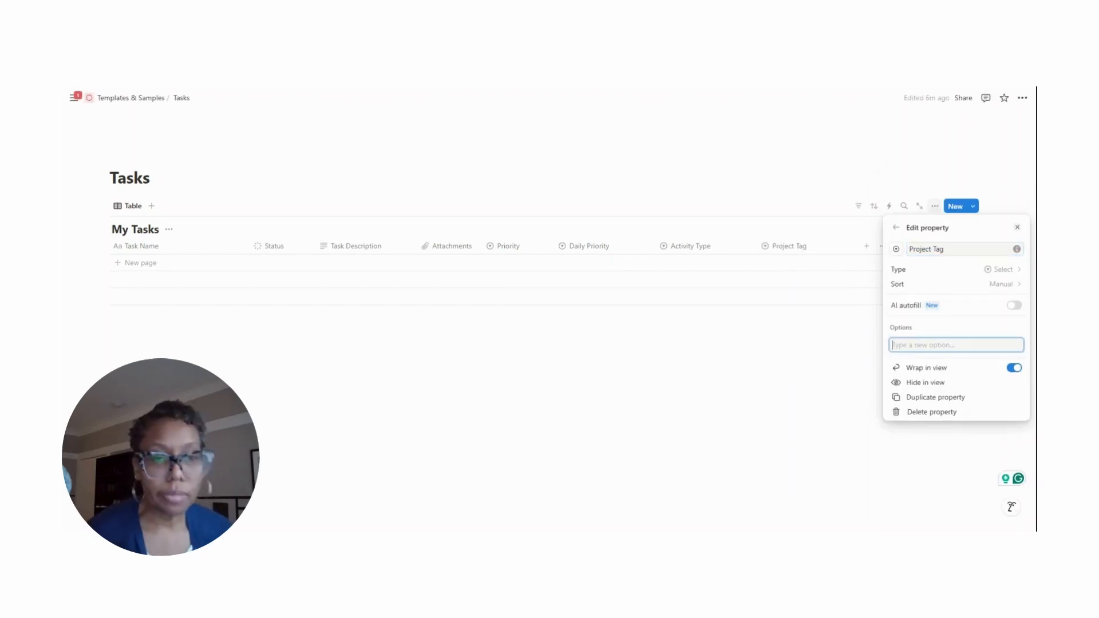
pyautogui.write('Project Tag')
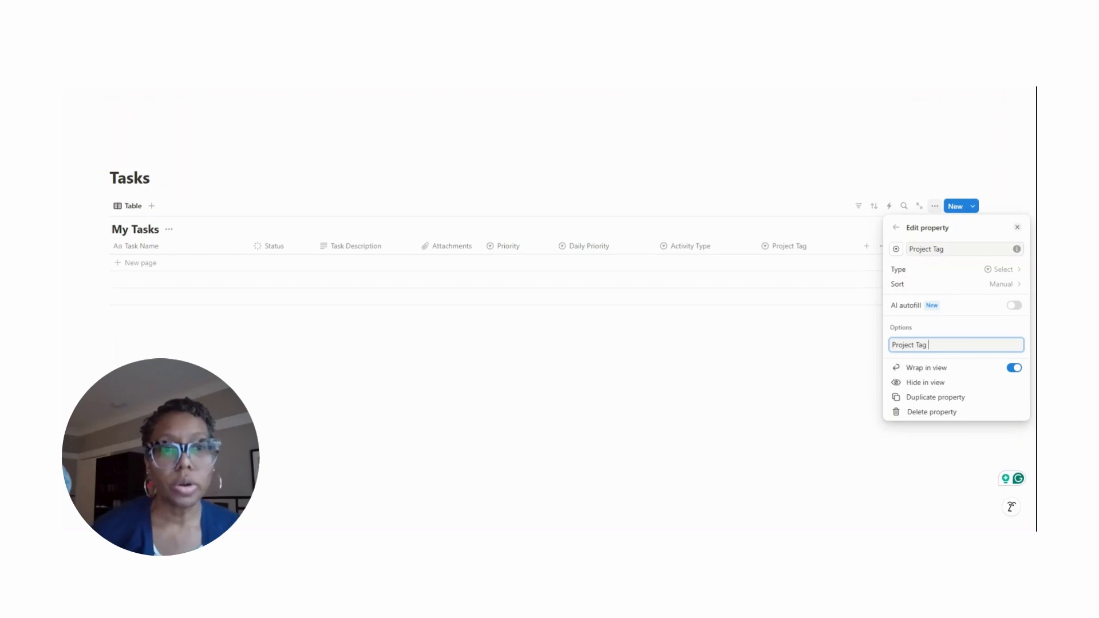
pyautogui.hotkey('ctrl', 'shift', 'Left')
pyautogui.hotkey('ctrl', 'shift', 'Left')
pyautogui.hotkey('ctrl', 'c')
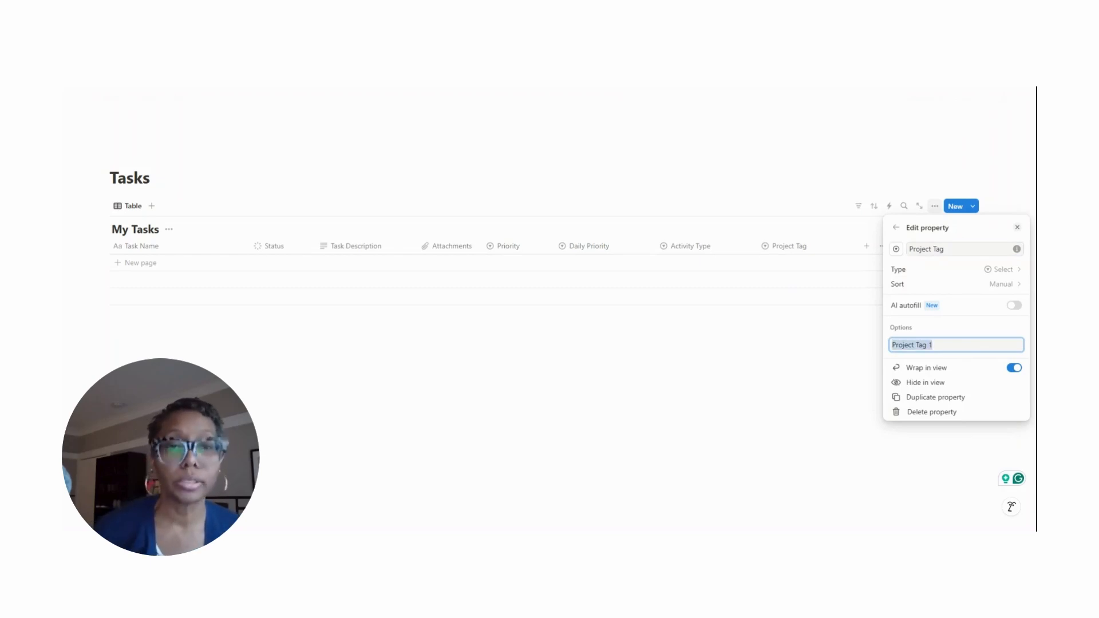
pyautogui.press('Return')
pyautogui.hotkey('ctrl', 'v')
pyautogui.press('BackSpace')
pyautogui.write('2')
pyautogui.press('Return')
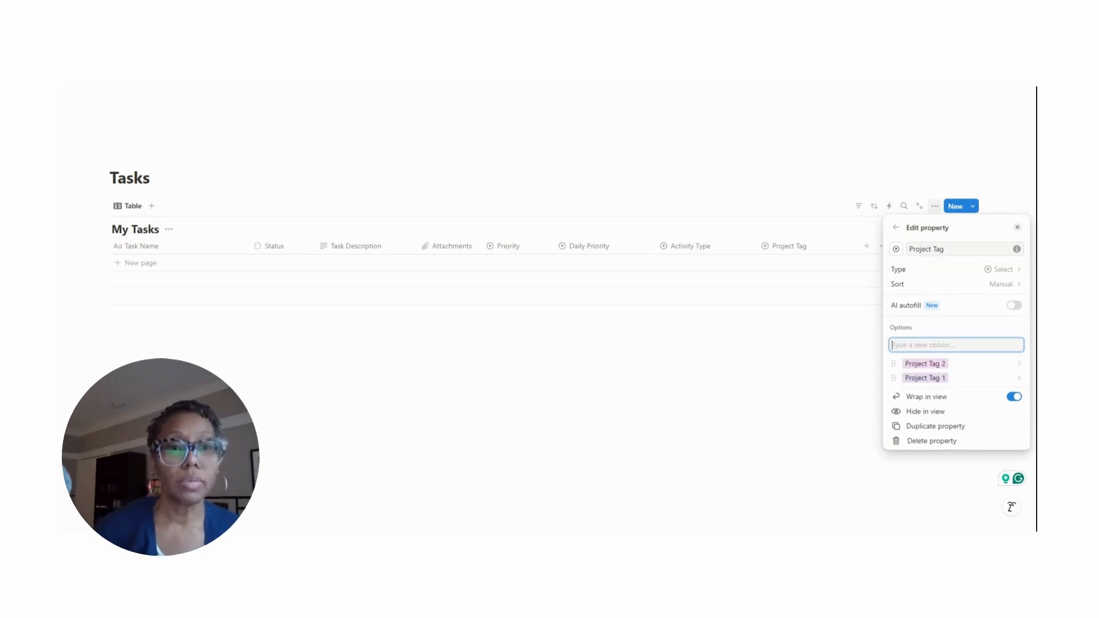
# Add the options "Project Tag 3", "Project Tag 4" and "Project Tag 5" to the Project Tag property
pyautogui.hotkey('ctrl', 'v')
pyautogui.write('3')
pyautogui.press('Return')
pyautogui.hotkey('ctrl', 'v')
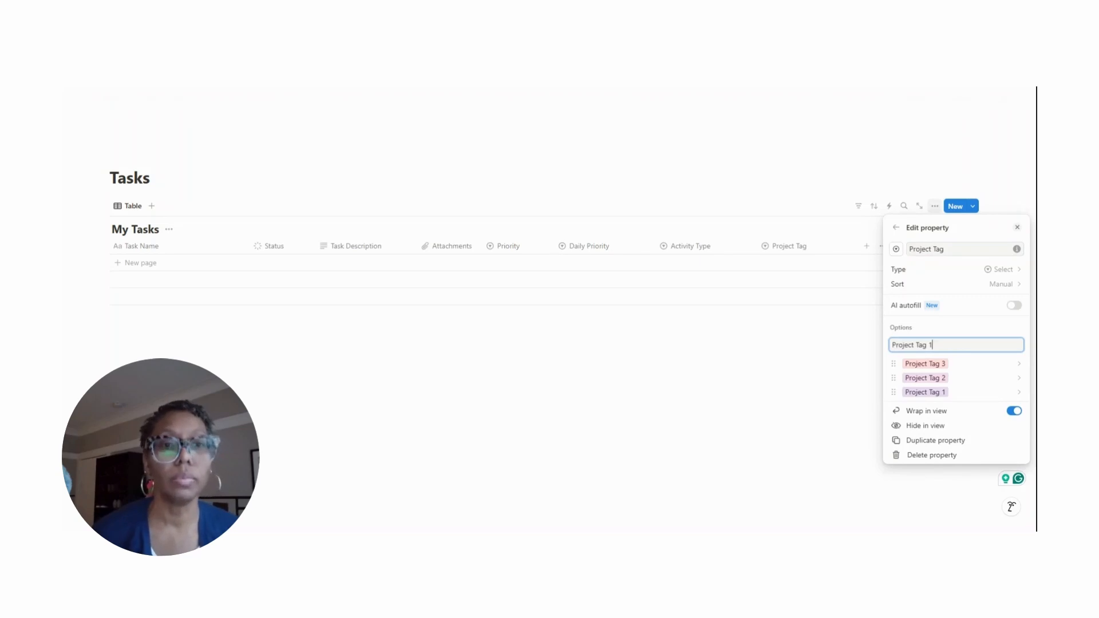
pyautogui.write('4')
pyautogui.press('Return')
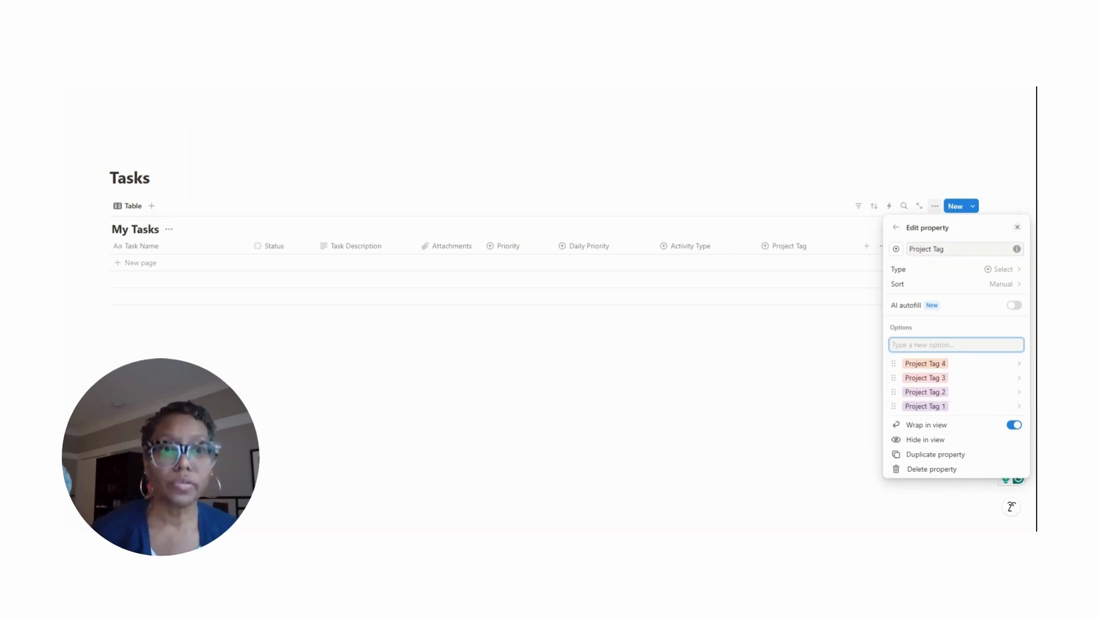
pyautogui.hotkey('ctrl', 'v')
pyautogui.press('BackSpace')
pyautogui.write('5')
pyautogui.press('Return')
# Reorder the Project Tag options in ascending order from 1 to 5 and close the property settings
pyautogui.moveTo(894, 421); pyautogui.dragTo(893, 393)
pyautogui.moveTo(893, 421); pyautogui.dragTo(893, 402)
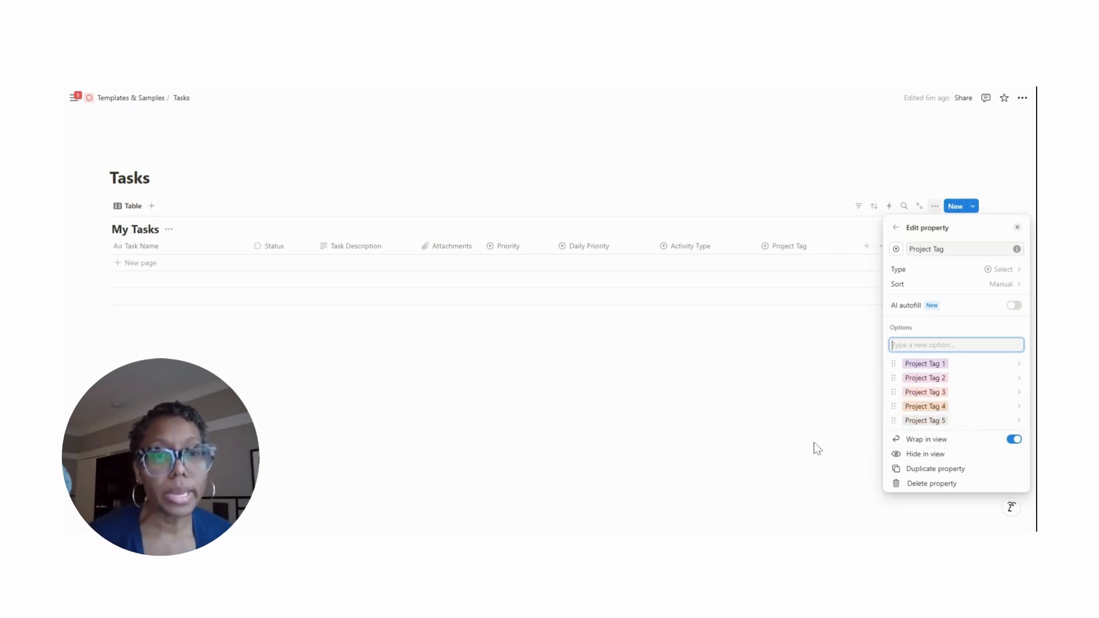
pyautogui.click(759, 445)
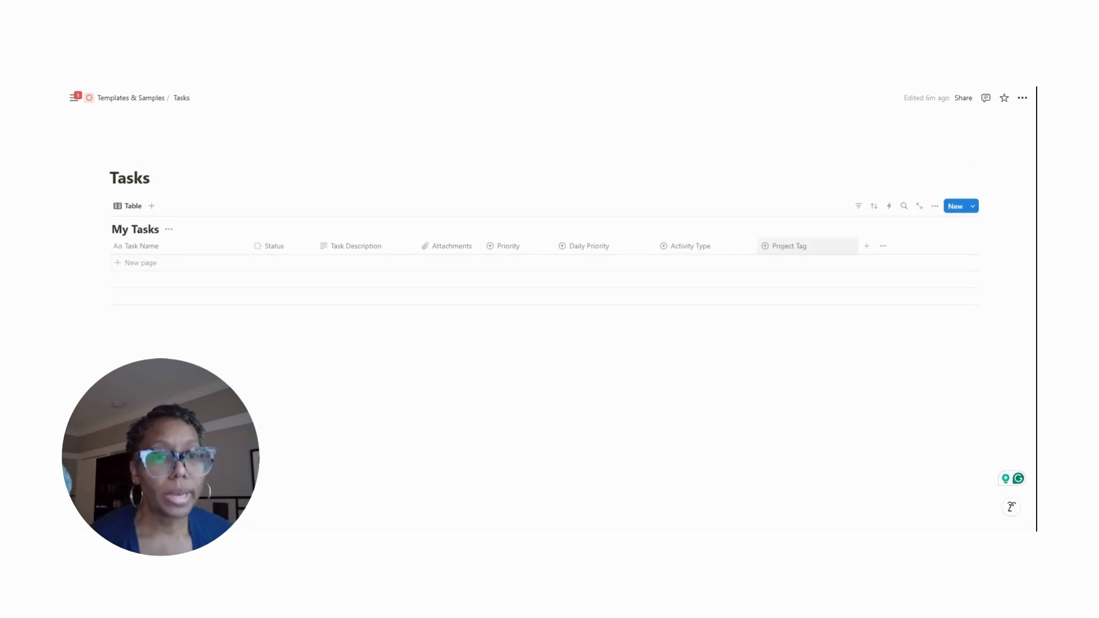
# Add the suggested Due Date property to the My Tasks table, choose its date format and narrow its column
pyautogui.click(867, 246)
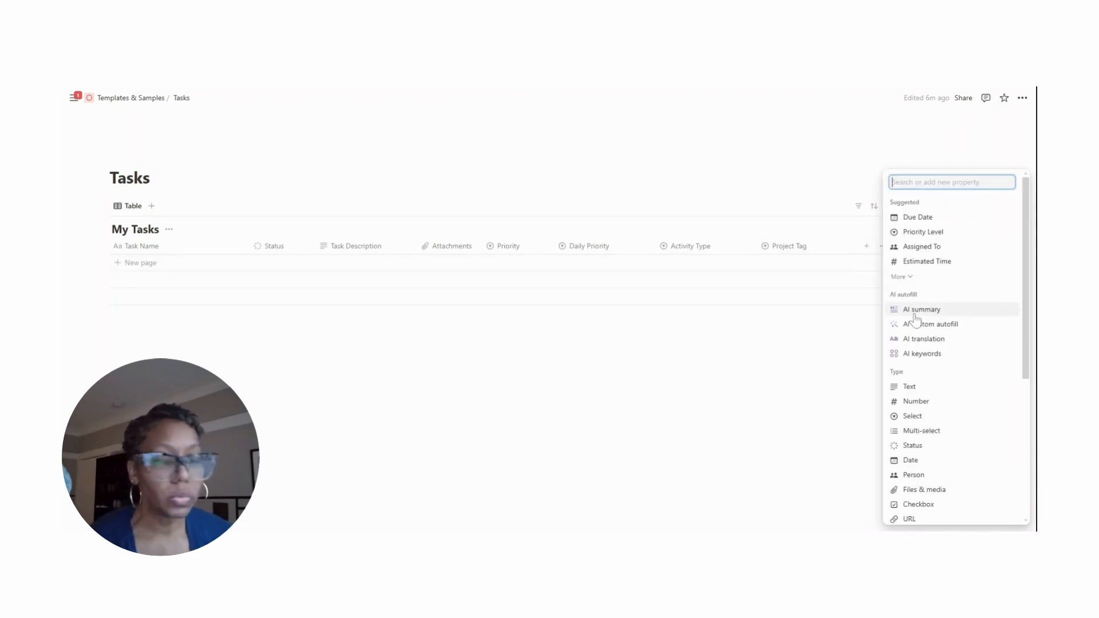
pyautogui.click(918, 217)
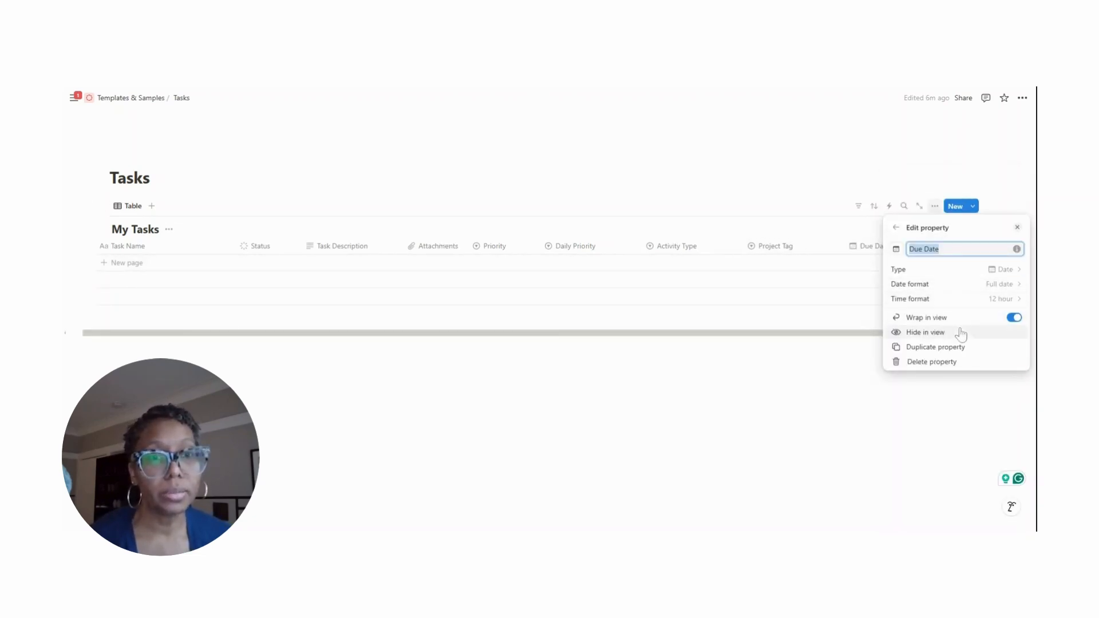
pyautogui.click(1002, 284)
pyautogui.click(946, 319)
pyautogui.press('Escape')
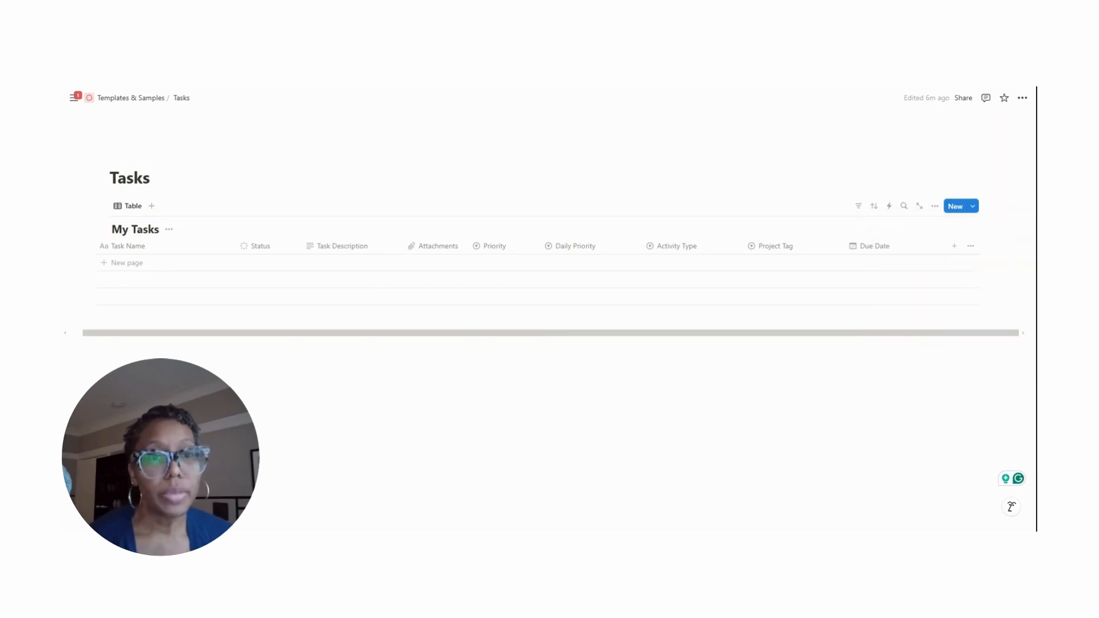
pyautogui.moveTo(945, 246); pyautogui.dragTo(921, 249)
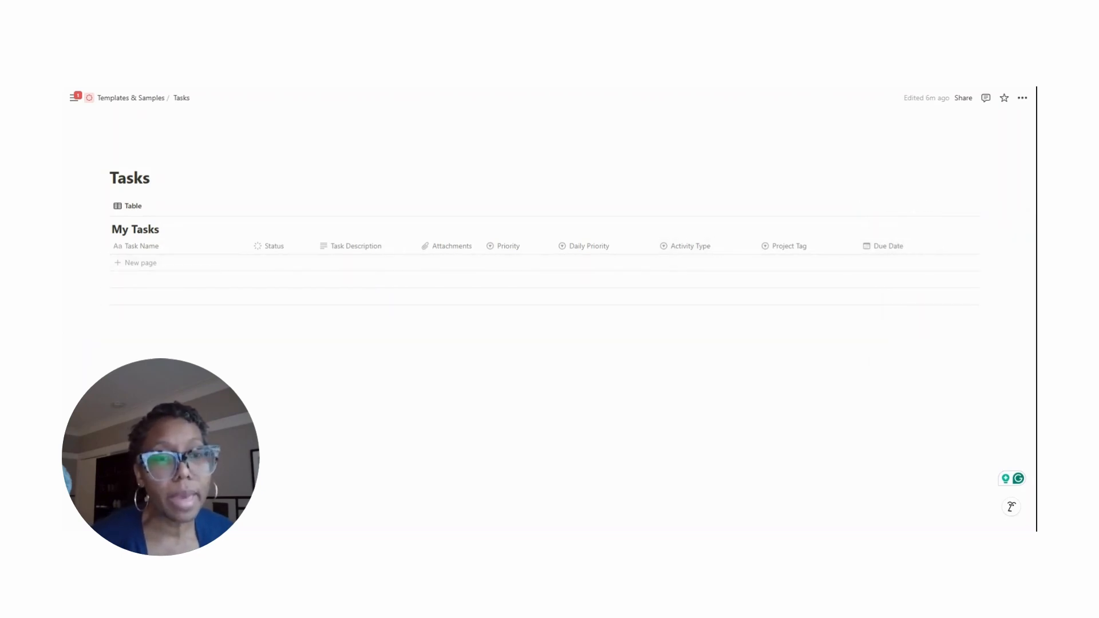
# Add a Number property named "Estimated Time" to the My Tasks table
pyautogui.click(942, 246)
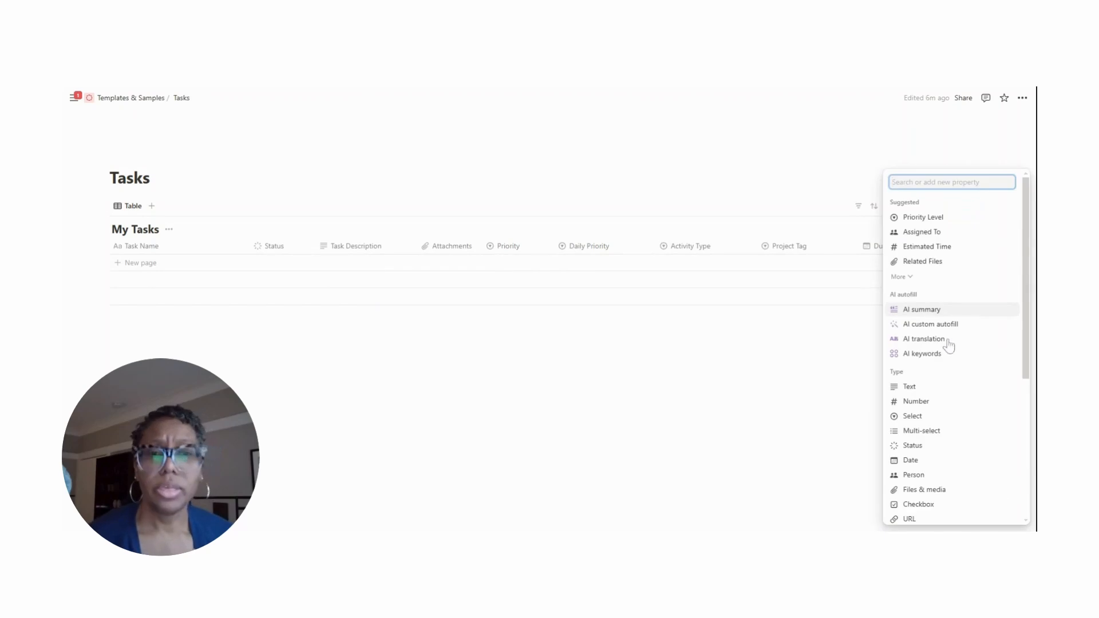
pyautogui.click(960, 408)
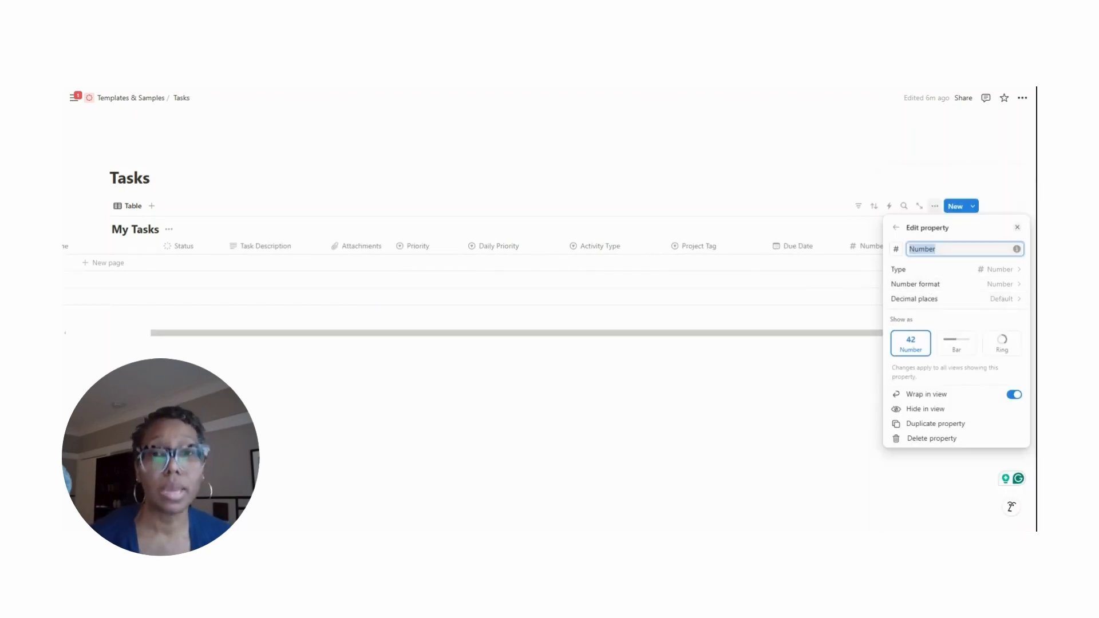
pyautogui.write('Estimated Time')
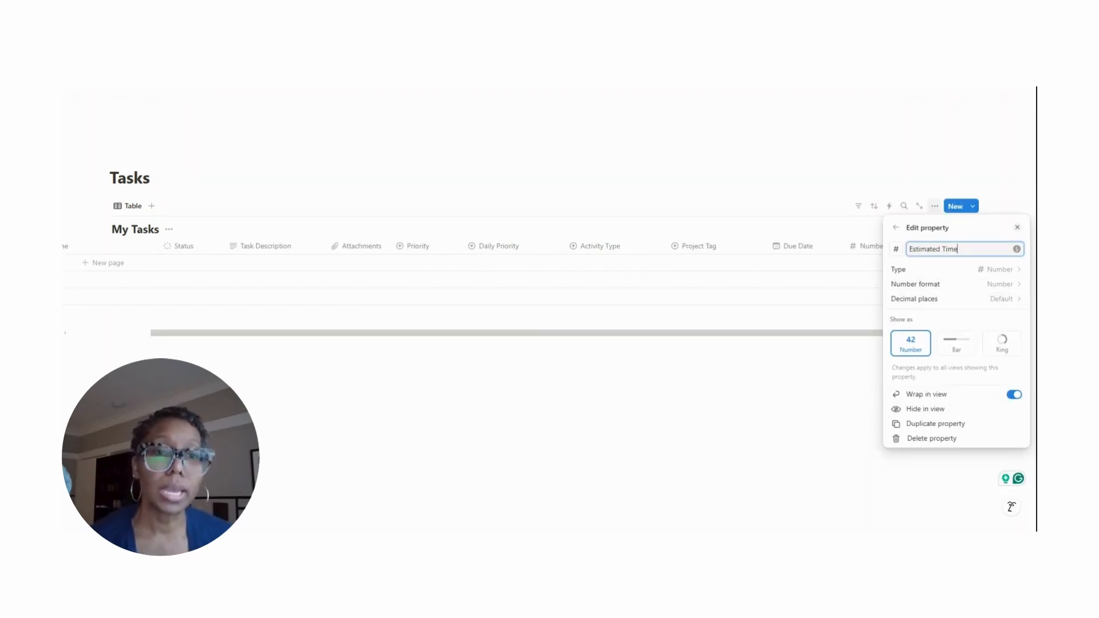
# Give the Estimated Time property a different icon and narrow its column
pyautogui.click(896, 248)
pyautogui.click(922, 329)
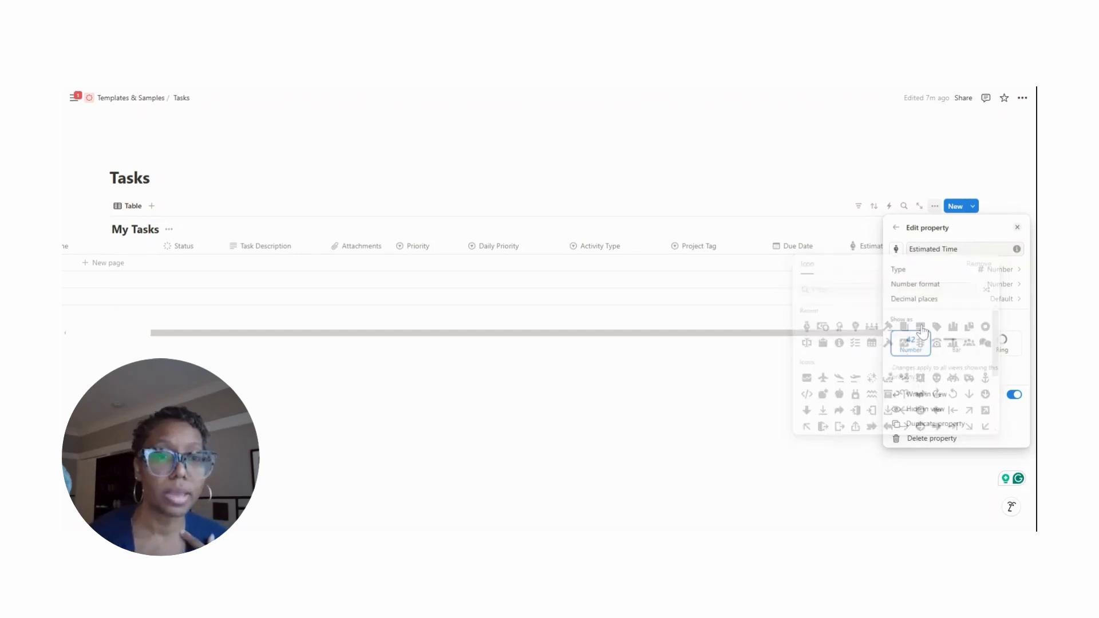
pyautogui.click(841, 360)
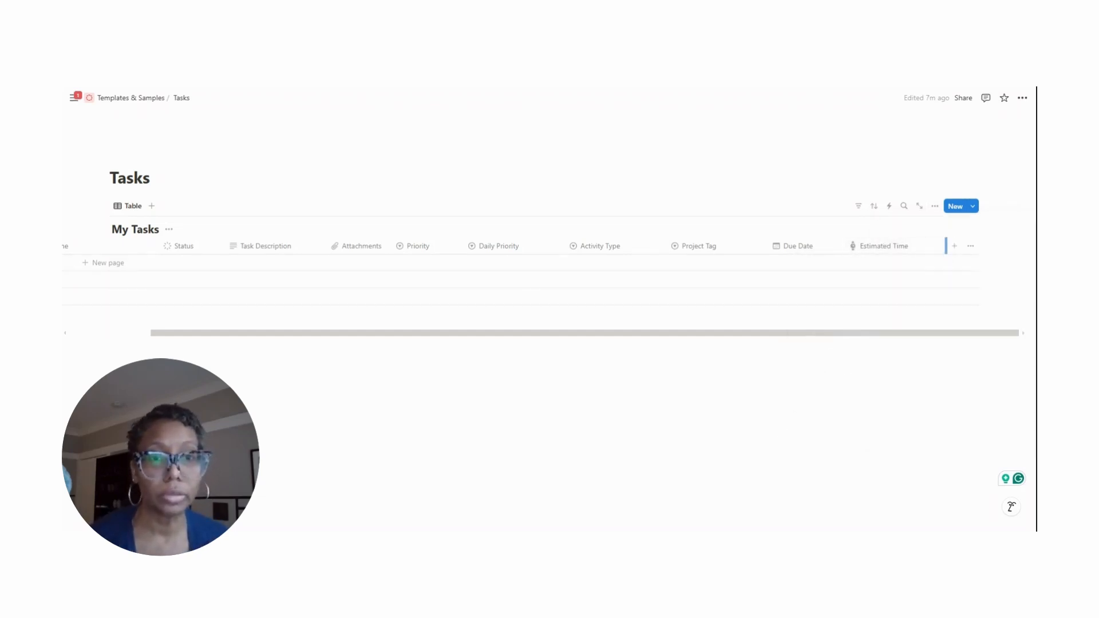
pyautogui.moveTo(946, 246); pyautogui.dragTo(916, 253)
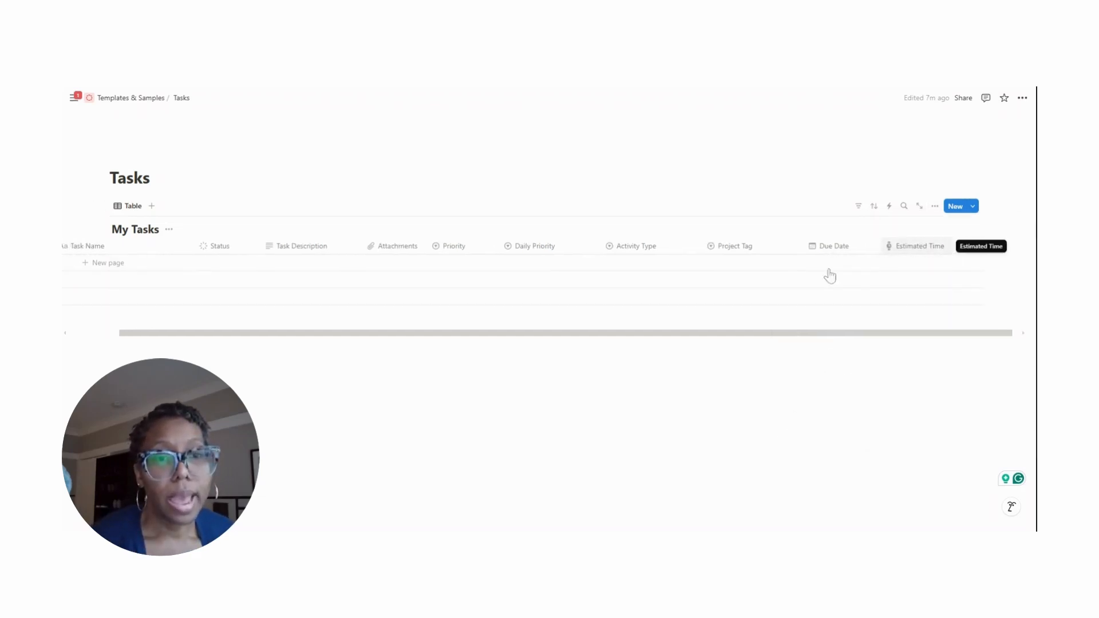
# Add a Select property named "Add to This Week (Analog)" to the My Tasks table
pyautogui.click(962, 247)
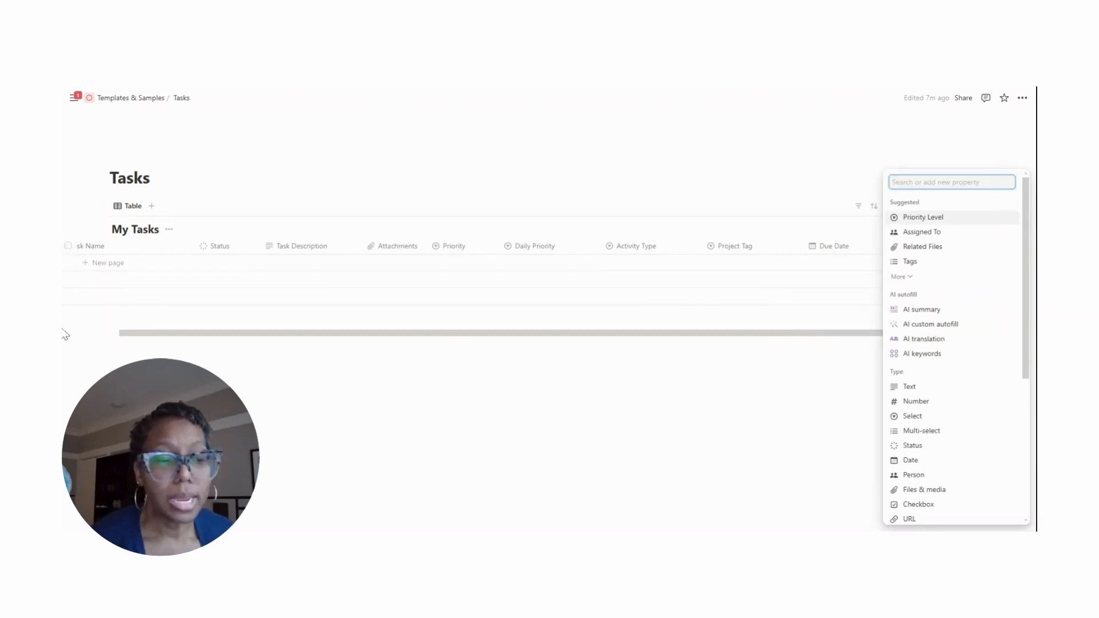
pyautogui.click(910, 387)
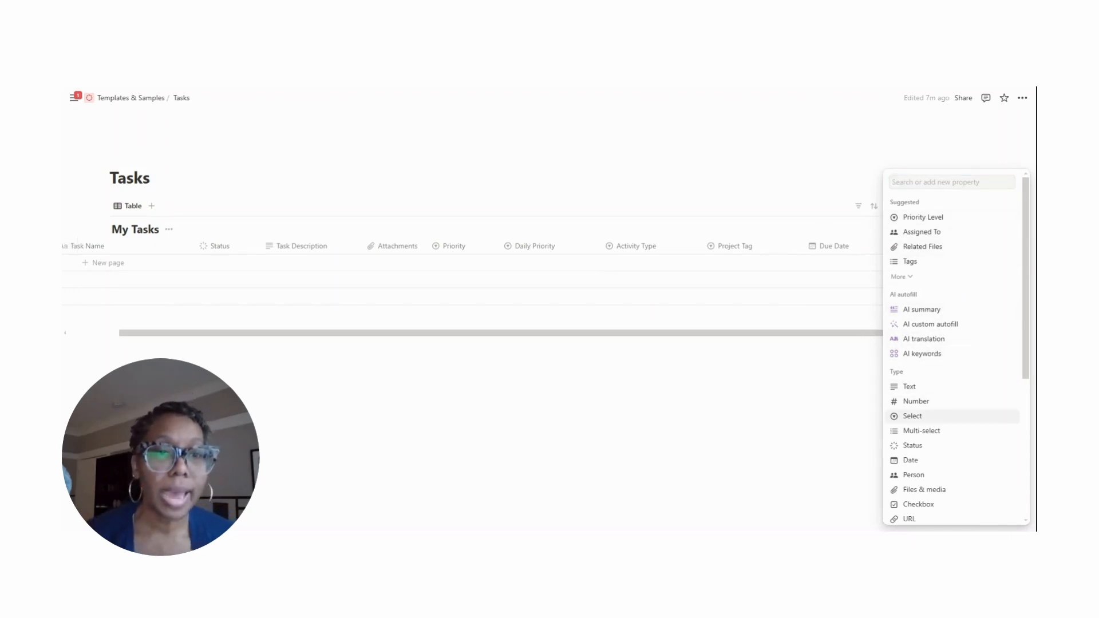
pyautogui.click(913, 416)
pyautogui.write('Add to This Week (Analog')
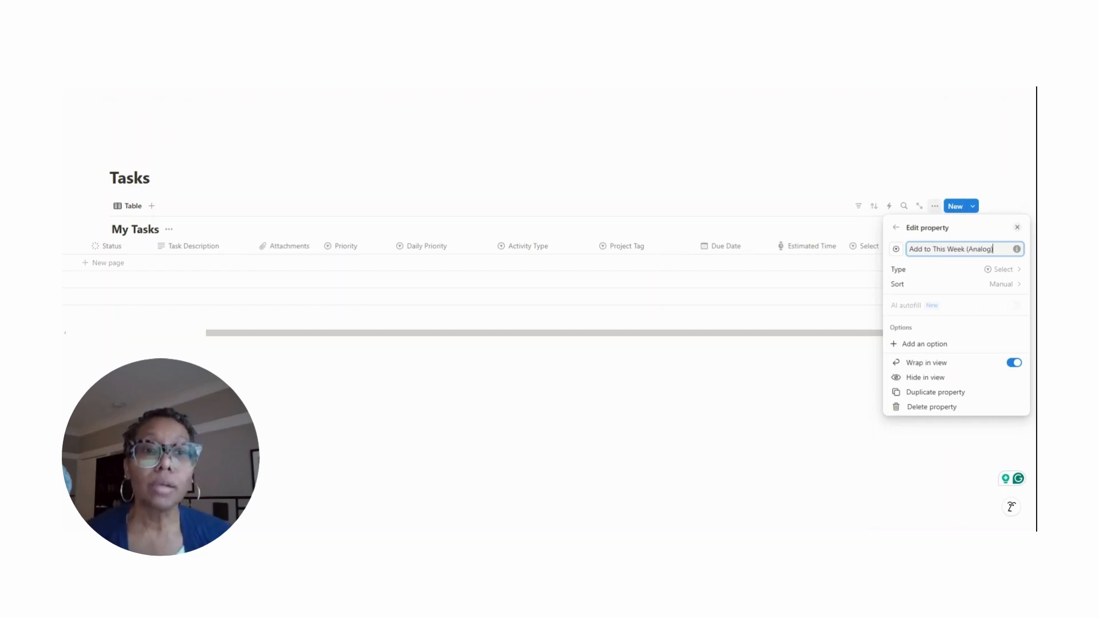
# Add the options Sun, Sat and Fri to the Add to This Week (Analog) property
pyautogui.click(915, 344)
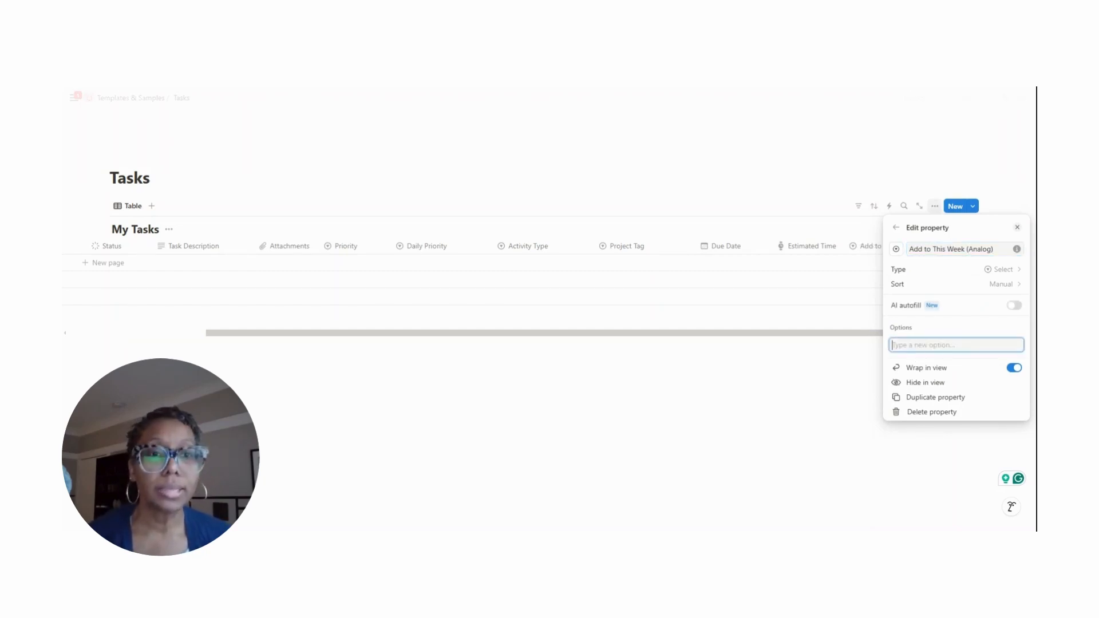
pyautogui.write('Sun')
pyautogui.press('Return')
pyautogui.write('Sat')
pyautogui.press('Return')
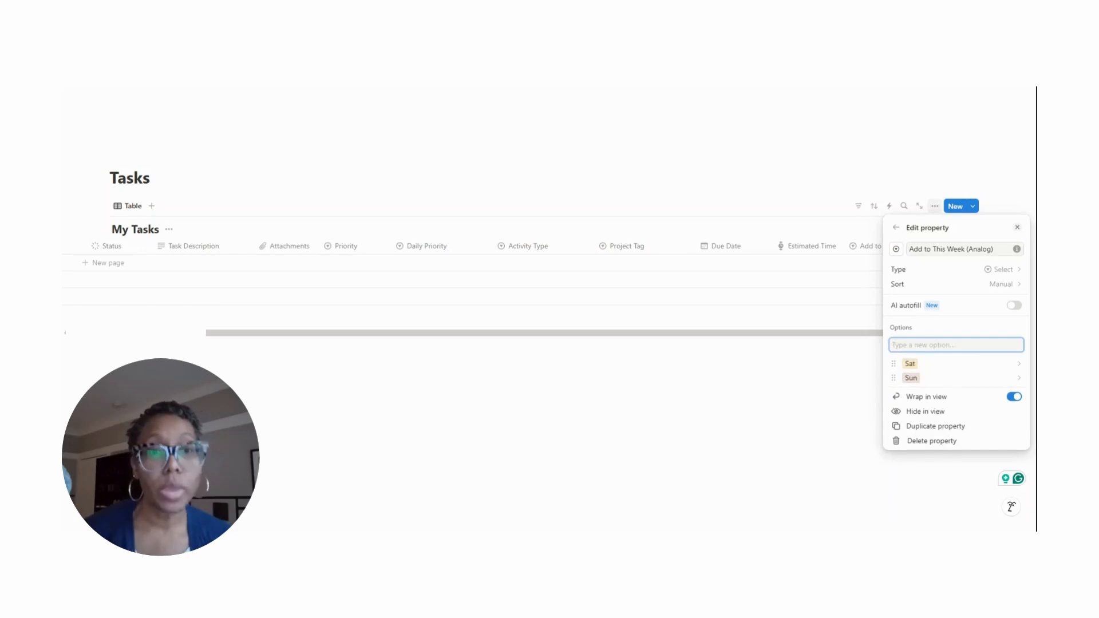
pyautogui.write('Fri')
pyautogui.press('Return')
# Add the options Thurs, Weds, Tues and Mon to the Add to This Week (Analog) property
pyautogui.write('Th')
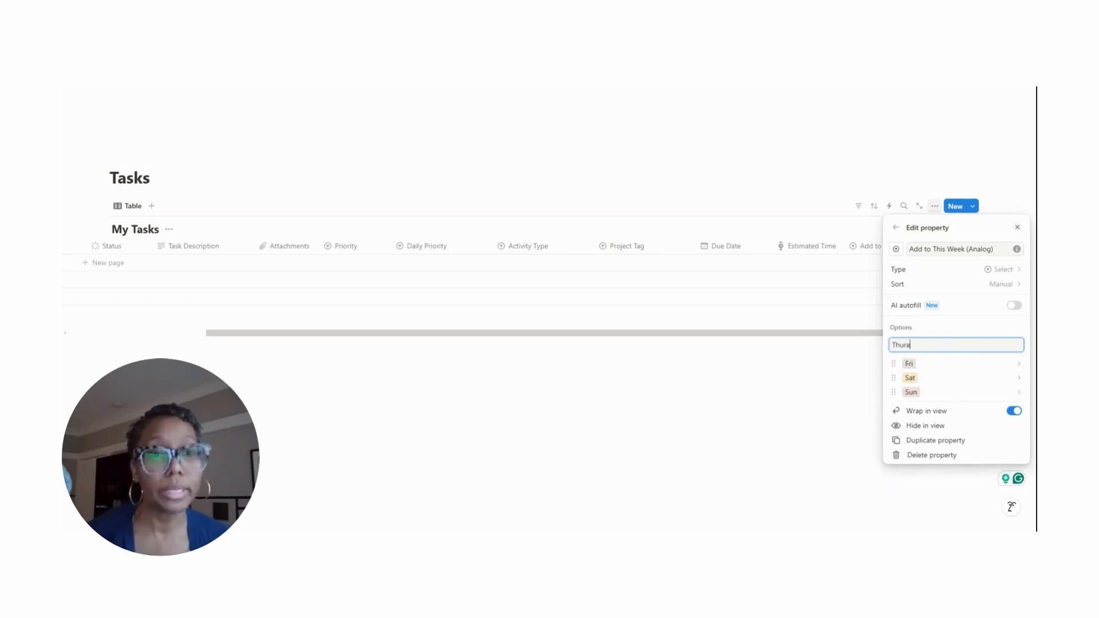
pyautogui.write('urs')
pyautogui.press('Return')
pyautogui.write('Weds')
pyautogui.press('Return')
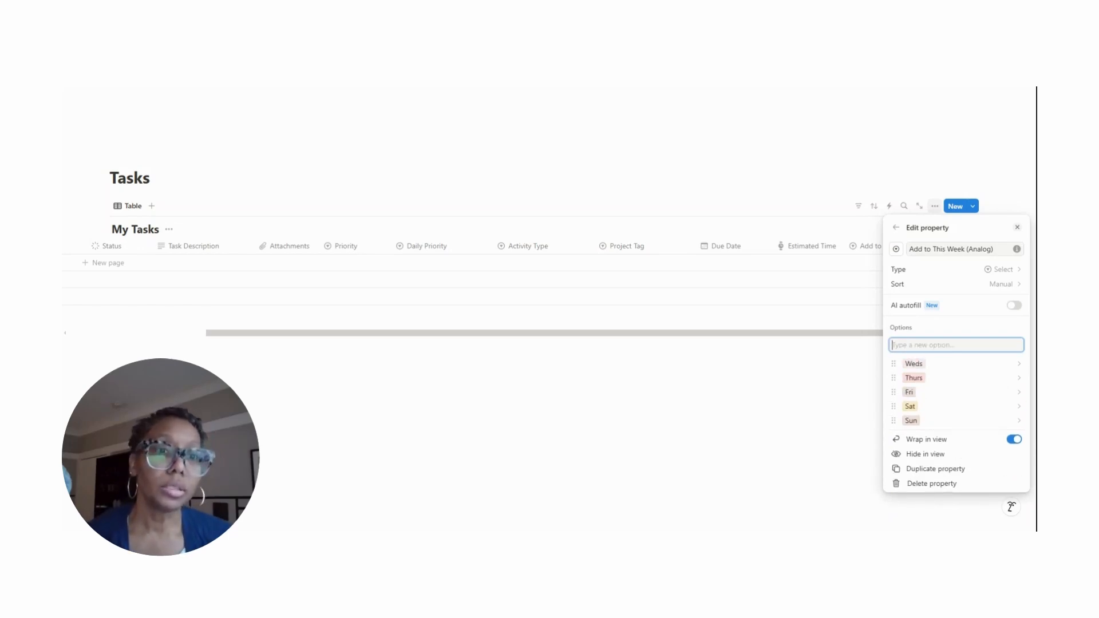
pyautogui.write('Tues')
pyautogui.press('Return')
pyautogui.write('Mon')
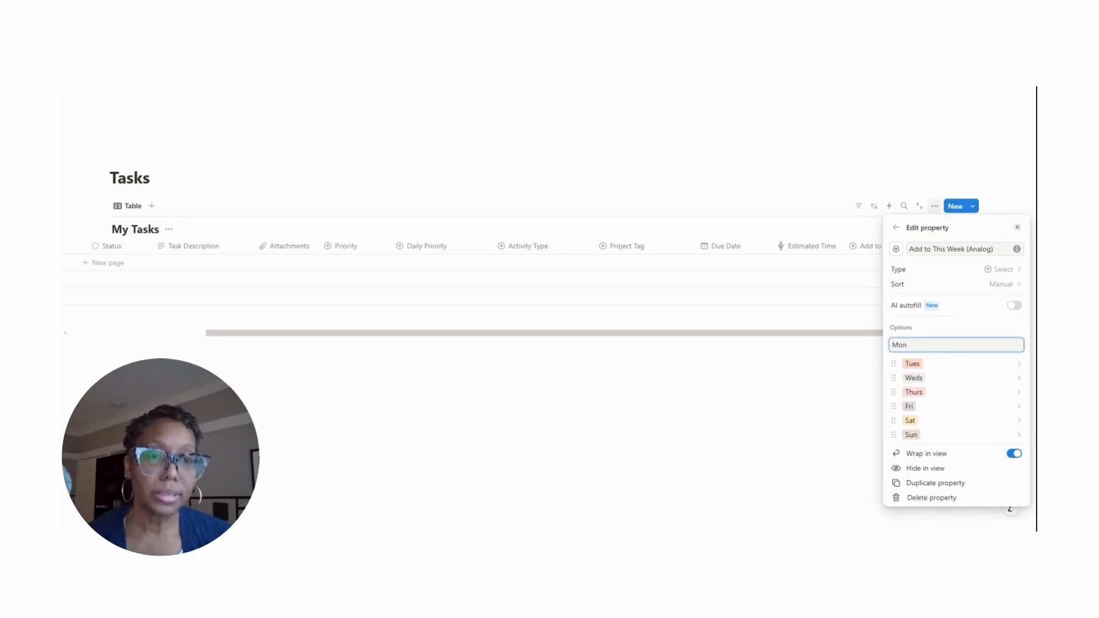
pyautogui.press('Return')
# Set the color of the Mon, Tues, Weds and Thurs options to pink
pyautogui.click(1010, 368)
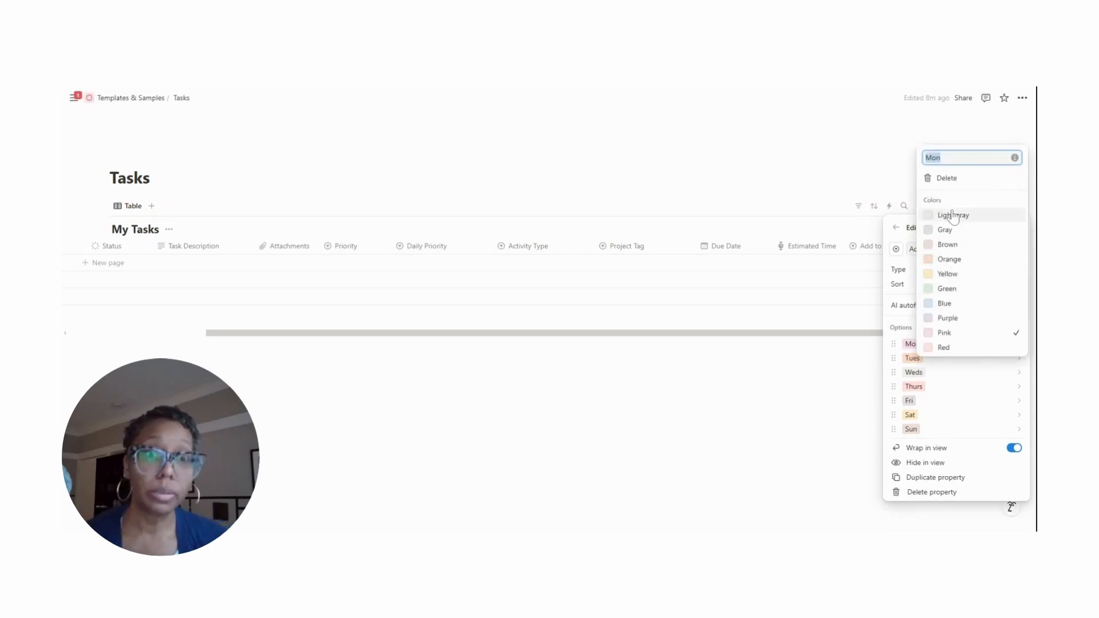
pyautogui.click(949, 333)
pyautogui.click(980, 375)
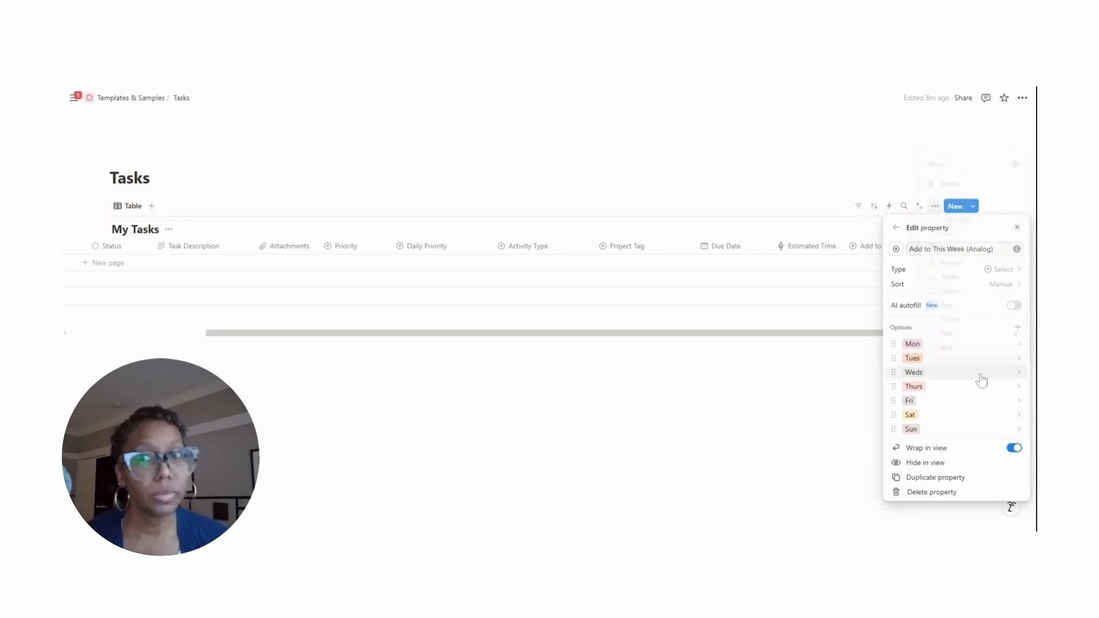
pyautogui.click(964, 359)
pyautogui.click(941, 329)
pyautogui.click(1016, 378)
pyautogui.click(1019, 378)
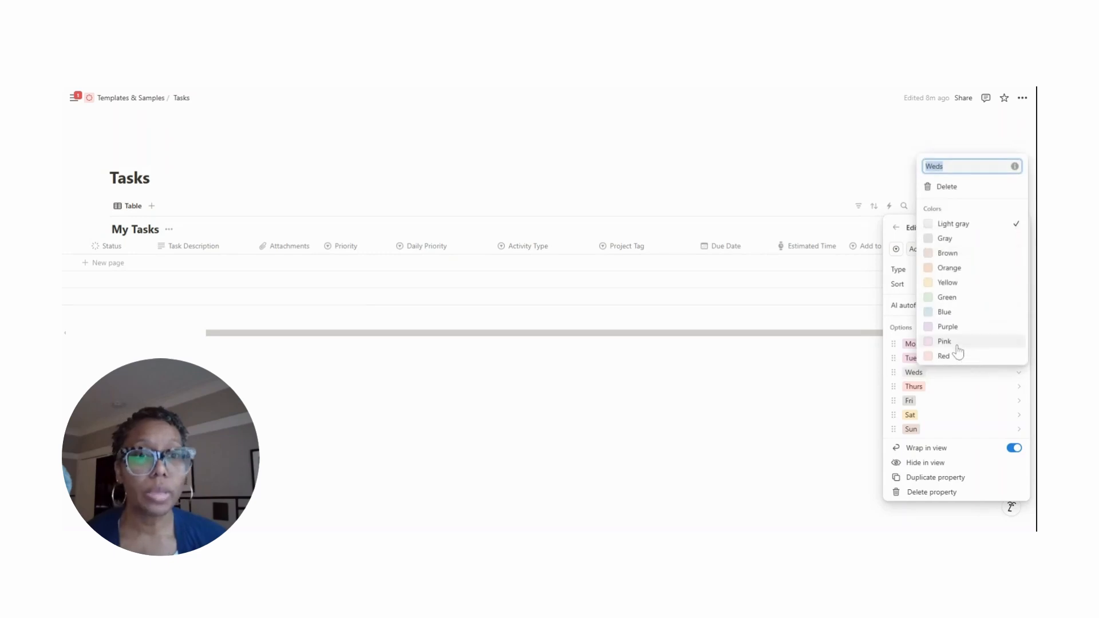
pyautogui.click(950, 338)
pyautogui.click(1019, 394)
pyautogui.click(1018, 394)
pyautogui.click(961, 363)
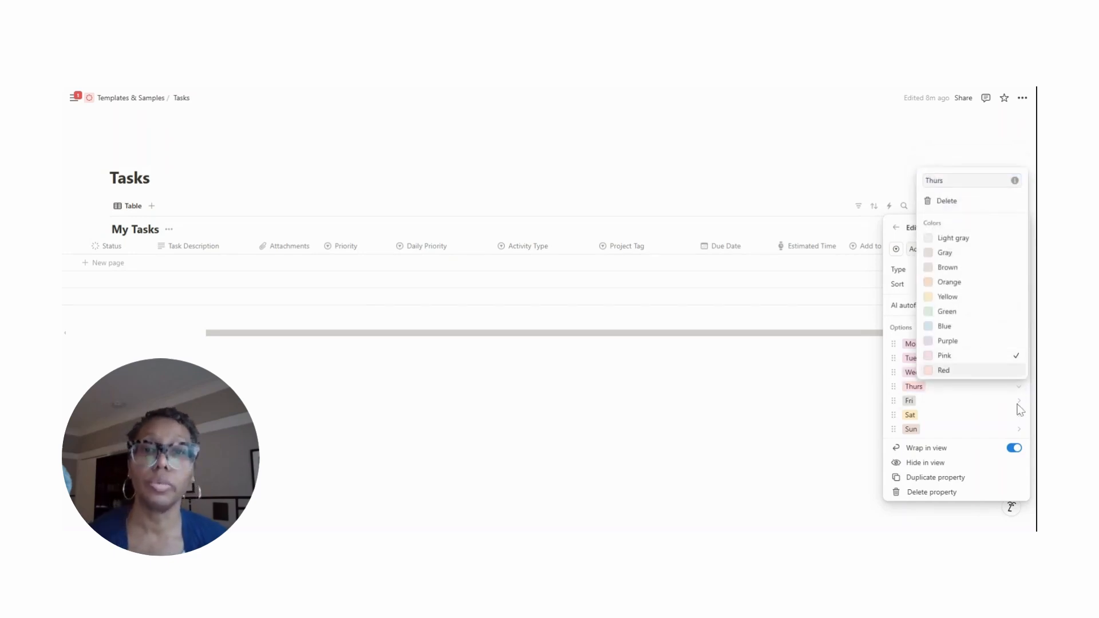
# Set the color of the Fri, Sat and Sun options to pink and close the property settings
pyautogui.click(1018, 407)
pyautogui.click(1018, 407)
pyautogui.click(988, 371)
pyautogui.click(1019, 413)
pyautogui.click(1020, 415)
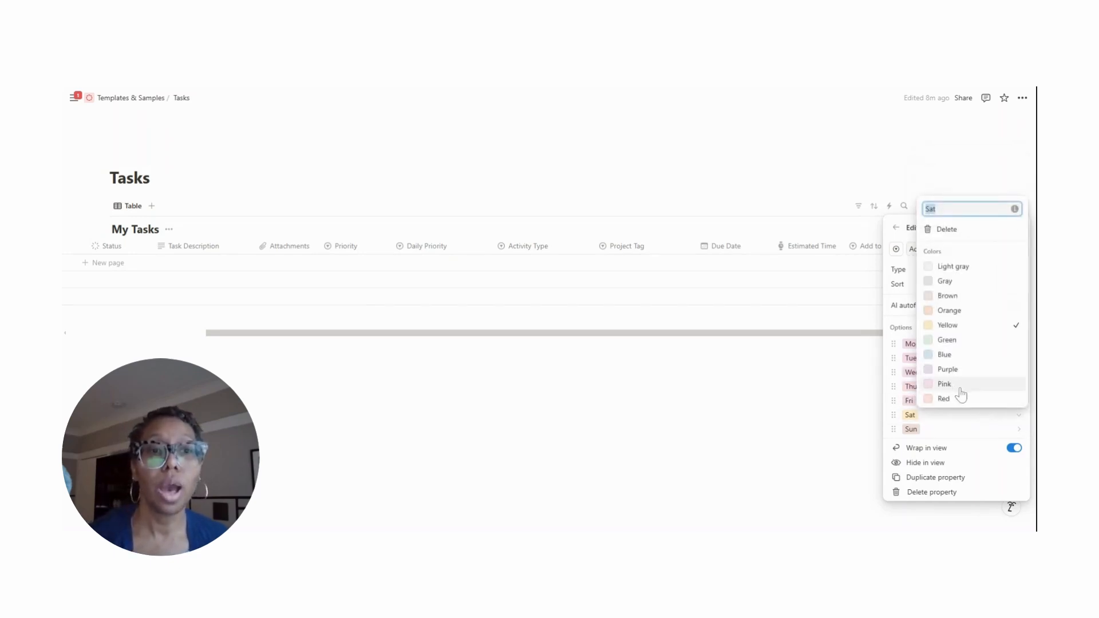
pyautogui.click(959, 385)
pyautogui.click(1013, 423)
pyautogui.click(1014, 426)
pyautogui.click(951, 399)
pyautogui.click(826, 436)
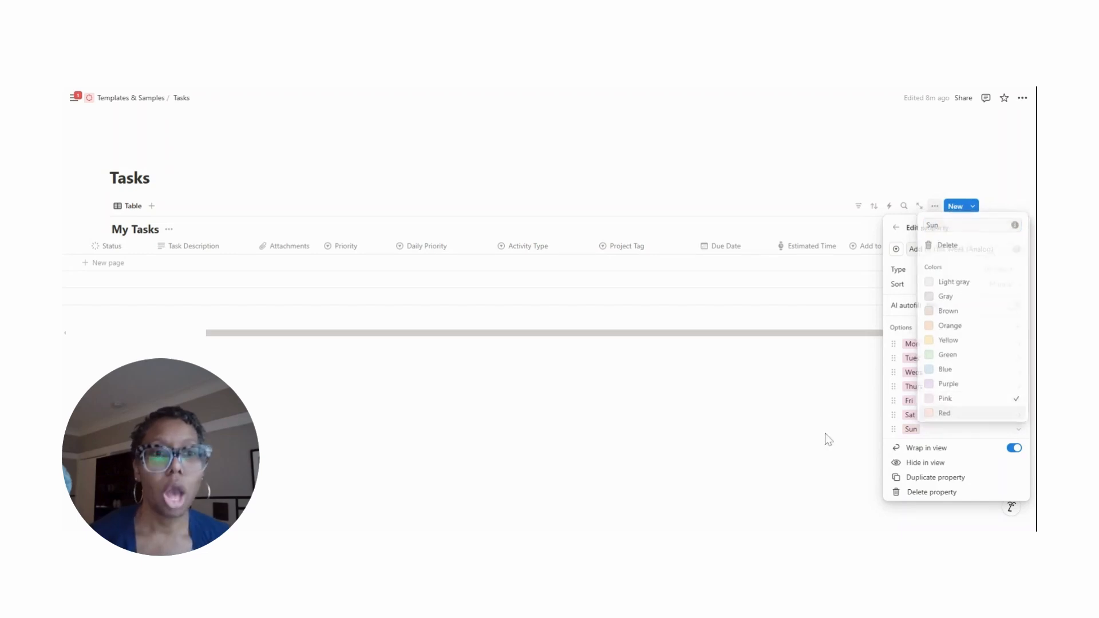
pyautogui.click(824, 432)
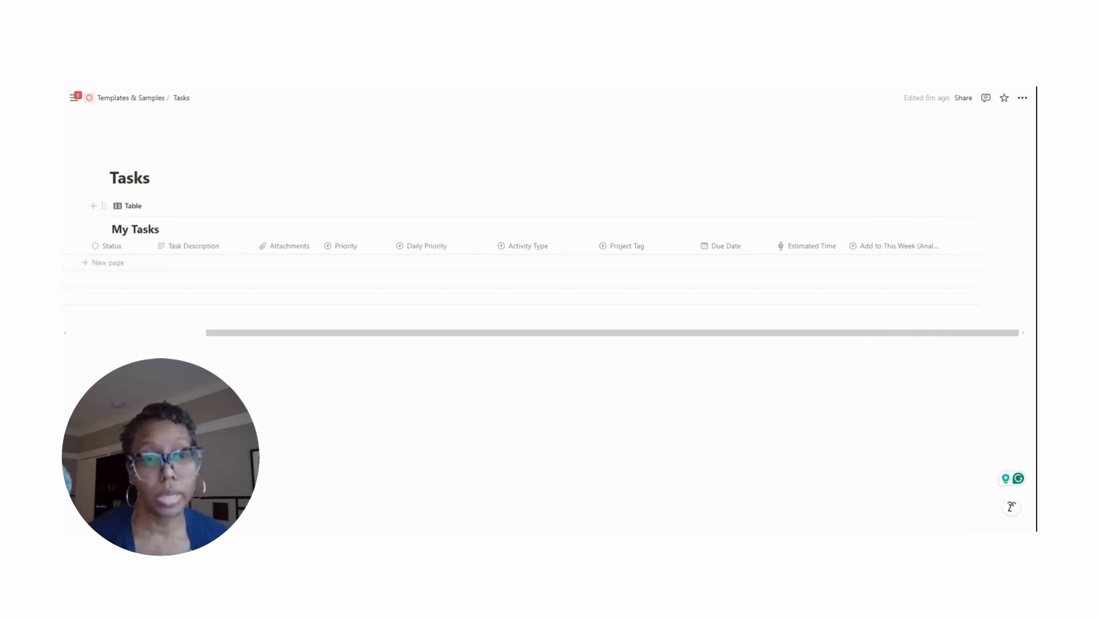
# Add a Formula property named "Day of the Week (Due Date)" to the My Tasks table
pyautogui.click(953, 246)
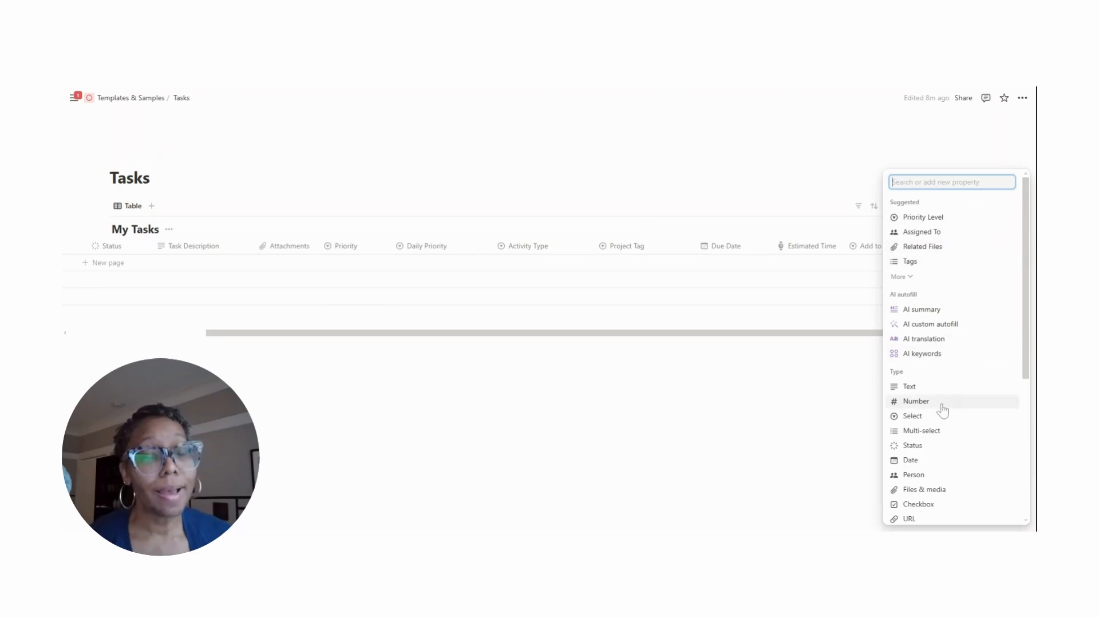
pyautogui.scroll(-3, 943, 409)
pyautogui.click(924, 419)
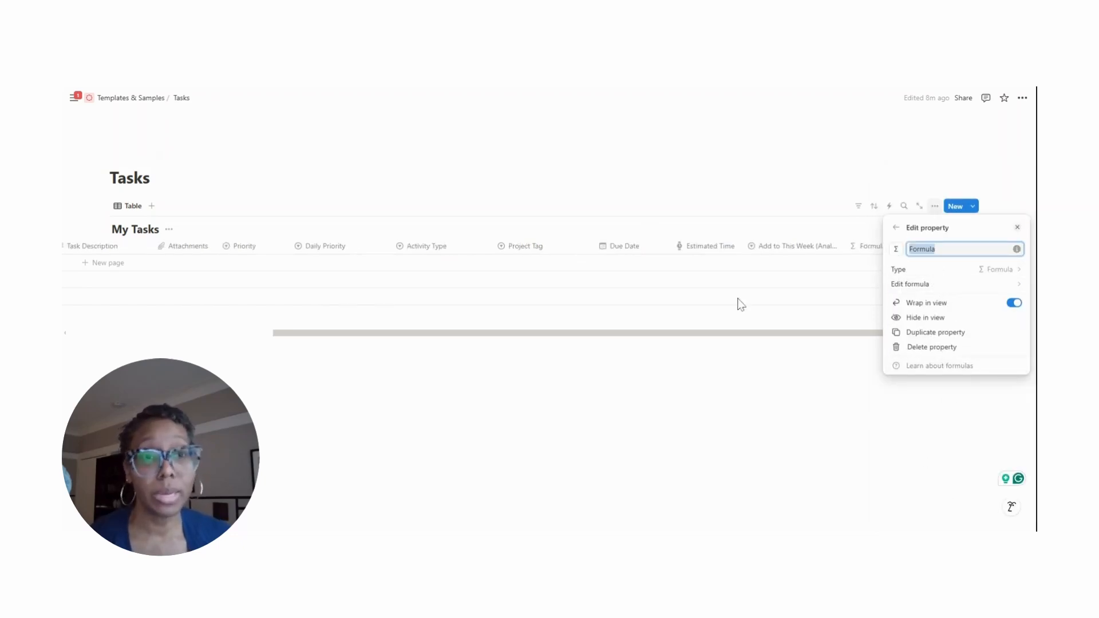
pyautogui.write('Day of the Week (Due Date')
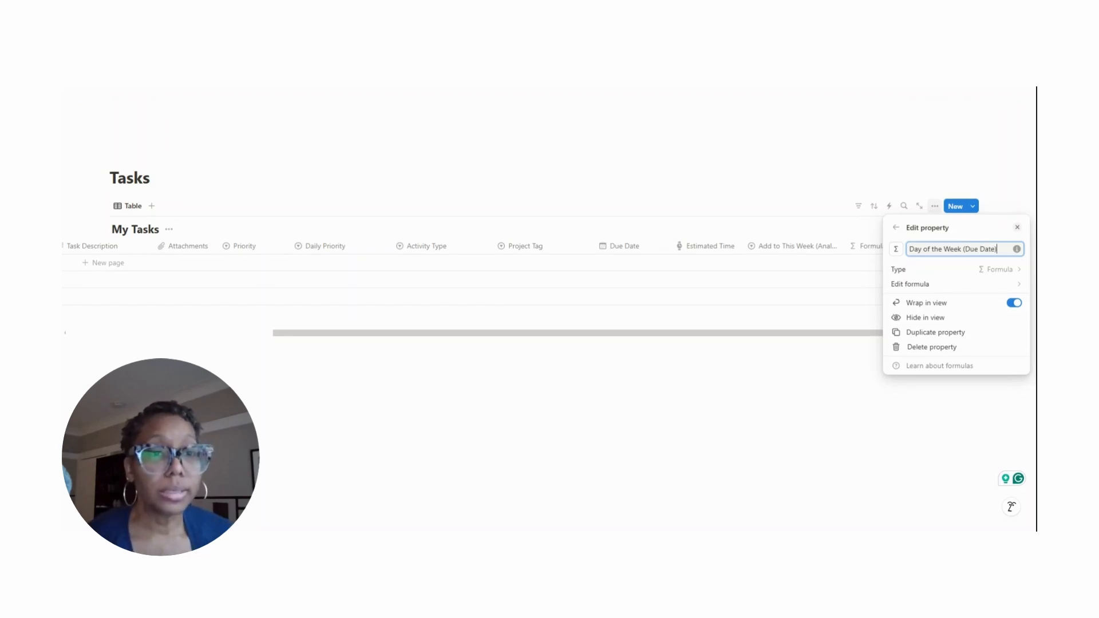
pyautogui.press('Return')
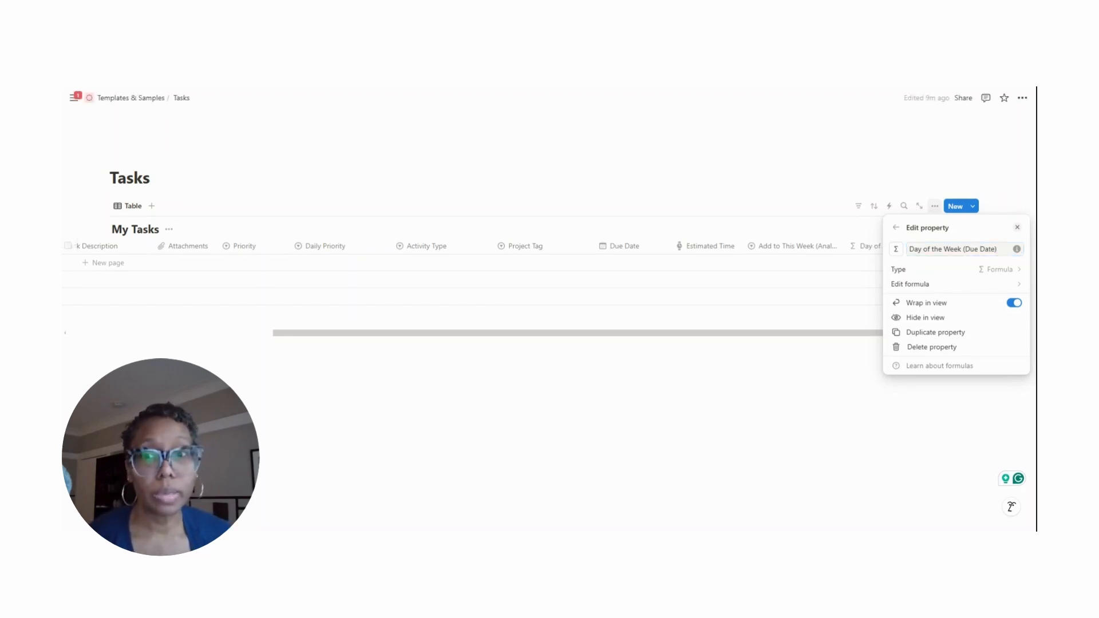
# Set the Day of the Week (Due Date) formula to formatDate(Due Date, "dddd") and save it
pyautogui.click(915, 284)
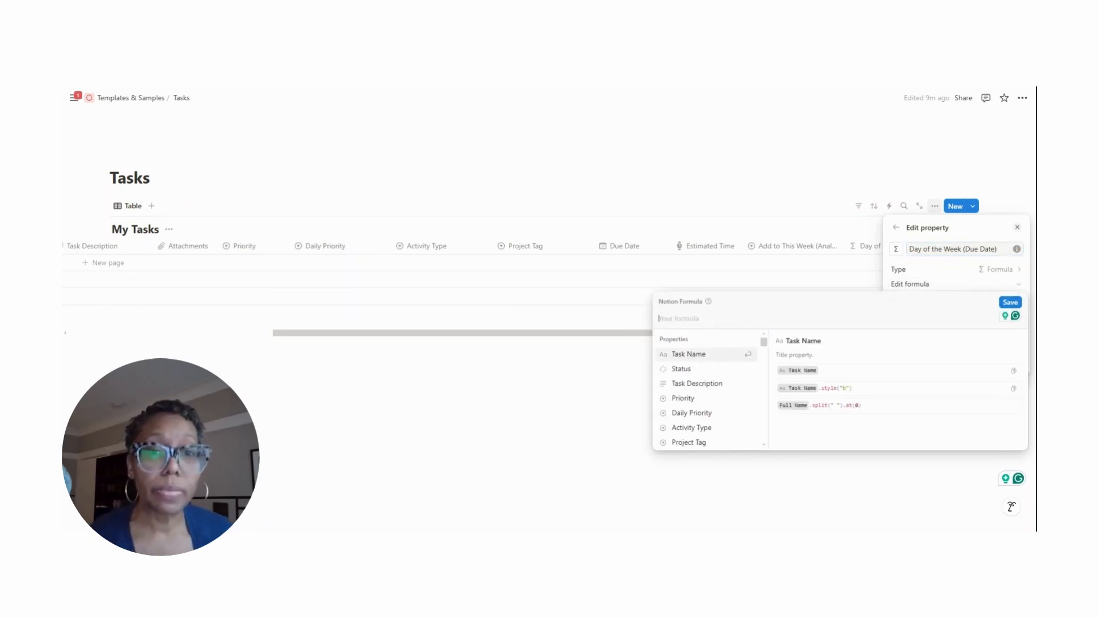
pyautogui.write('format')
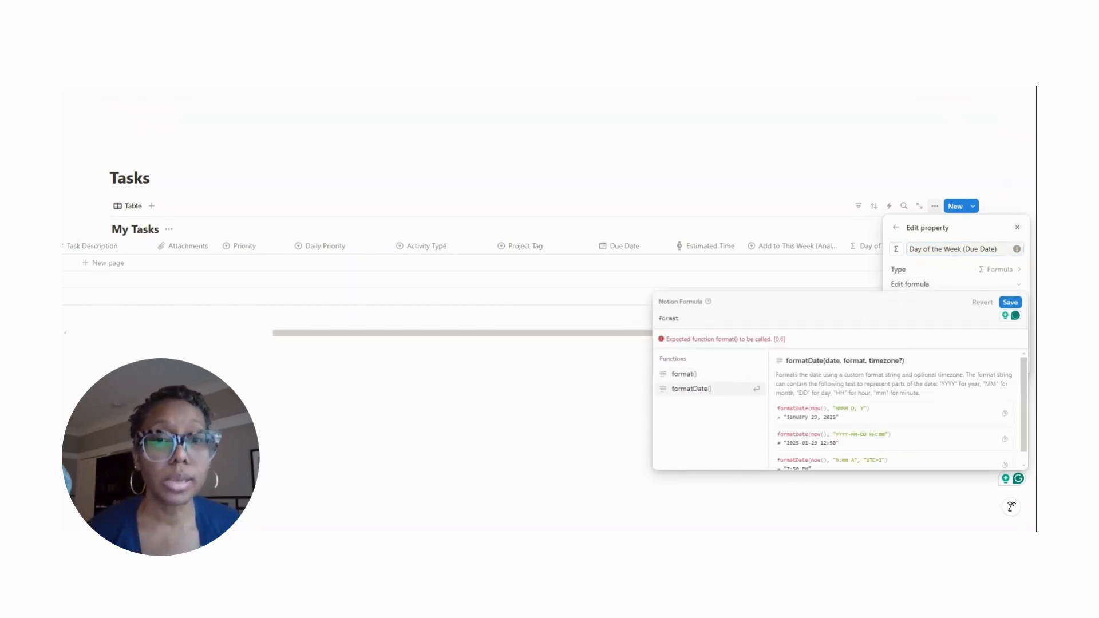
pyautogui.click(712, 391)
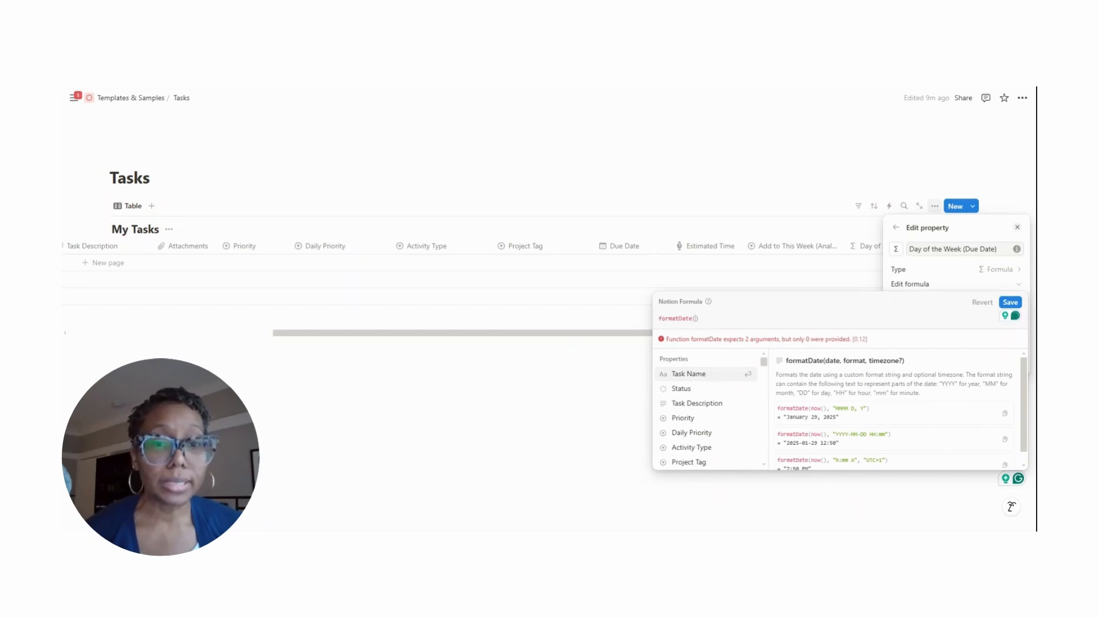
pyautogui.scroll(-5, 701, 429)
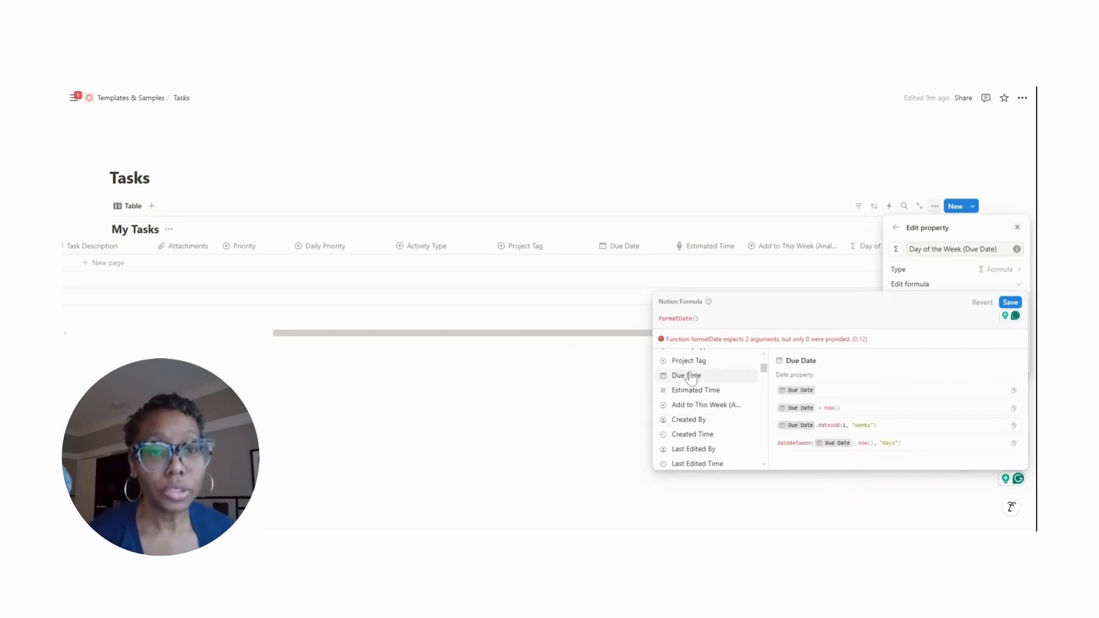
pyautogui.click(686, 375)
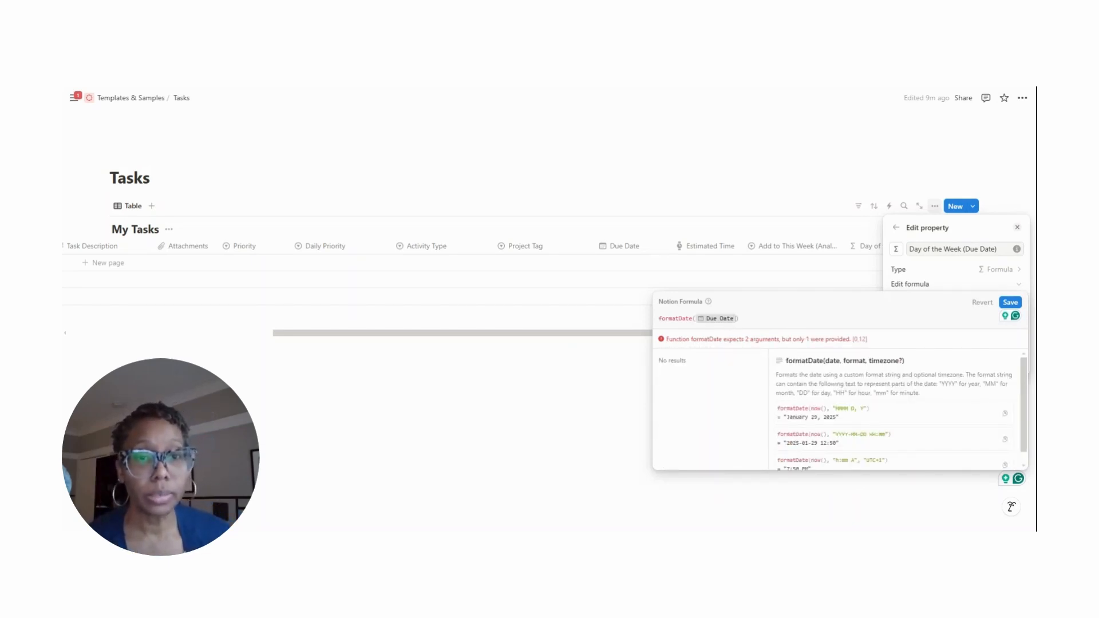
pyautogui.write(', "dddd')
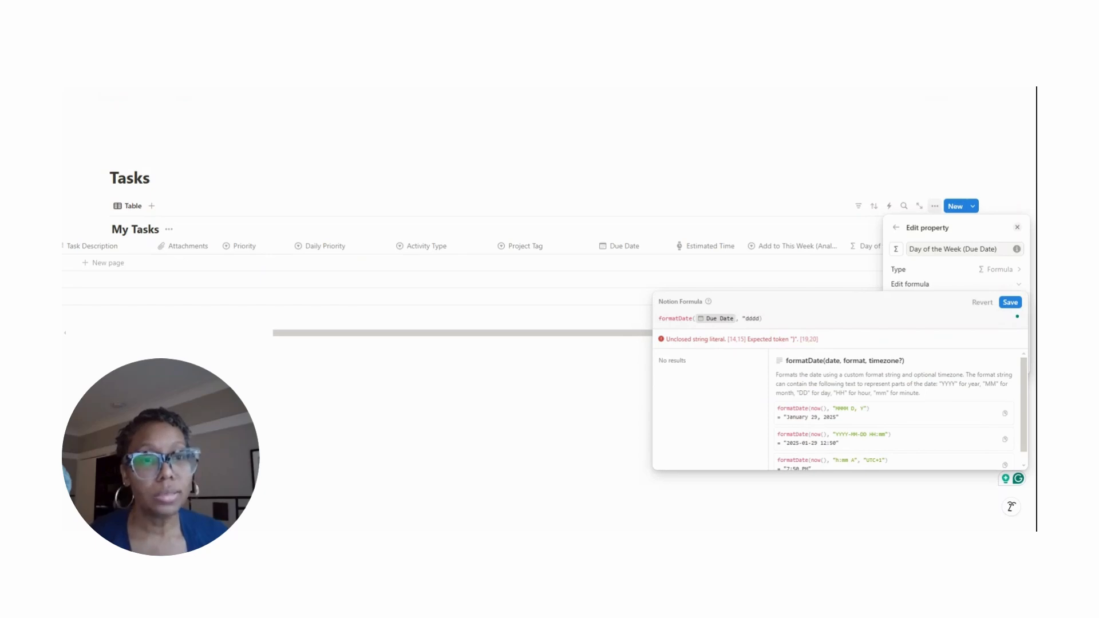
pyautogui.write('"')
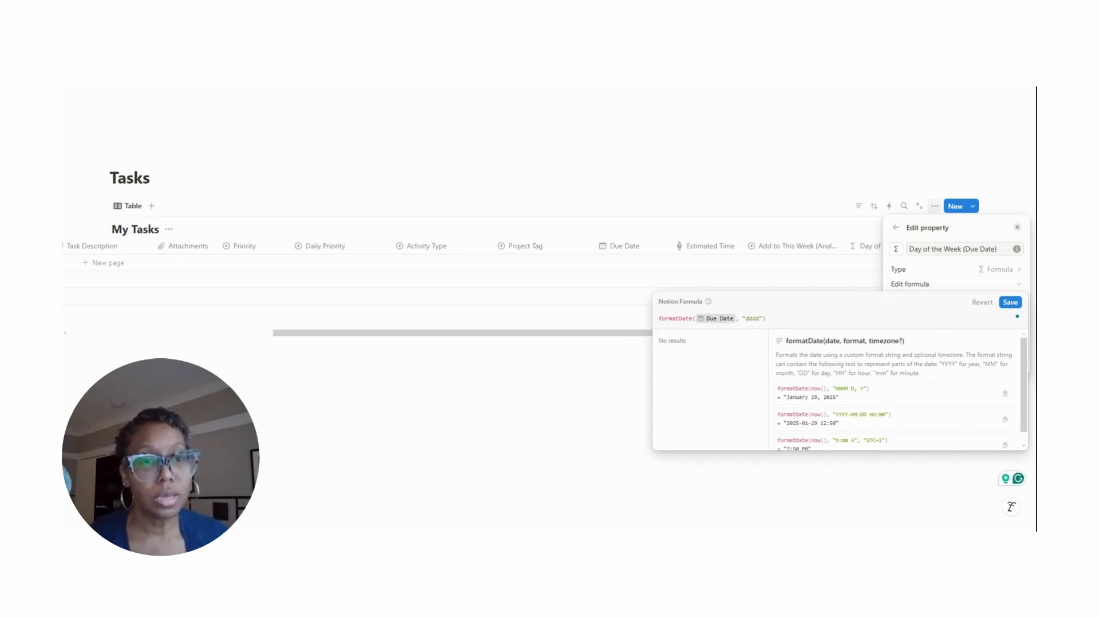
pyautogui.click(1010, 304)
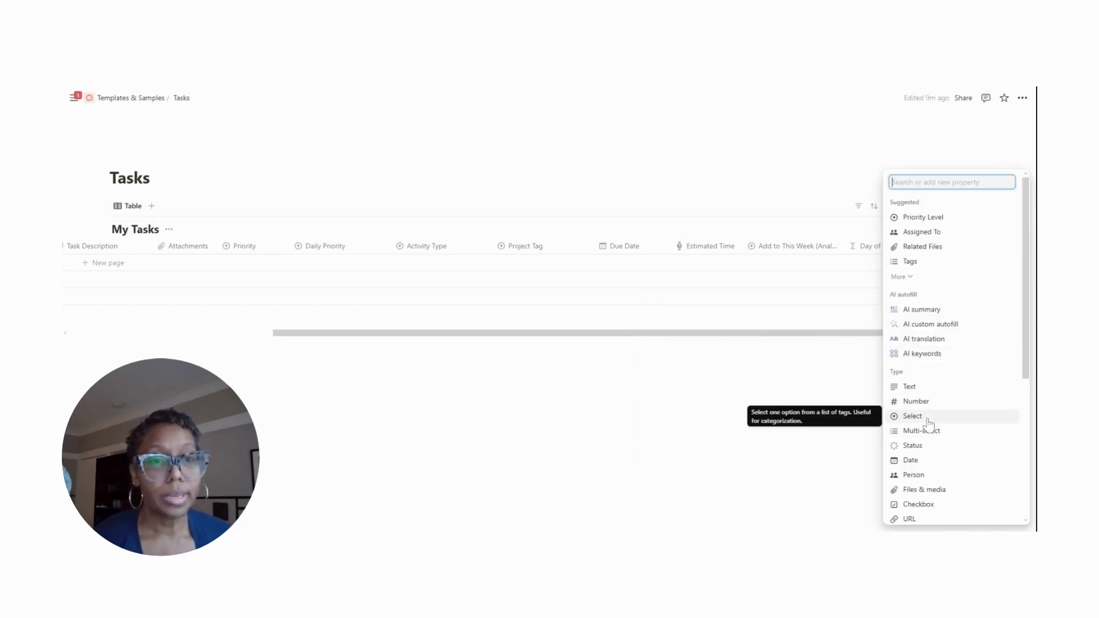
# Add another Formula property named "Today?" to the My Tasks table
pyautogui.scroll(-3, 933, 463)
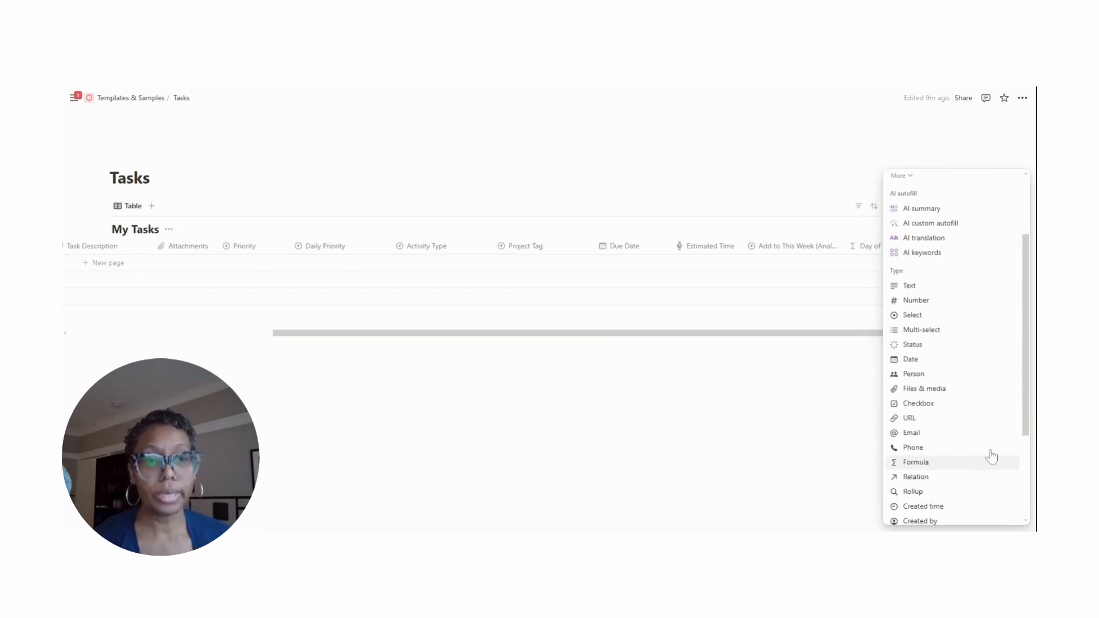
pyautogui.click(991, 458)
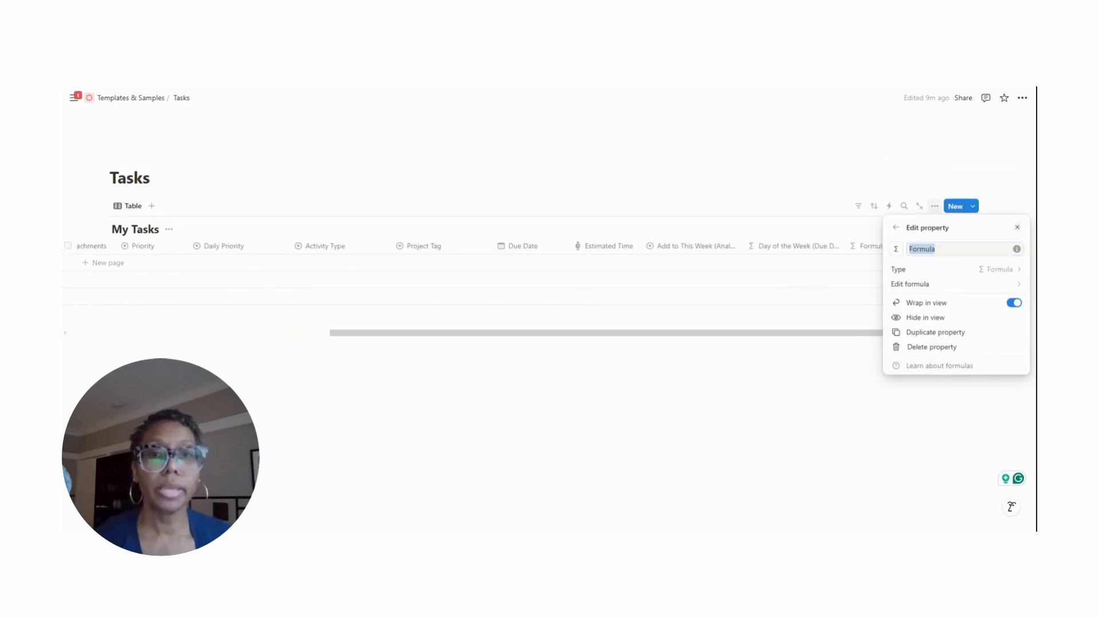
pyautogui.write('T')
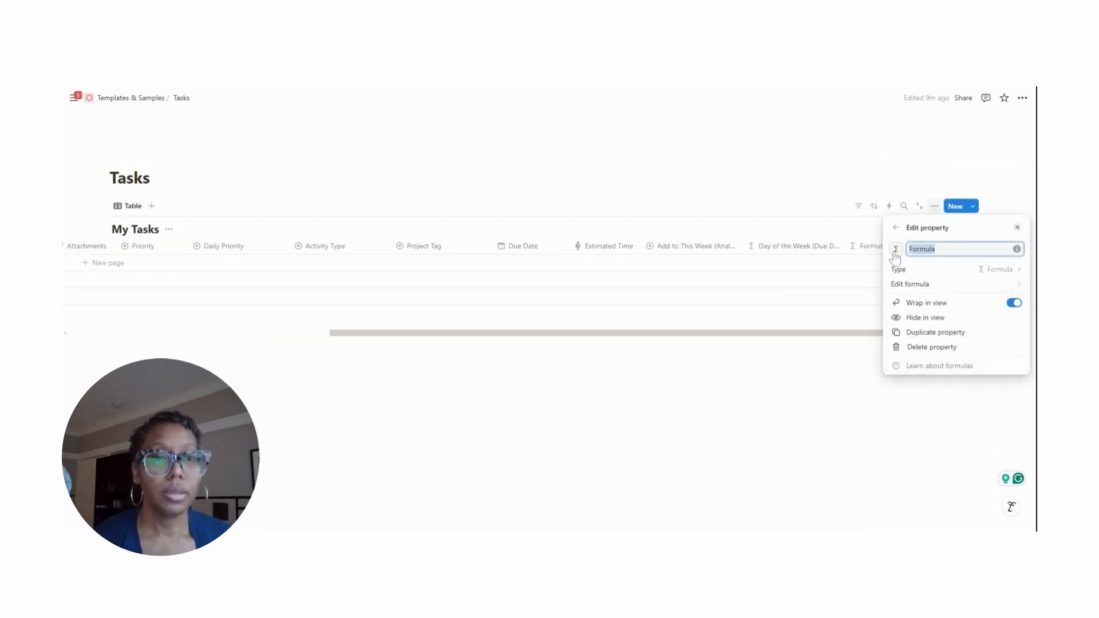
pyautogui.write('oday?')
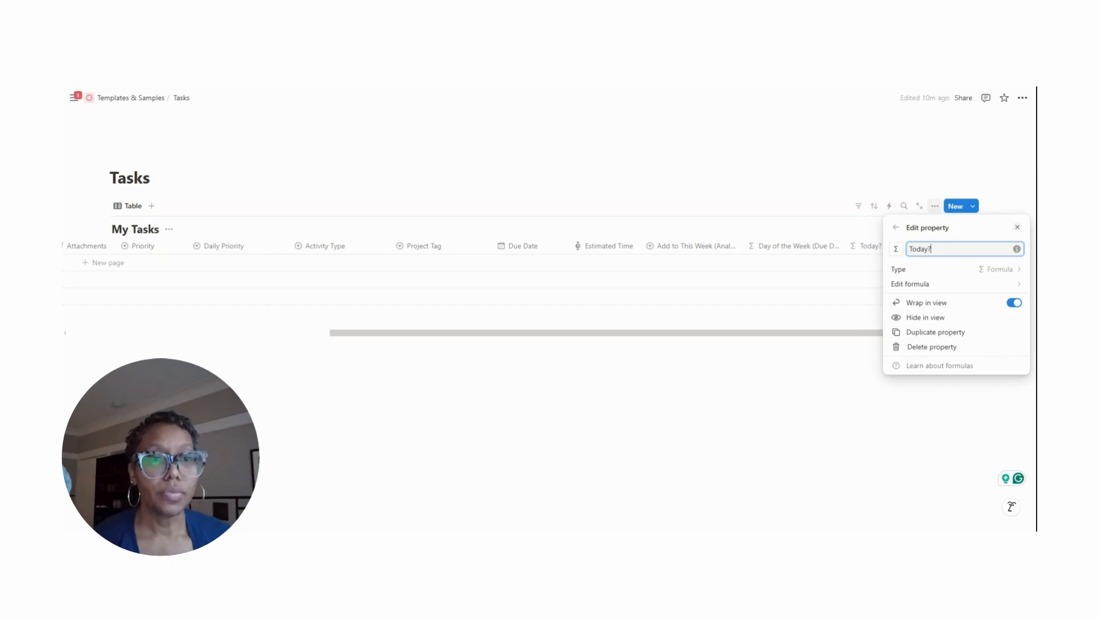
# Start the formula of the Today? property with the formatDate function
pyautogui.click(939, 285)
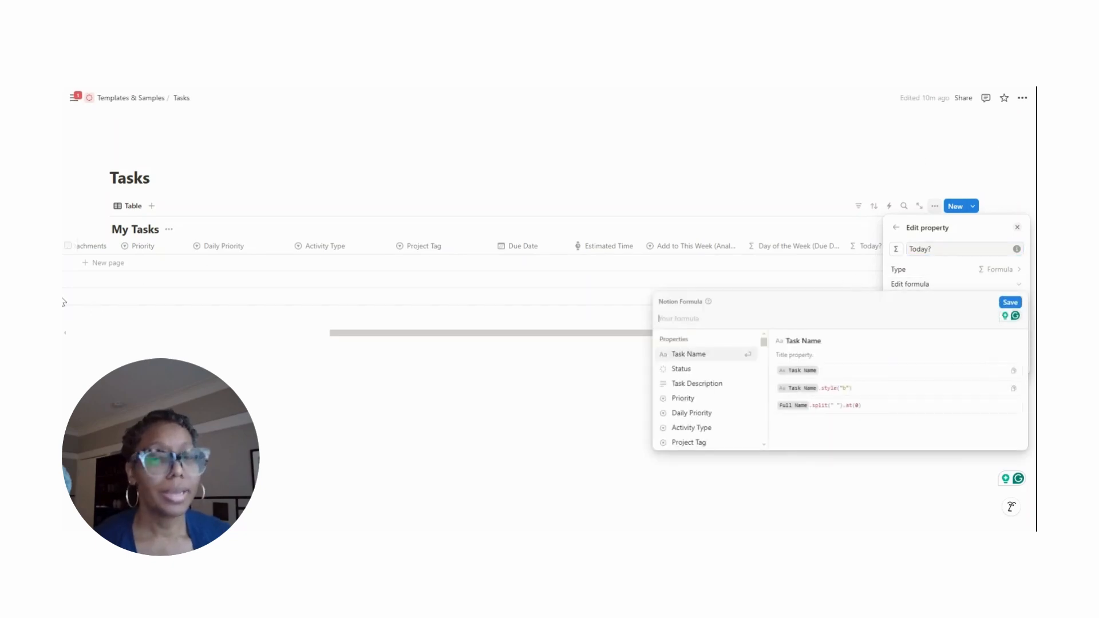
pyautogui.write('froma')
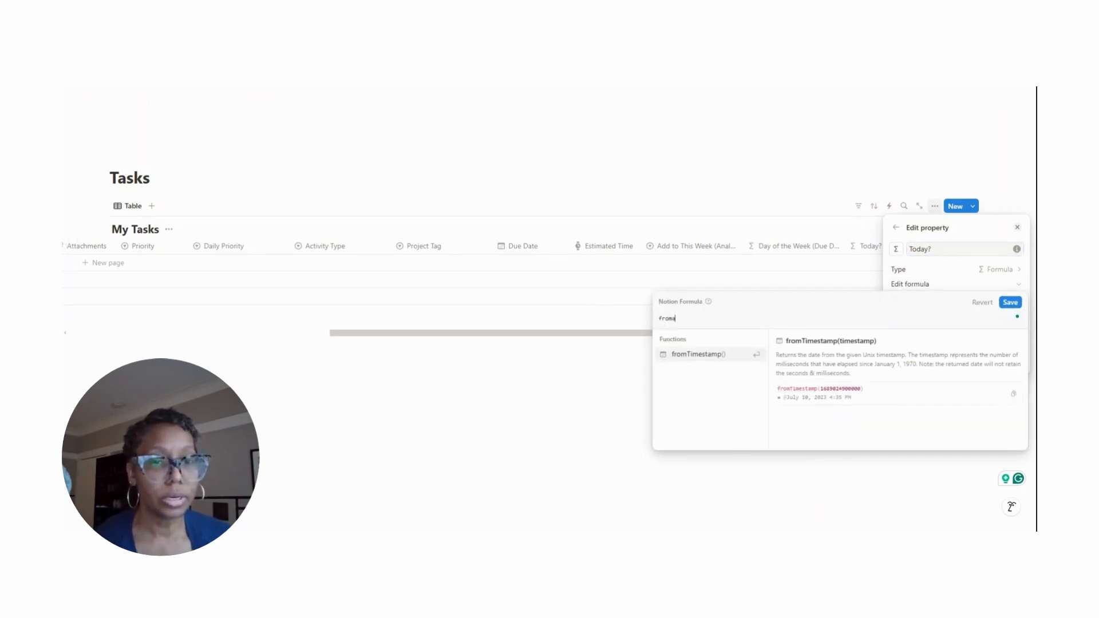
pyautogui.press('BackSpace')
pyautogui.press('BackSpace')
pyautogui.press('BackSpace')
pyautogui.press('BackSpace')
pyautogui.press('BackSpace')
pyautogui.write('form')
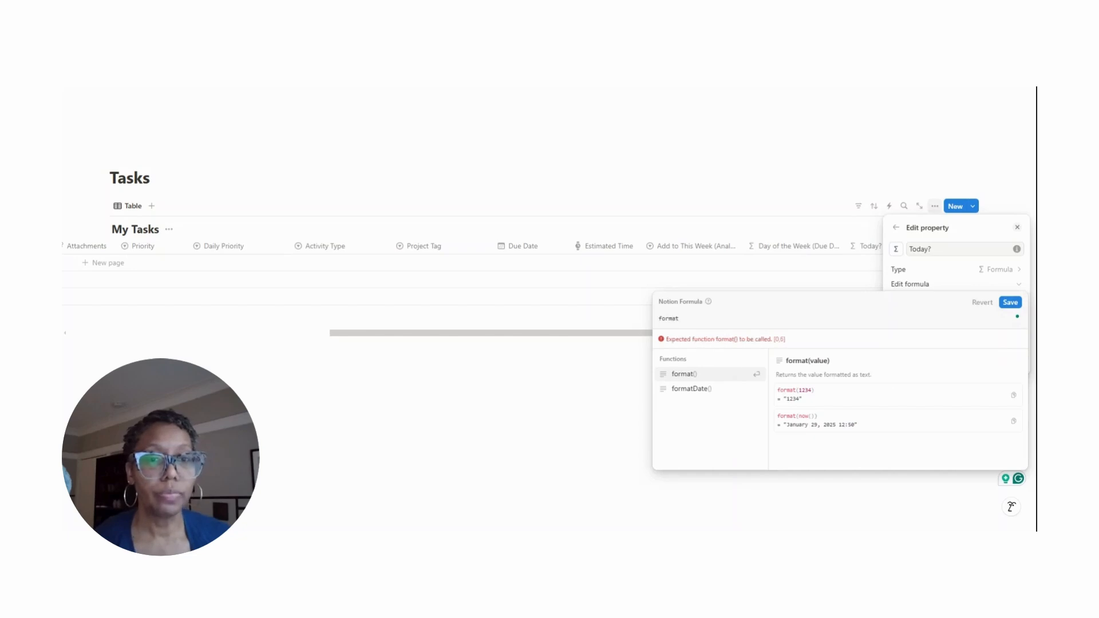
pyautogui.press('Down')
pyautogui.press('Return')
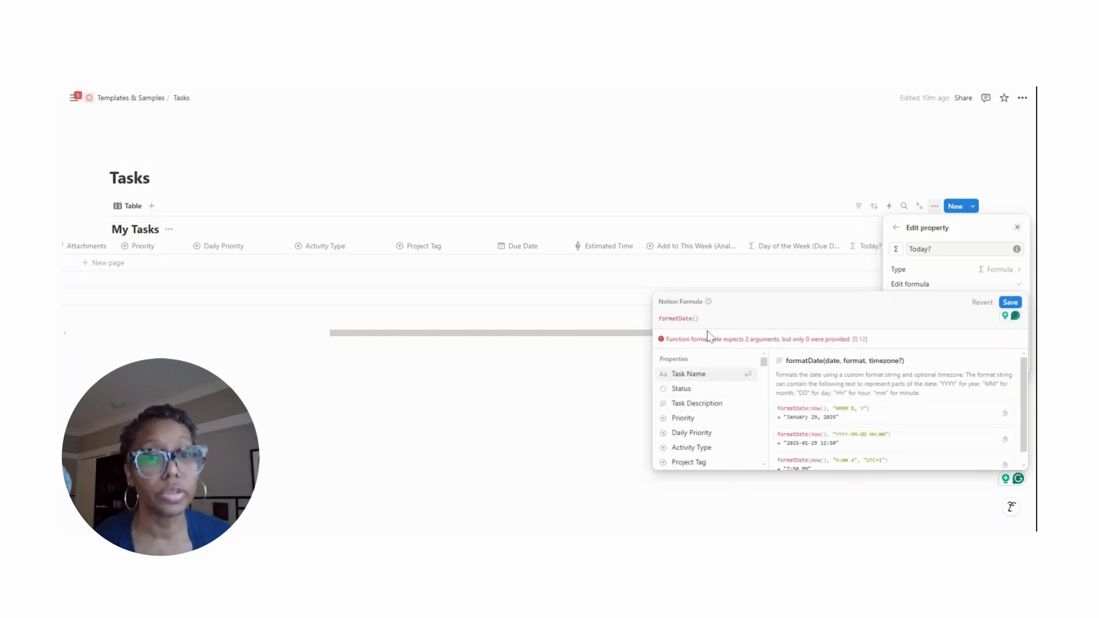
# Fill the formatDate function with the Due Date property and format "D", followed by the == comparison operator
pyautogui.press('Down')
pyautogui.press('Down')
pyautogui.press('Down')
pyautogui.press('Down')
pyautogui.press('Down')
pyautogui.press('Down')
pyautogui.press('Down')
pyautogui.press('Down')
pyautogui.press('Down')
pyautogui.press('Down')
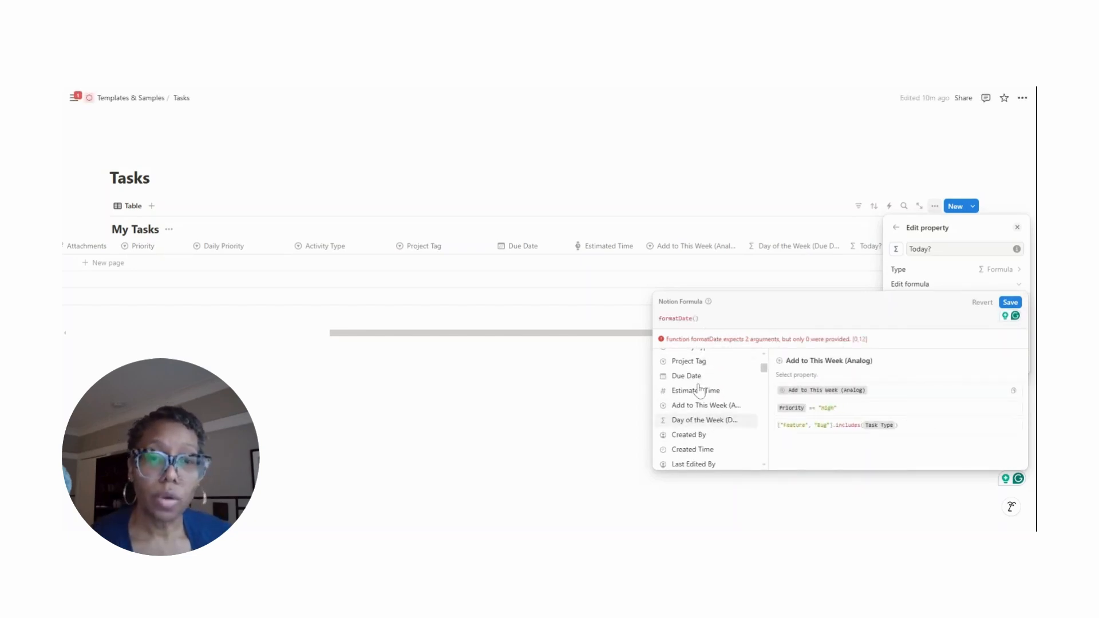
pyautogui.click(694, 376)
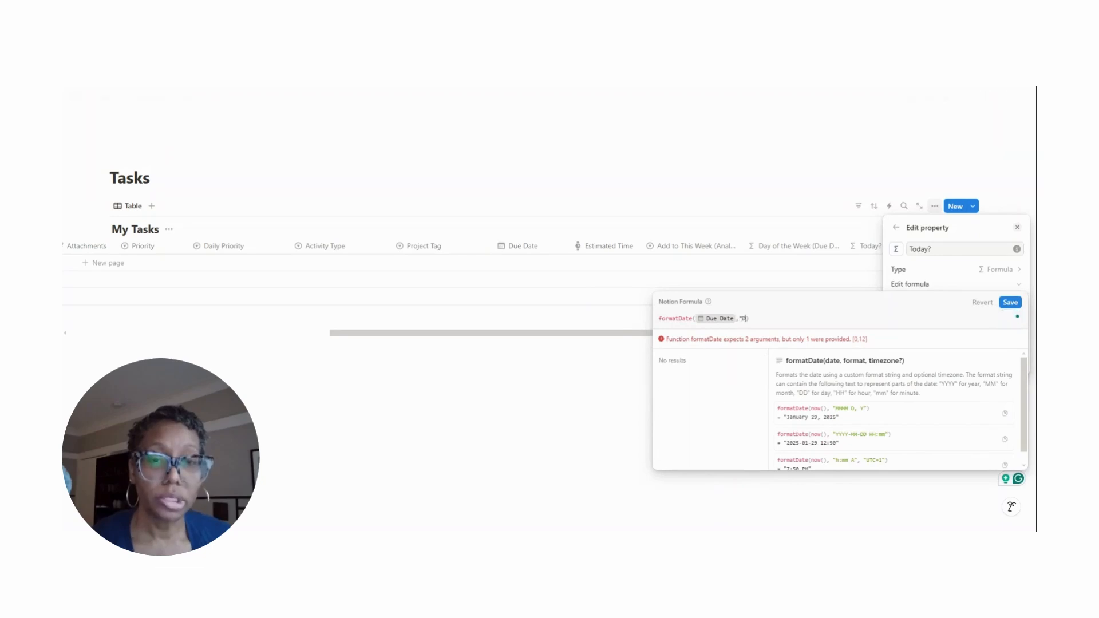
pyautogui.write(',"D") == ')
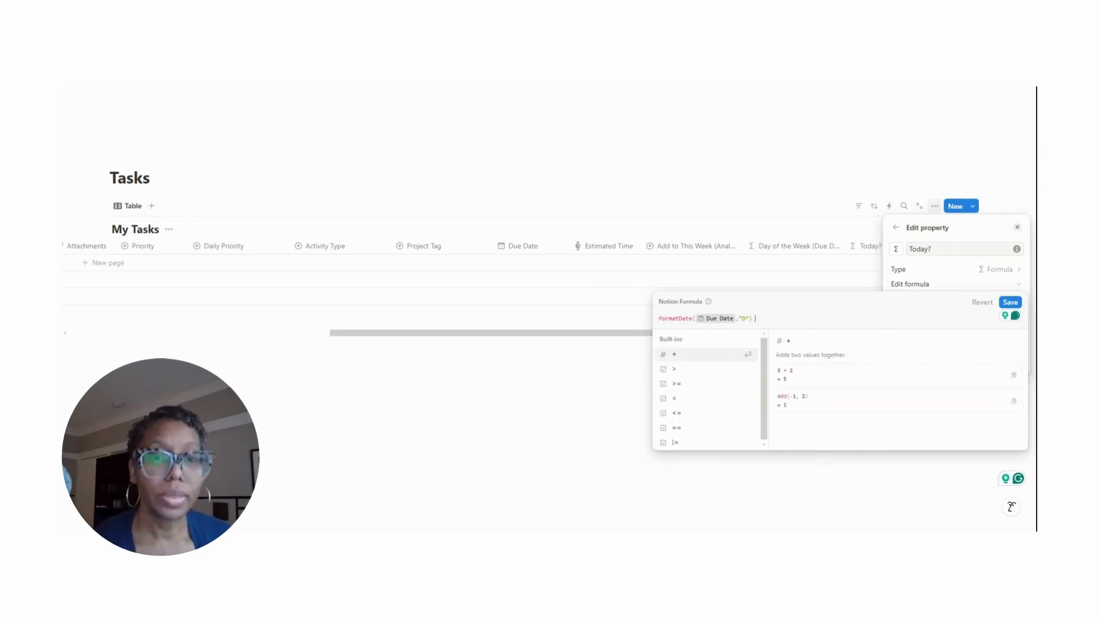
# Complete the comparison in the Today? formula with formatDate(now(), "D")
pyautogui.write('format')
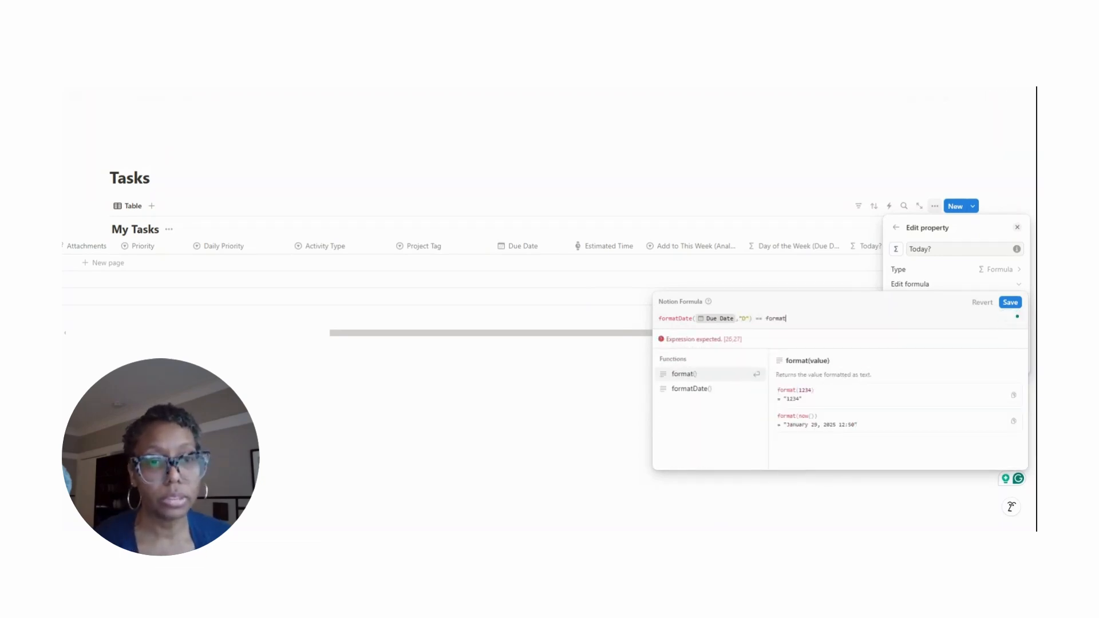
pyautogui.click(714, 392)
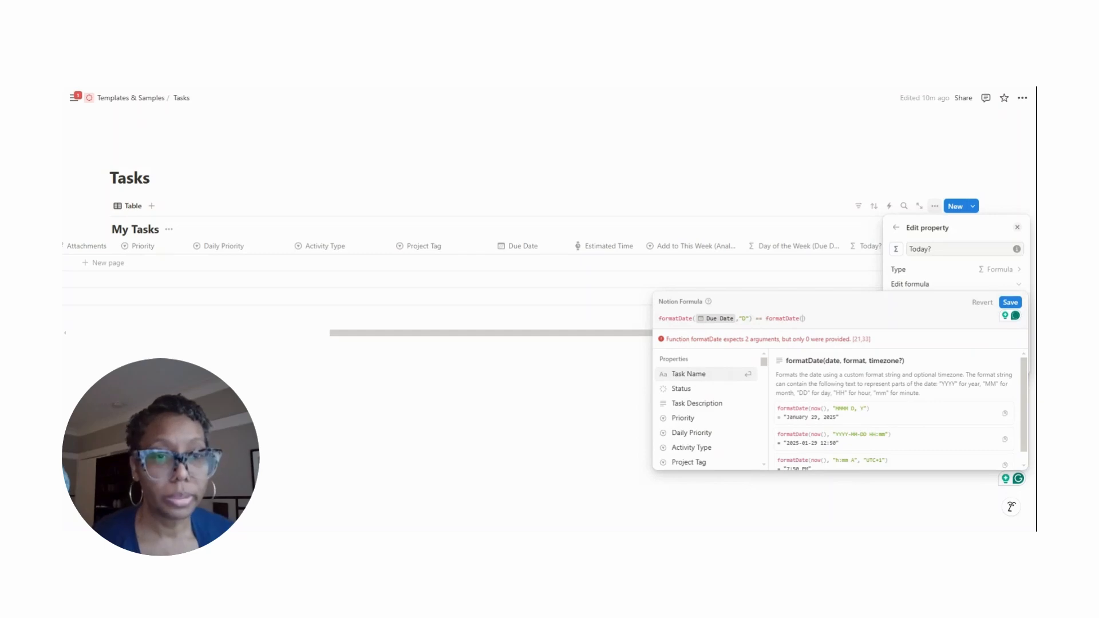
pyautogui.write('now()')
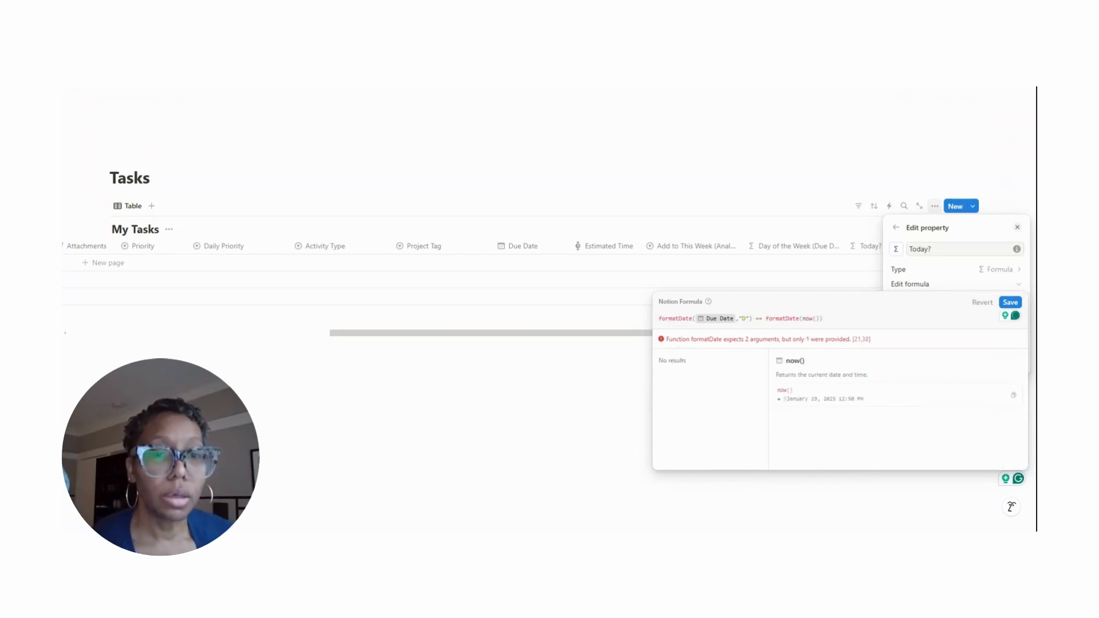
pyautogui.write(', "D")')
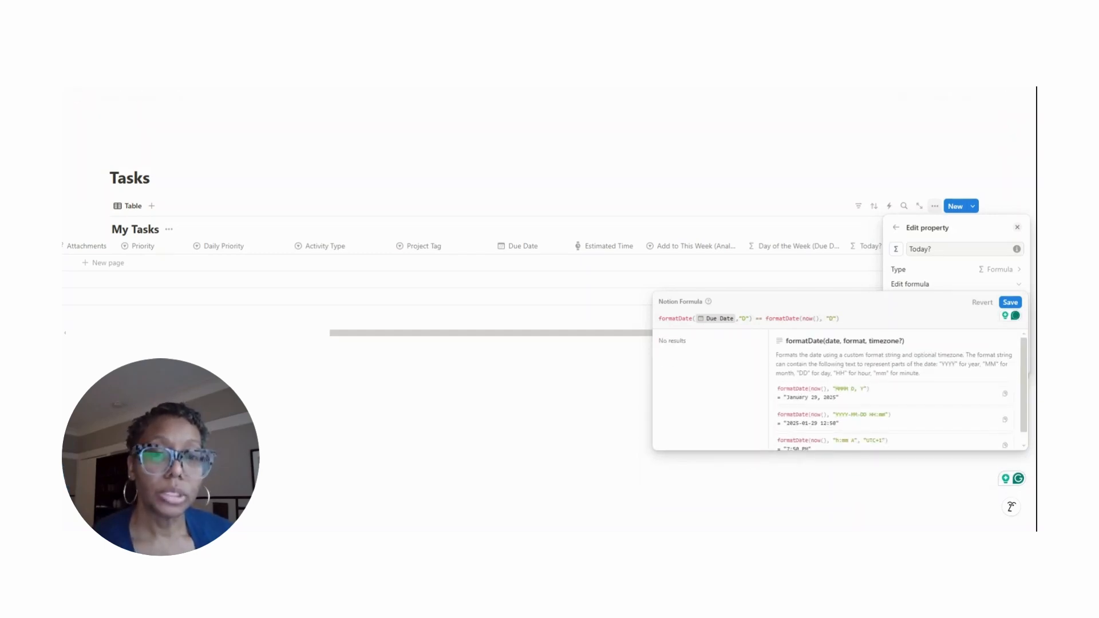
# Make the Today? formula return "Today" on a match and a blank " " otherwise, save it and close the property settings
pyautogui.write(' ? ')
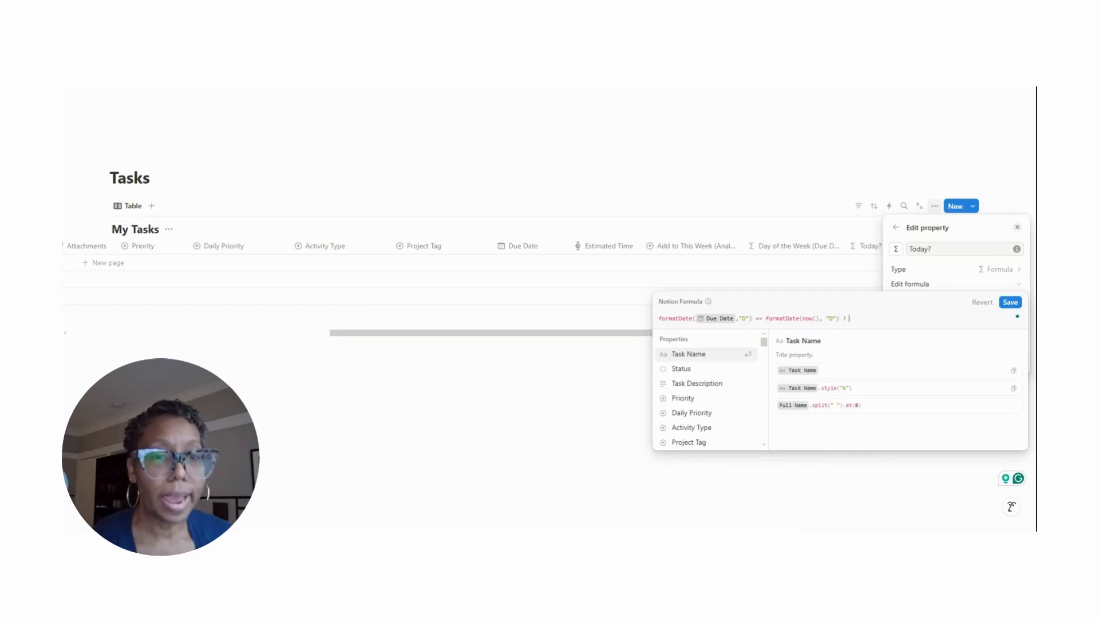
pyautogui.write('"Tod')
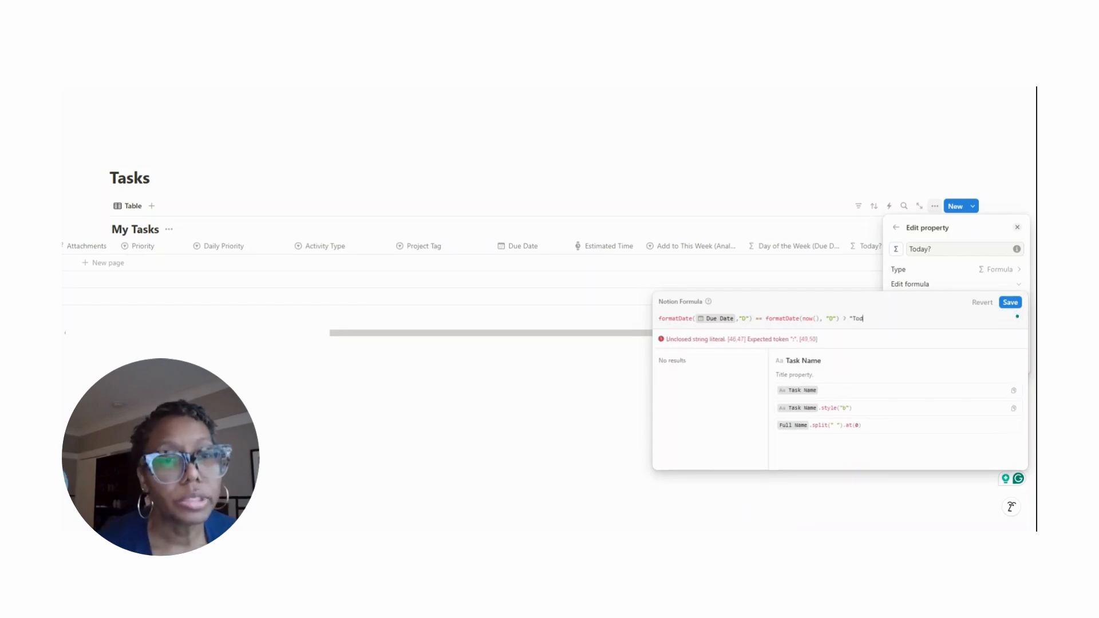
pyautogui.write('ay" : " "')
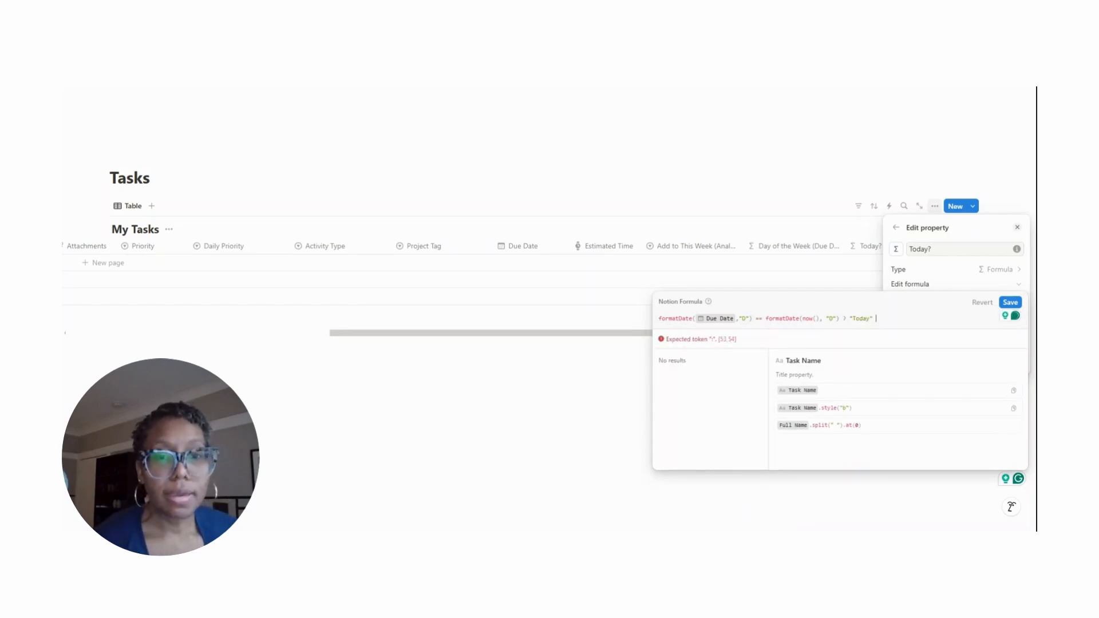
pyautogui.click(1010, 302)
pyautogui.click(788, 395)
# Narrow the Today? column in the My Tasks table
pyautogui.moveTo(946, 247); pyautogui.dragTo(902, 259)
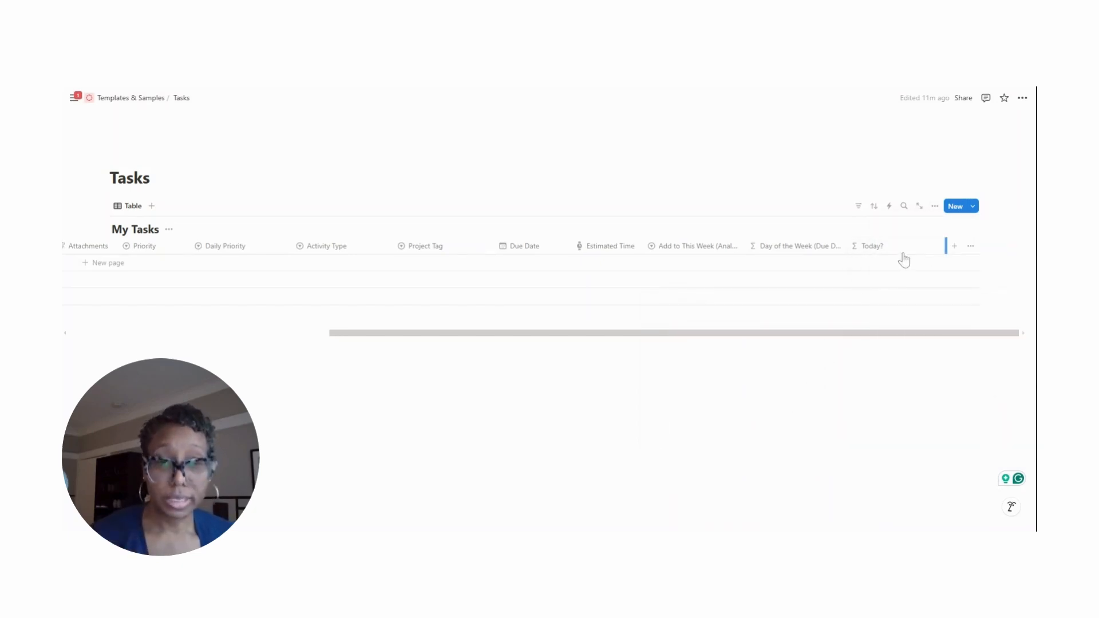
pyautogui.click(917, 247)
pyautogui.click(764, 287)
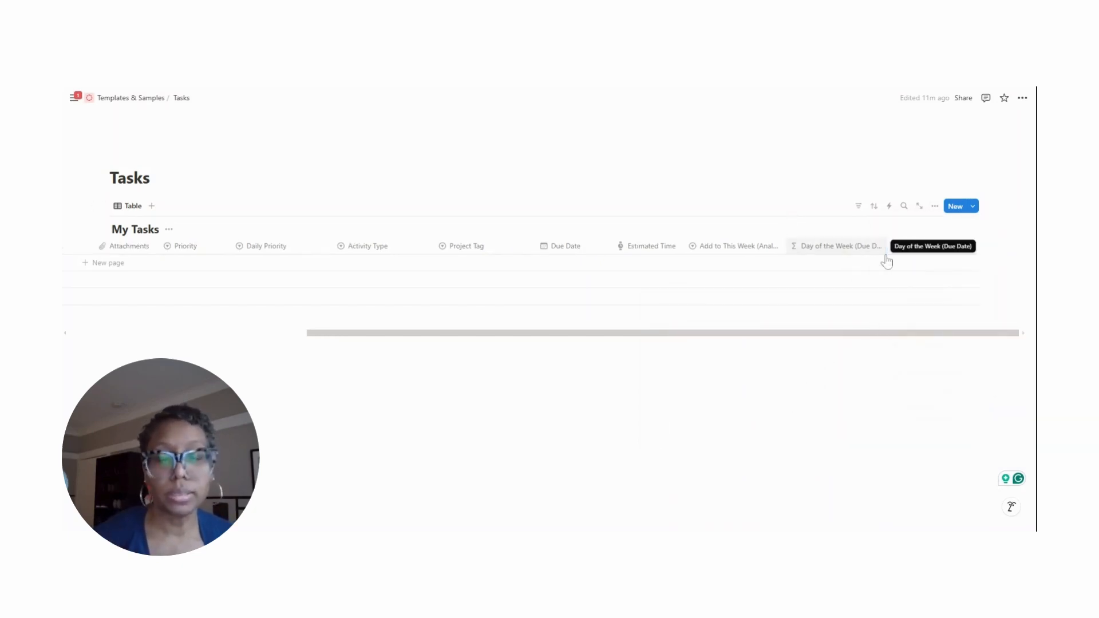
# Add an unnamed test task to the table and set its Due Date to 01/29/2025
pyautogui.click(658, 269)
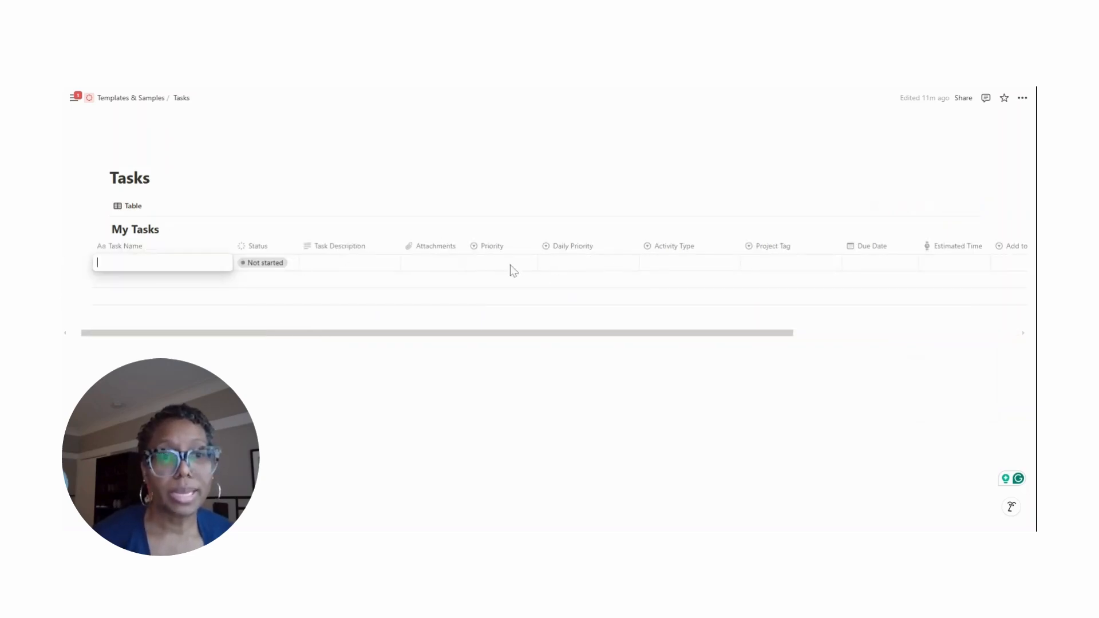
pyautogui.click(484, 335)
pyautogui.moveTo(498, 334); pyautogui.dragTo(719, 321)
pyautogui.click(573, 264)
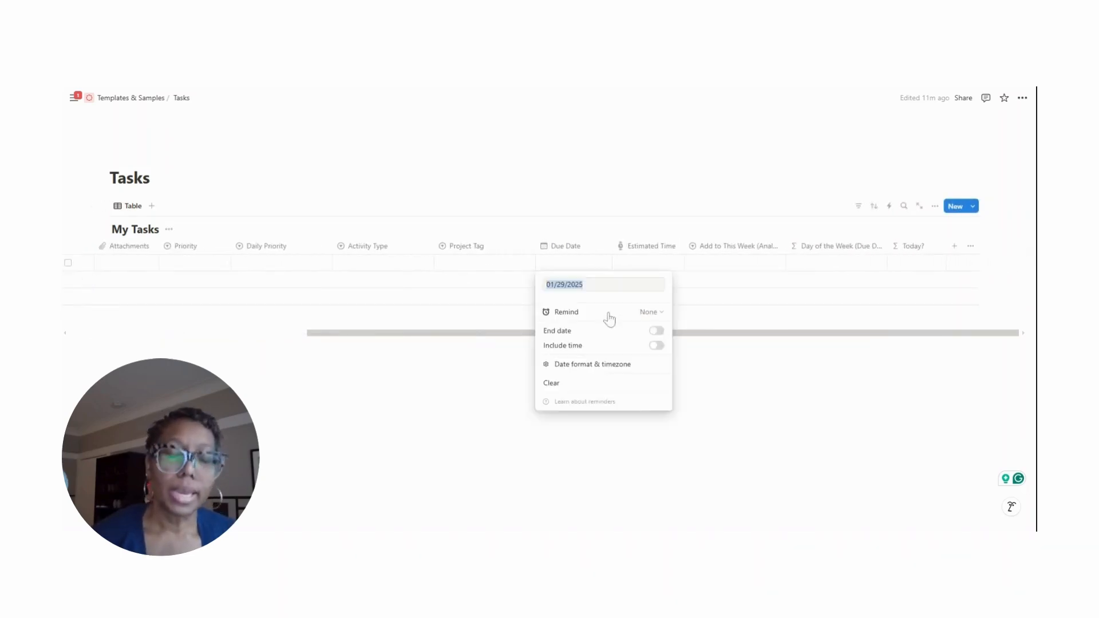
pyautogui.click(602, 390)
pyautogui.press('Escape')
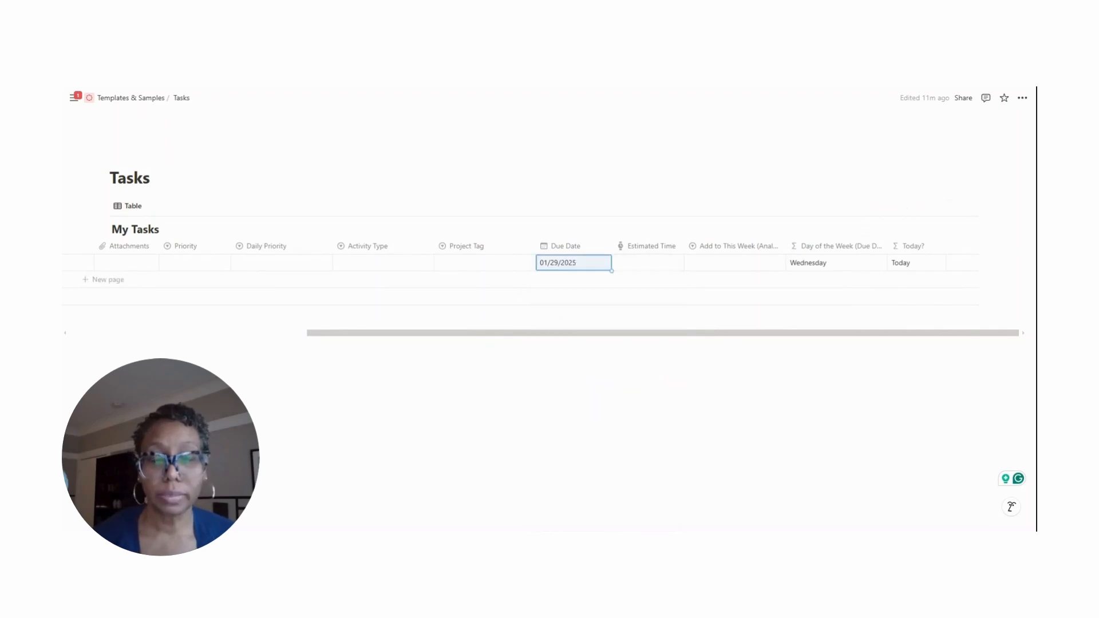
# Test the formulas with a Due Date of 01/30/2025 on the new task and clear the date
pyautogui.click(543, 268)
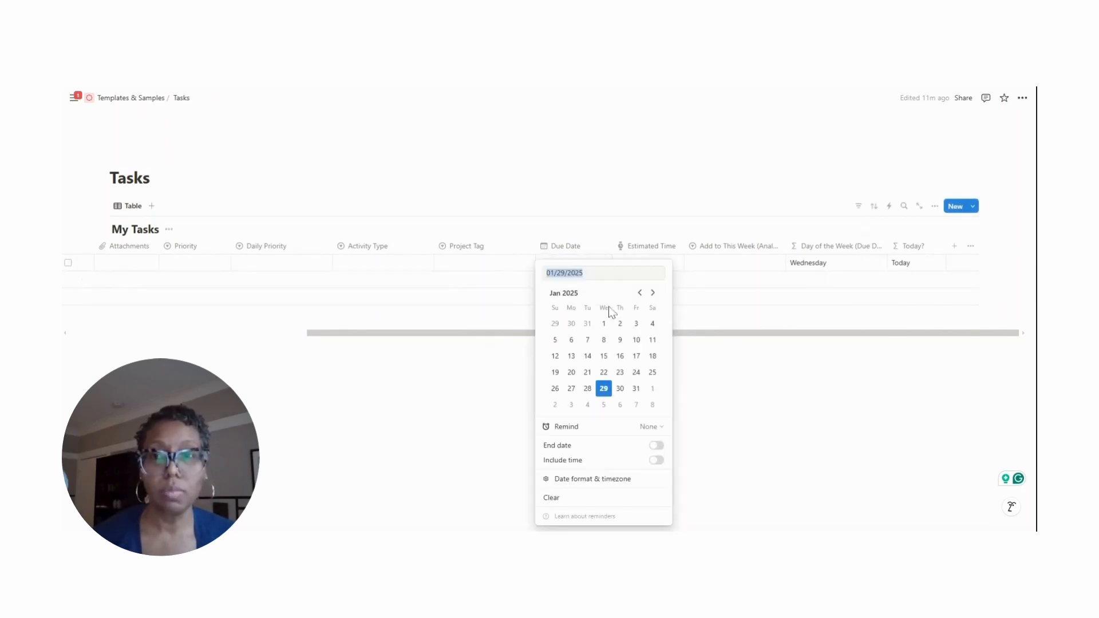
pyautogui.click(620, 389)
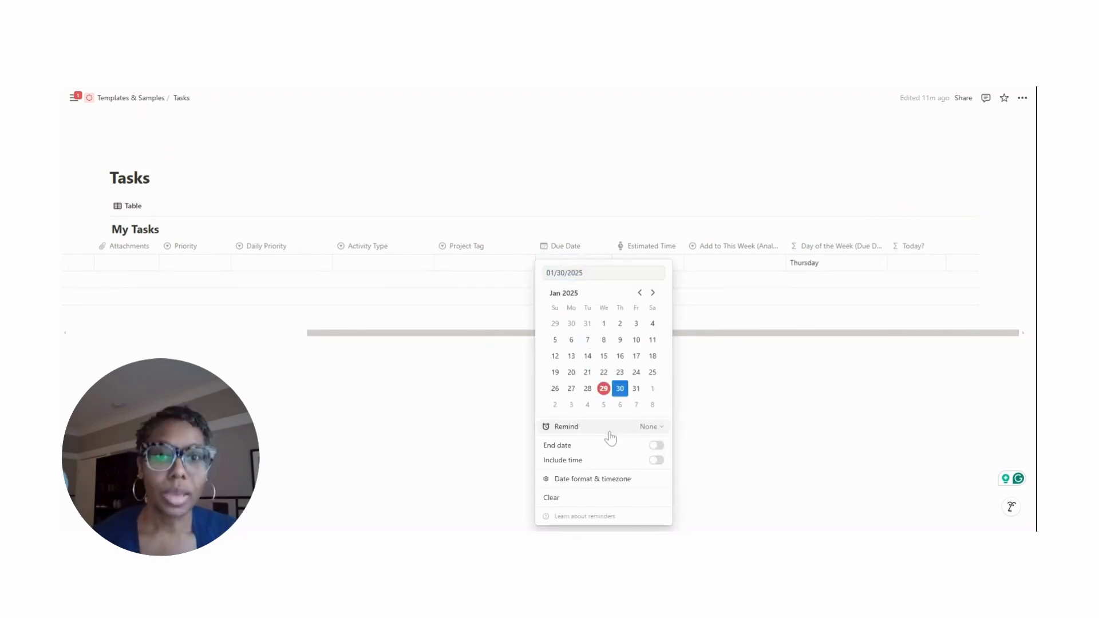
pyautogui.click(572, 499)
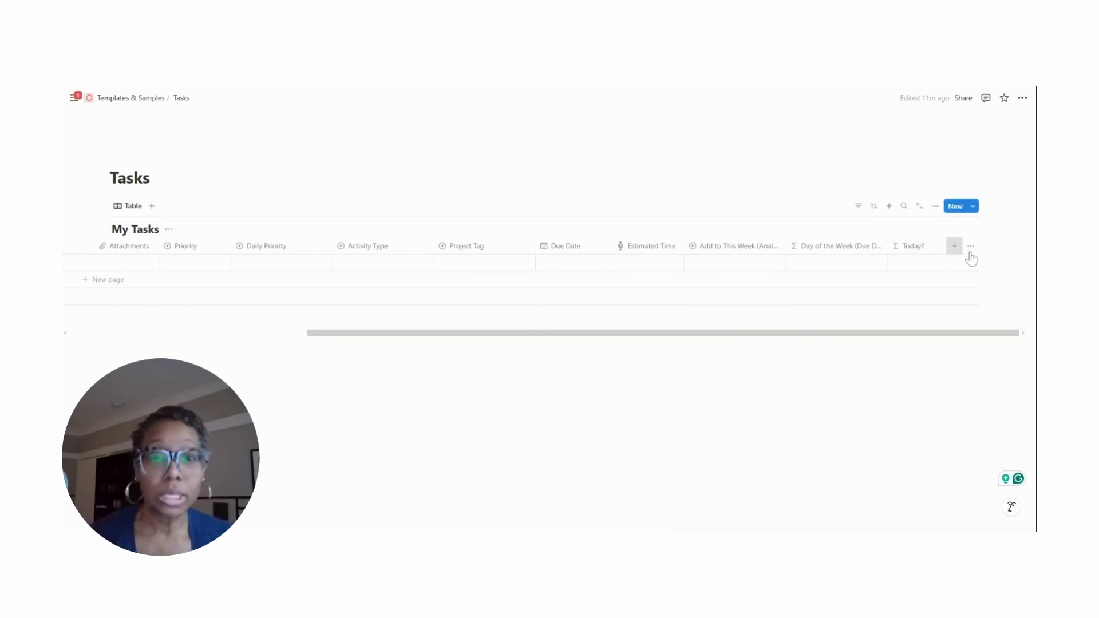
# Add a Button property named "Add 7 days" to the My Tasks table
pyautogui.click(965, 250)
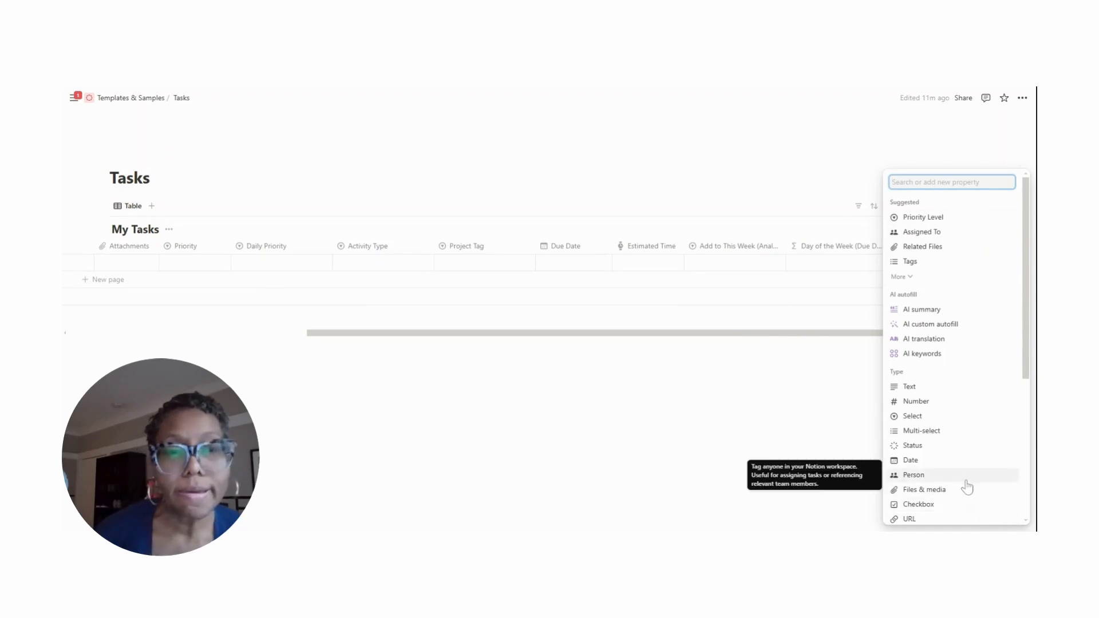
pyautogui.scroll(-5, 958, 455)
pyautogui.click(934, 428)
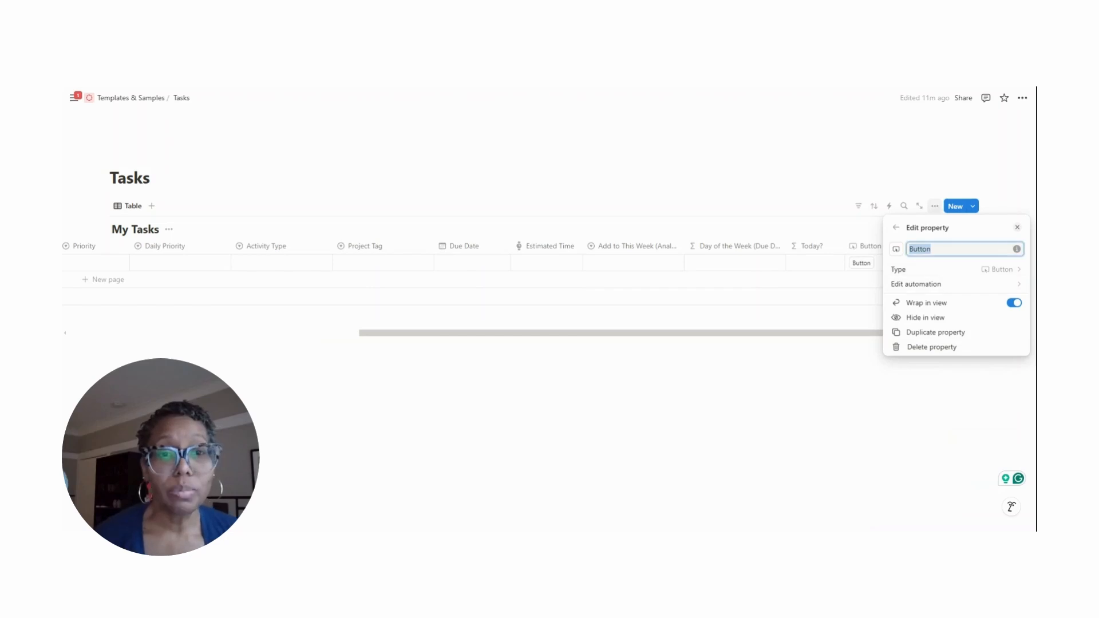
pyautogui.write('Add 7')
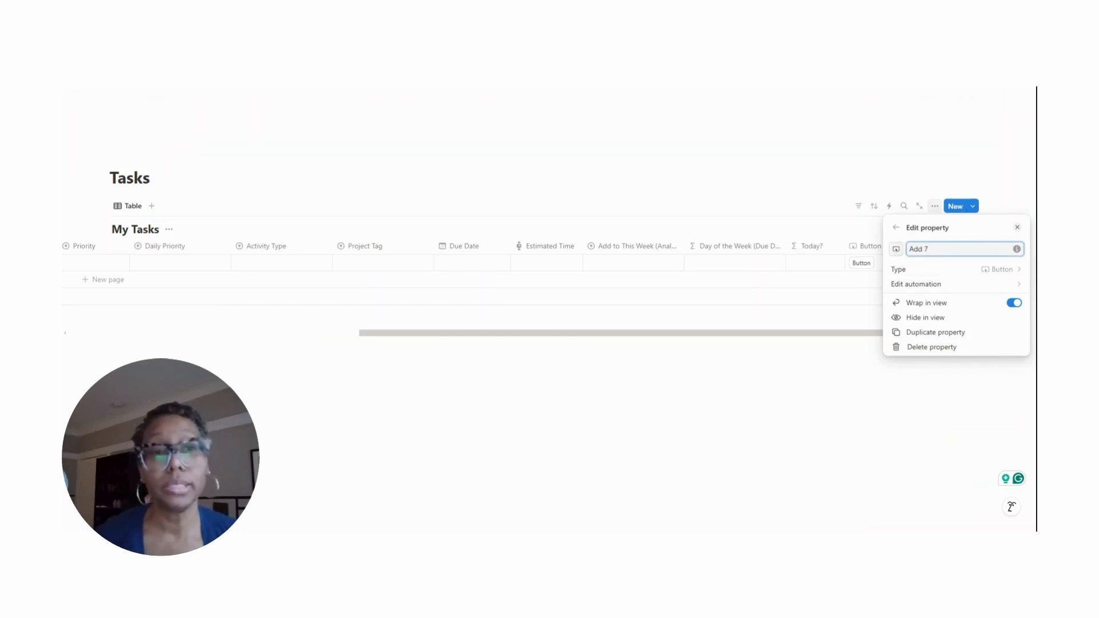
pyautogui.write(' days')
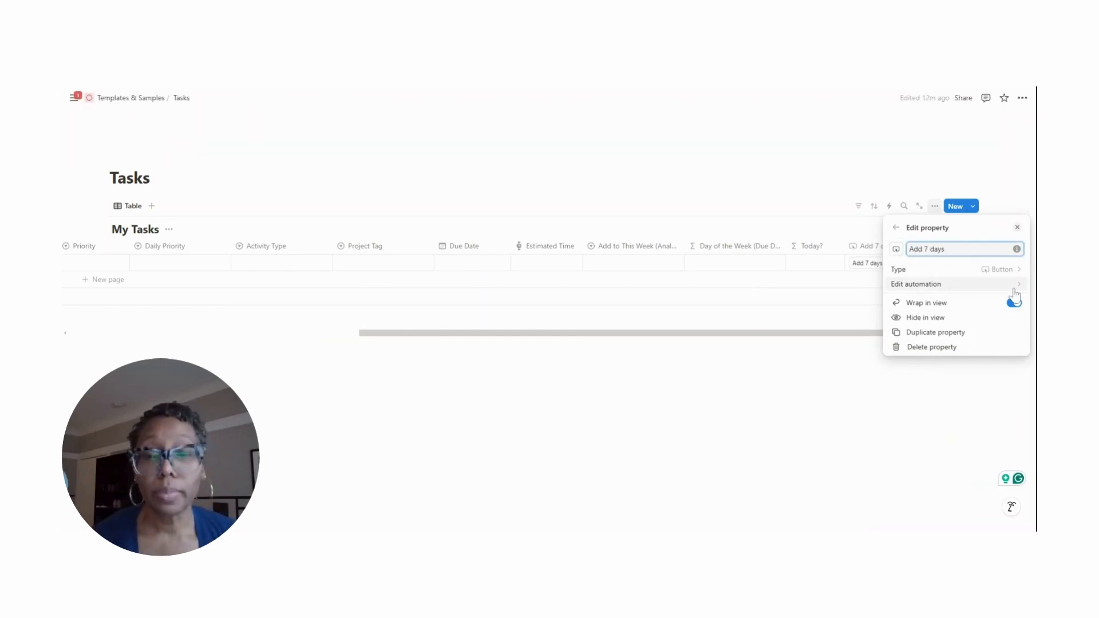
# Set up the button's automation to edit the Due Date property of this page
pyautogui.click(1007, 286)
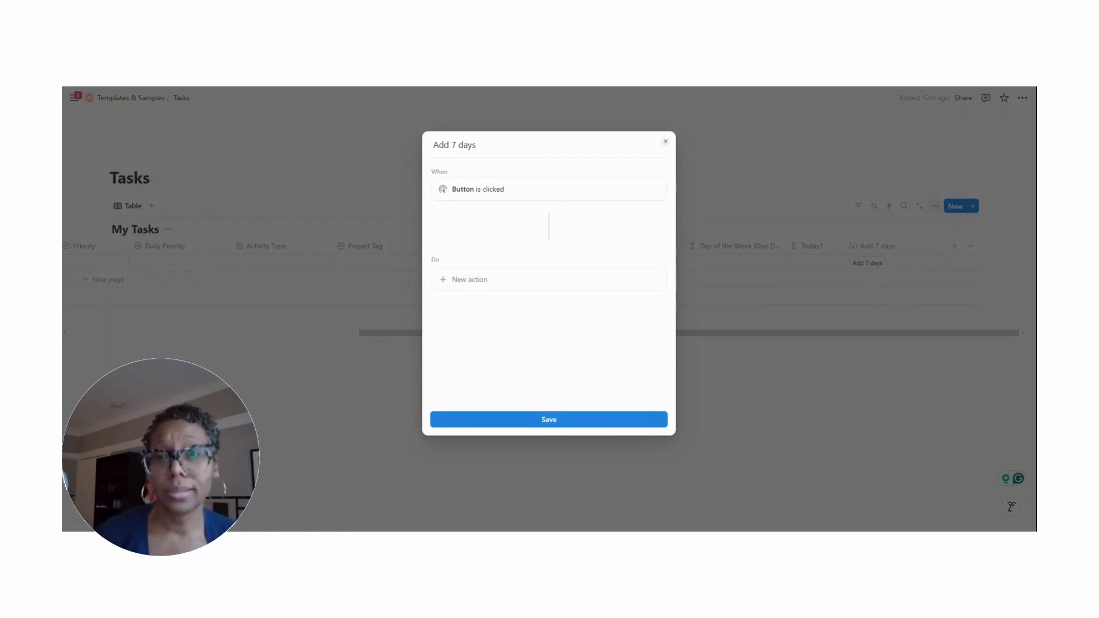
pyautogui.click(581, 284)
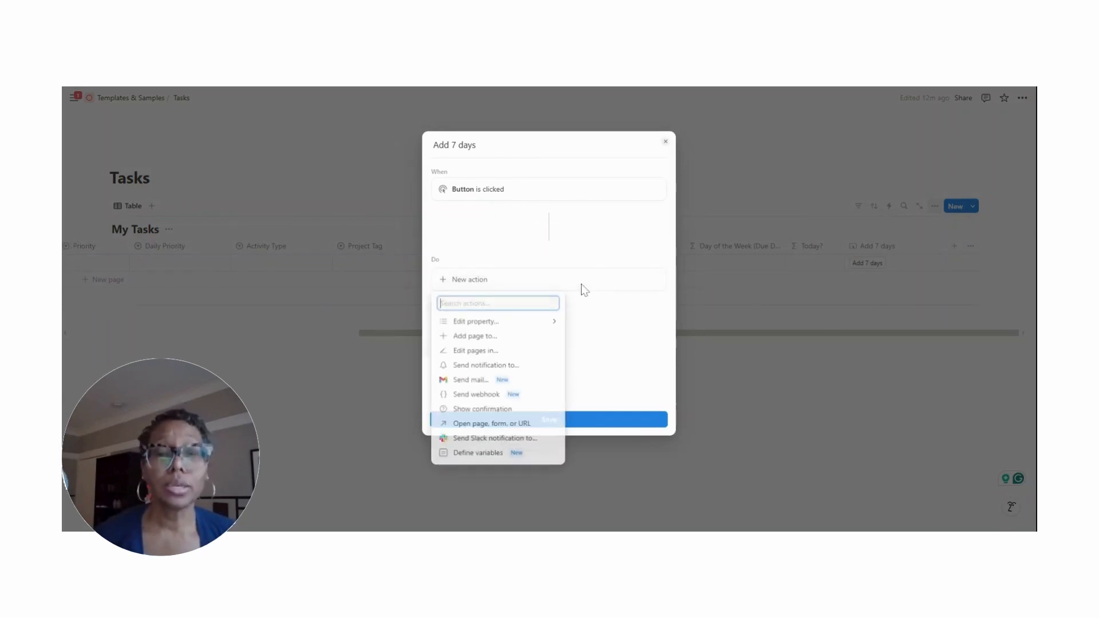
pyautogui.click(494, 352)
pyautogui.click(520, 282)
pyautogui.click(512, 326)
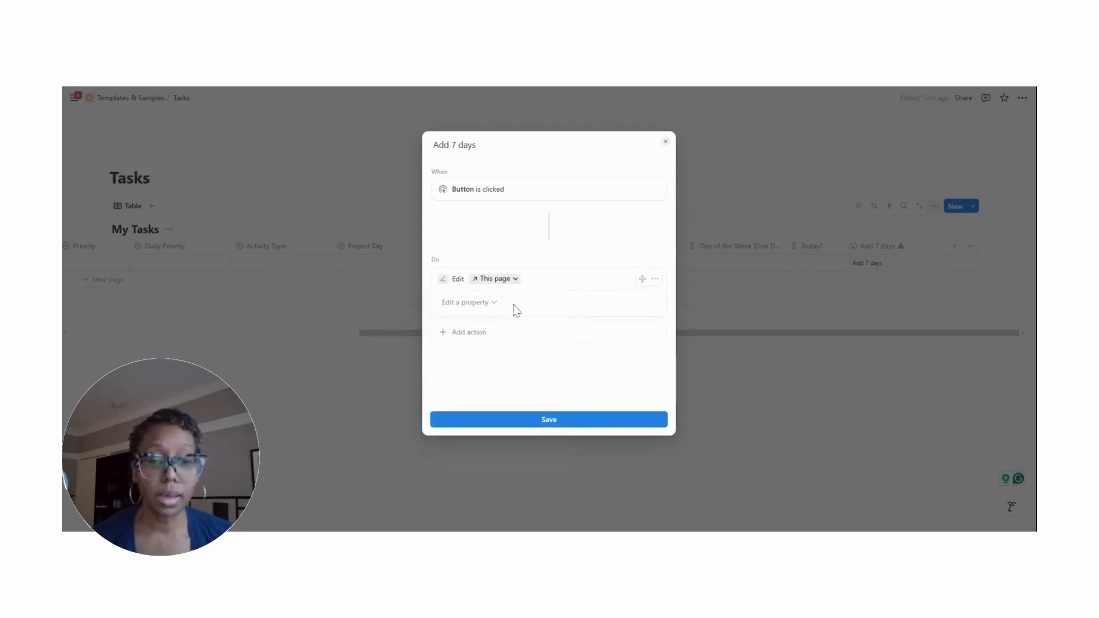
pyautogui.click(493, 303)
pyautogui.click(458, 403)
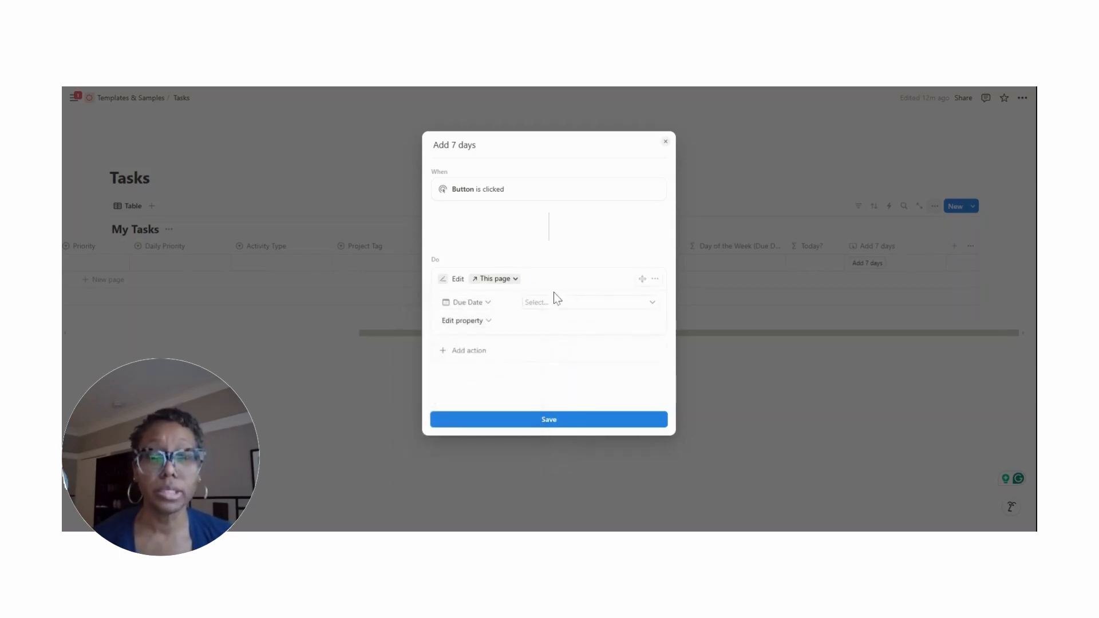
# Set the Due Date action to the custom formula This page.Due Date.dateAdd(7,"days") and save the formula and automation
pyautogui.click(564, 311)
pyautogui.click(645, 384)
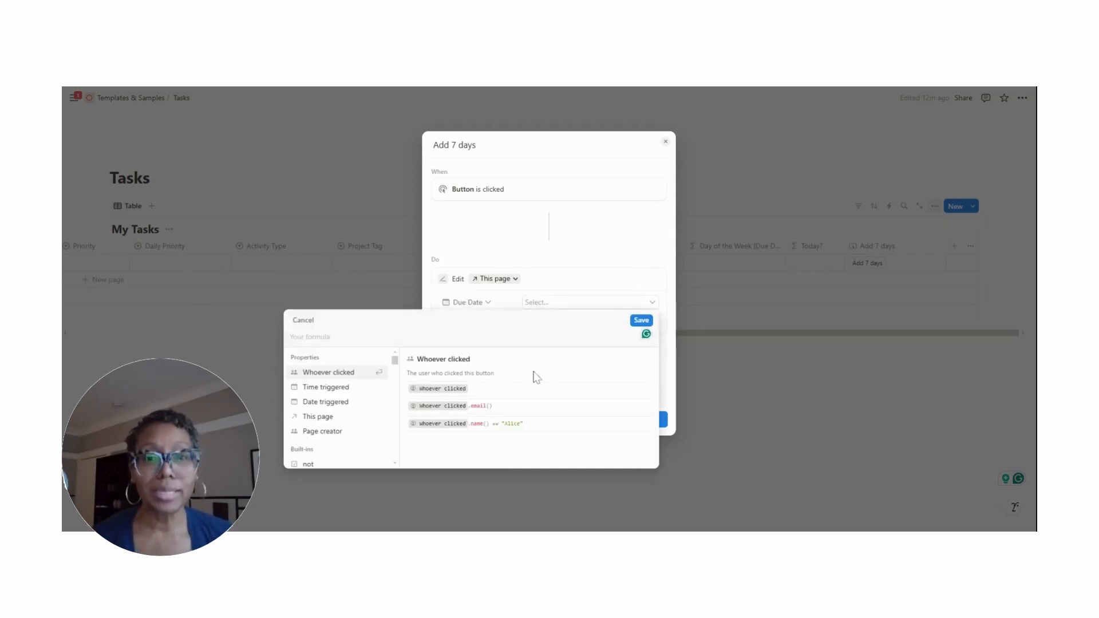
pyautogui.click(335, 416)
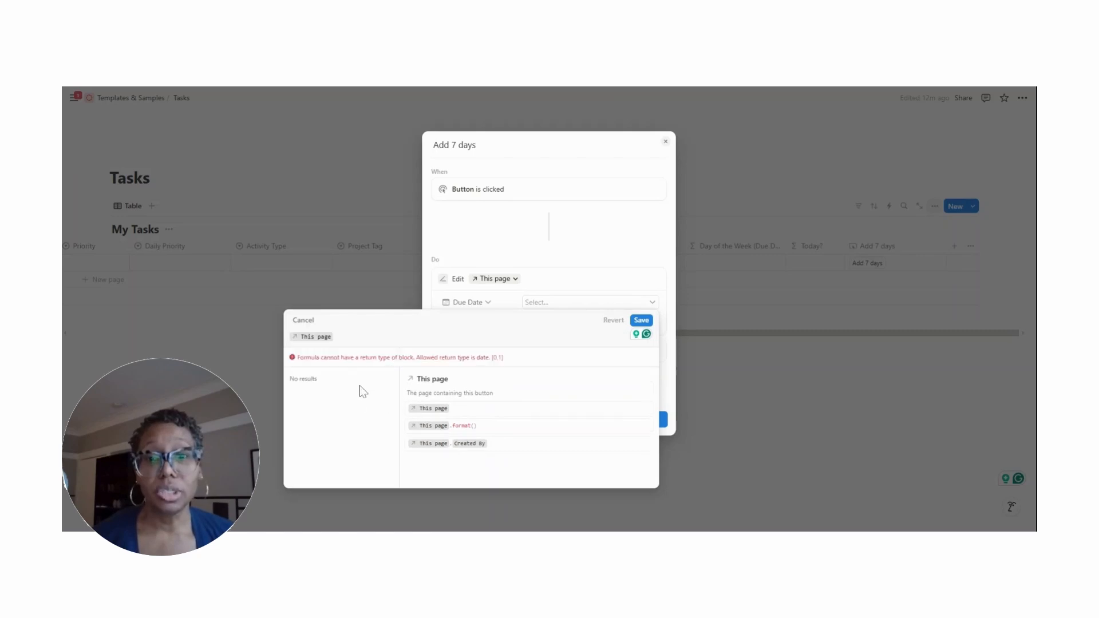
pyautogui.write('.due')
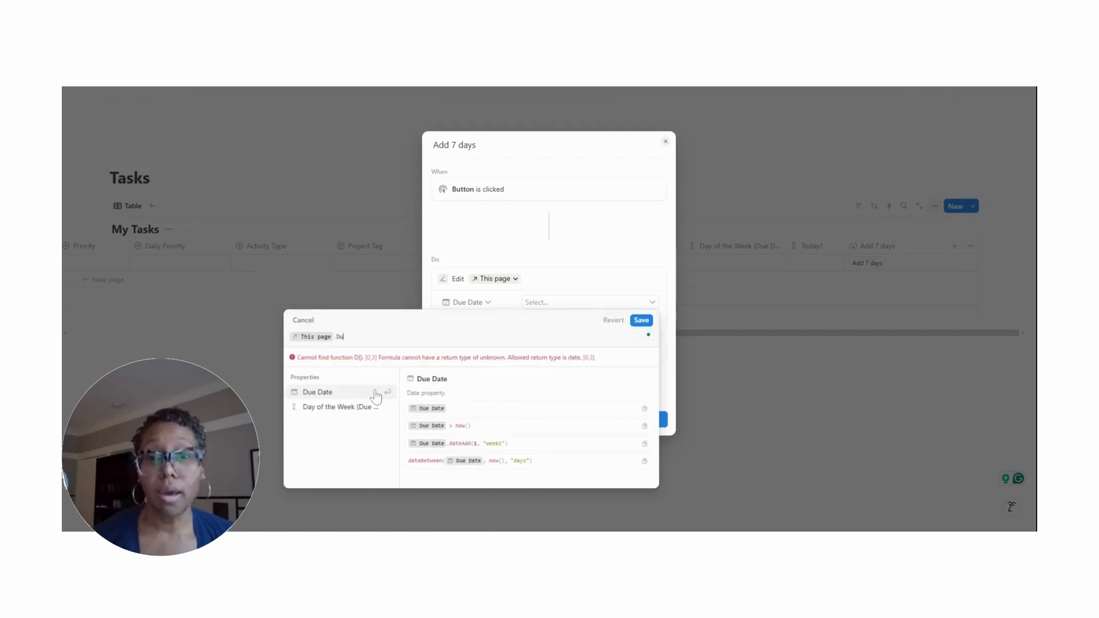
pyautogui.click(375, 393)
pyautogui.write('.date')
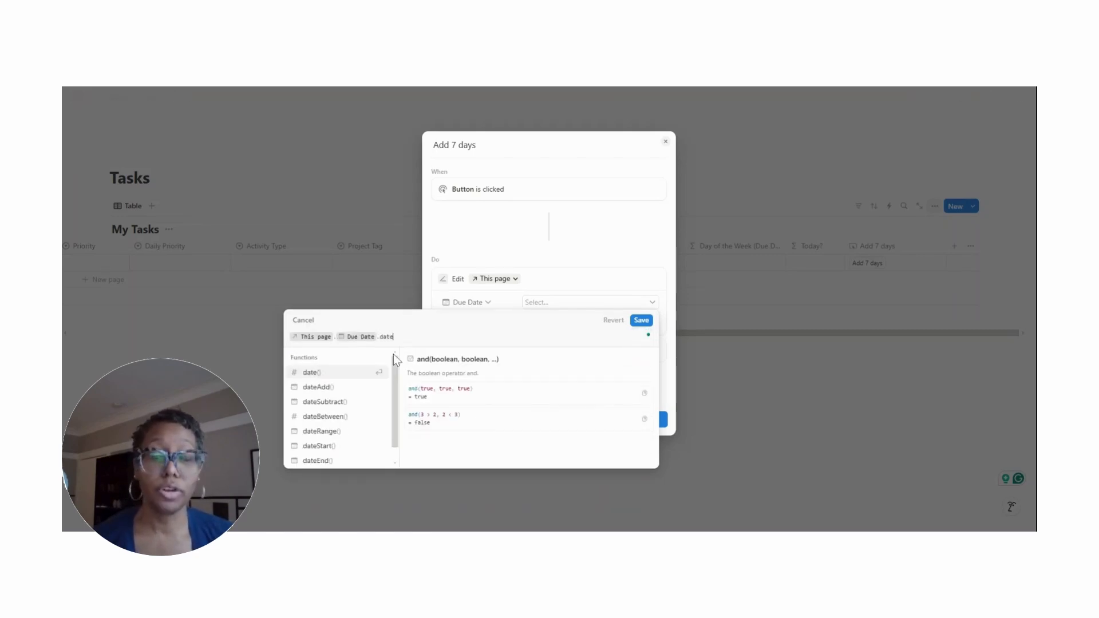
pyautogui.click(344, 410)
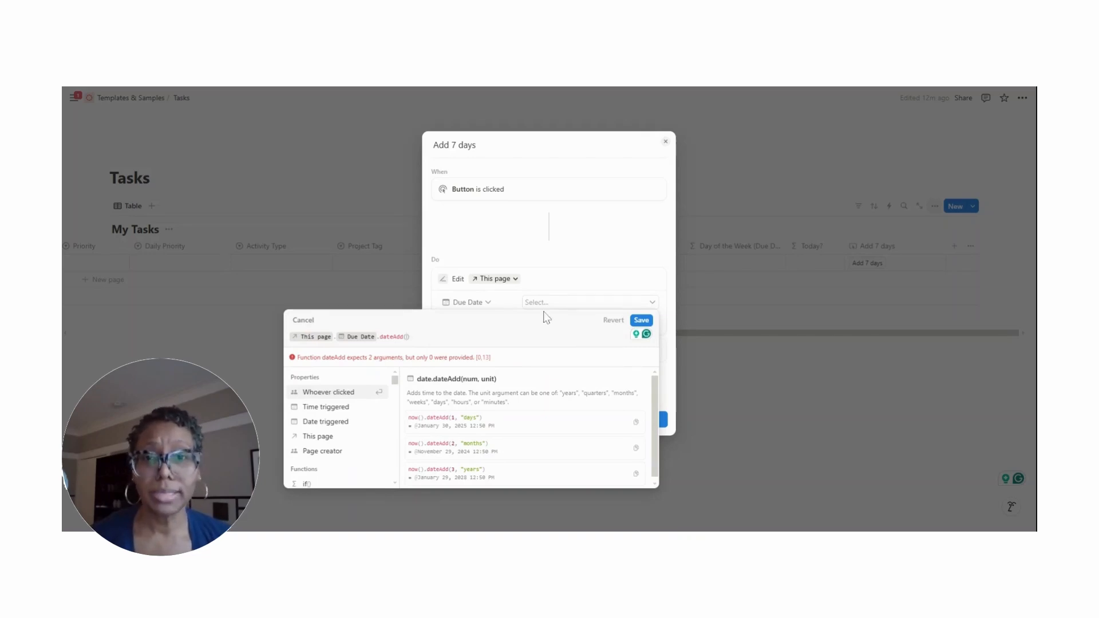
pyautogui.write('7,"days"')
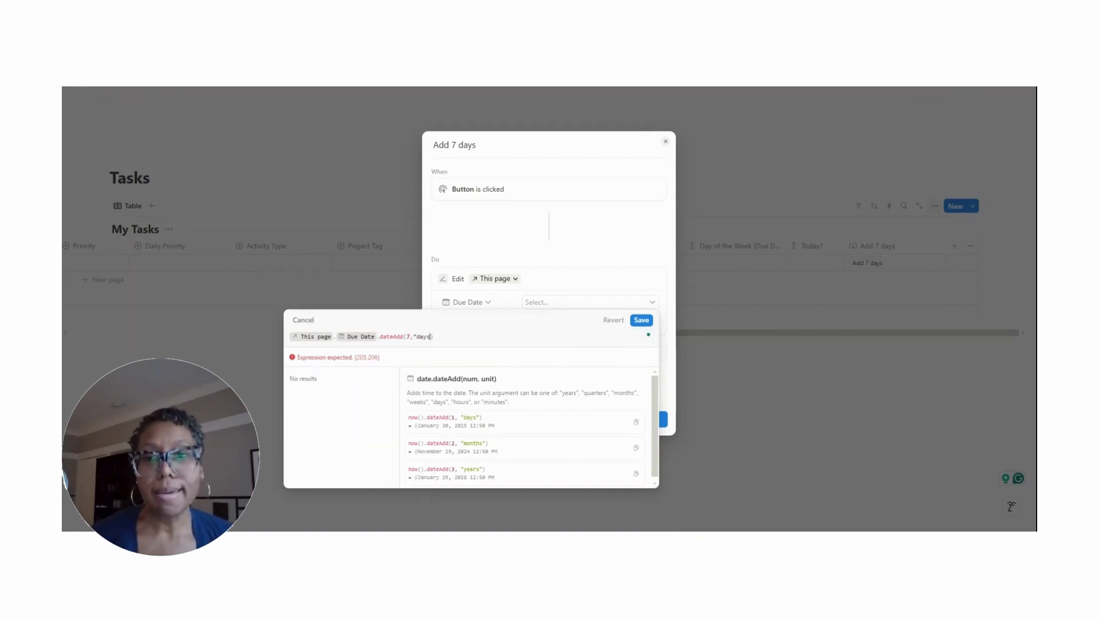
pyautogui.click(641, 320)
pyautogui.click(577, 422)
pyautogui.press('Escape')
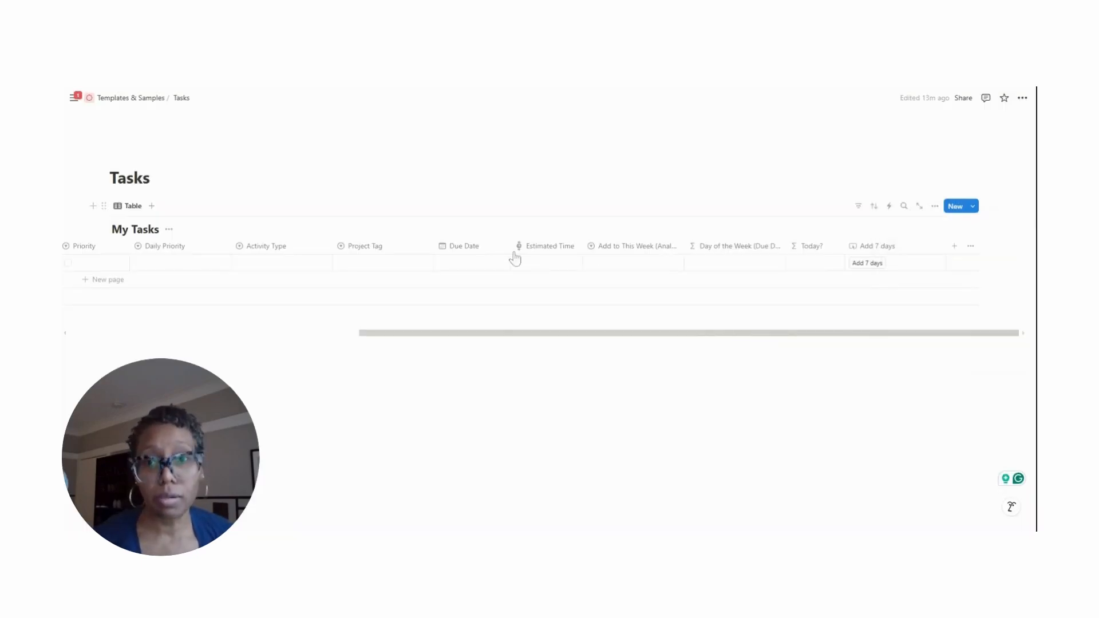
# Test the Add 7 days button on the blank task with a Due Date of 01/29/2025 and clear the date
pyautogui.click(470, 262)
pyautogui.click(500, 386)
pyautogui.press('Escape')
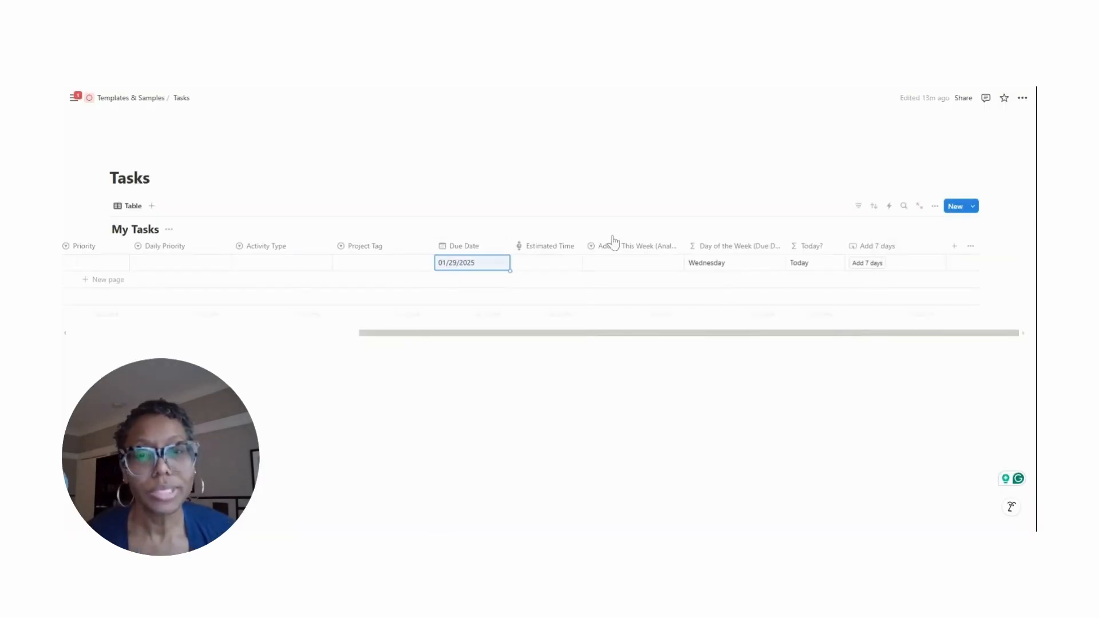
pyautogui.click(869, 265)
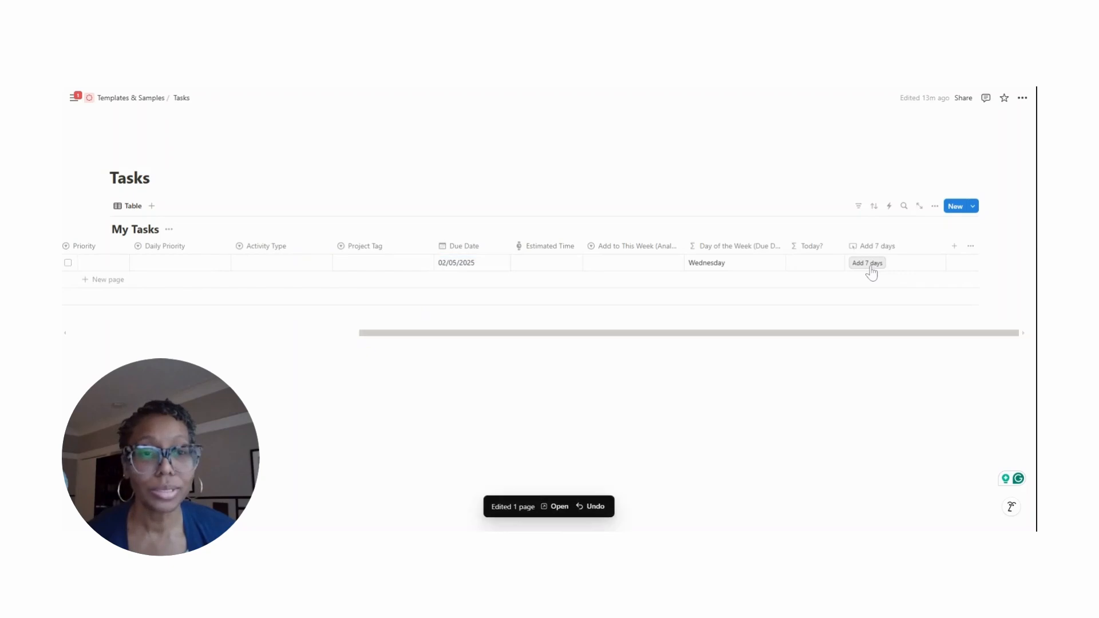
pyautogui.click(468, 265)
pyautogui.click(474, 508)
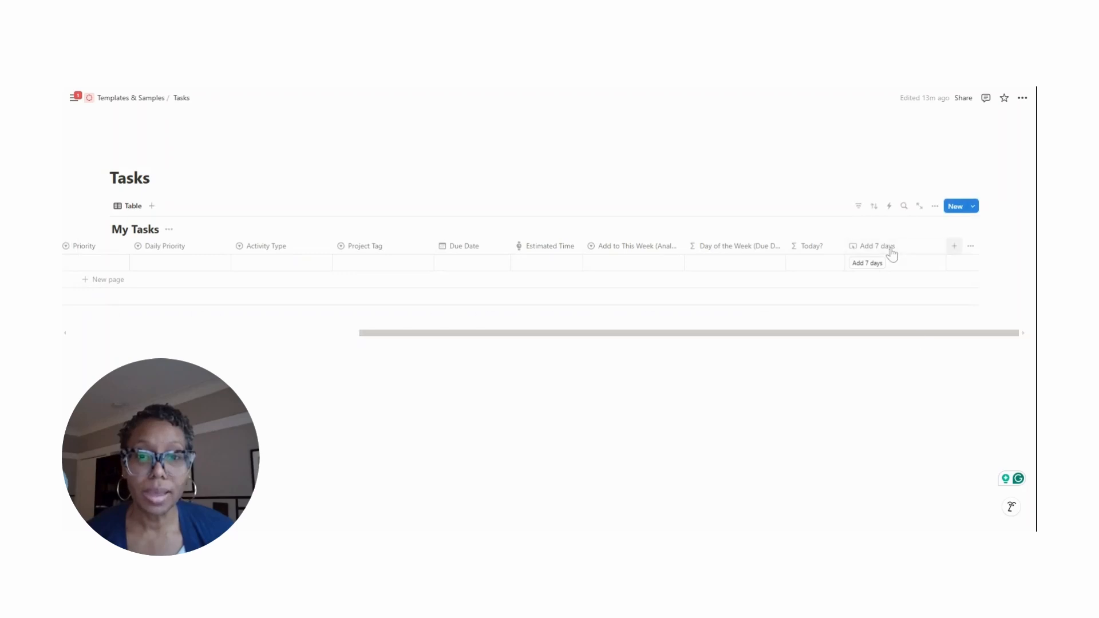
pyautogui.click(953, 246)
pyautogui.click(918, 404)
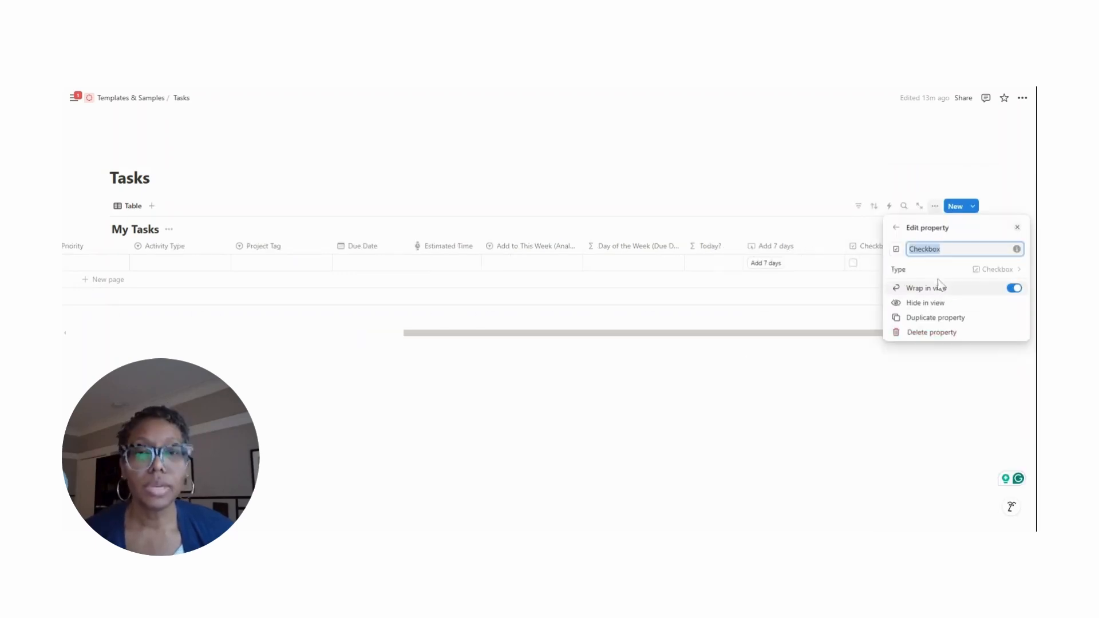
pyautogui.write('Done')
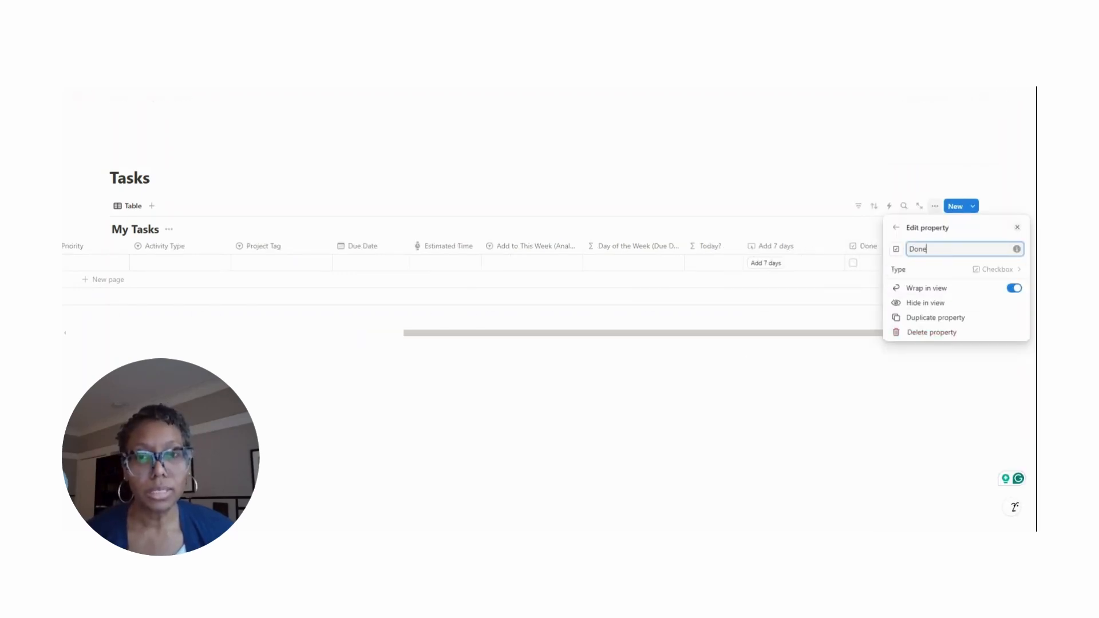
pyautogui.click(817, 342)
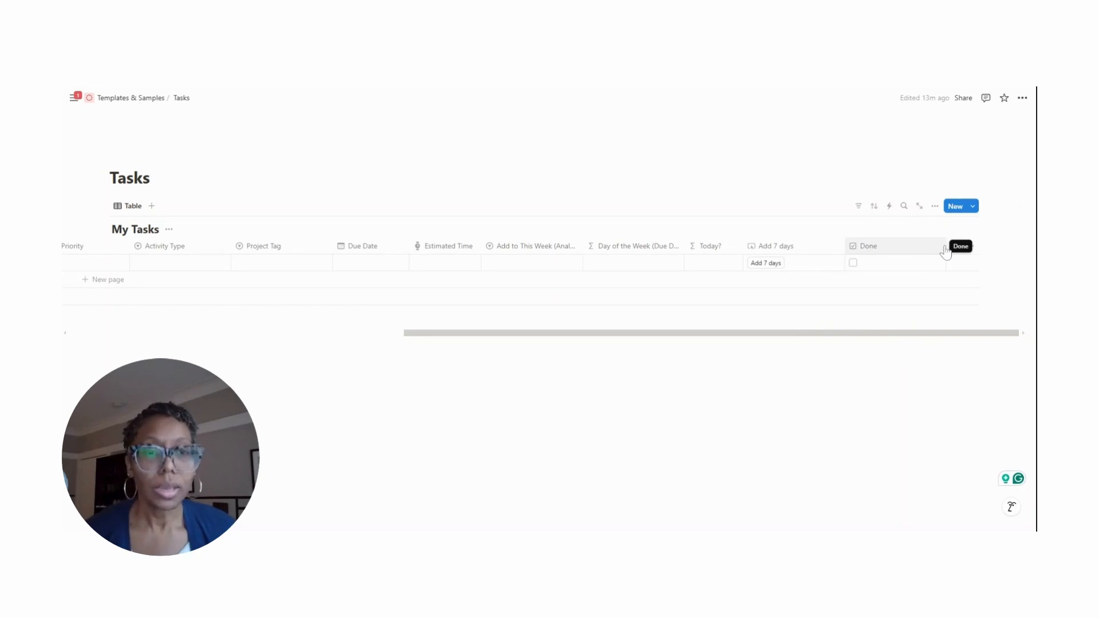
pyautogui.moveTo(945, 249); pyautogui.dragTo(911, 250)
# Add a Checkbox property named Done to the My Tasks table and narrow its column
pyautogui.click(952, 246)
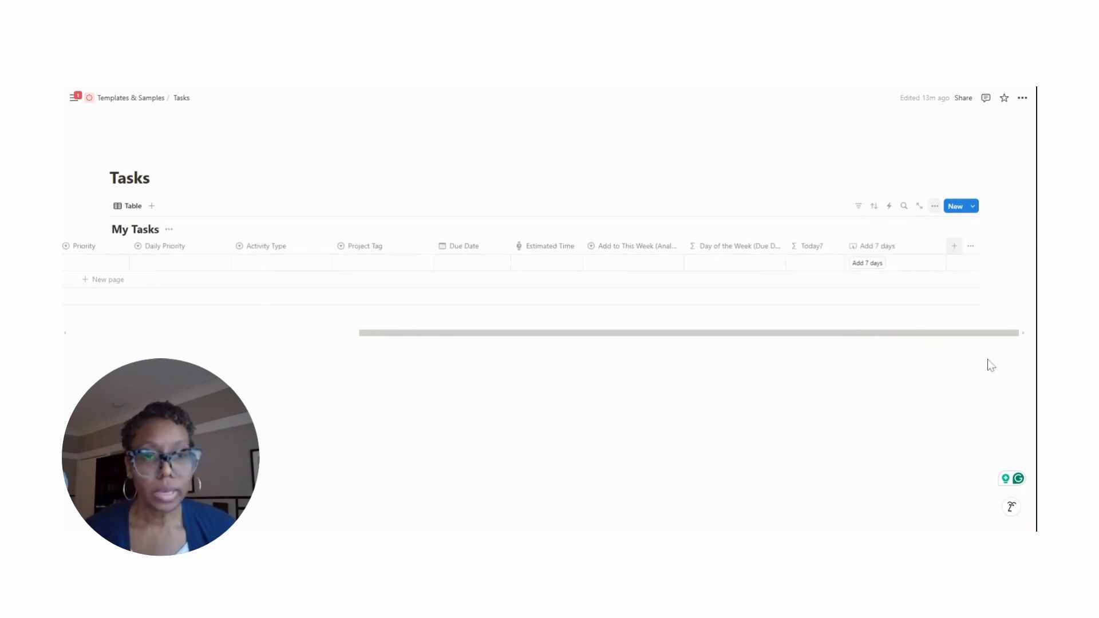
pyautogui.scroll(-2, 968, 403)
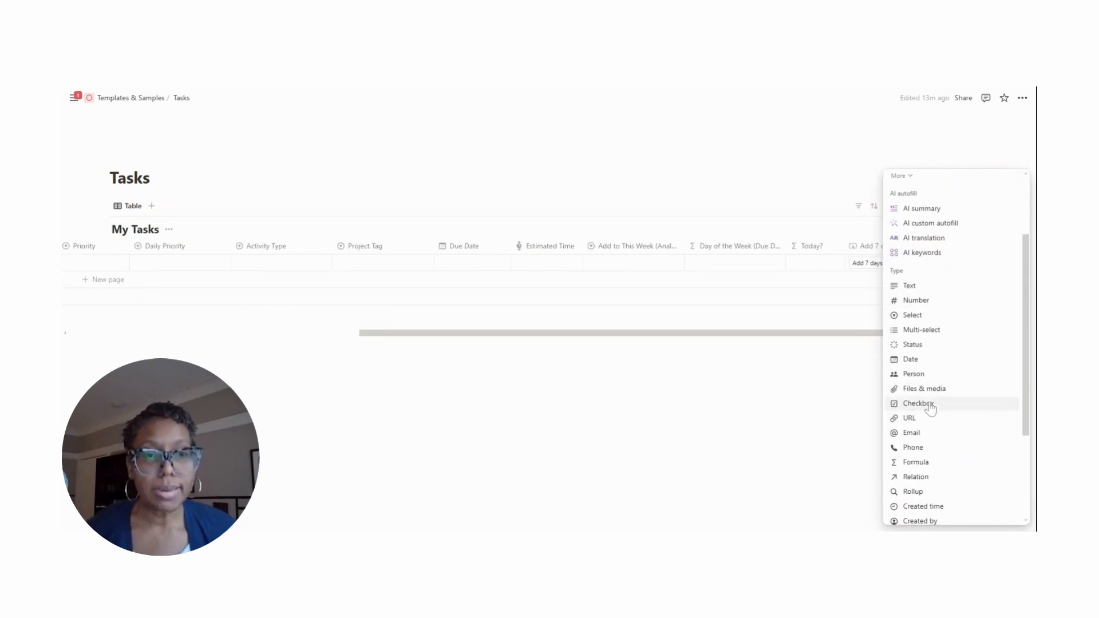
pyautogui.click(917, 403)
pyautogui.write('Done')
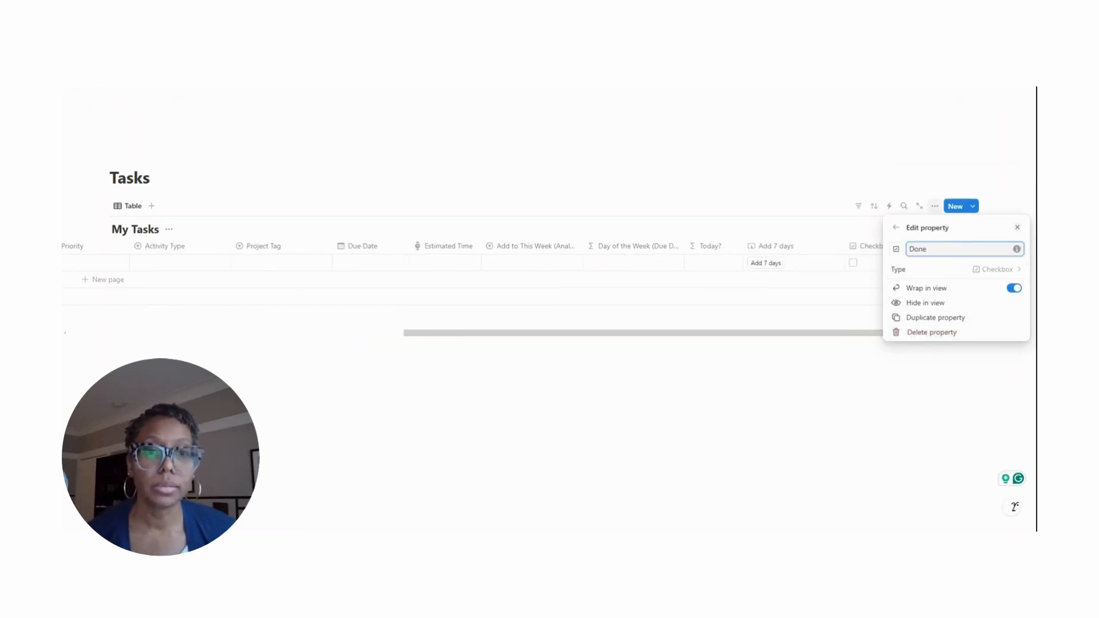
pyautogui.click(817, 341)
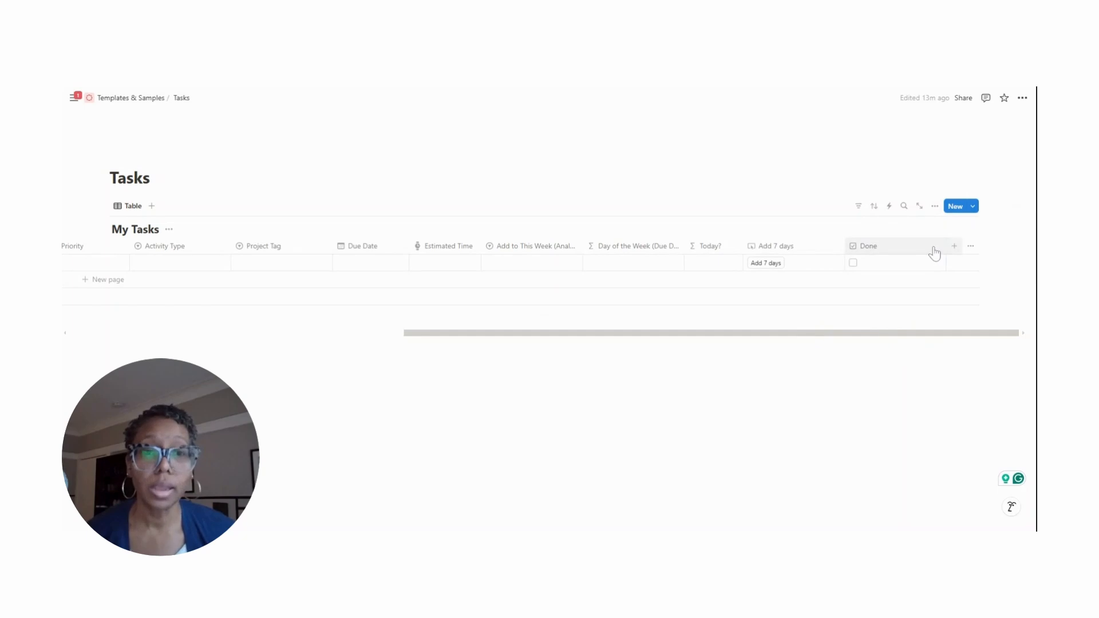
pyautogui.hscroll(-2, 945, 251)
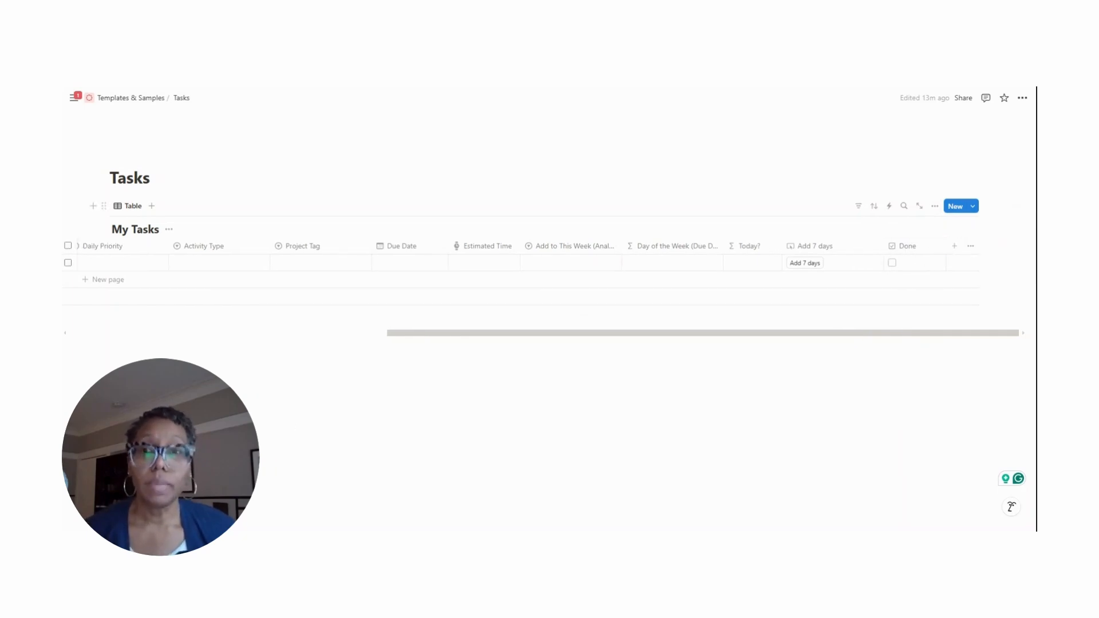
# Add a Date property named Start Time to the My Tasks table and open its date format options
pyautogui.click(954, 247)
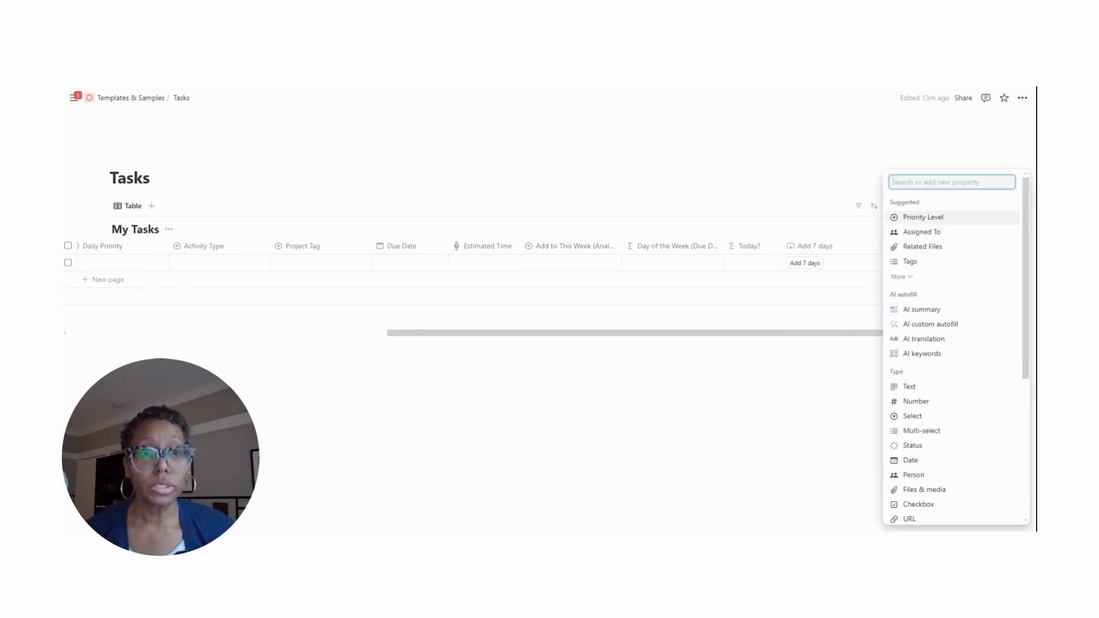
pyautogui.scroll(-1, 937, 437)
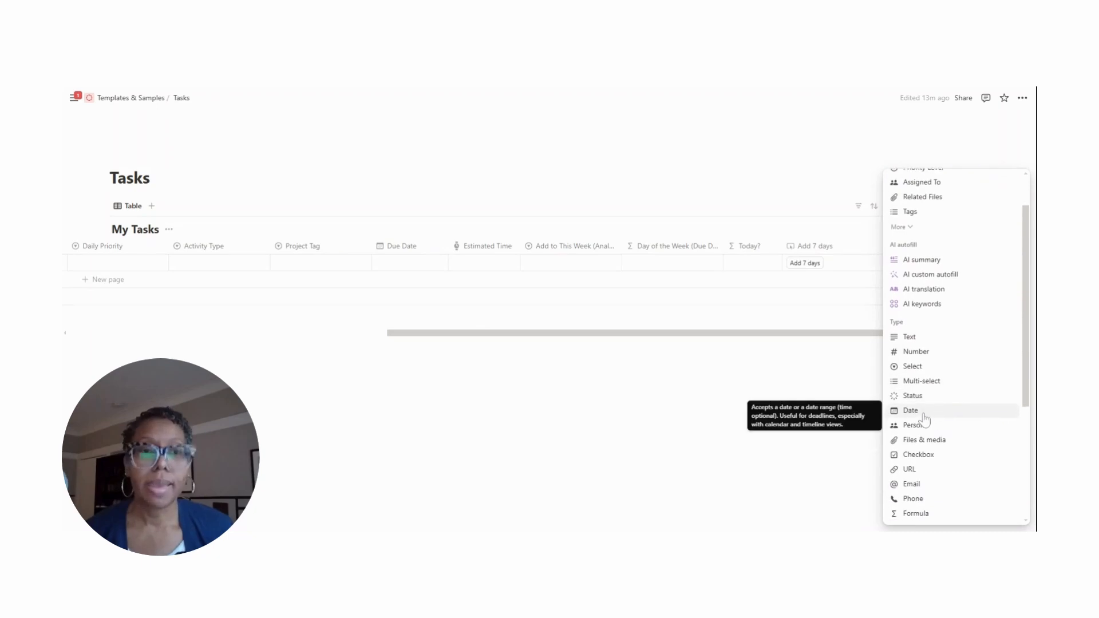
pyautogui.click(922, 417)
pyautogui.write('Start Time')
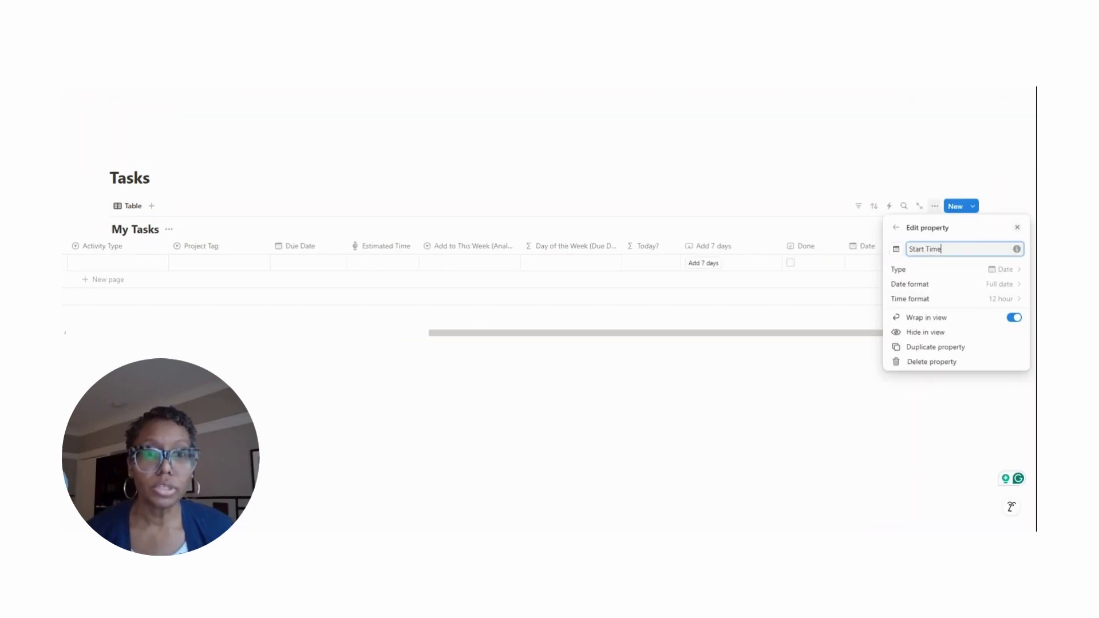
pyautogui.click(973, 285)
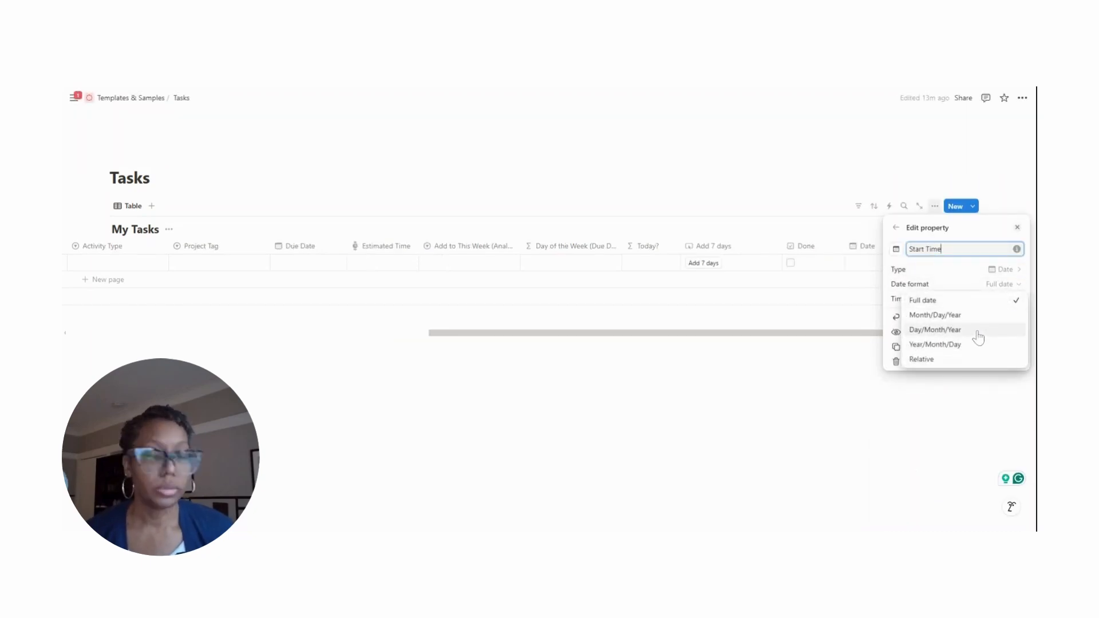
# Rename the new date property to Start Task (Time) and close its settings
pyautogui.doubleClick(936, 249)
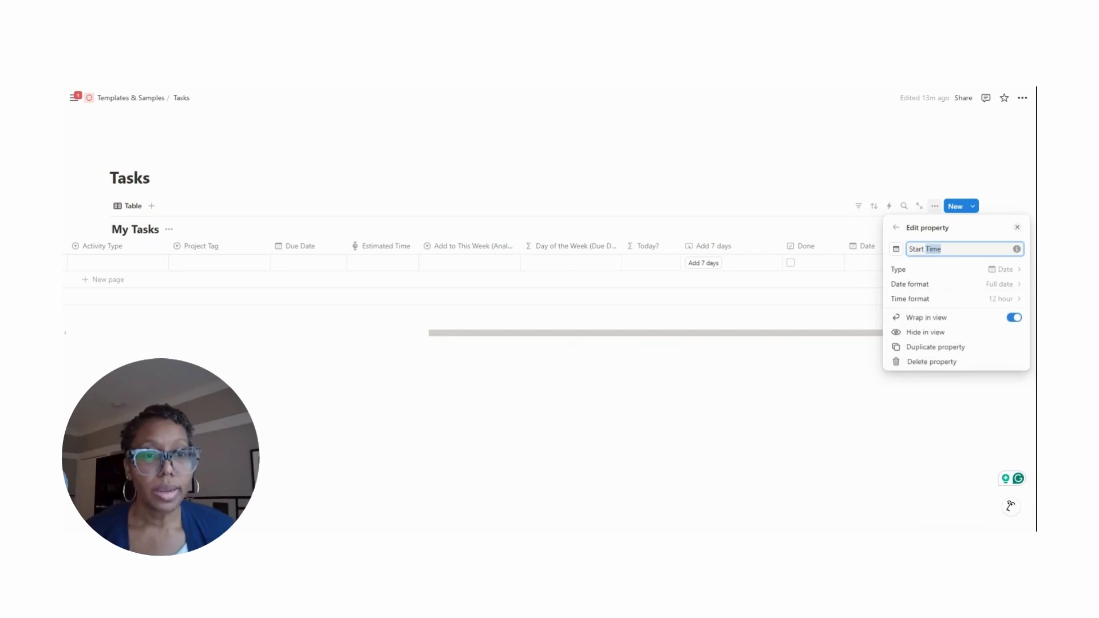
pyautogui.write('Task (TY')
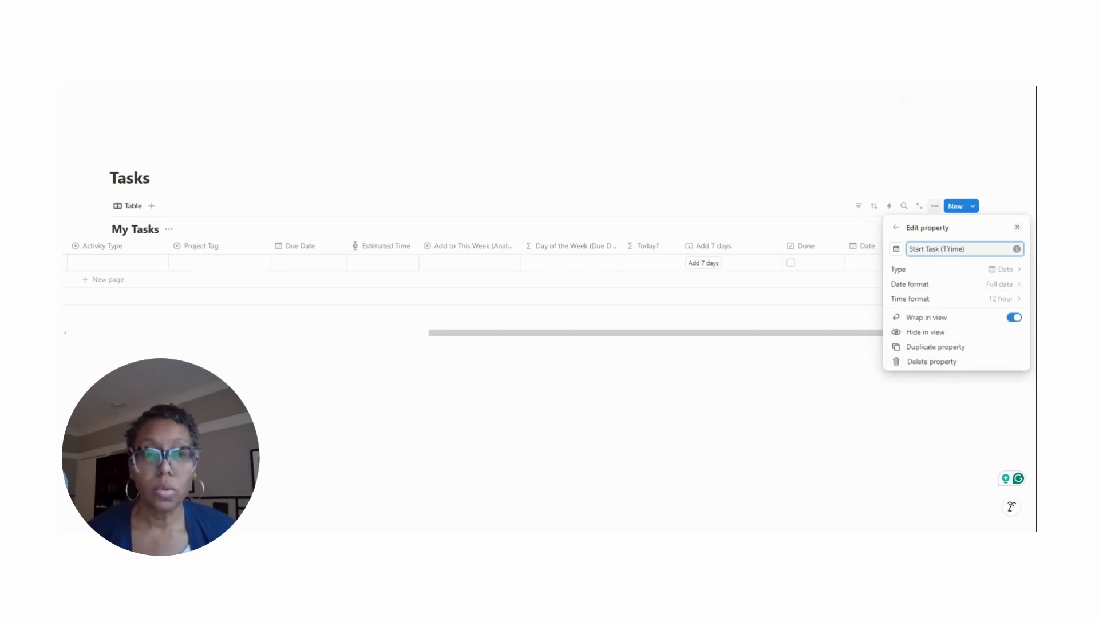
pyautogui.press('BackSpace')
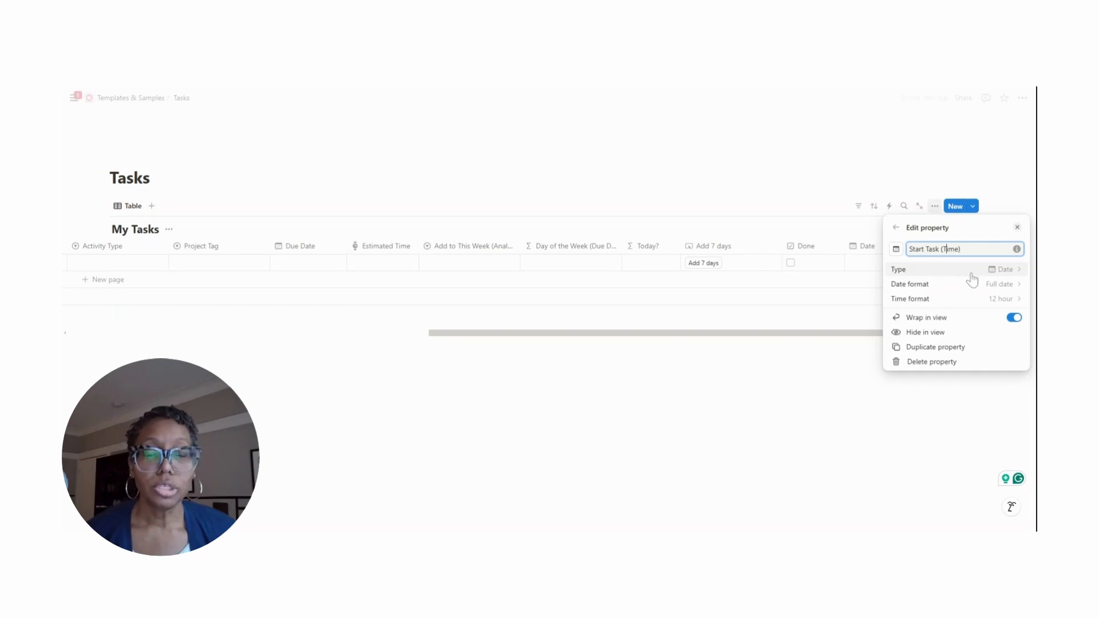
pyautogui.click(1021, 288)
pyautogui.press('Escape')
pyautogui.press('Escape')
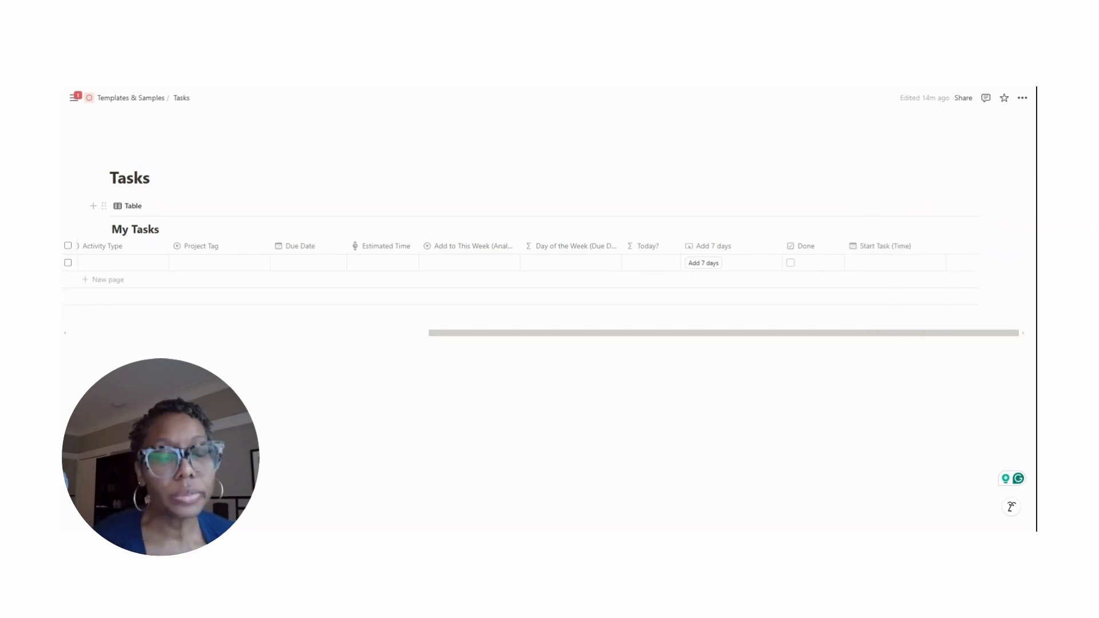
# Add a Date property named End Time to the My Tasks table and close its settings
pyautogui.click(954, 246)
pyautogui.click(929, 458)
pyautogui.write('End Task')
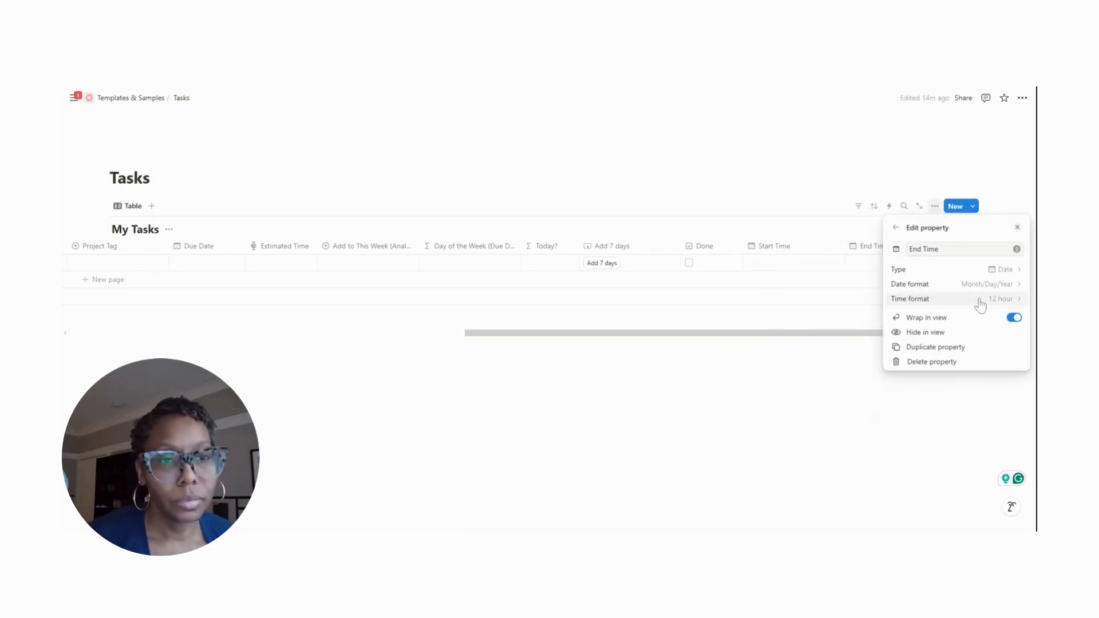
pyautogui.press('Escape')
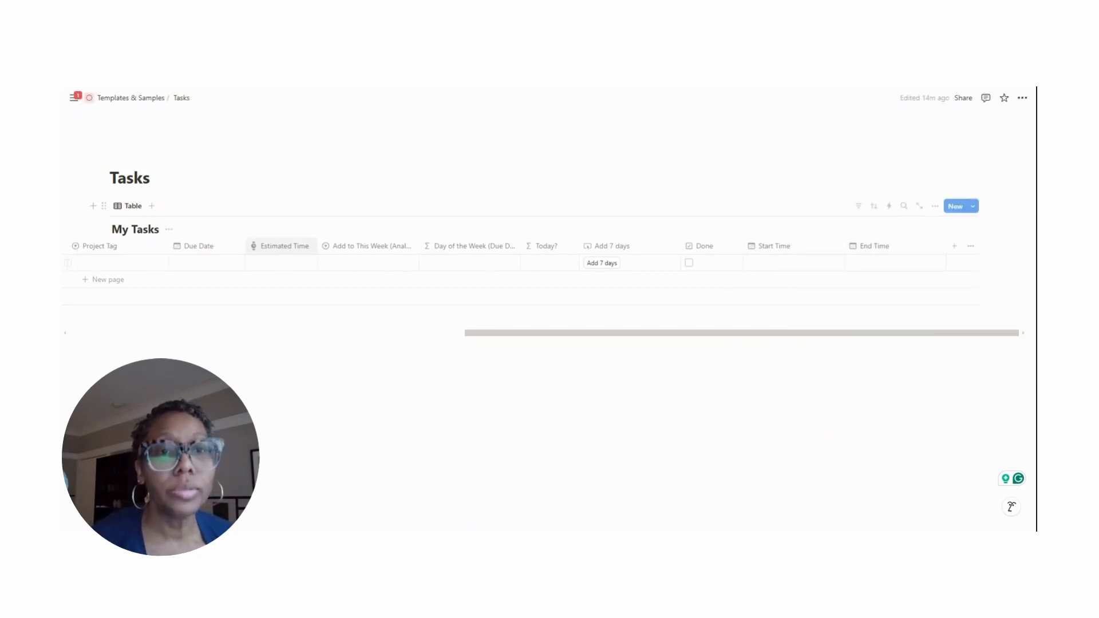
# Add a Button property named Start Task to the My Tasks table
pyautogui.click(955, 246)
pyautogui.scroll(-5, 925, 424)
pyautogui.click(925, 426)
pyautogui.click(954, 247)
pyautogui.scroll(-4, 919, 387)
pyautogui.click(919, 473)
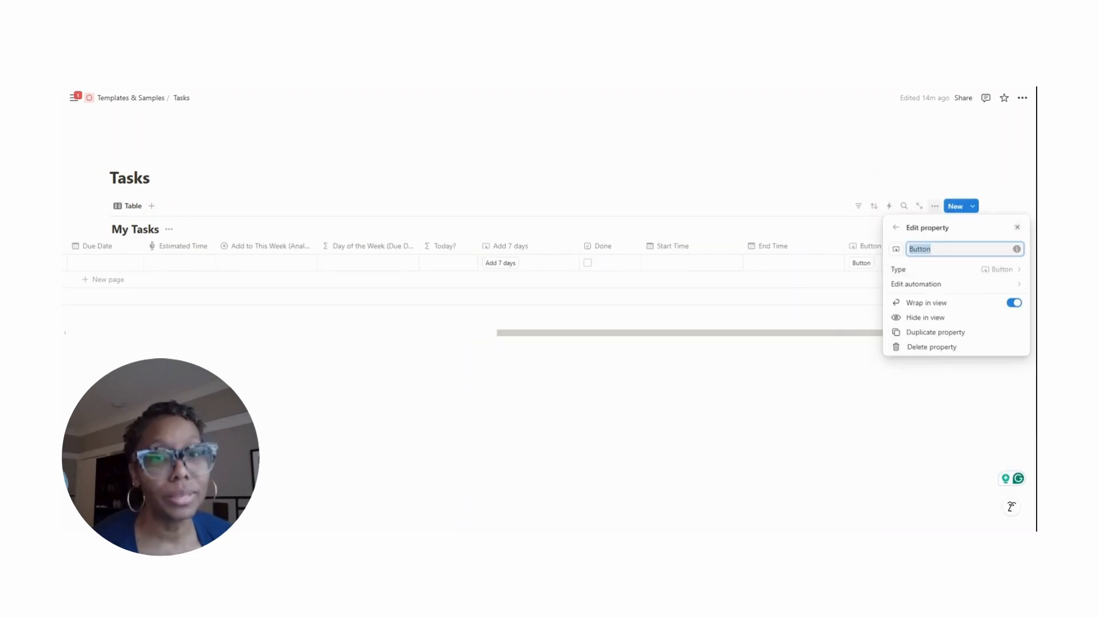
pyautogui.write('Start Task')
# Configure the Start Task button to edit this page and set Start Time to the time triggered
pyautogui.click(995, 286)
pyautogui.click(482, 278)
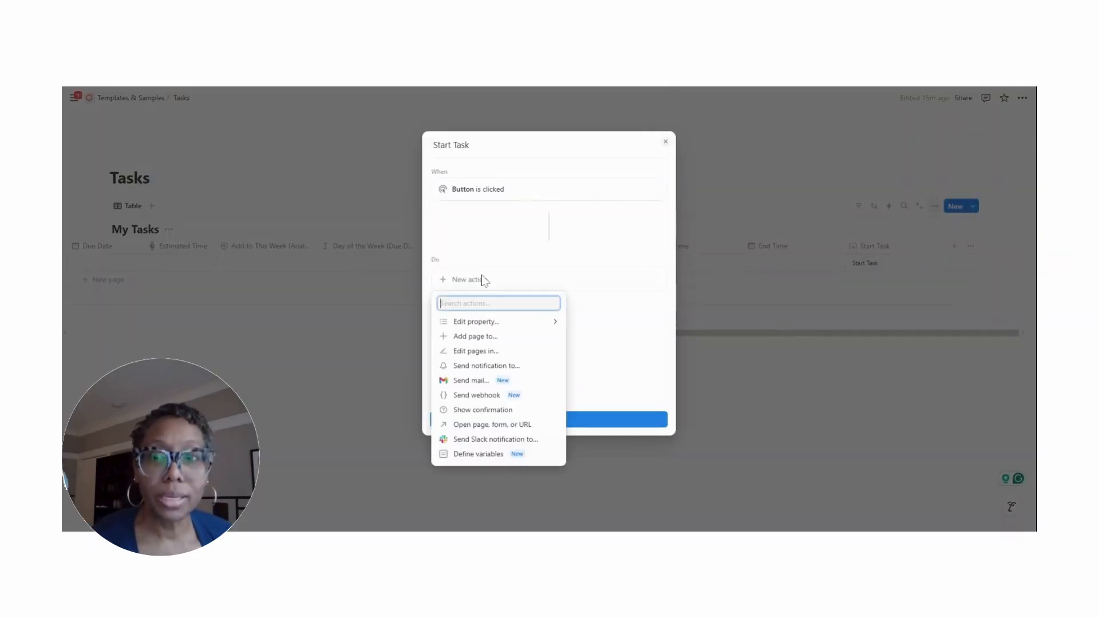
pyautogui.click(501, 351)
pyautogui.click(514, 282)
pyautogui.click(497, 322)
pyautogui.click(471, 304)
pyautogui.click(452, 487)
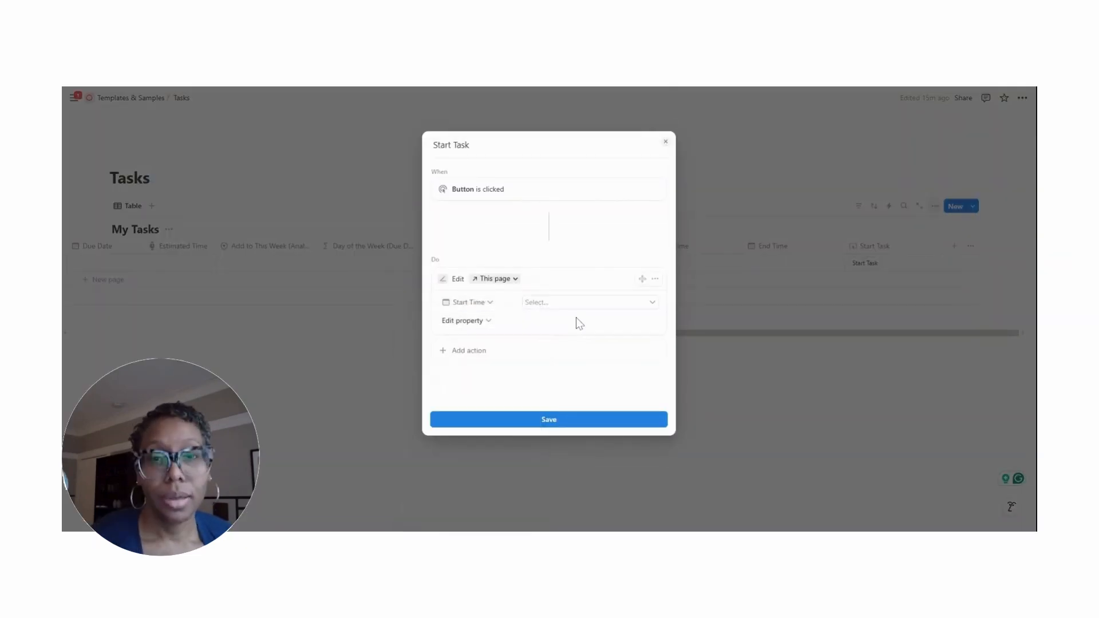
pyautogui.click(578, 303)
pyautogui.click(578, 336)
# Include the Status property in the Start Task button's edit action, save the automation and close the property settings
pyautogui.click(481, 322)
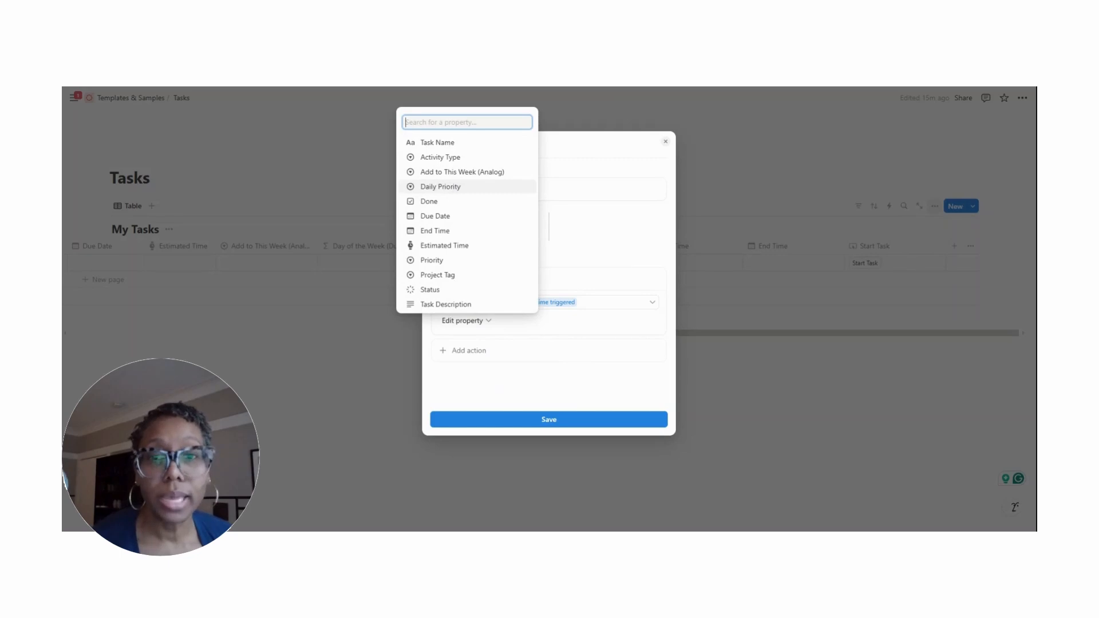
pyautogui.click(430, 289)
pyautogui.click(565, 326)
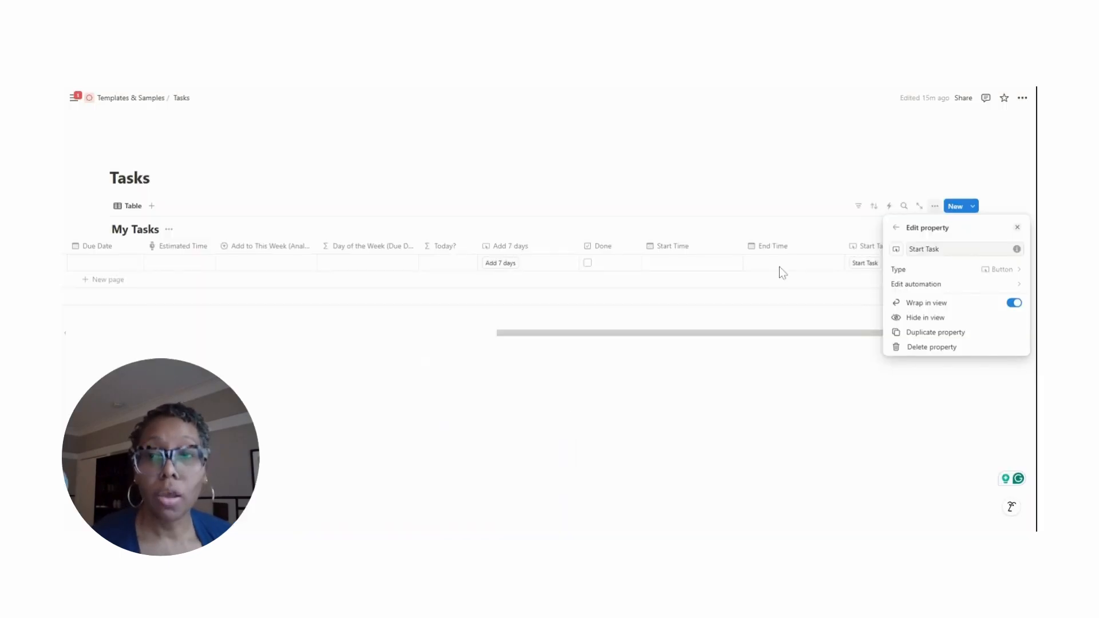
pyautogui.click(64, 309)
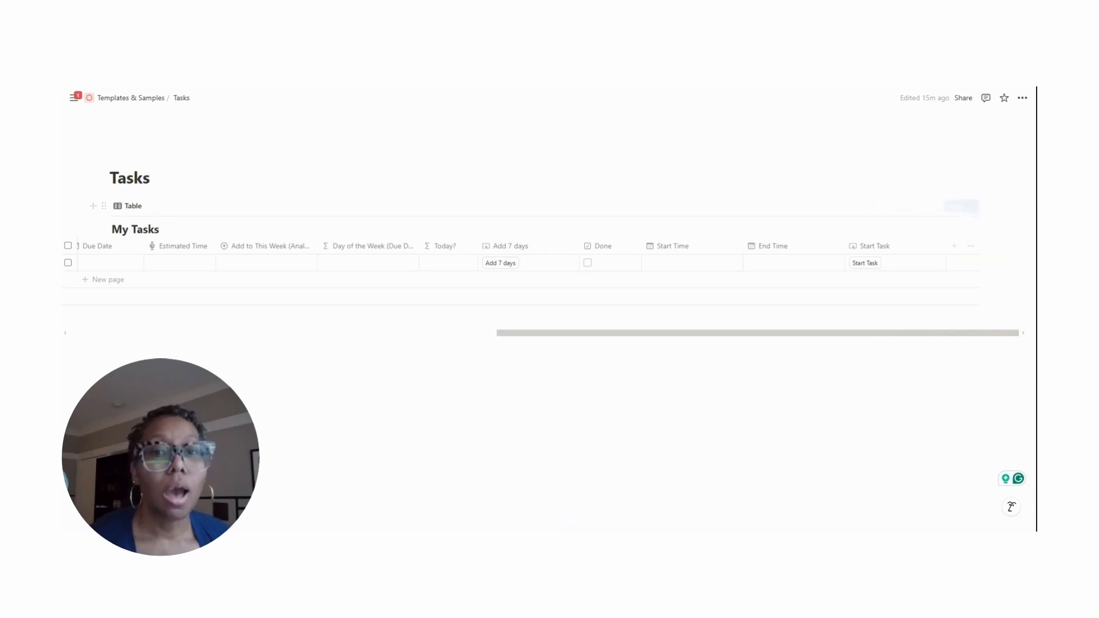
pyautogui.click(967, 245)
pyautogui.click(927, 465)
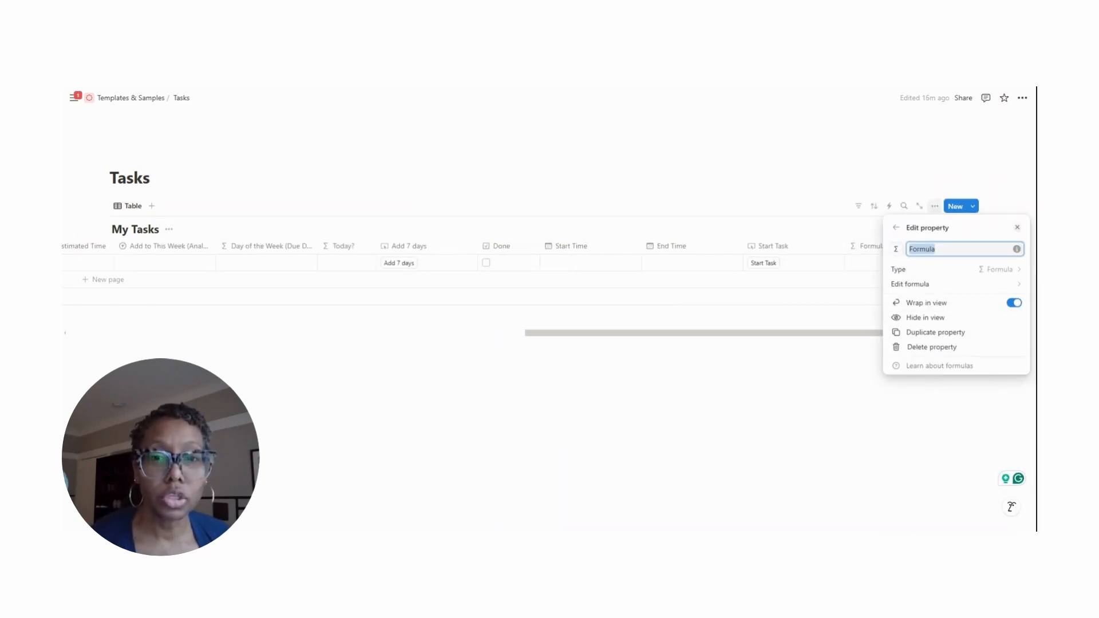
pyautogui.write('Task Tracking (minutes - now')
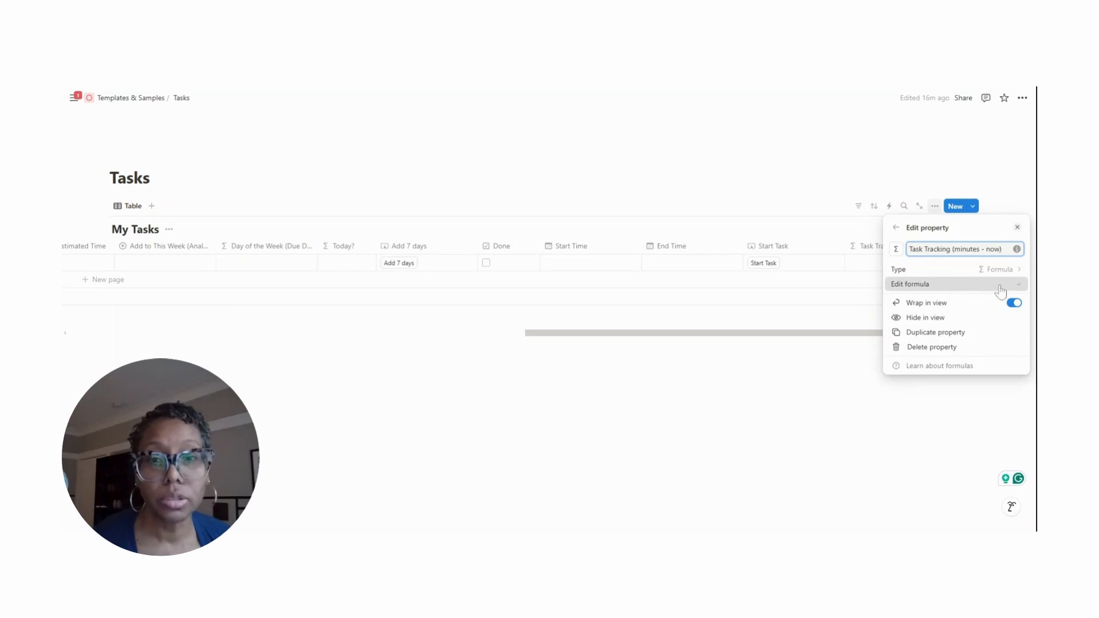
pyautogui.click(910, 284)
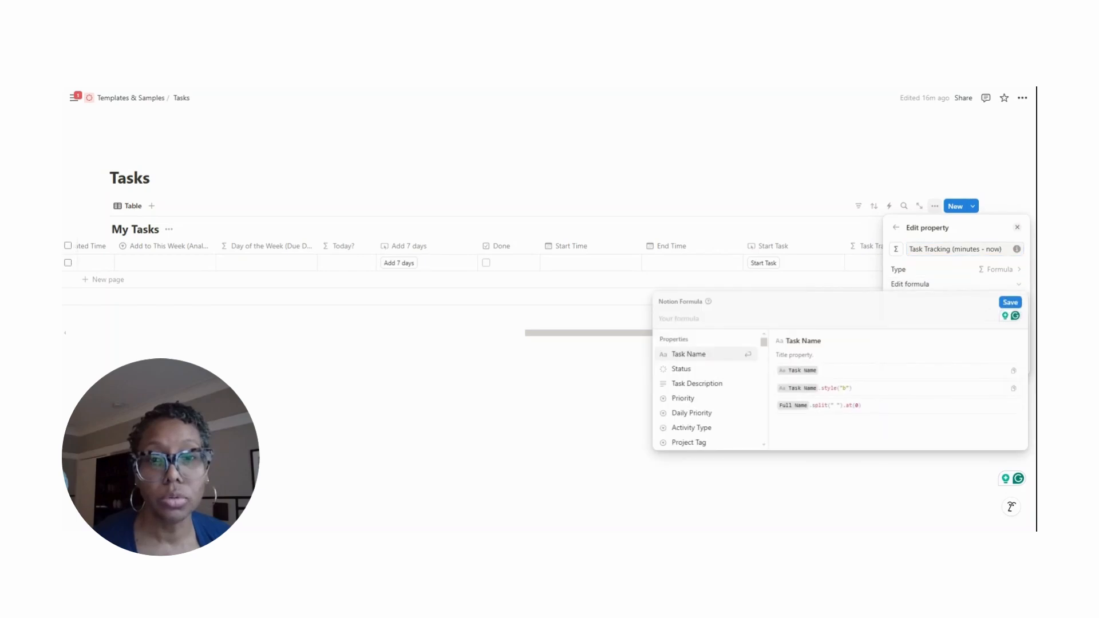
pyautogui.write('dateB')
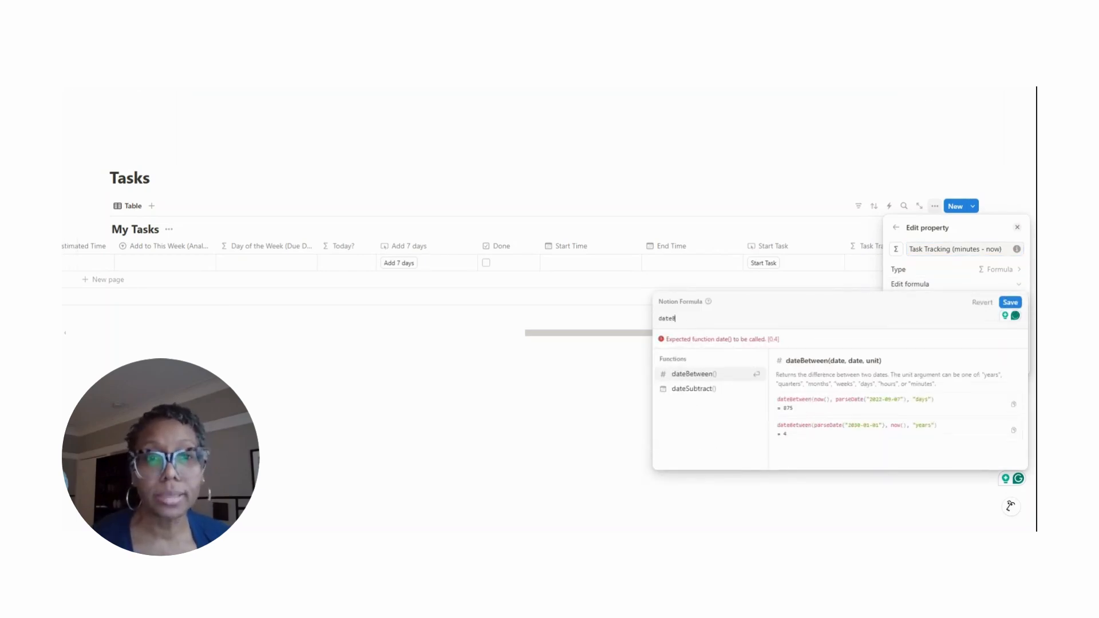
pyautogui.press('BackSpace')
pyautogui.press('BackSpace')
pyautogui.press('BackSpace')
pyautogui.press('BackSpace')
pyautogui.press('BackSpace')
pyautogui.click(1001, 250)
pyautogui.click(1000, 250)
pyautogui.write('FORMULA')
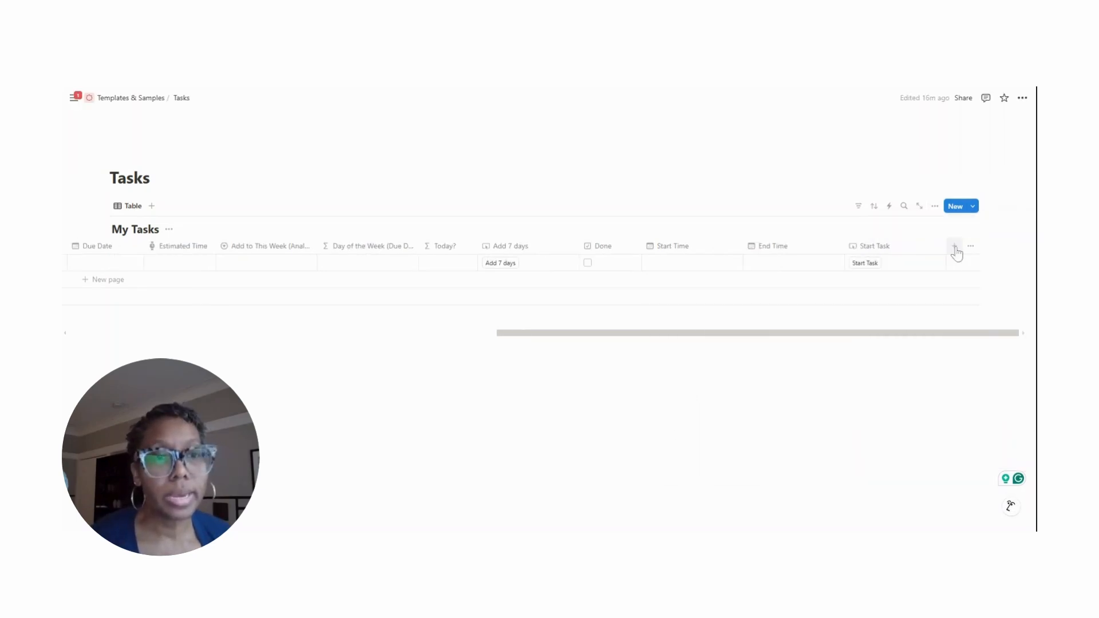
# Add a Formula property named Task Tracking (minutes - now) to the My Tasks table
pyautogui.click(955, 250)
pyautogui.scroll(-1, 932, 406)
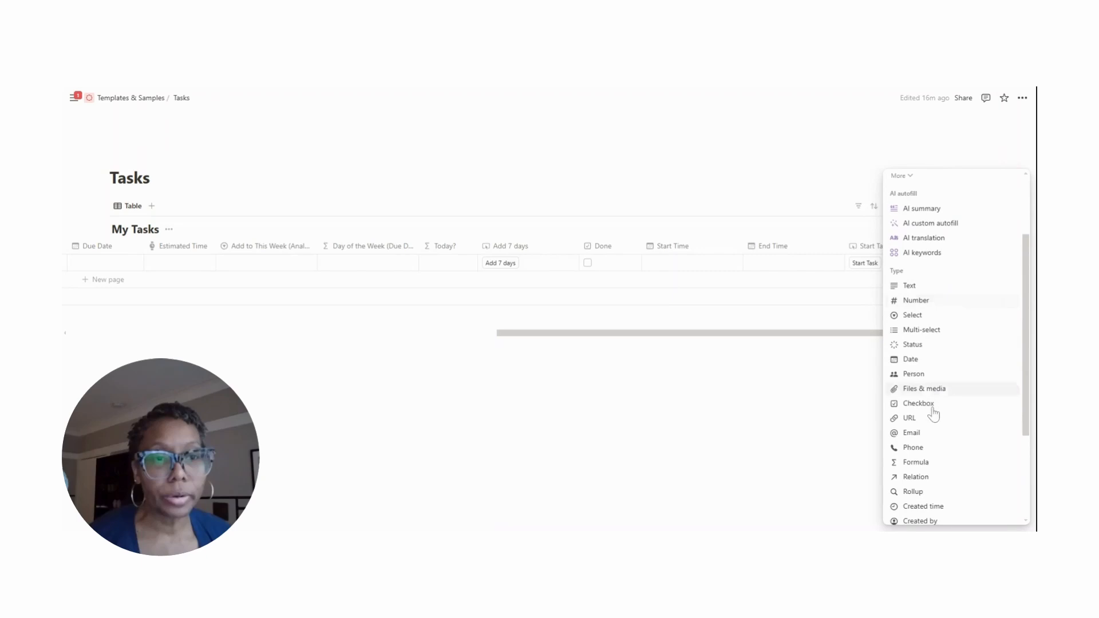
pyautogui.click(922, 461)
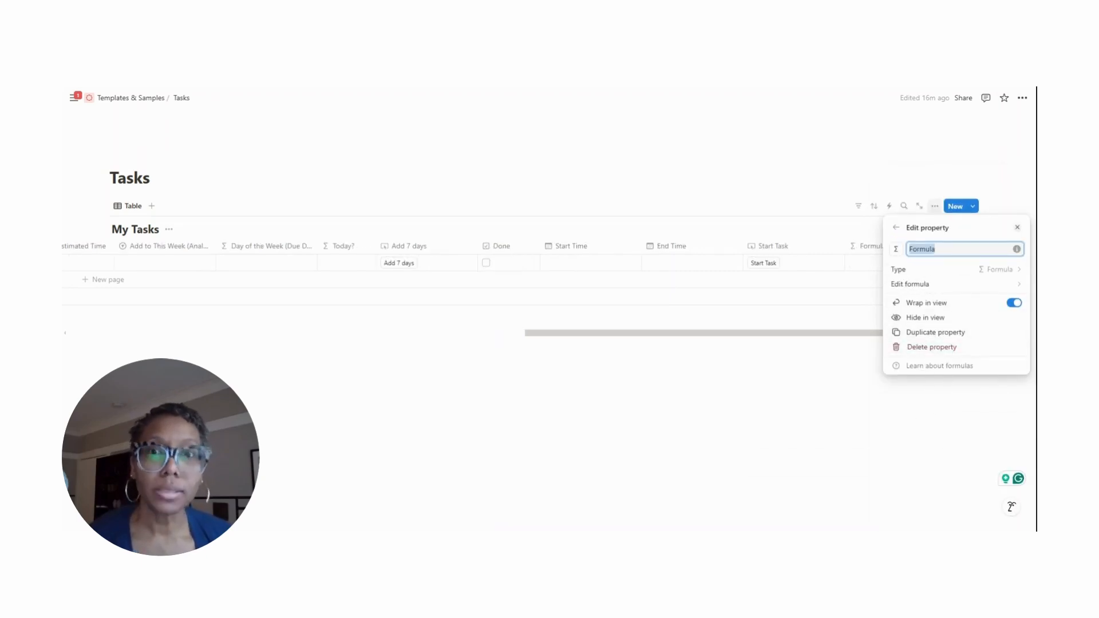
pyautogui.write('Task Tracking (minutes - now')
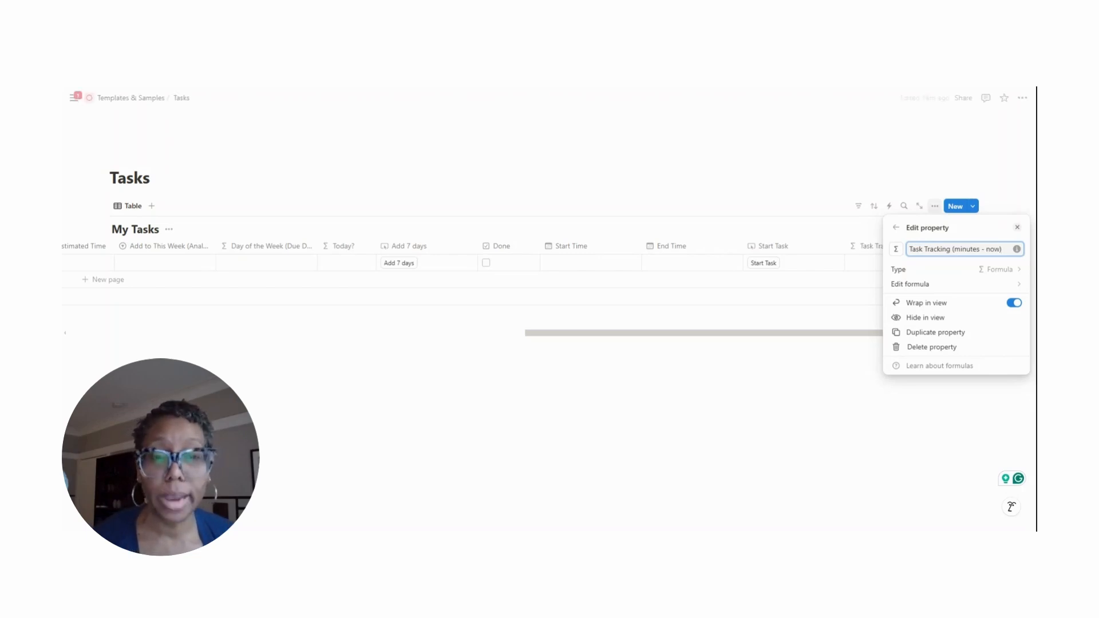
pyautogui.click(1018, 288)
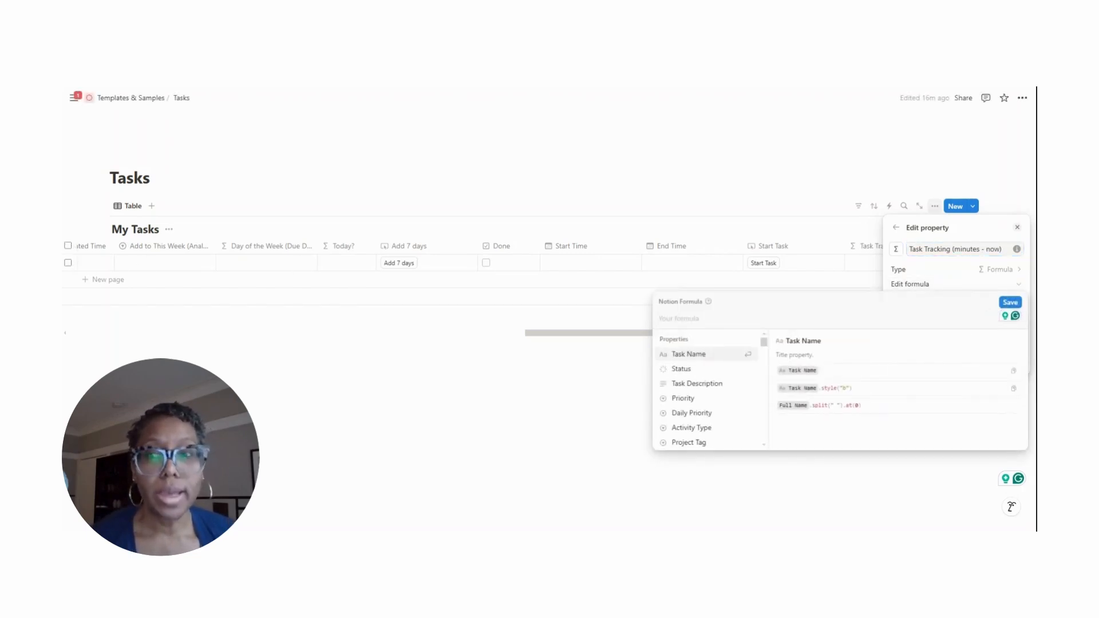
pyautogui.write('date')
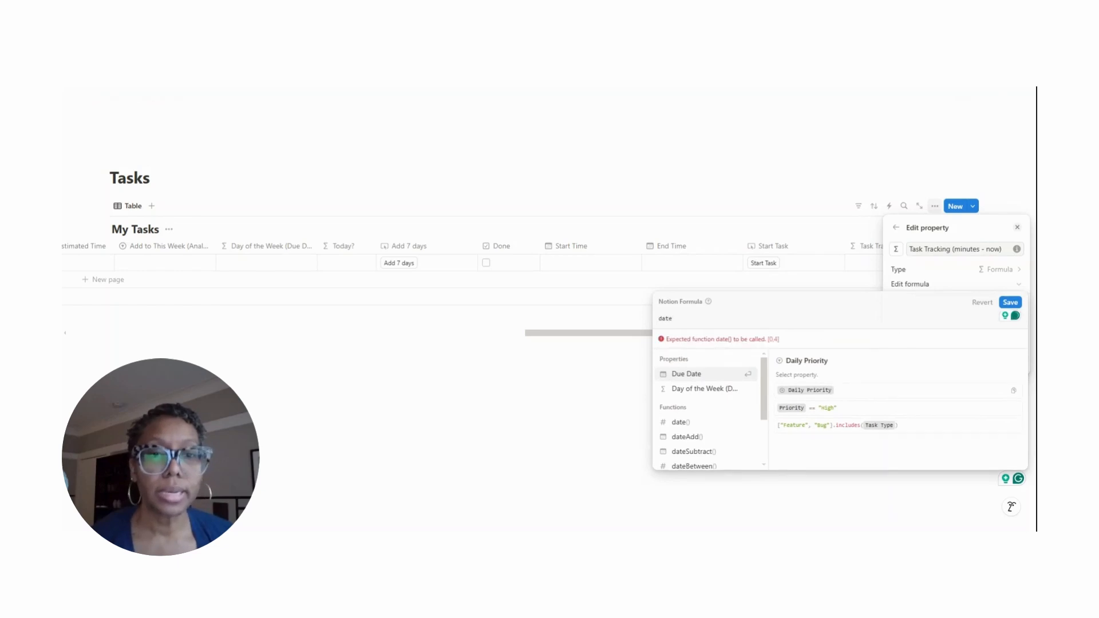
pyautogui.press('BackSpace')
pyautogui.press('BackSpace')
pyautogui.press('BackSpace')
pyautogui.press('BackSpace')
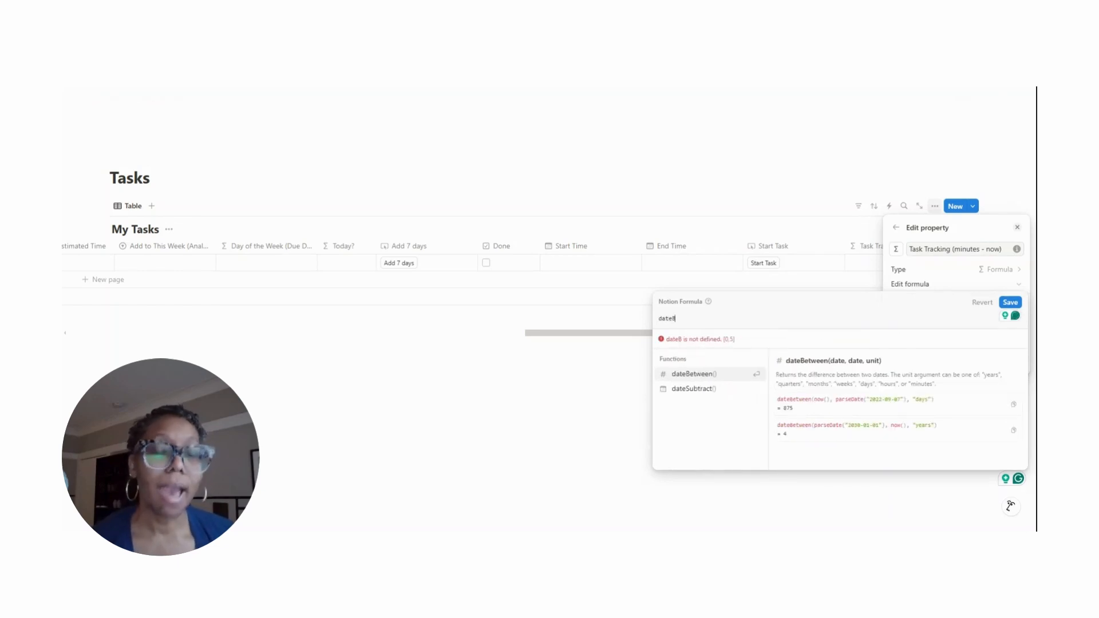
pyautogui.press('Escape')
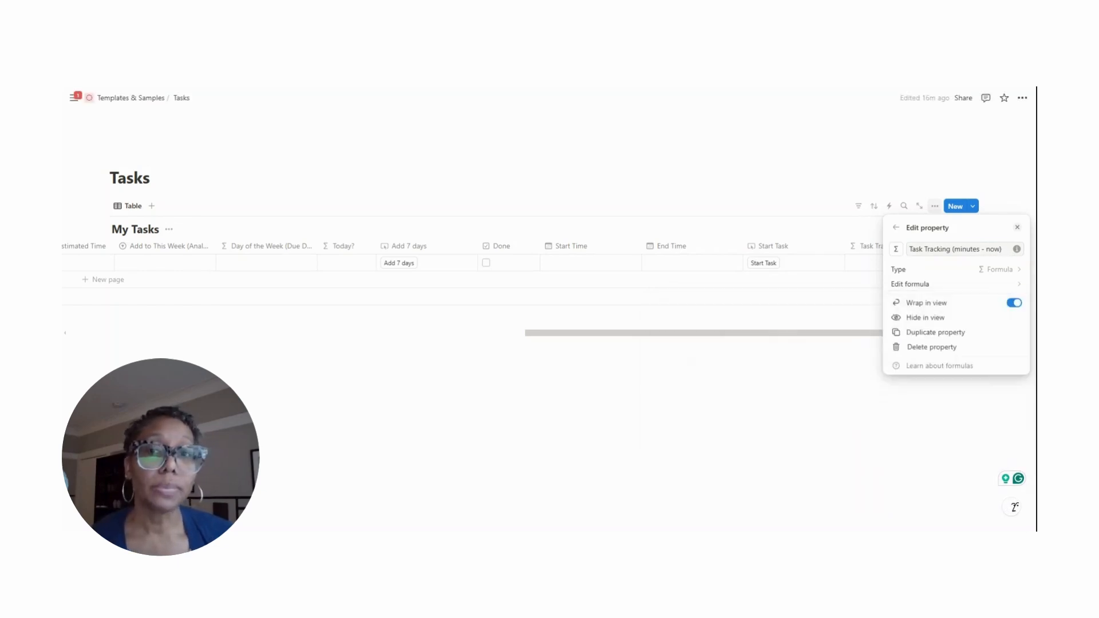
# Append REVISE to the Task Tracking (minutes - now) property's name and close its settings
pyautogui.write('REVISED')
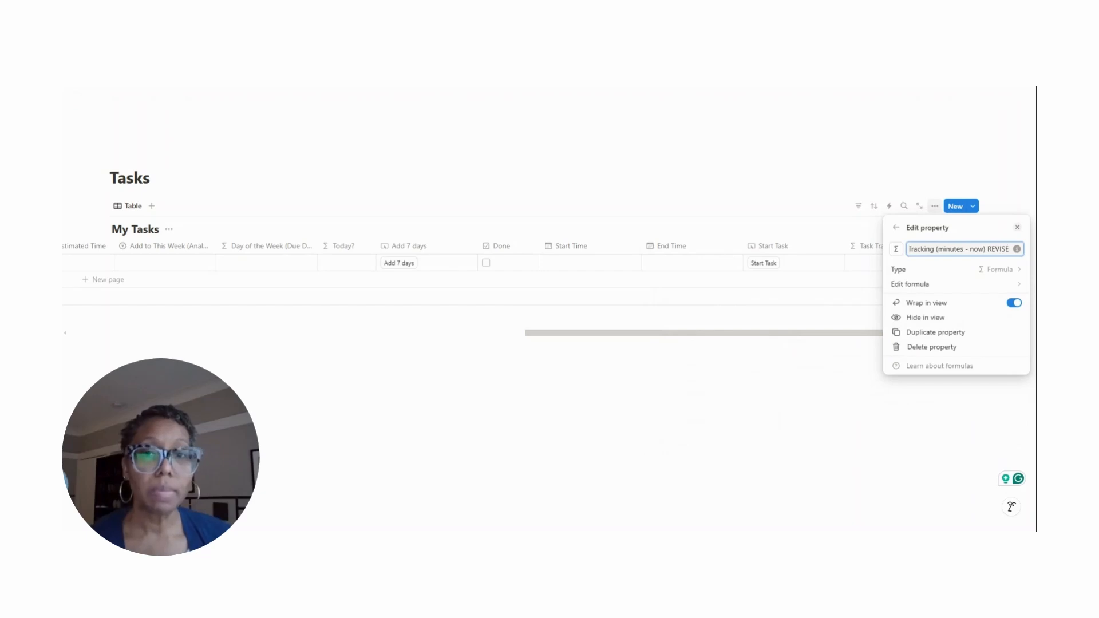
pyautogui.click(834, 410)
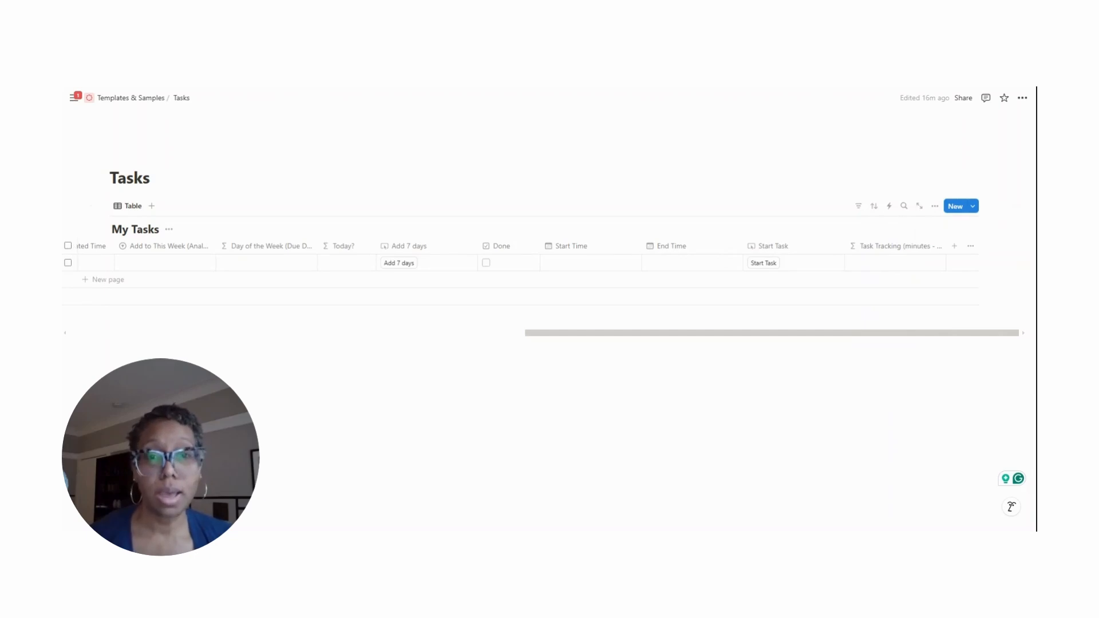
# Add a Formula property named Actual Time to the My Tasks table with the formula now() and close its settings
pyautogui.click(954, 246)
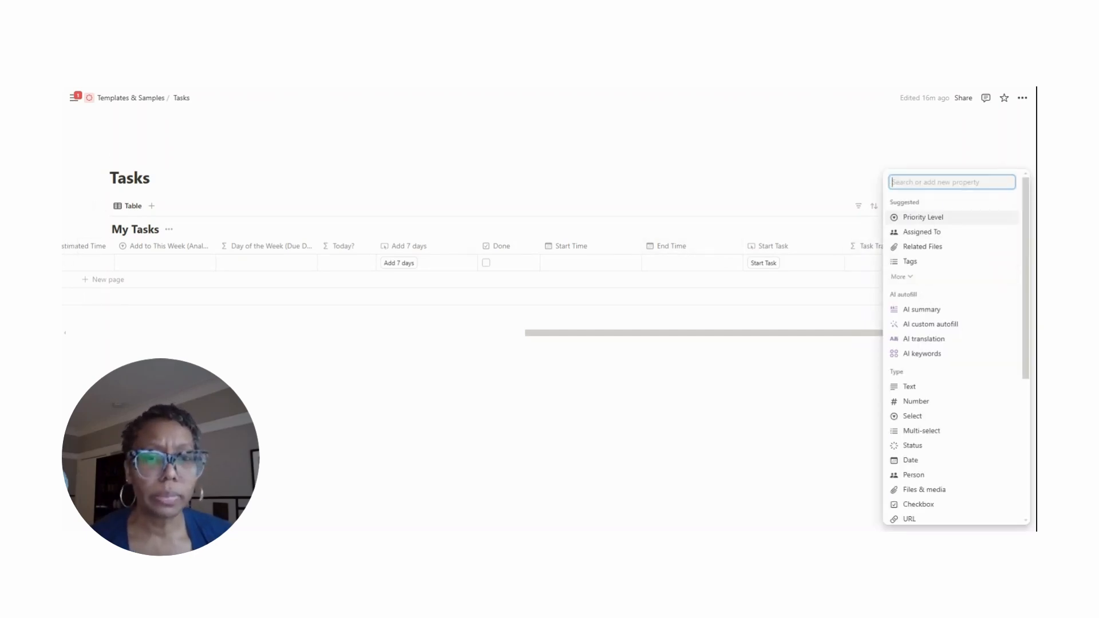
pyautogui.scroll(-3, 927, 436)
pyautogui.click(945, 317)
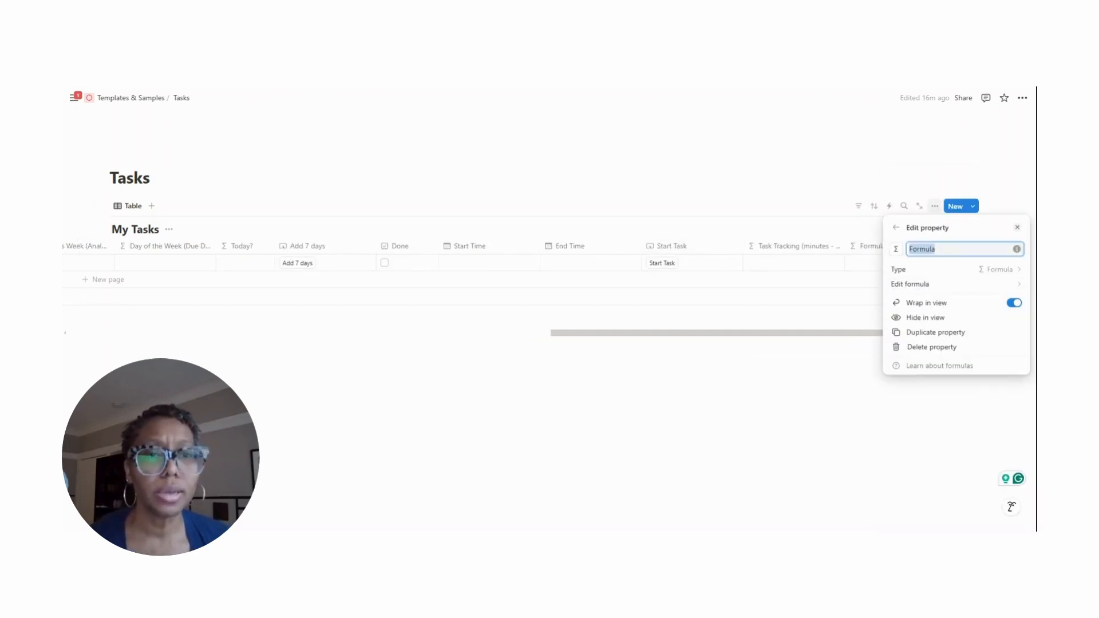
pyautogui.write('Actual Time')
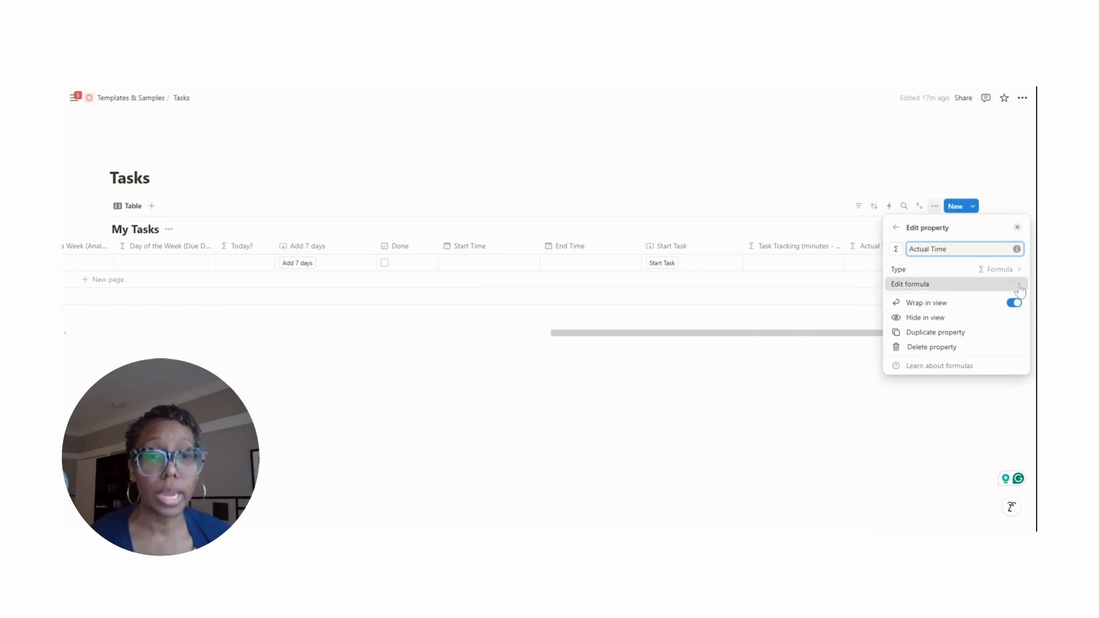
pyautogui.click(916, 284)
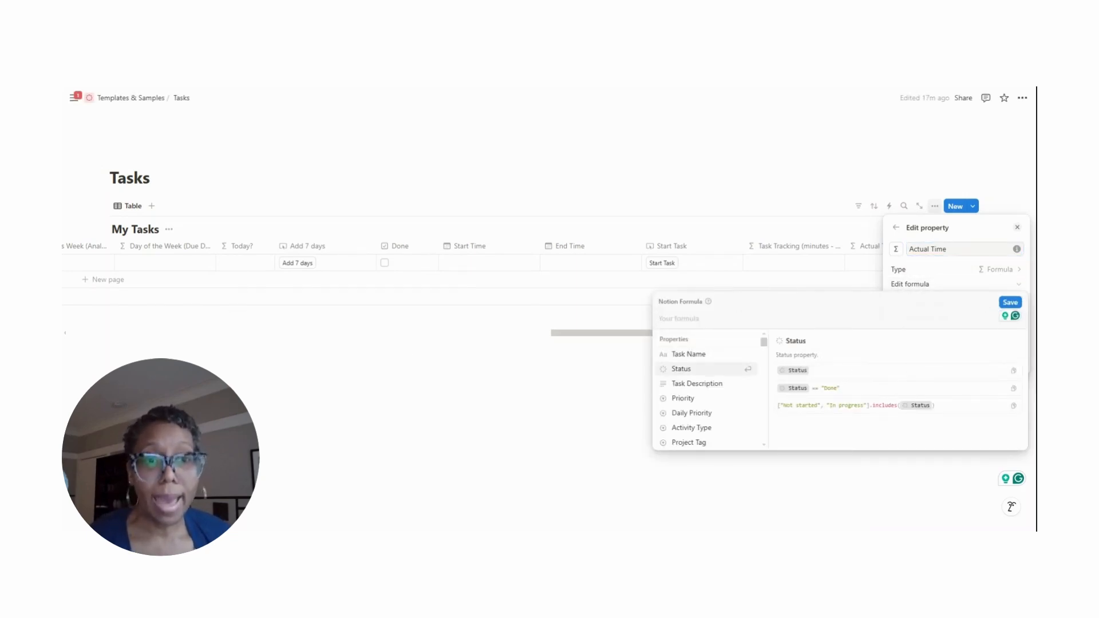
pyautogui.write('now')
pyautogui.click(685, 409)
pyautogui.click(1011, 306)
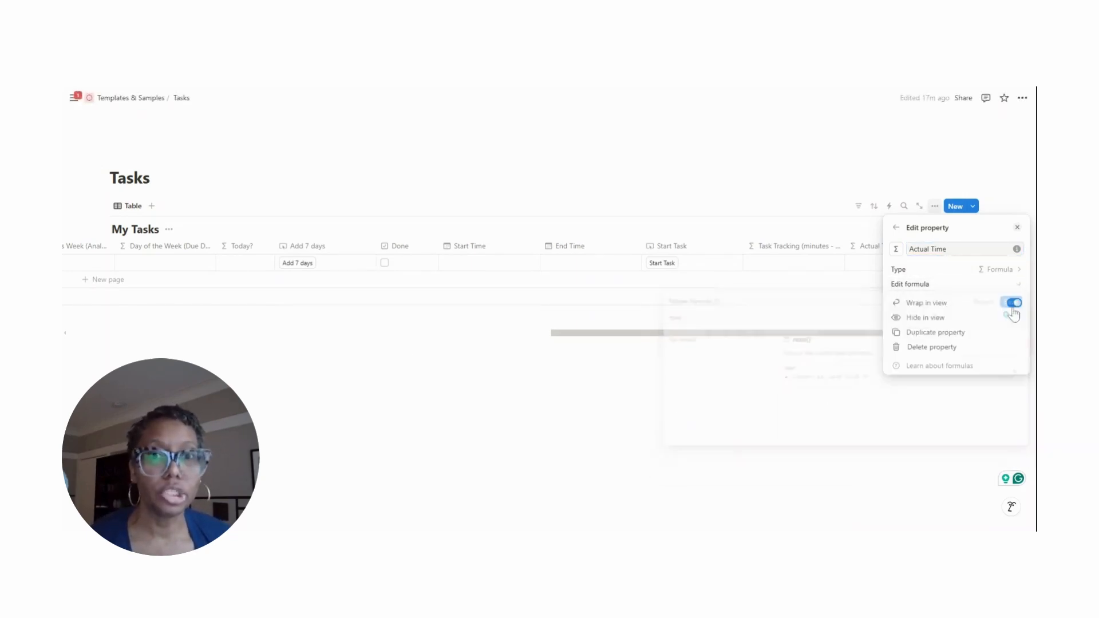
pyautogui.click(864, 270)
# Set the Task Tracking property's formula to dateBetween(Actual Time, Start Time, "minutes"), save it and close the property settings
pyautogui.click(790, 247)
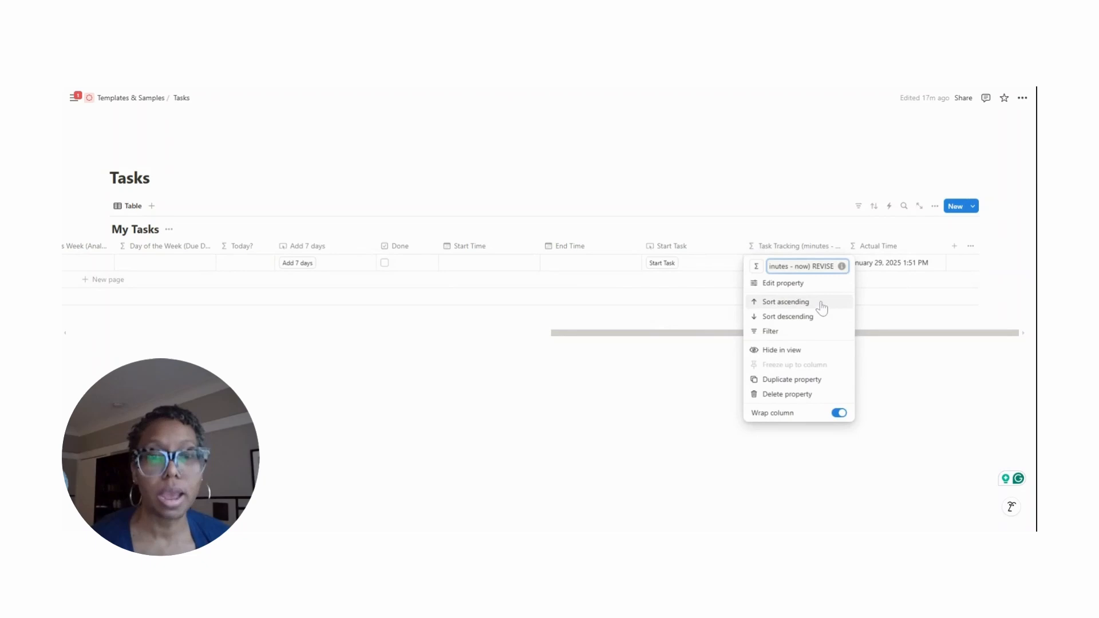
pyautogui.click(794, 286)
pyautogui.click(950, 285)
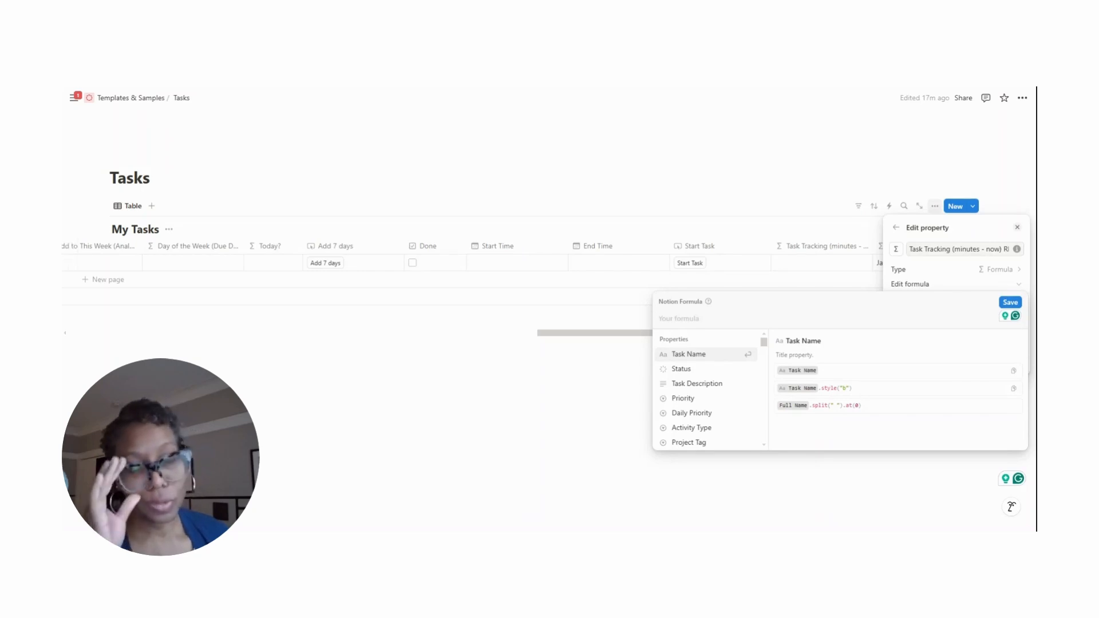
pyautogui.write('dateb')
pyautogui.press('Return')
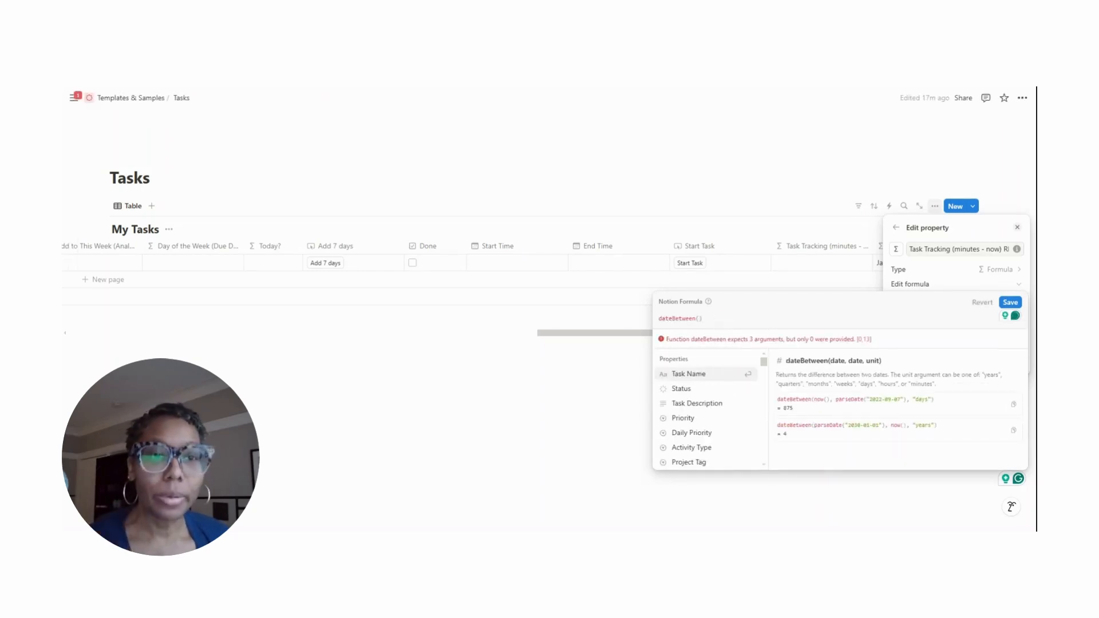
pyautogui.write('act')
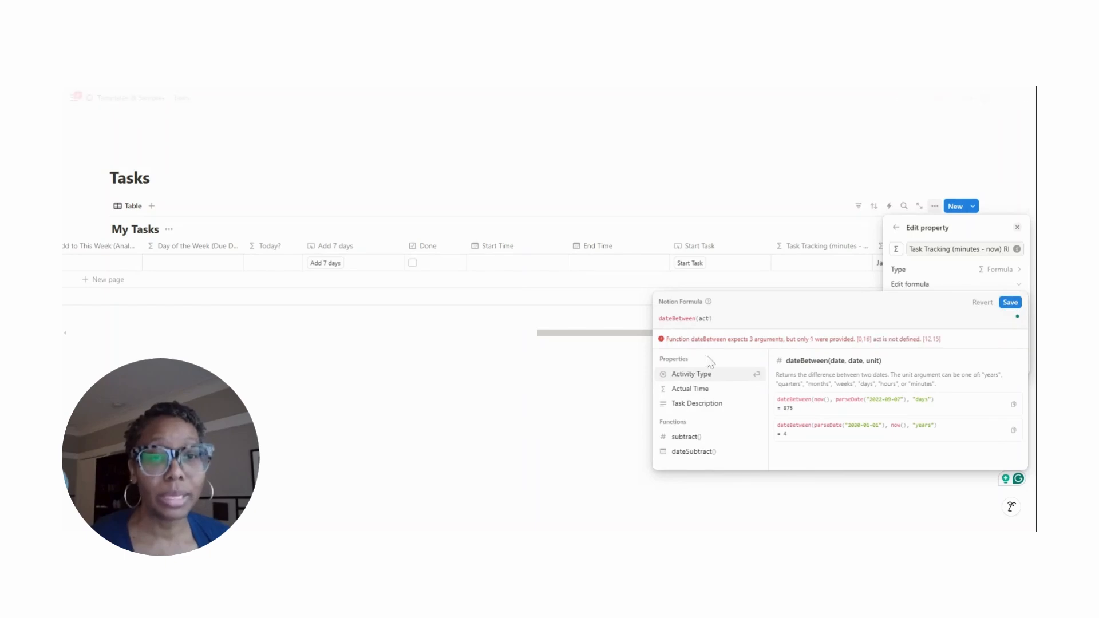
pyautogui.click(704, 389)
pyautogui.write(',start')
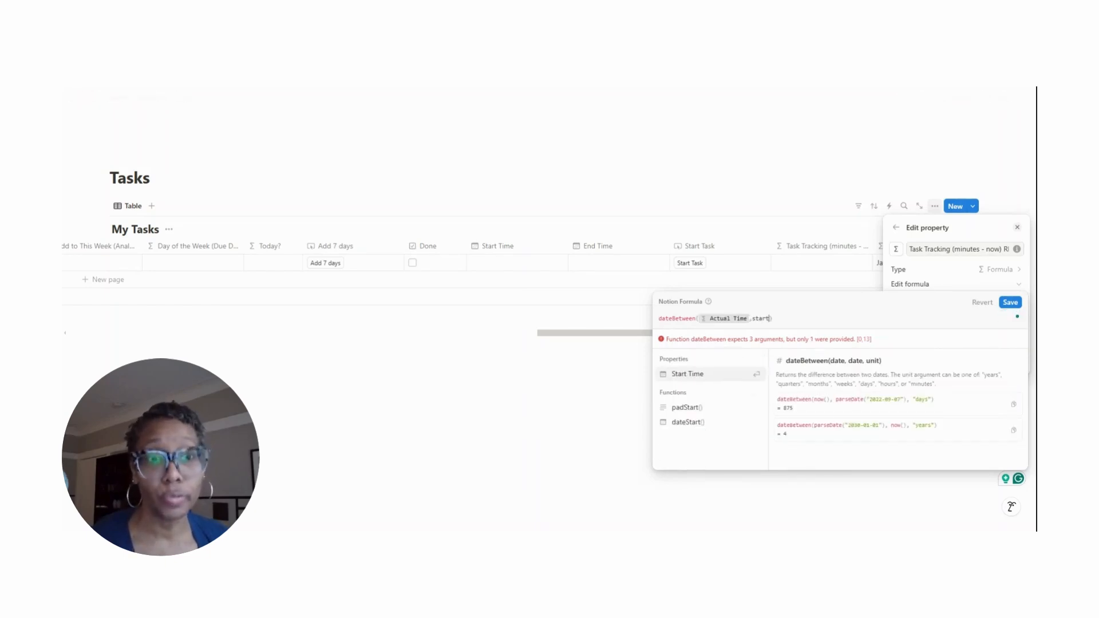
pyautogui.click(730, 387)
pyautogui.write(', ')
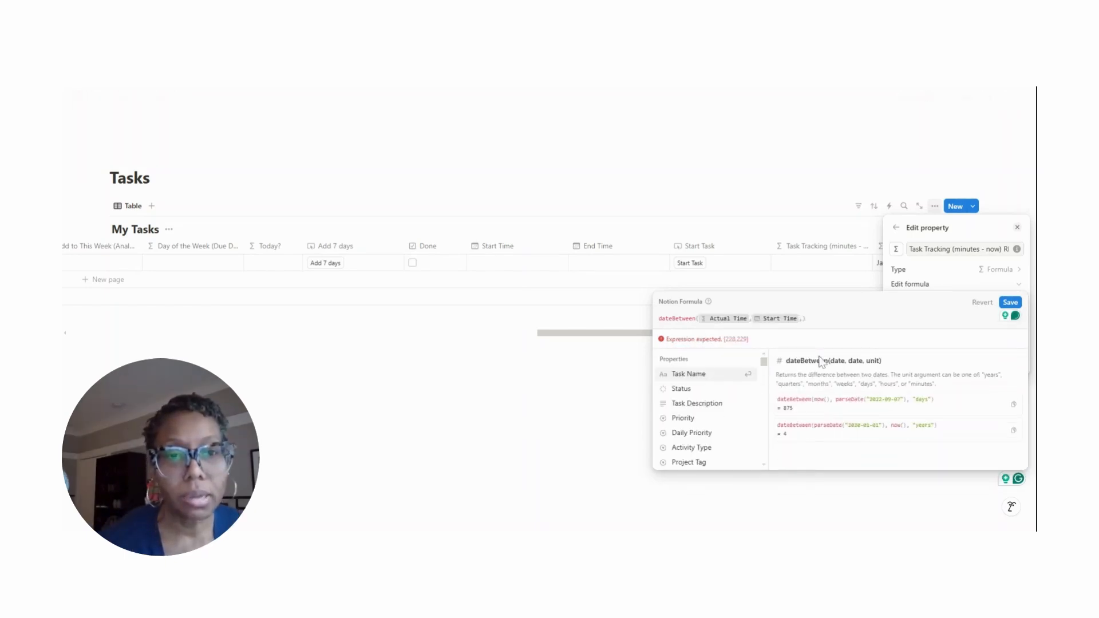
pyautogui.write('"minutes"')
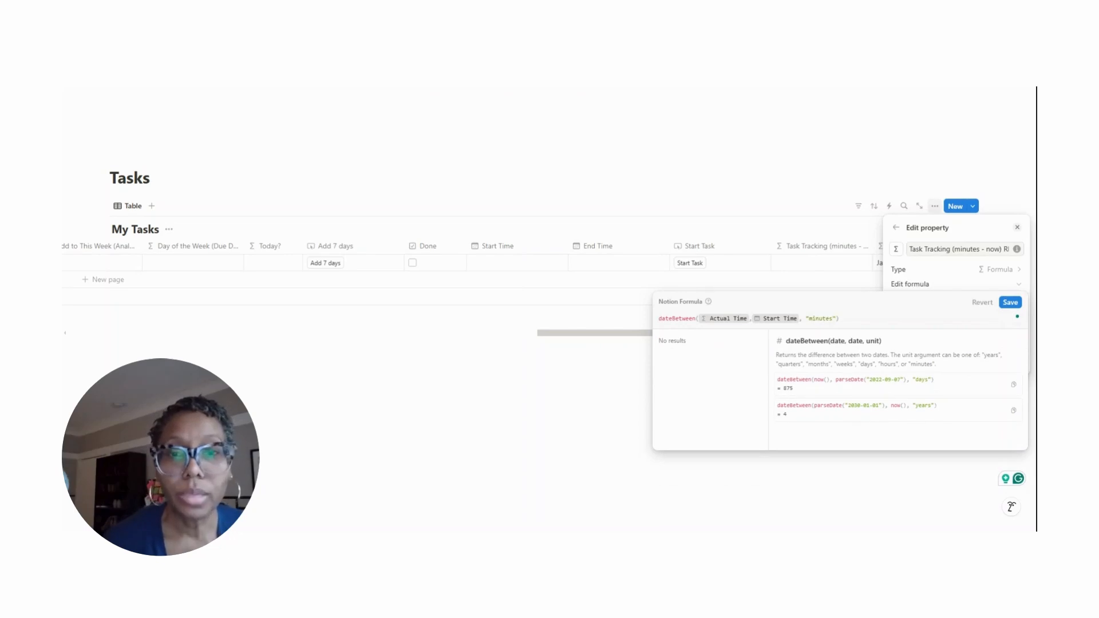
pyautogui.click(1009, 302)
pyautogui.click(668, 417)
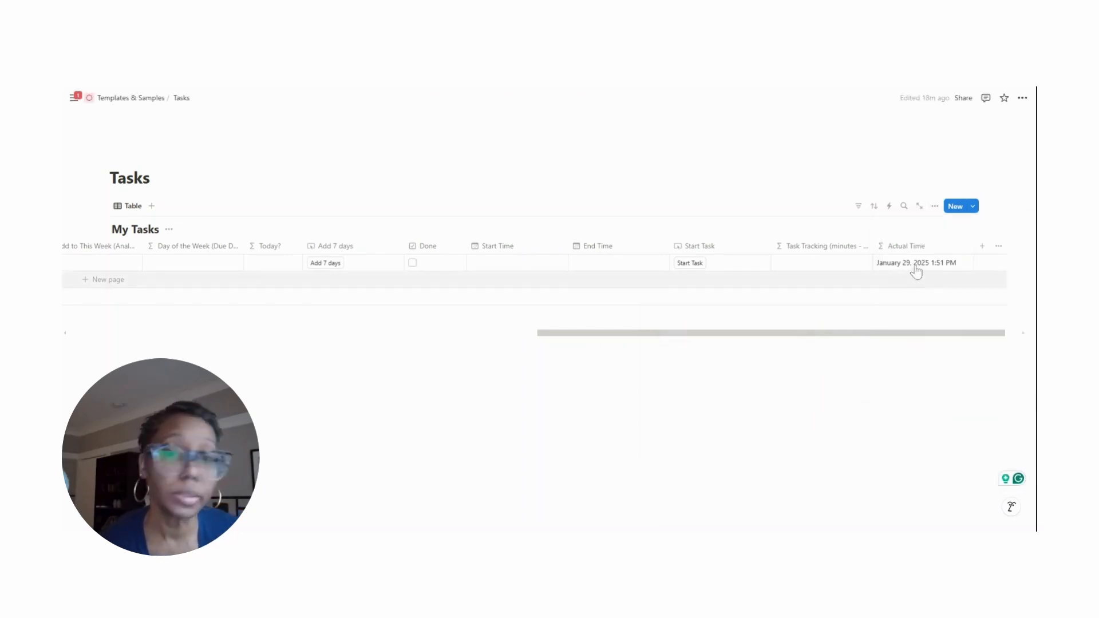
# Run the Start Task button on the task row and change its Start Time to 1:00 PM
pyautogui.moveTo(610, 337); pyautogui.dragTo(677, 337)
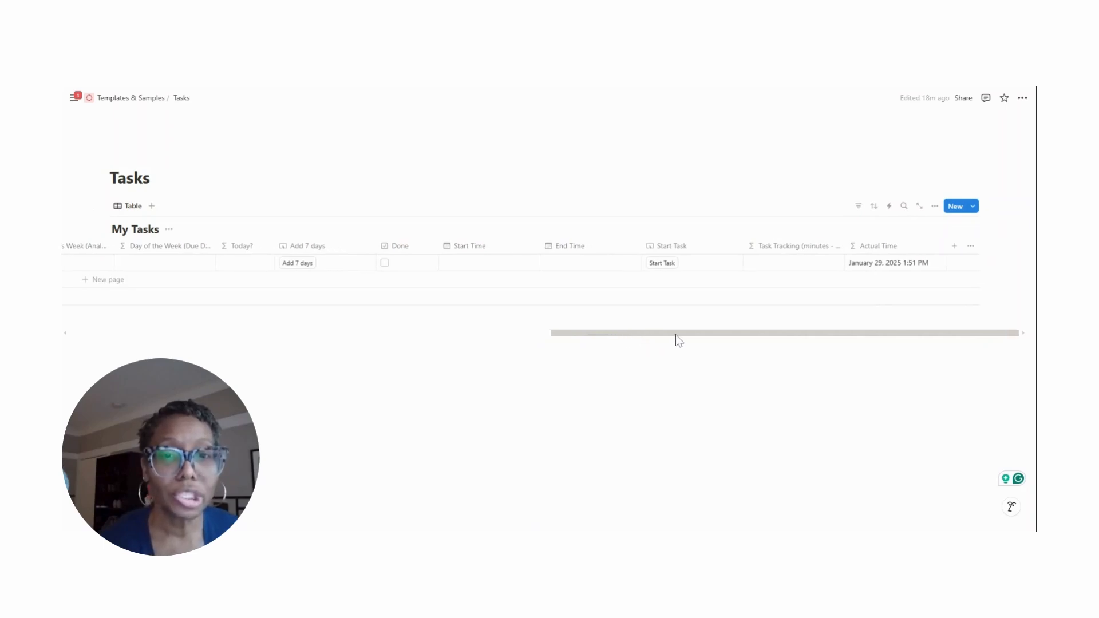
pyautogui.click(663, 264)
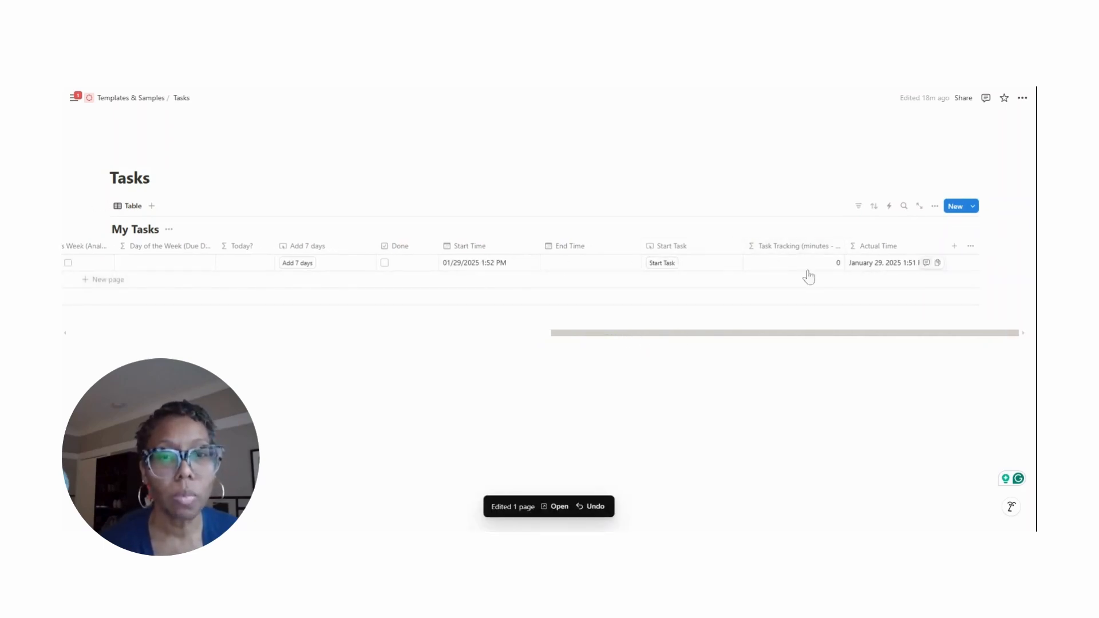
pyautogui.click(491, 267)
pyautogui.click(526, 273)
pyautogui.press('BackSpace')
pyautogui.press('BackSpace')
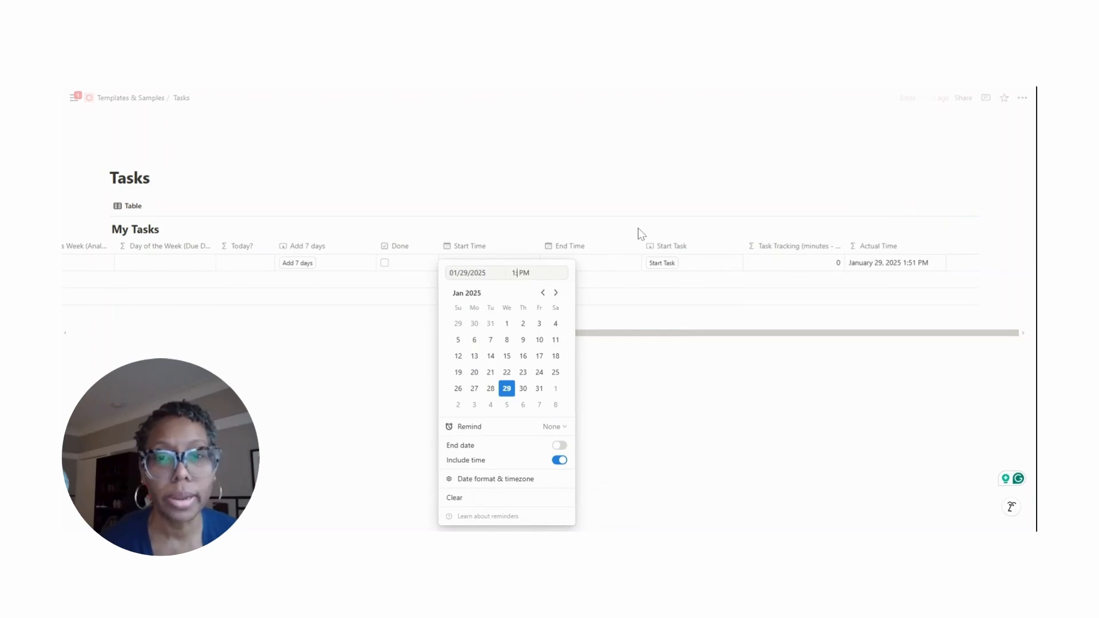
pyautogui.write('00')
pyautogui.click(862, 300)
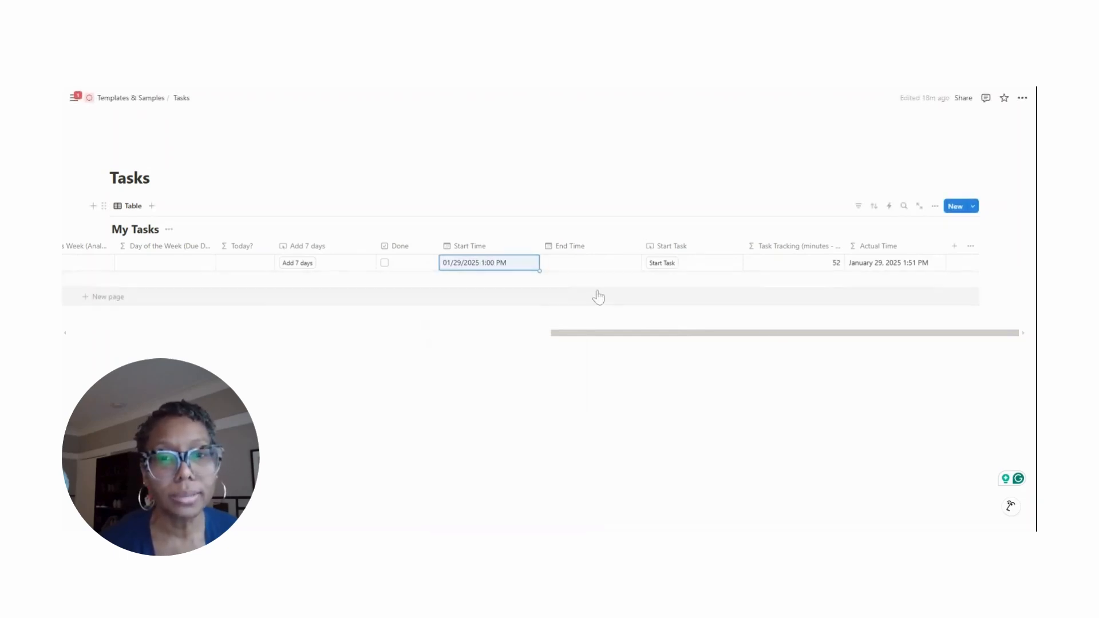
# Clear the task row's Start Time
pyautogui.press('Return')
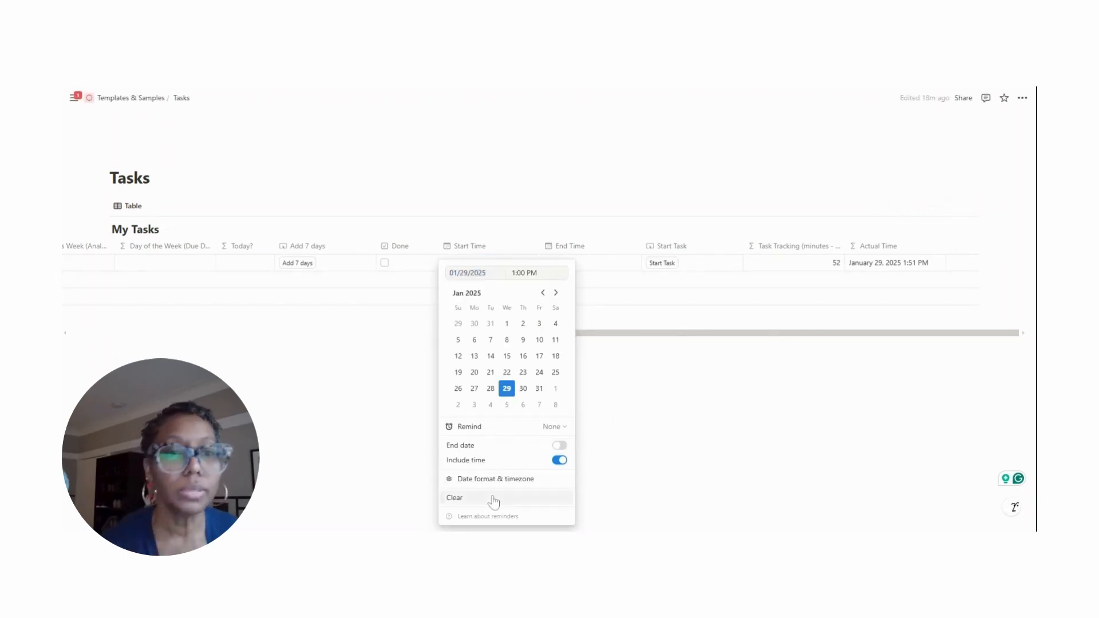
pyautogui.click(493, 500)
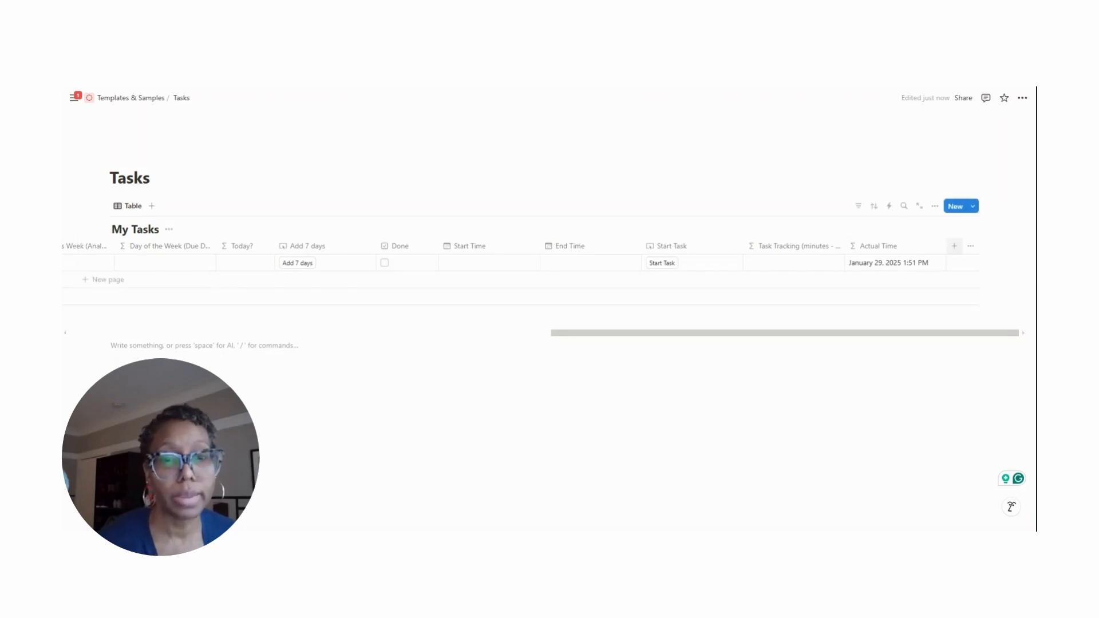
# Add a Formula property named End Time (in minutes) to the My Tasks table
pyautogui.click(955, 248)
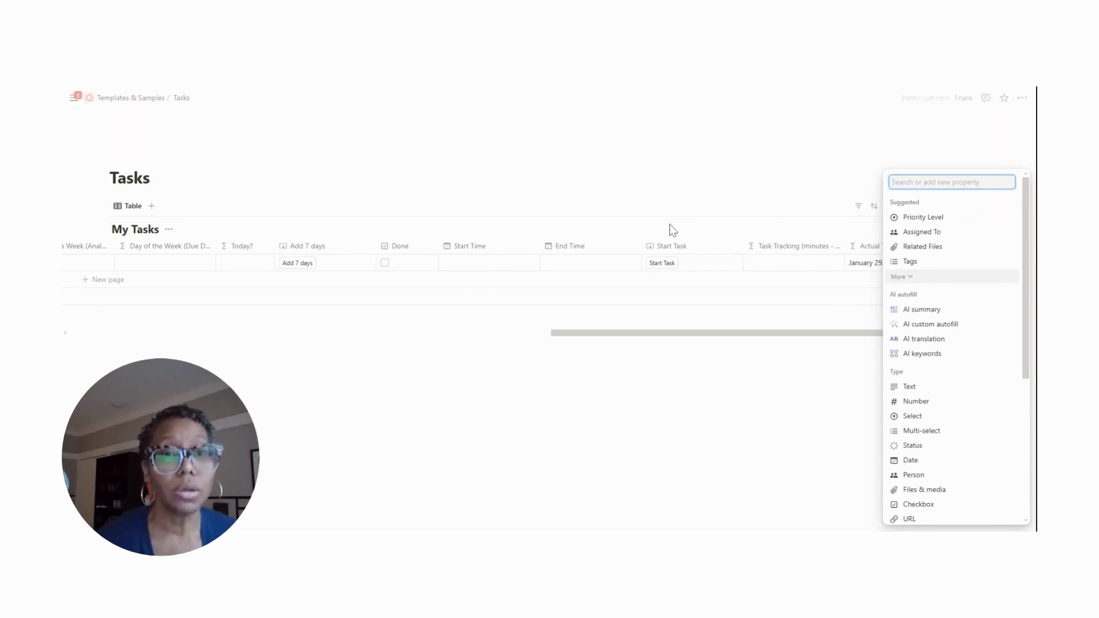
pyautogui.write('E')
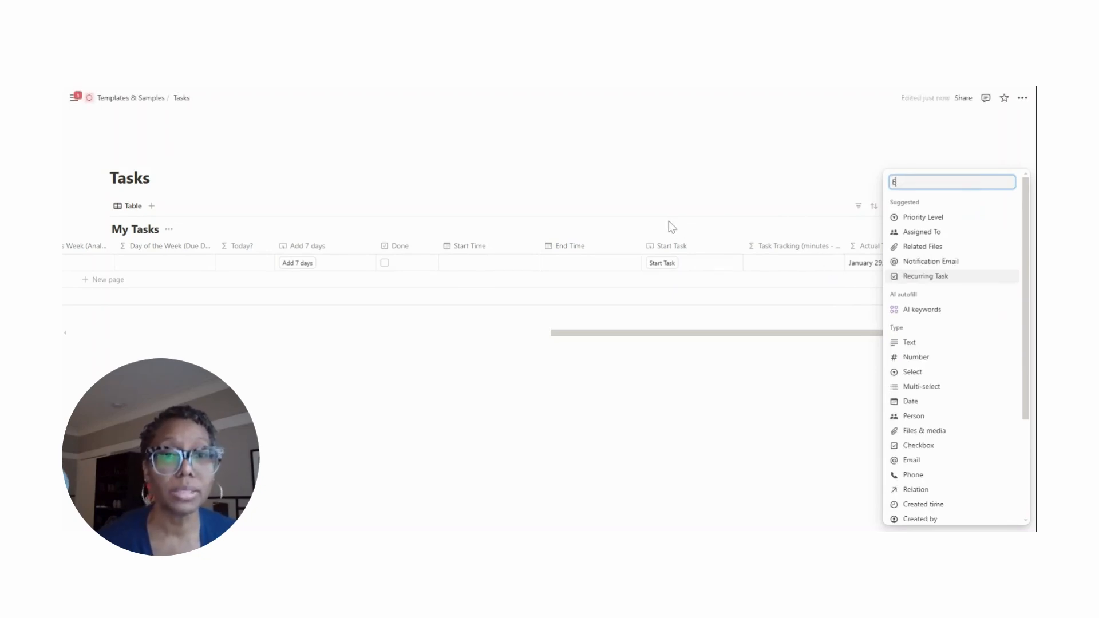
pyautogui.write('nd')
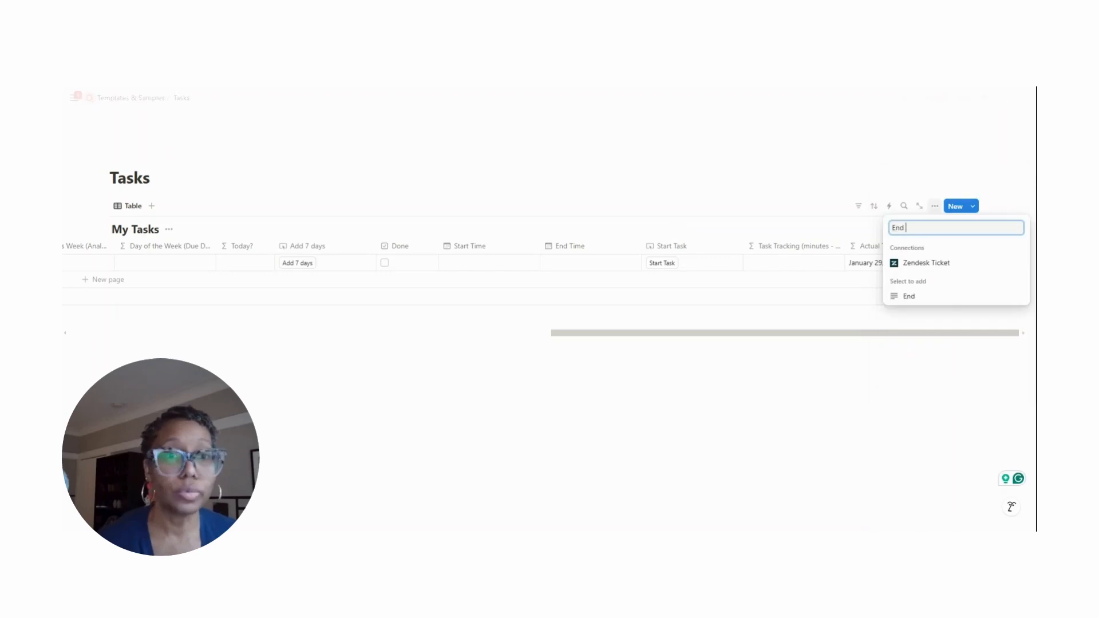
pyautogui.write(' Ti')
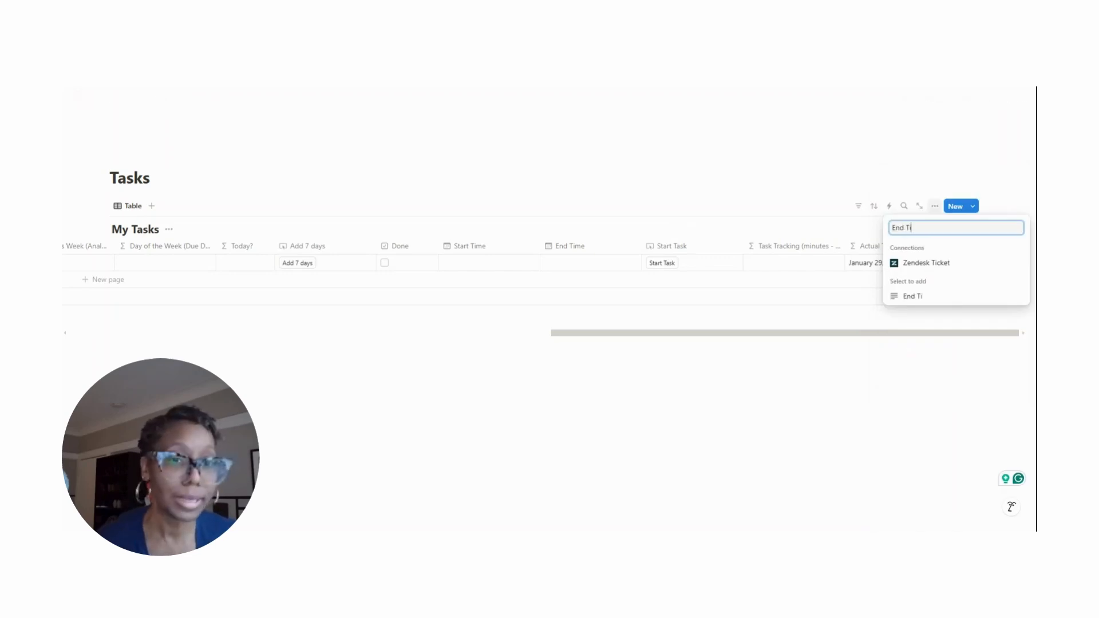
pyautogui.write('me (in minutes')
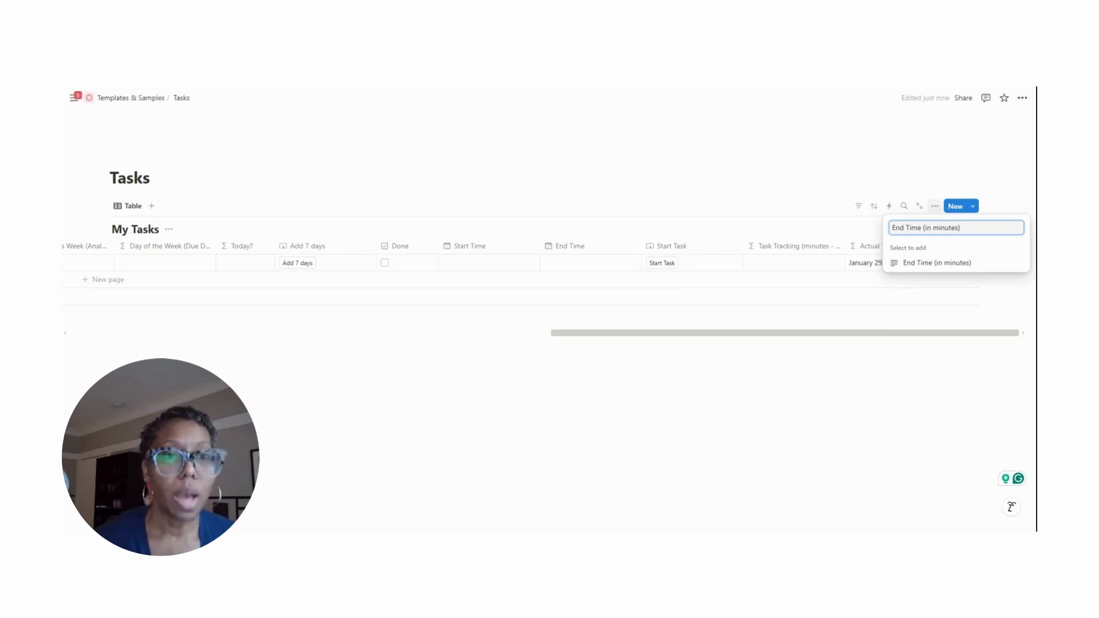
pyautogui.hotkey('ctrl', 'a')
pyautogui.hotkey('ctrl', 'c')
pyautogui.press('BackSpace')
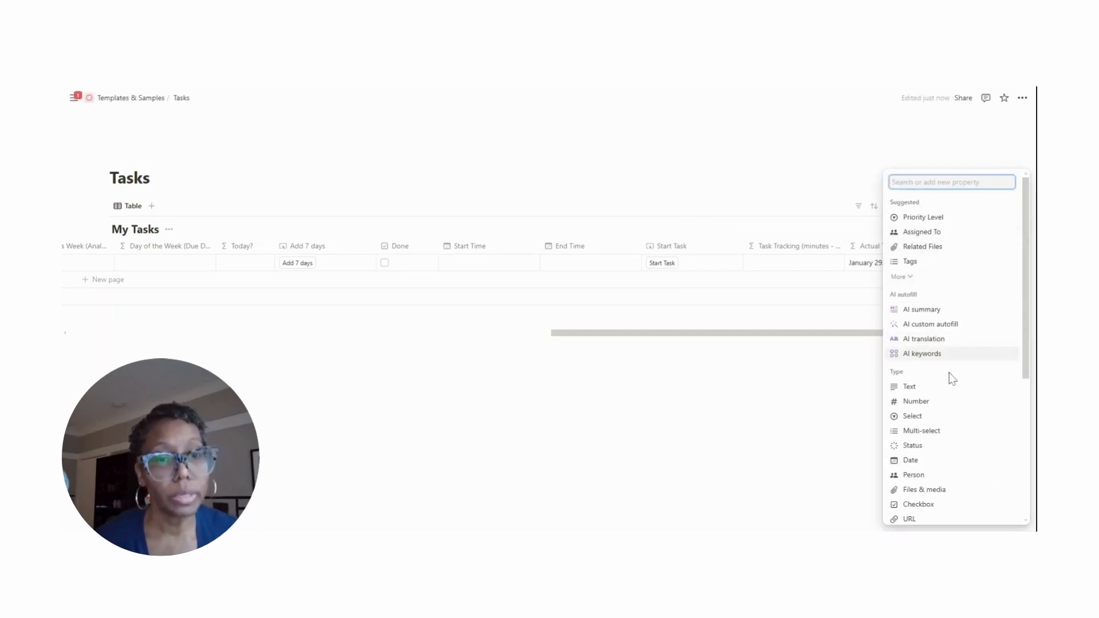
pyautogui.scroll(-4, 919, 466)
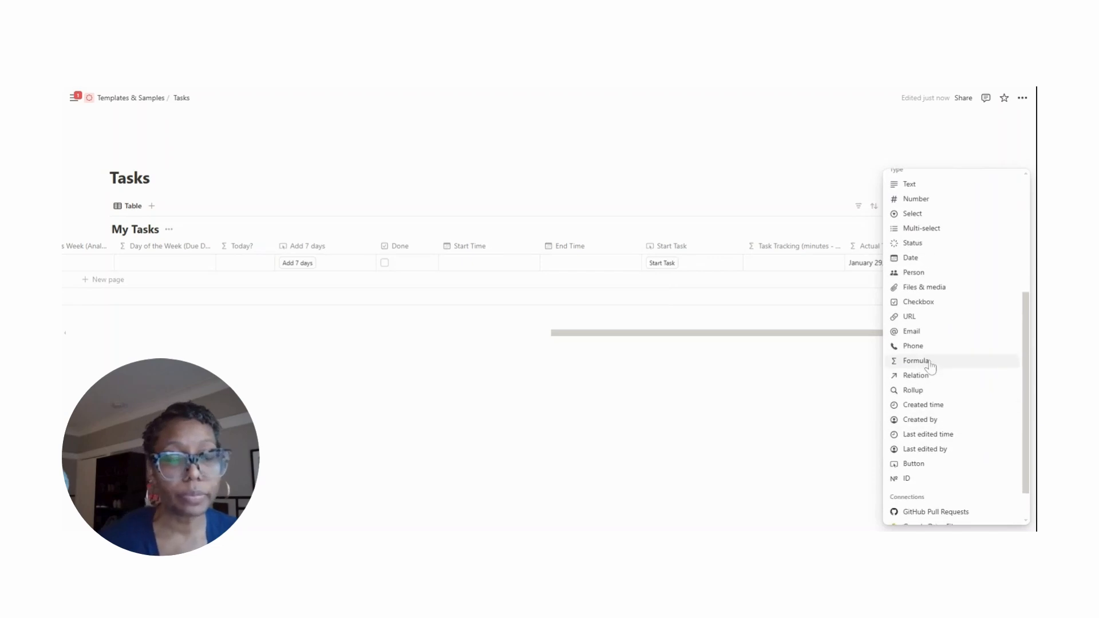
pyautogui.click(929, 365)
pyautogui.hotkey('ctrl', 'v')
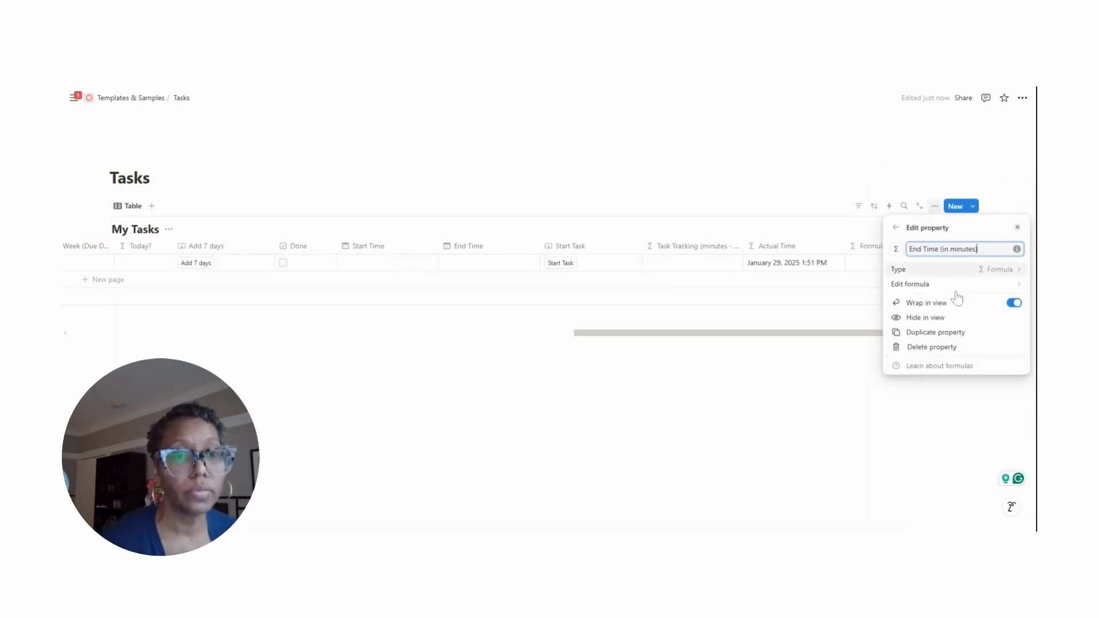
# Set the End Time (in minutes) formula to dateBetween(End Time, Start Time, "minutes"), save it and close the property settings
pyautogui.click(942, 284)
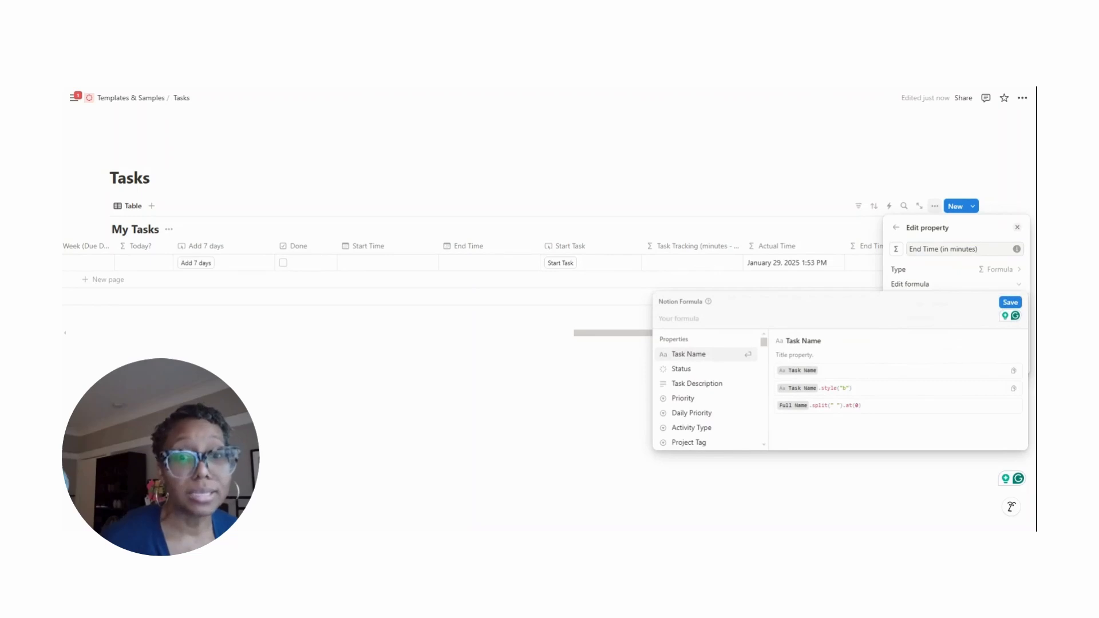
pyautogui.write('dateb')
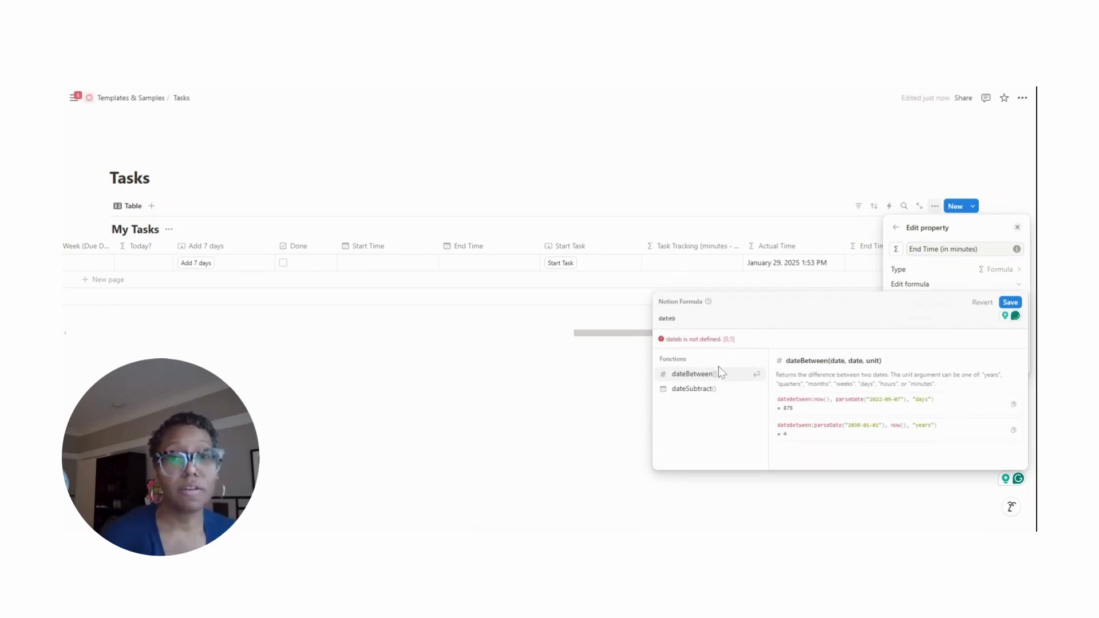
pyautogui.click(719, 376)
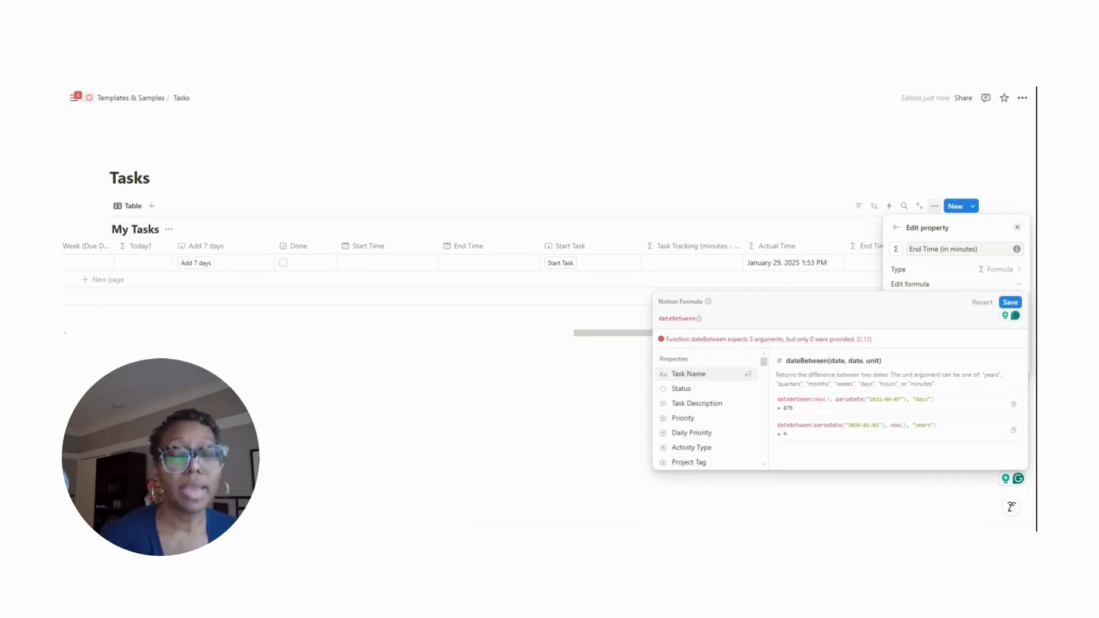
pyautogui.write('end')
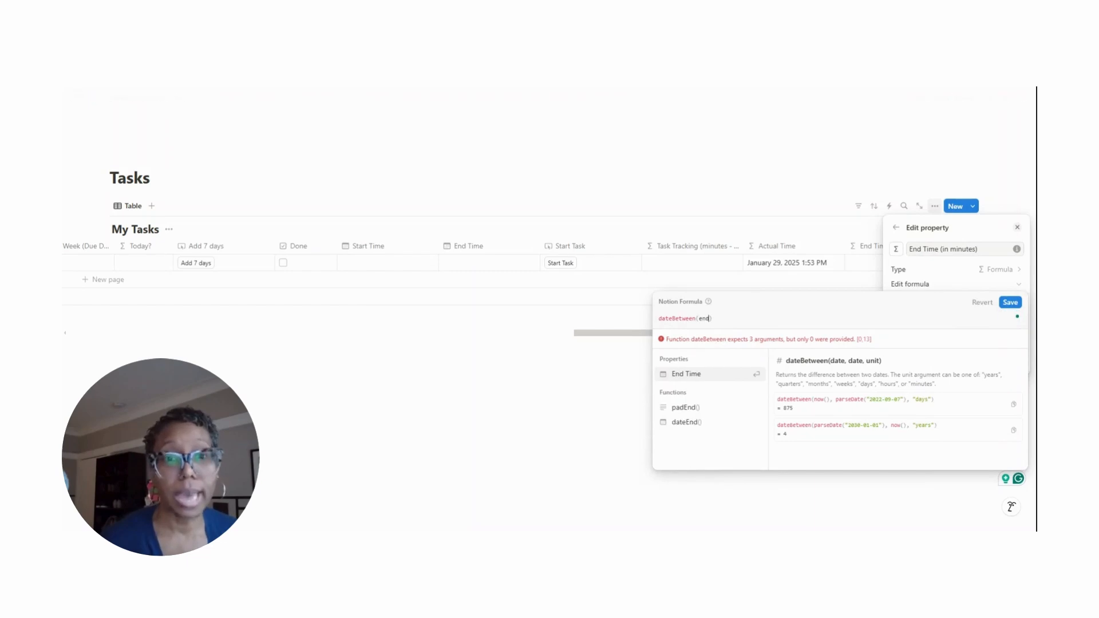
pyautogui.click(728, 391)
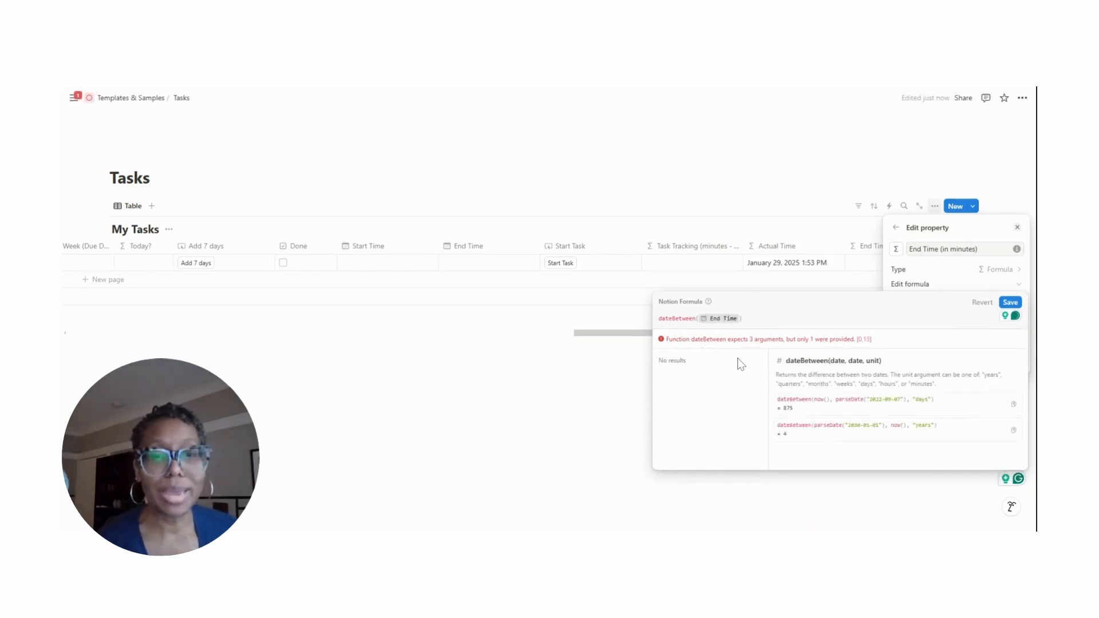
pyautogui.write(', Start')
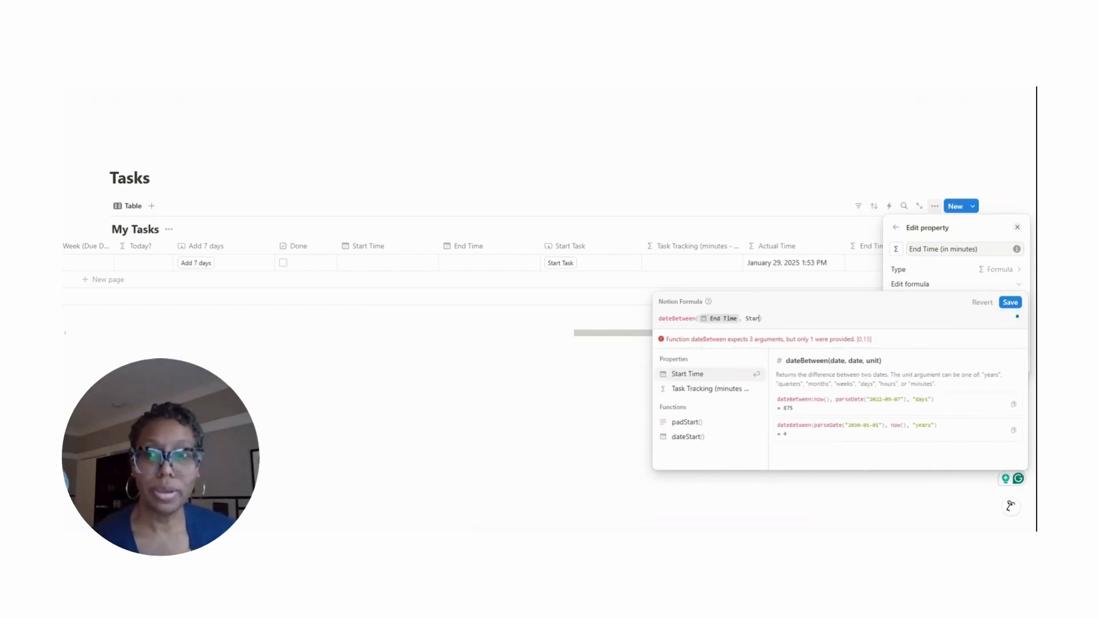
pyautogui.click(724, 378)
pyautogui.write(', "minute')
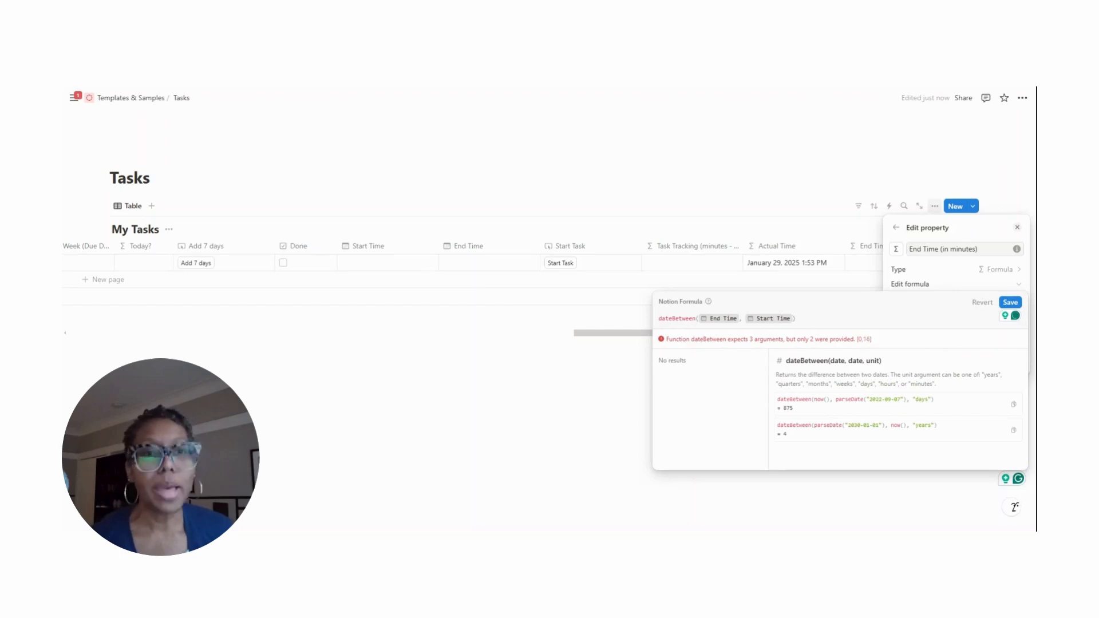
pyautogui.write('s"')
pyautogui.click(1010, 302)
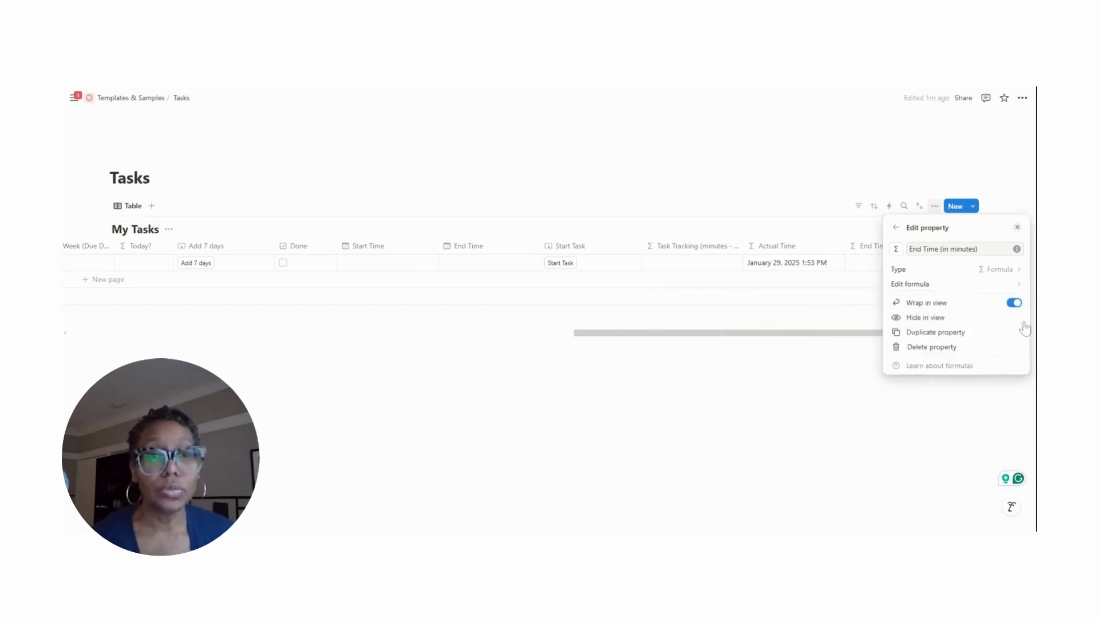
pyautogui.click(1032, 334)
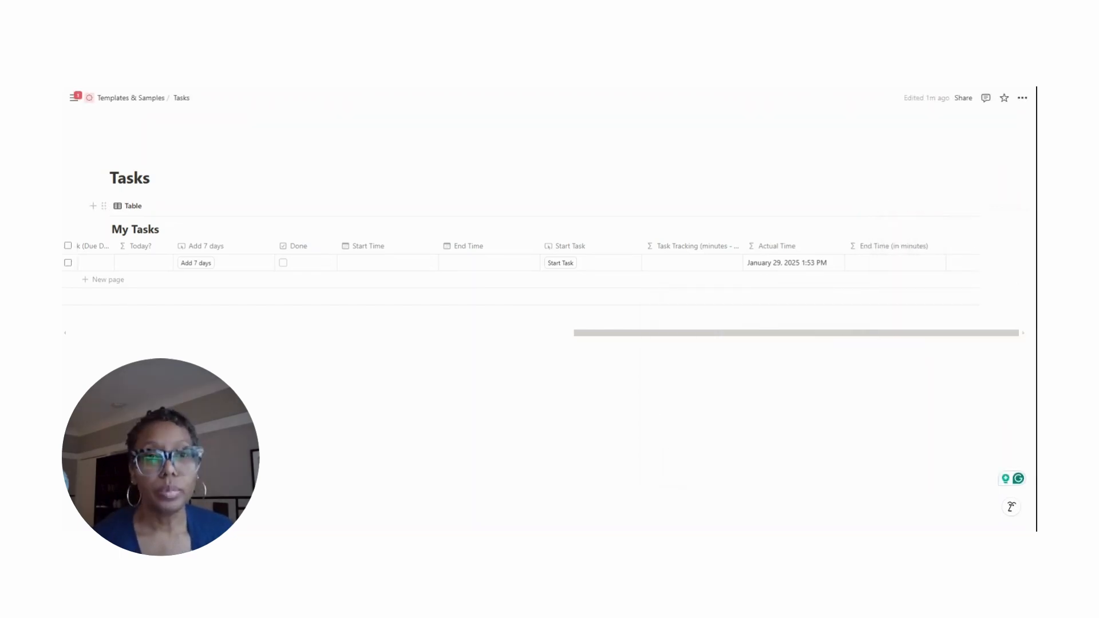
# Add a Button property to the My Tasks table with an automation action that edits This page
pyautogui.click(955, 246)
pyautogui.scroll(-5, 918, 285)
pyautogui.click(918, 366)
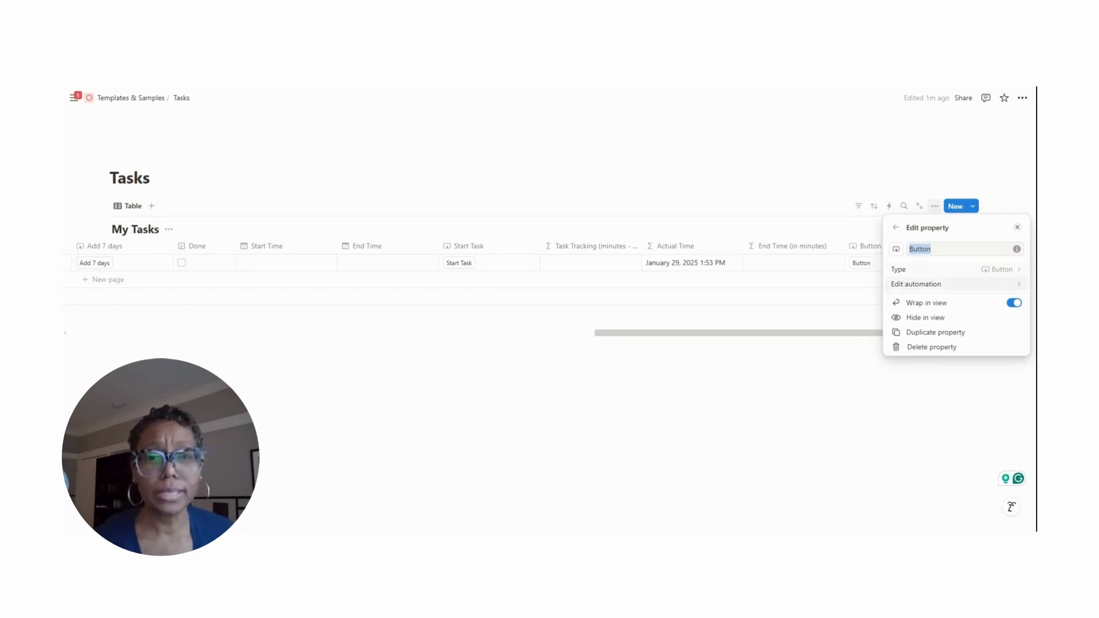
pyautogui.click(944, 284)
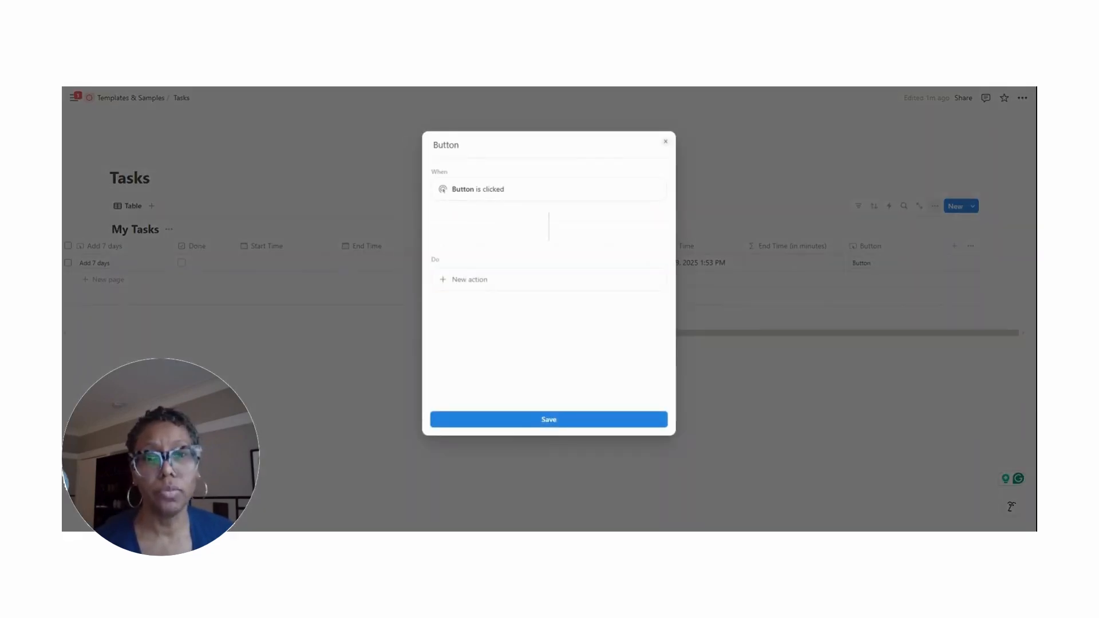
pyautogui.click(468, 285)
pyautogui.click(507, 350)
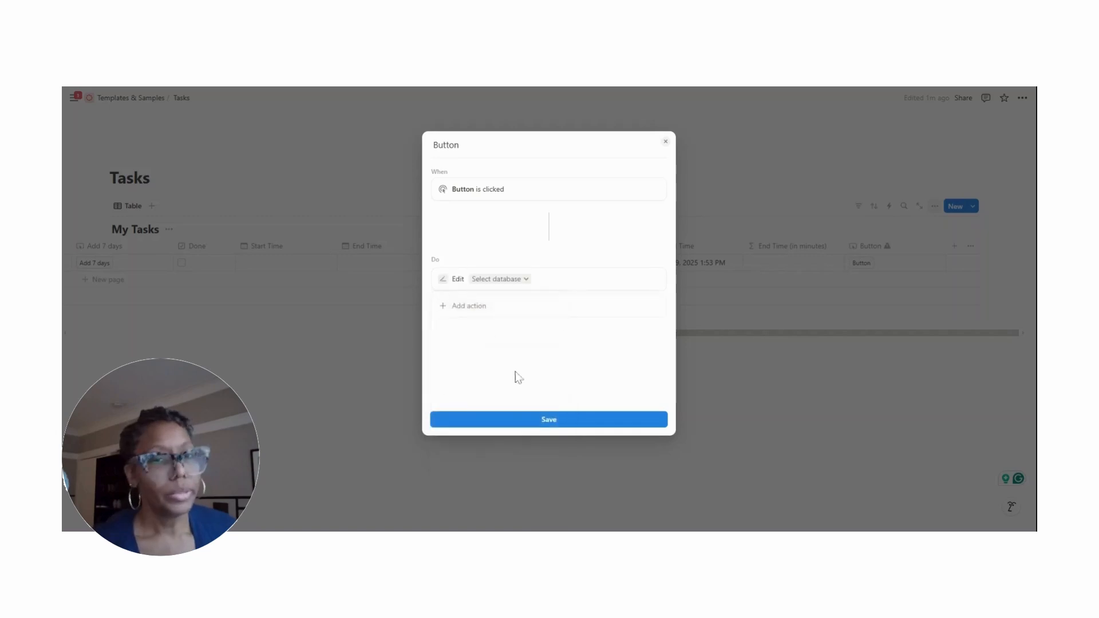
pyautogui.click(476, 329)
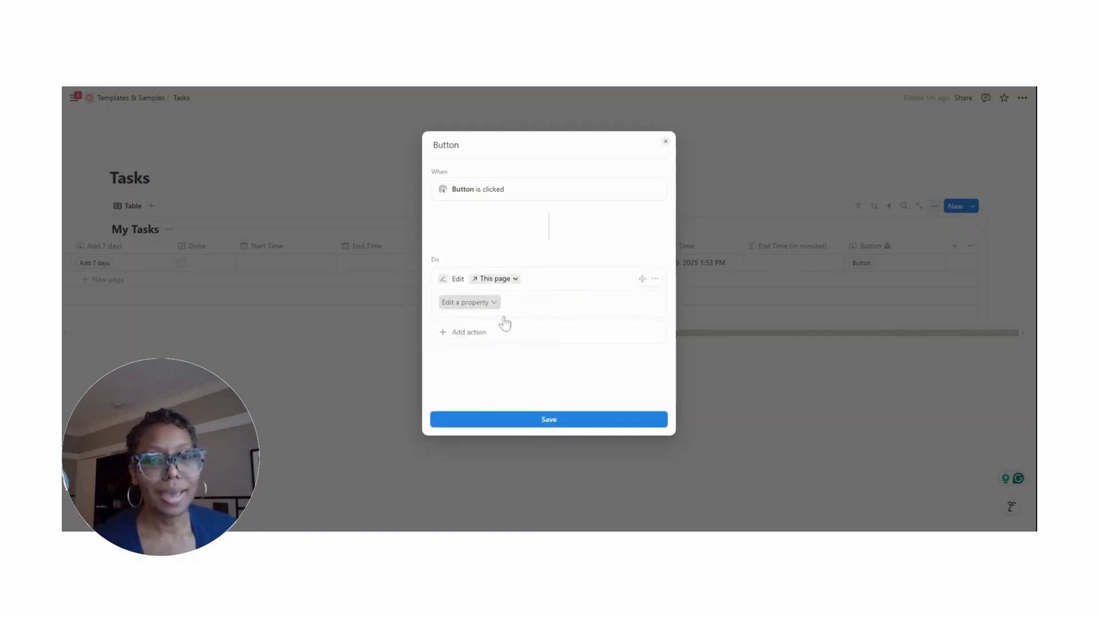
# Make the button's page edit set End Time to Time triggered and Status to Done
pyautogui.click(480, 302)
pyautogui.click(449, 426)
pyautogui.click(528, 304)
pyautogui.click(595, 338)
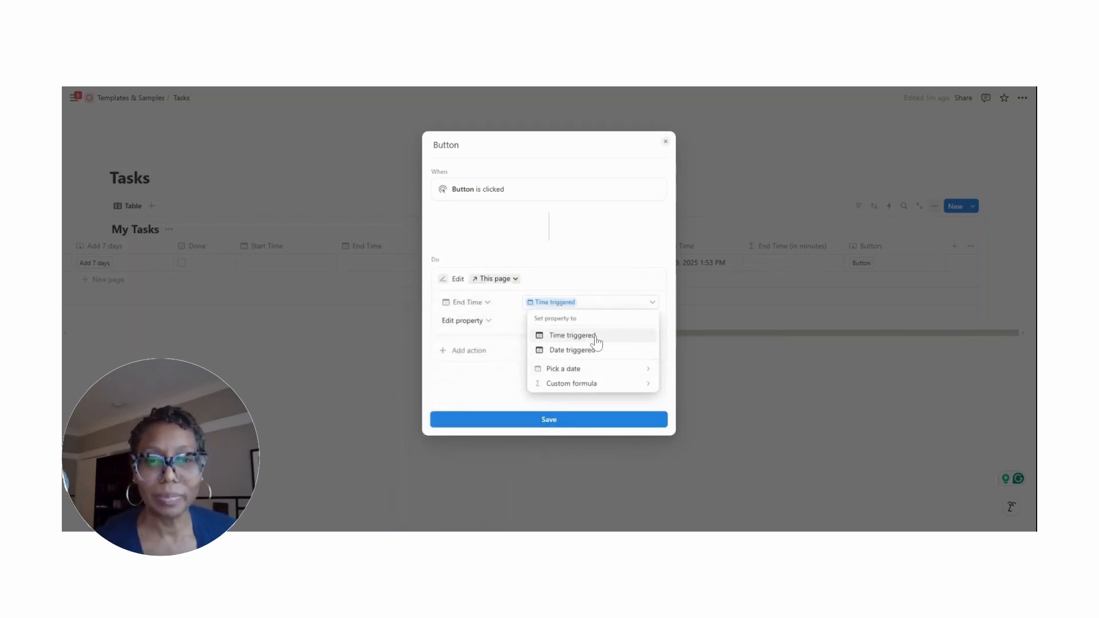
pyautogui.click(459, 291)
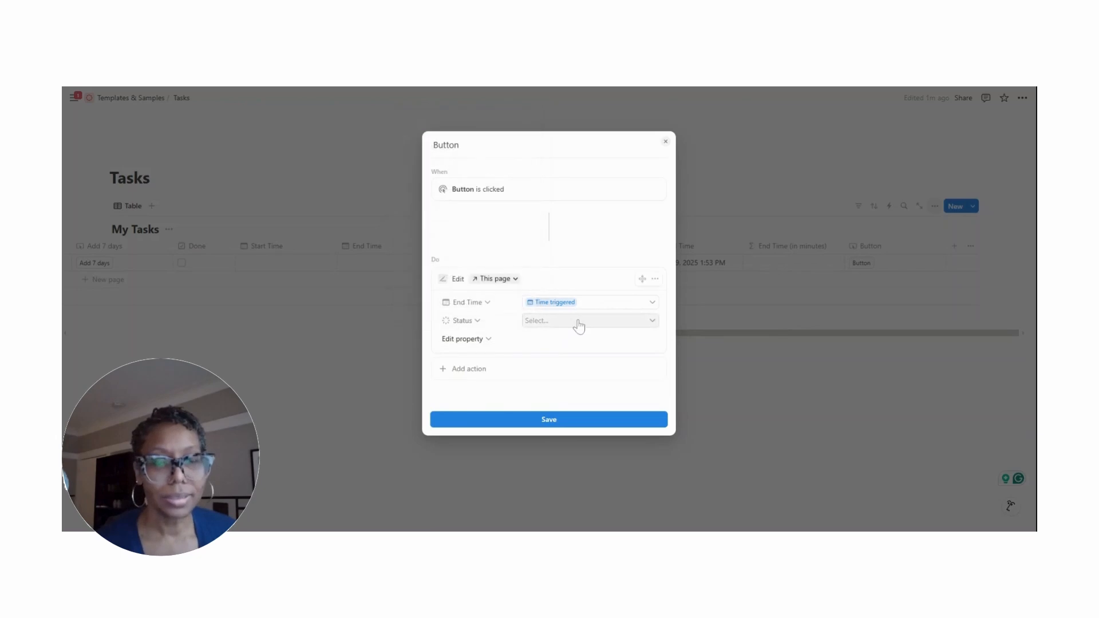
pyautogui.click(578, 324)
pyautogui.click(549, 452)
# Add the Done property to the button's page edit, save the automation and close the property settings
pyautogui.click(467, 340)
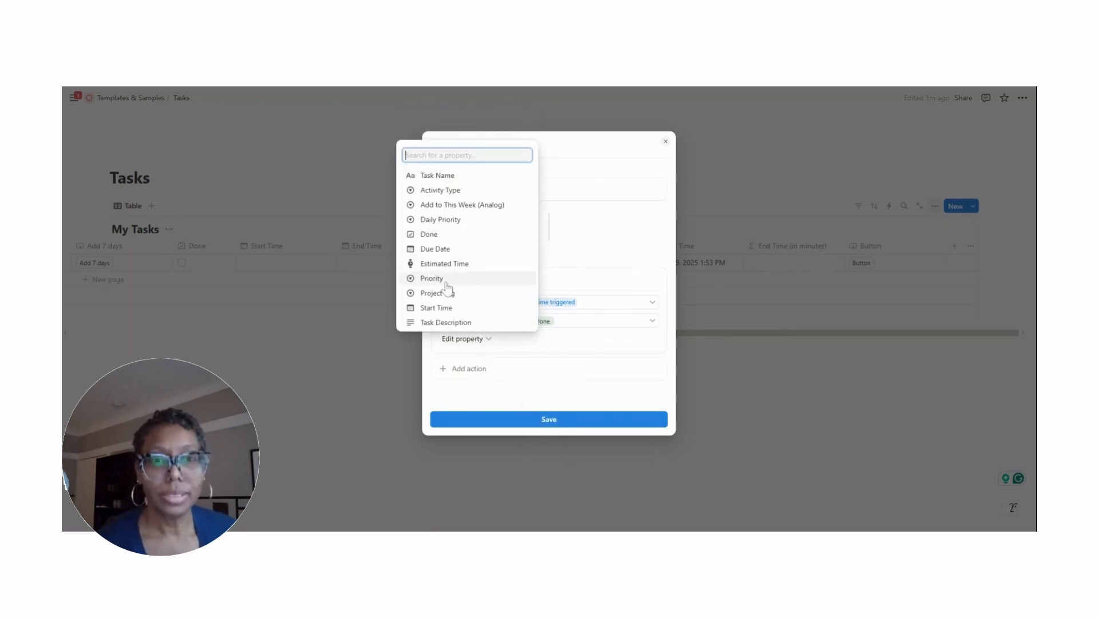
pyautogui.click(446, 234)
pyautogui.click(564, 339)
pyautogui.click(549, 387)
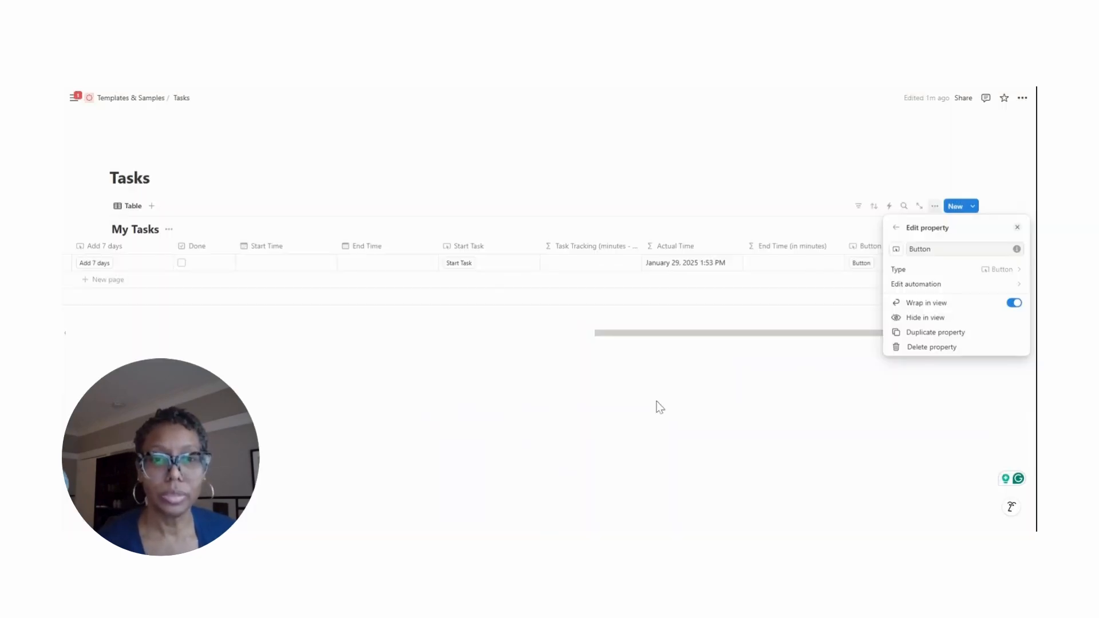
pyautogui.press('Escape')
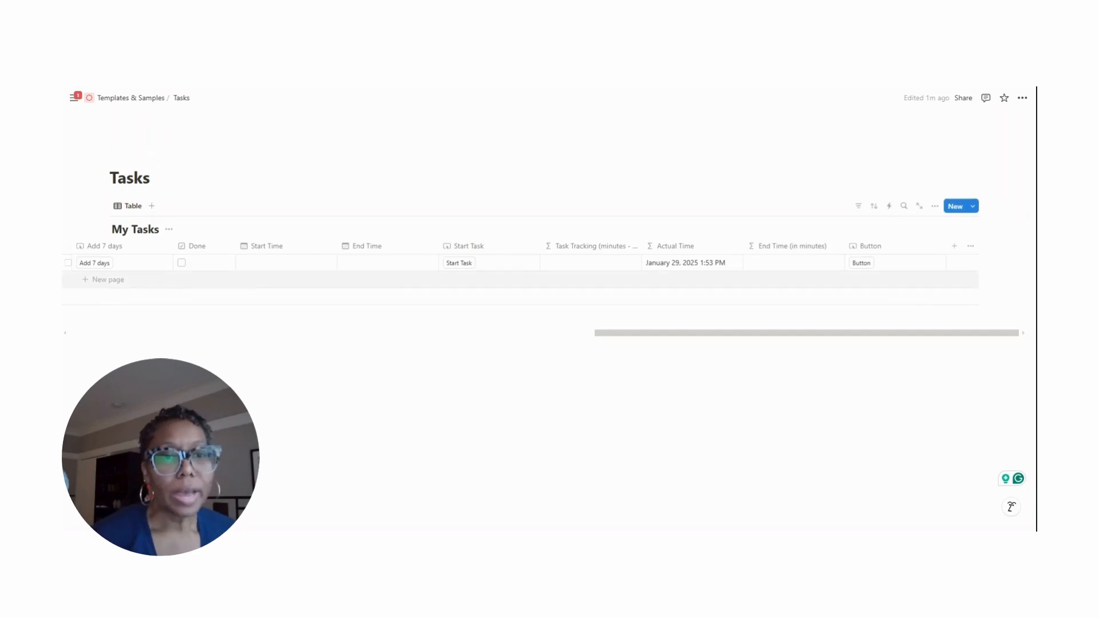
# Add a new formula property named Total Minutes to the My Tasks table
pyautogui.click(953, 246)
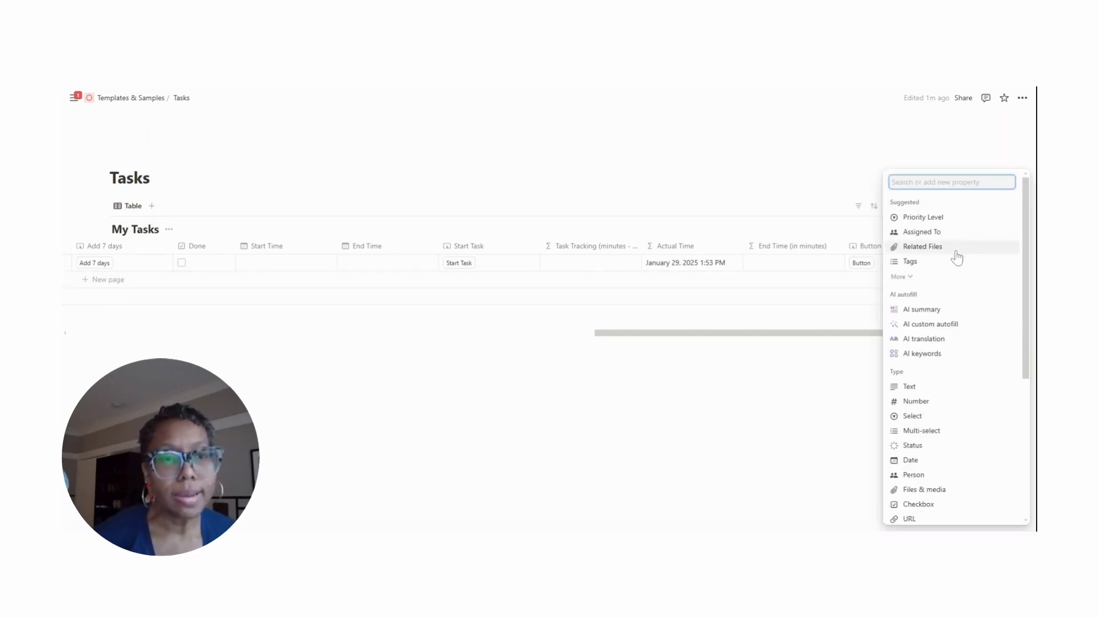
pyautogui.scroll(-3, 939, 339)
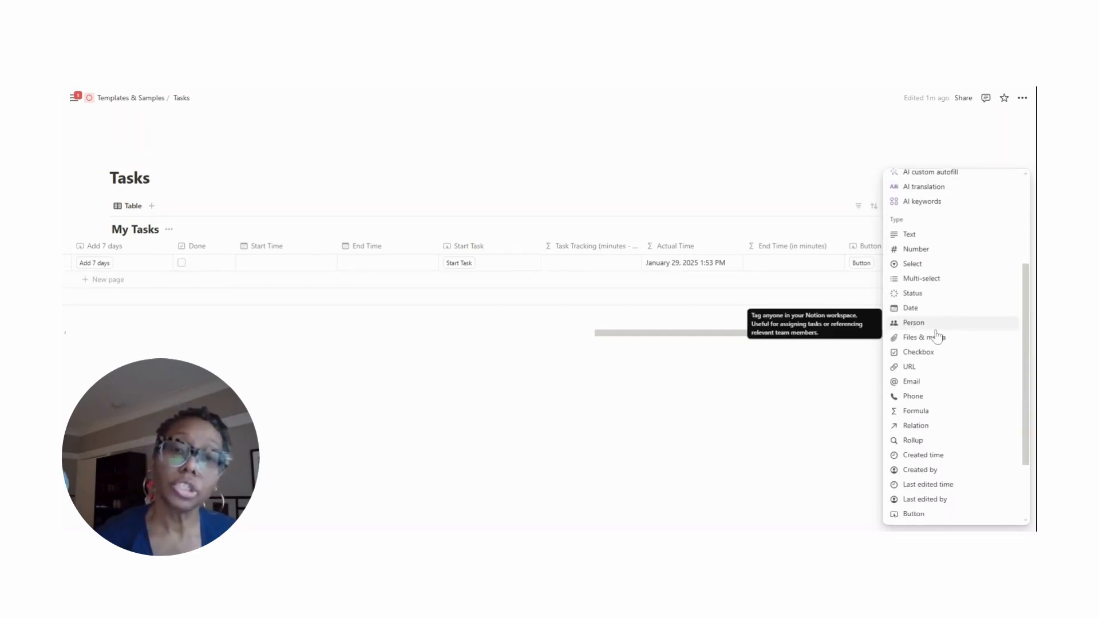
pyautogui.scroll(-2, 939, 339)
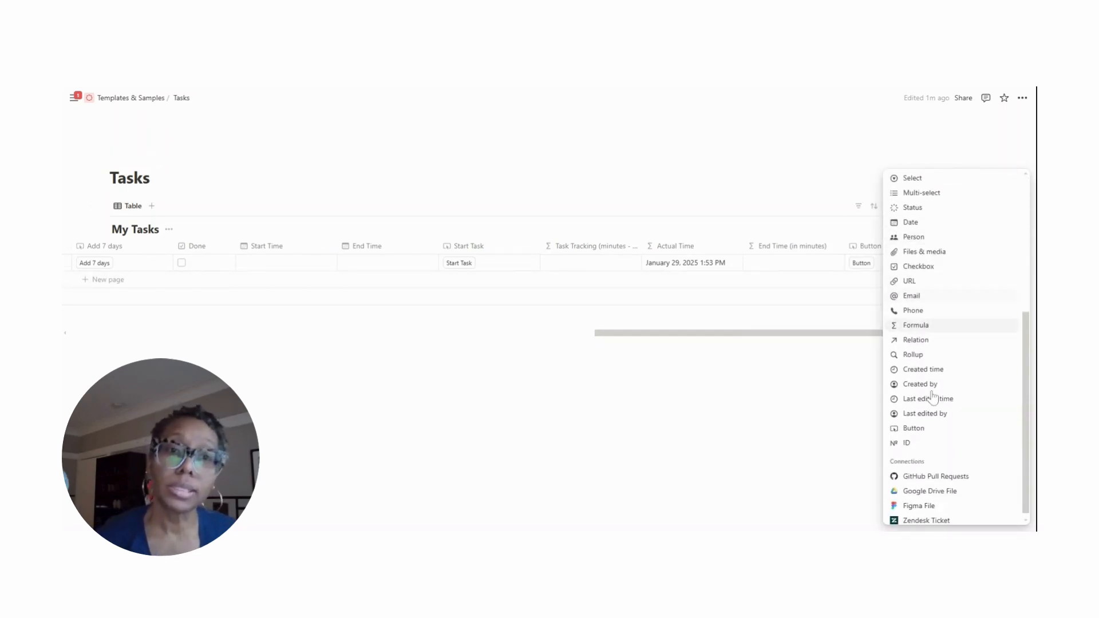
pyautogui.click(919, 320)
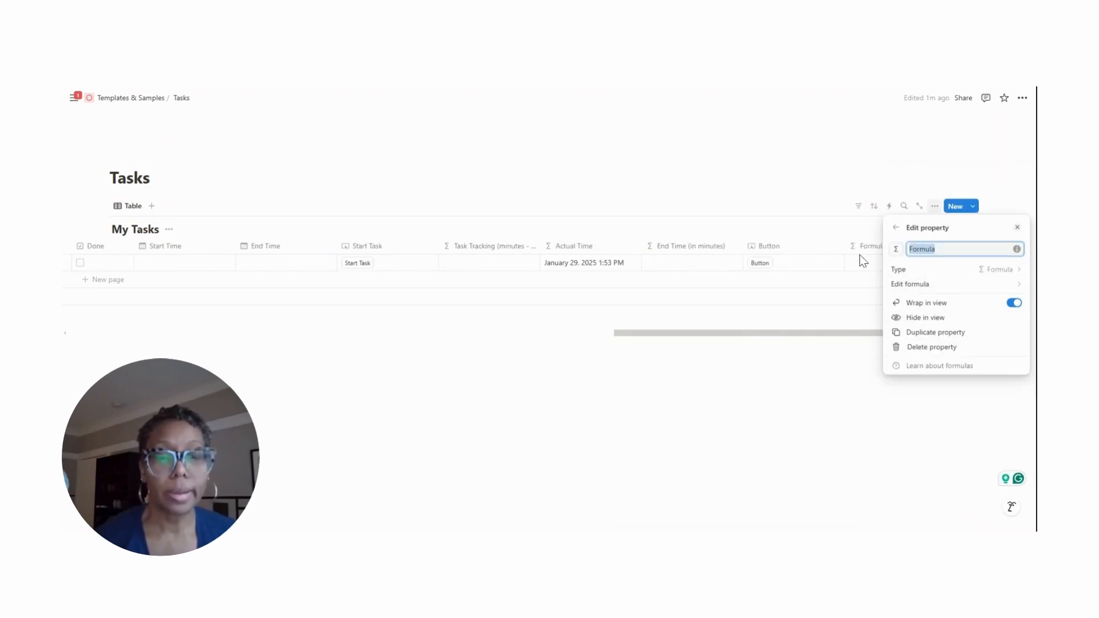
pyautogui.write('Total Minutes')
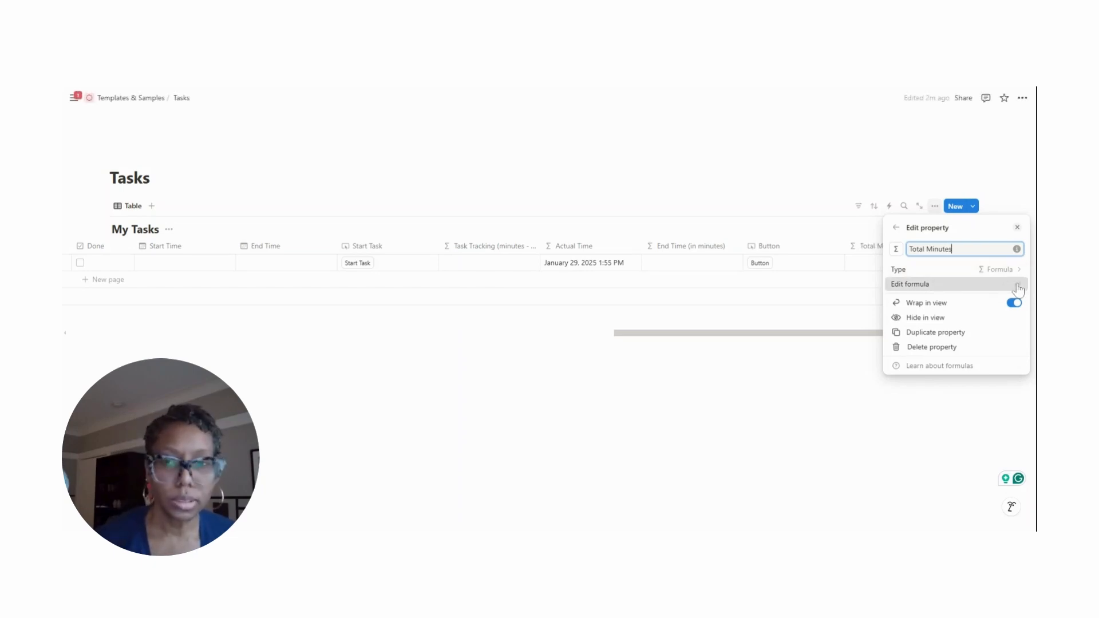
# Start the Total Minutes formula with toNumber(if( and the End Time (in minutes) property
pyautogui.click(893, 285)
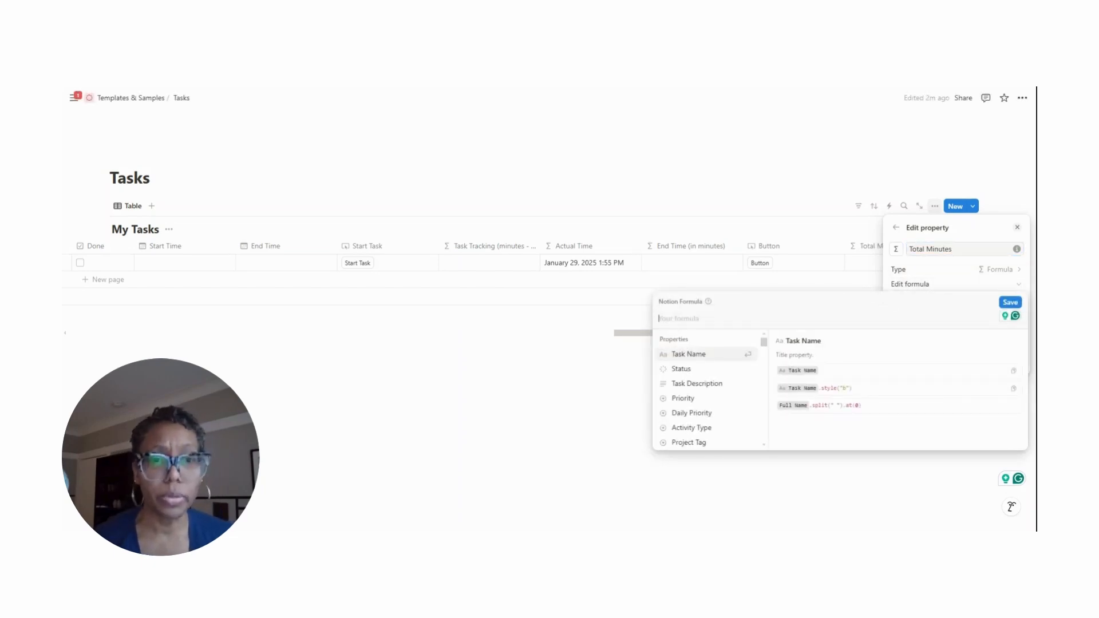
pyautogui.write('toNum')
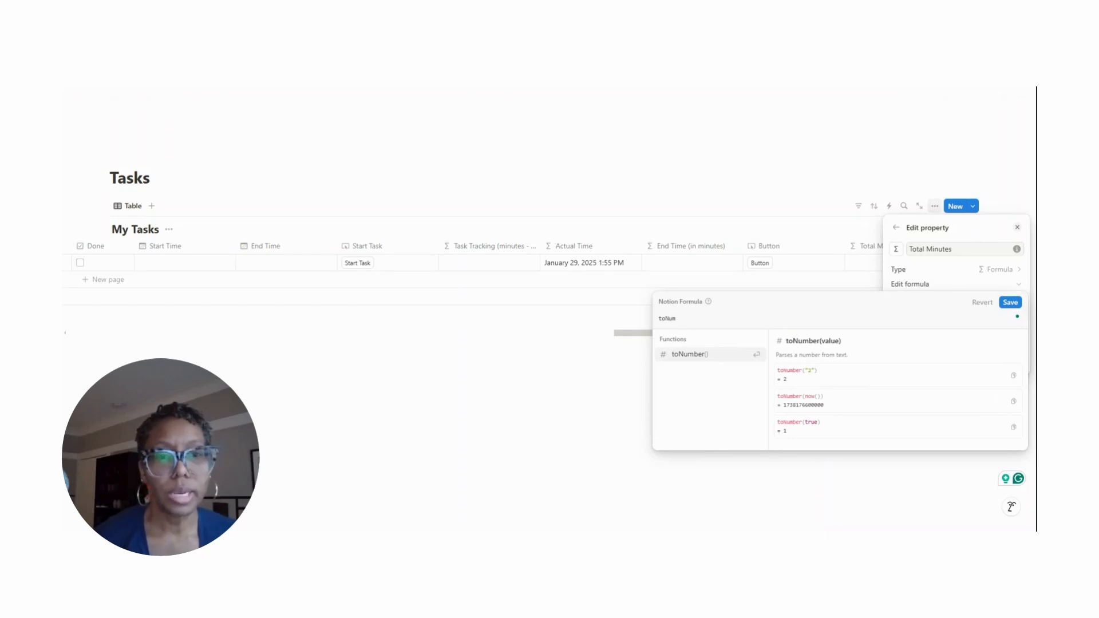
pyautogui.click(706, 372)
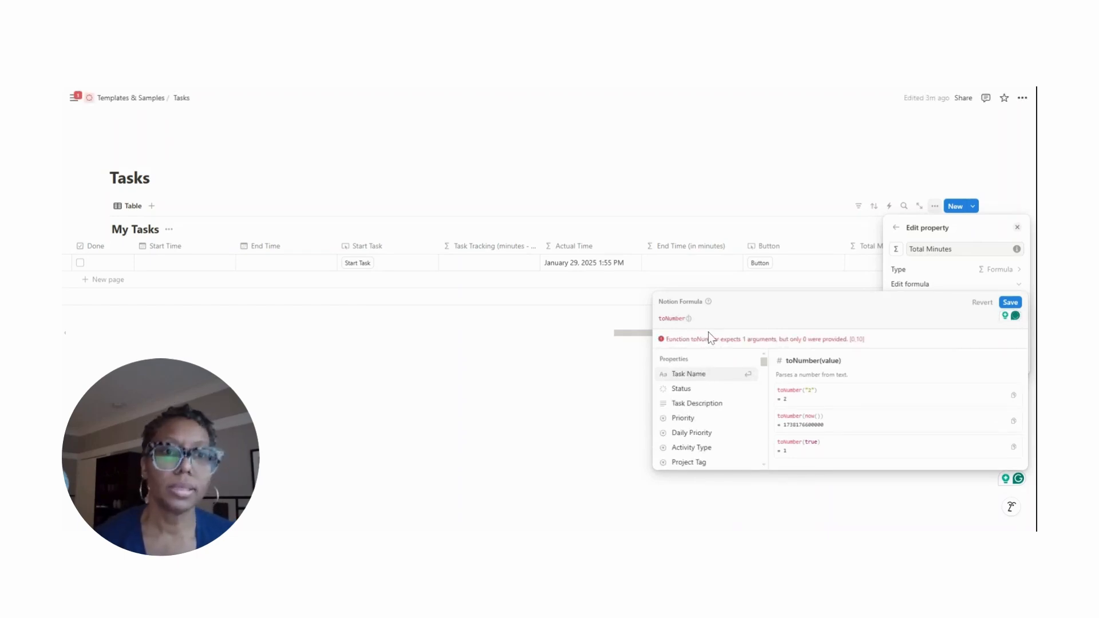
pyautogui.write('if(')
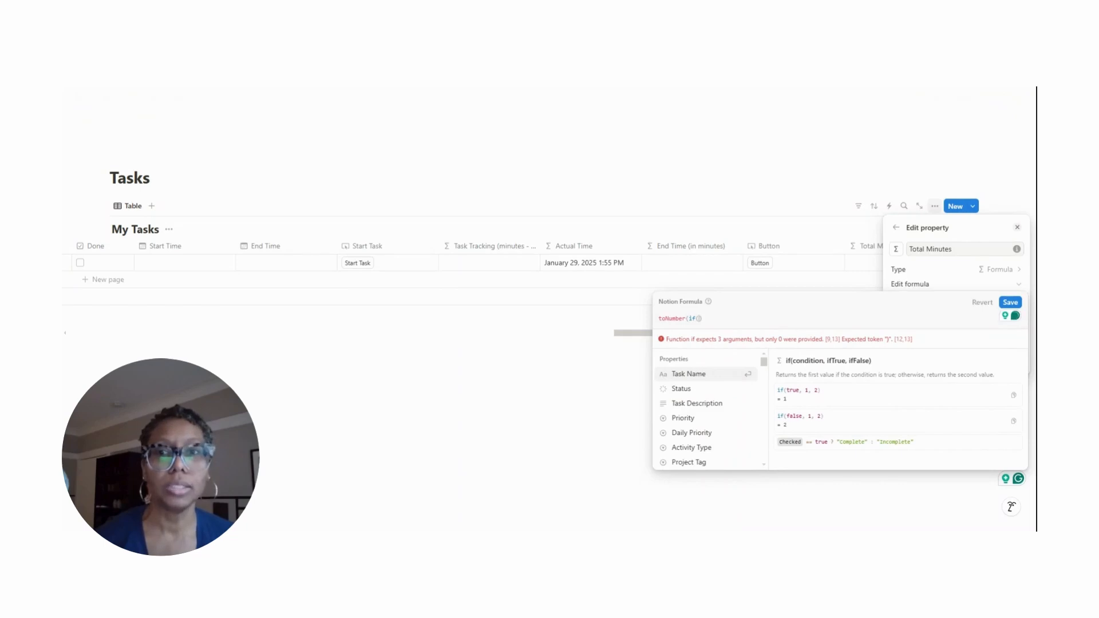
pyautogui.write('E')
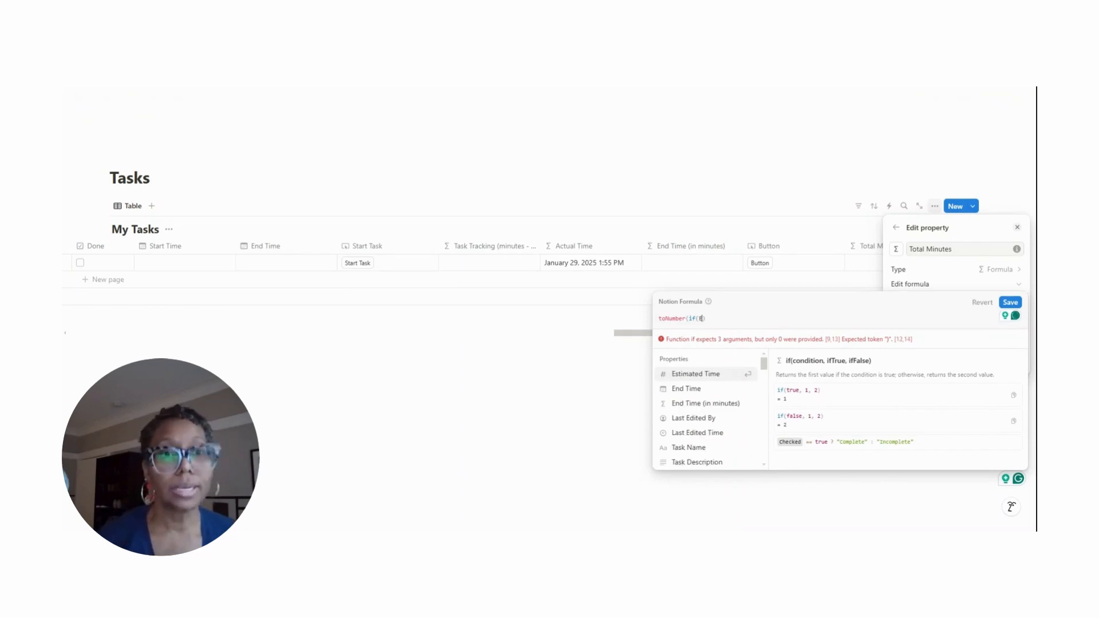
pyautogui.write('nd')
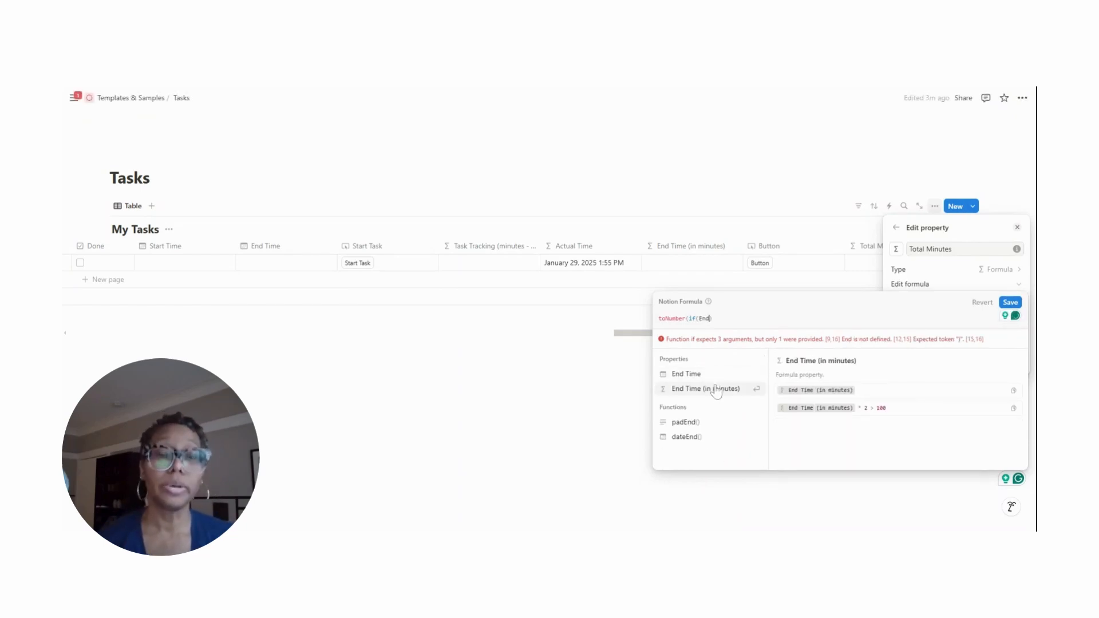
pyautogui.click(715, 389)
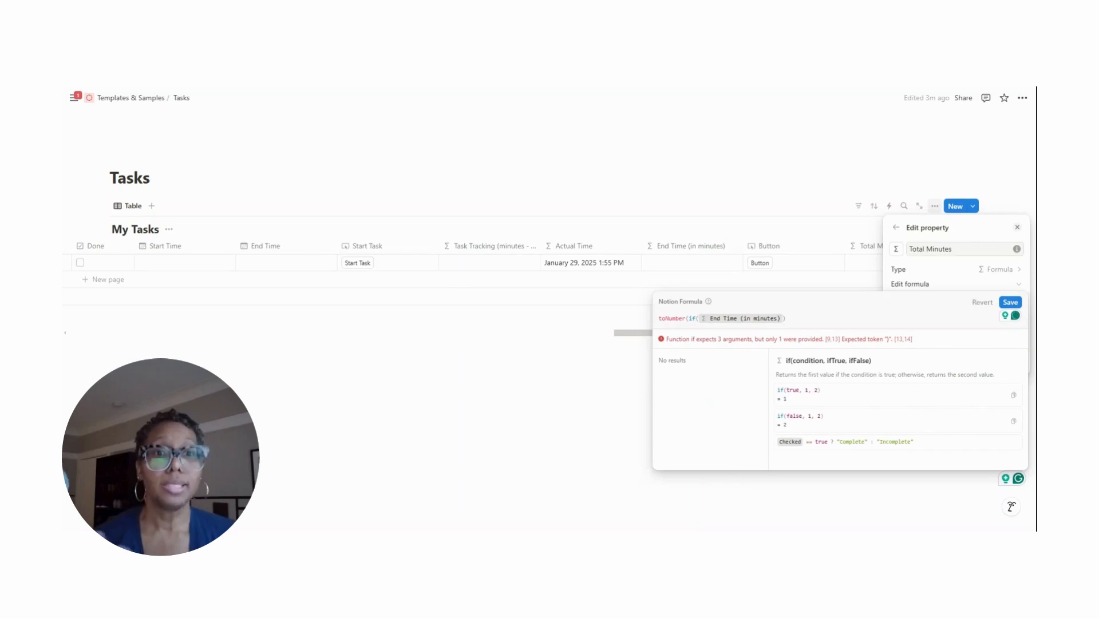
# Set the if condition to compare using <= with the Task Tracking (minutes - now) REVISE property
pyautogui.write(',')
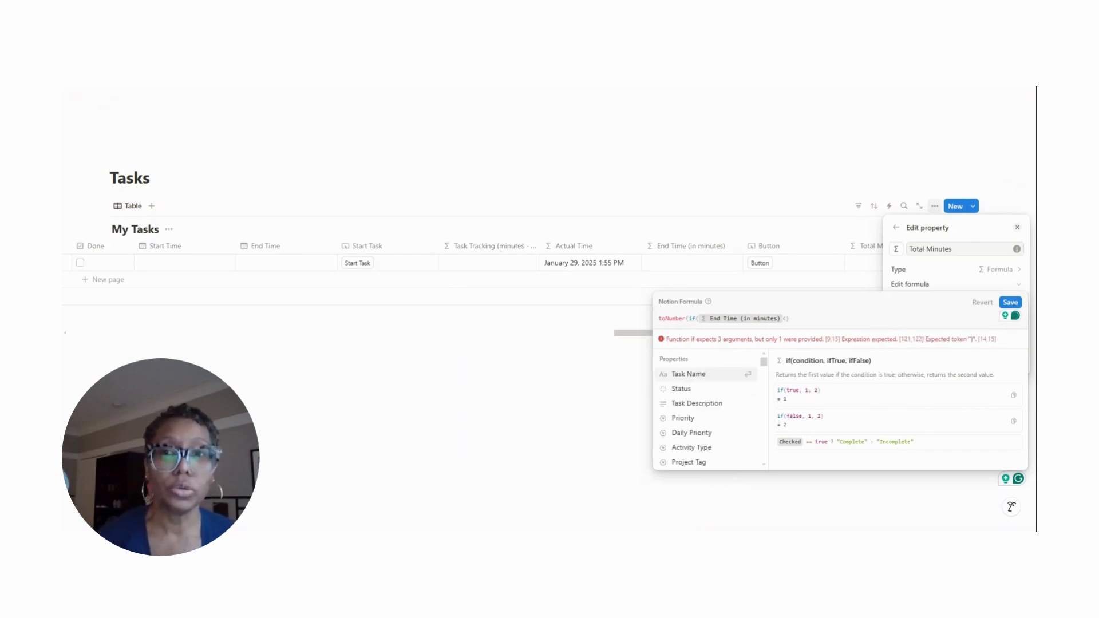
pyautogui.write('=')
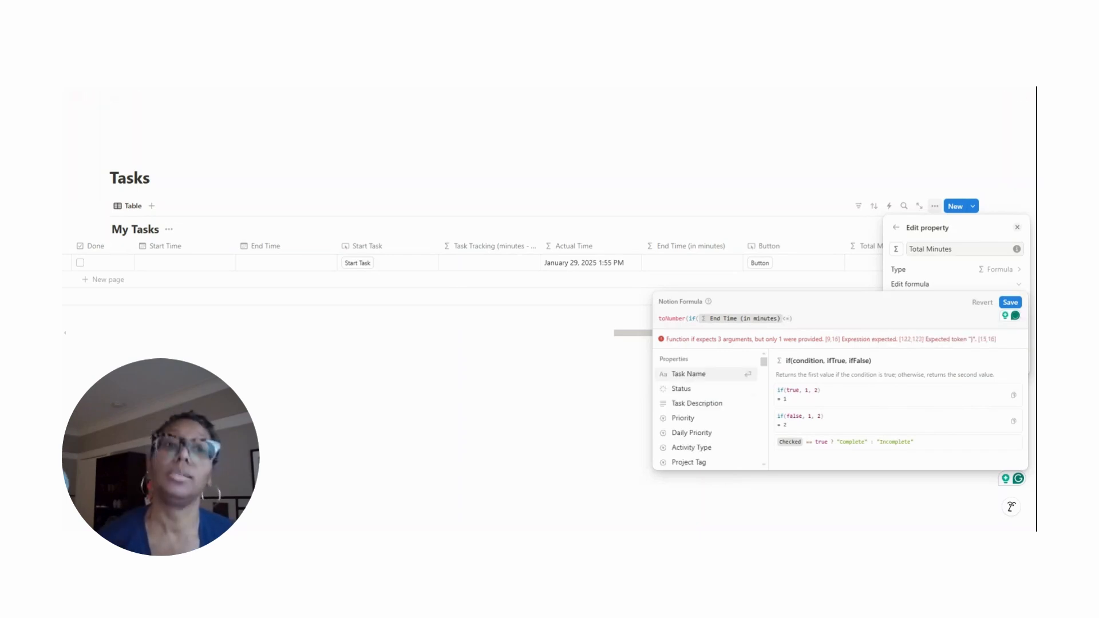
pyautogui.write('trac')
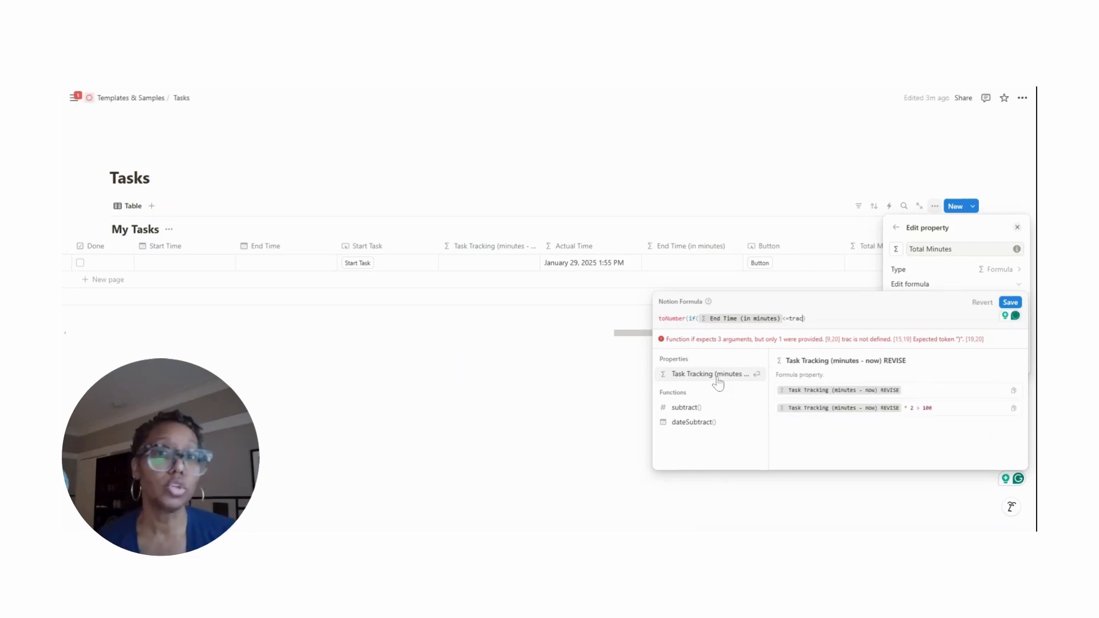
pyautogui.click(709, 374)
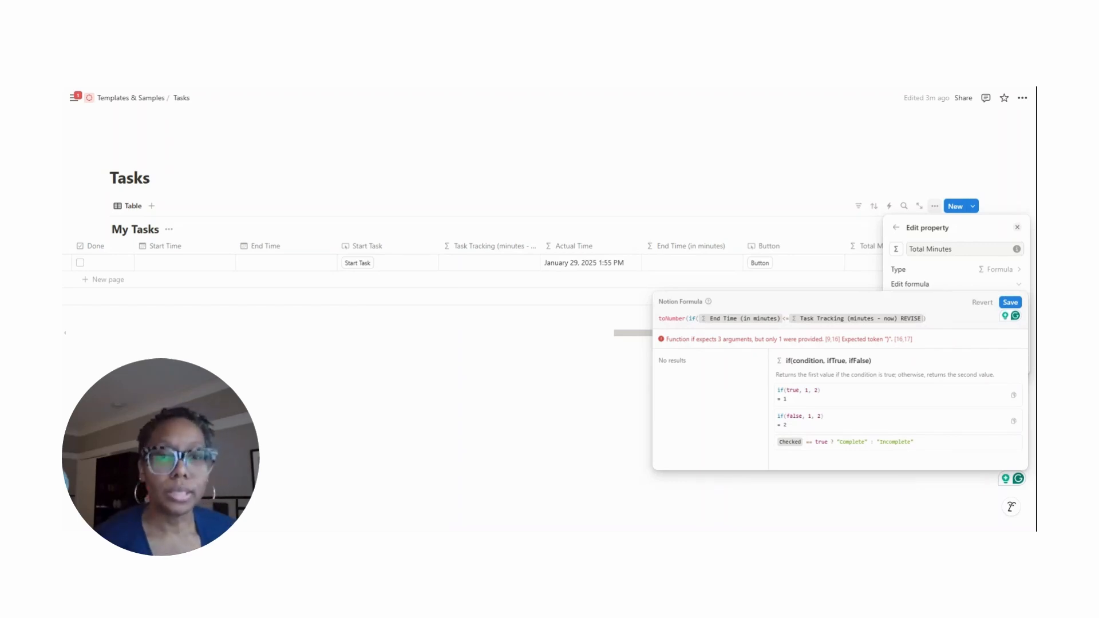
# Append End Time (in minutes) and Task Tracking (minutes - now) REVISE as further arguments and try to save the formula
pyautogui.write(',end')
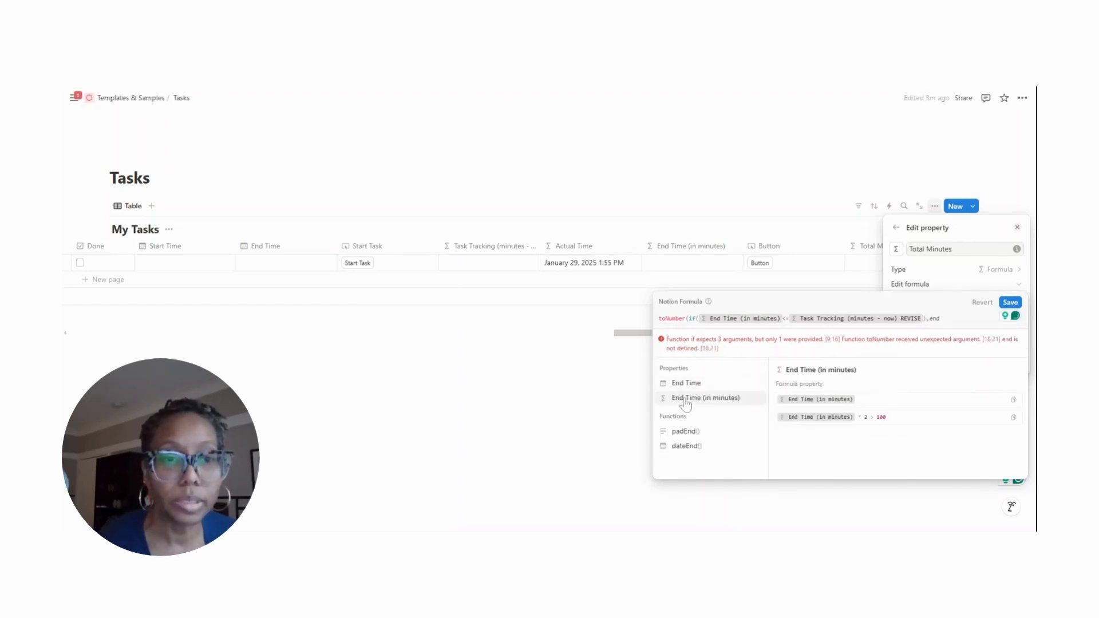
pyautogui.click(684, 402)
pyautogui.write(',track')
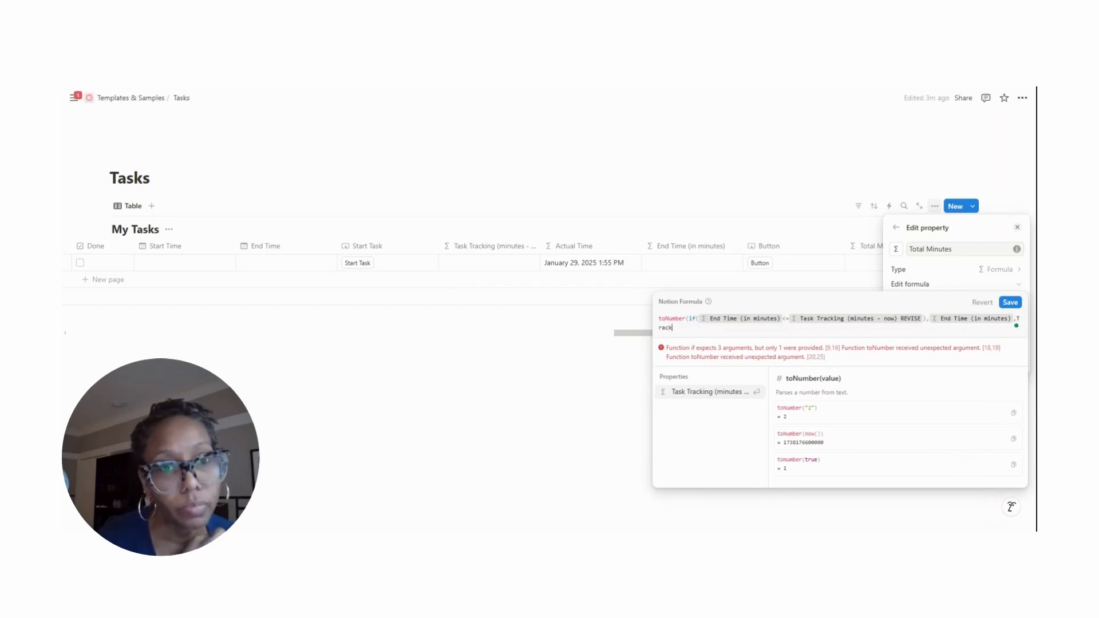
pyautogui.click(713, 392)
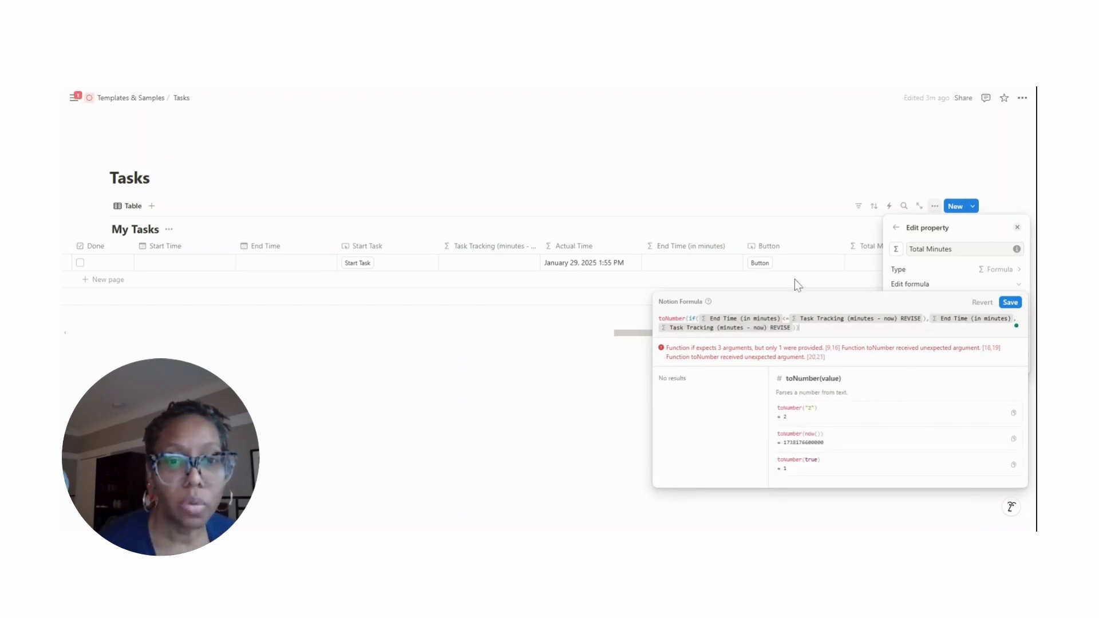
pyautogui.write('))')
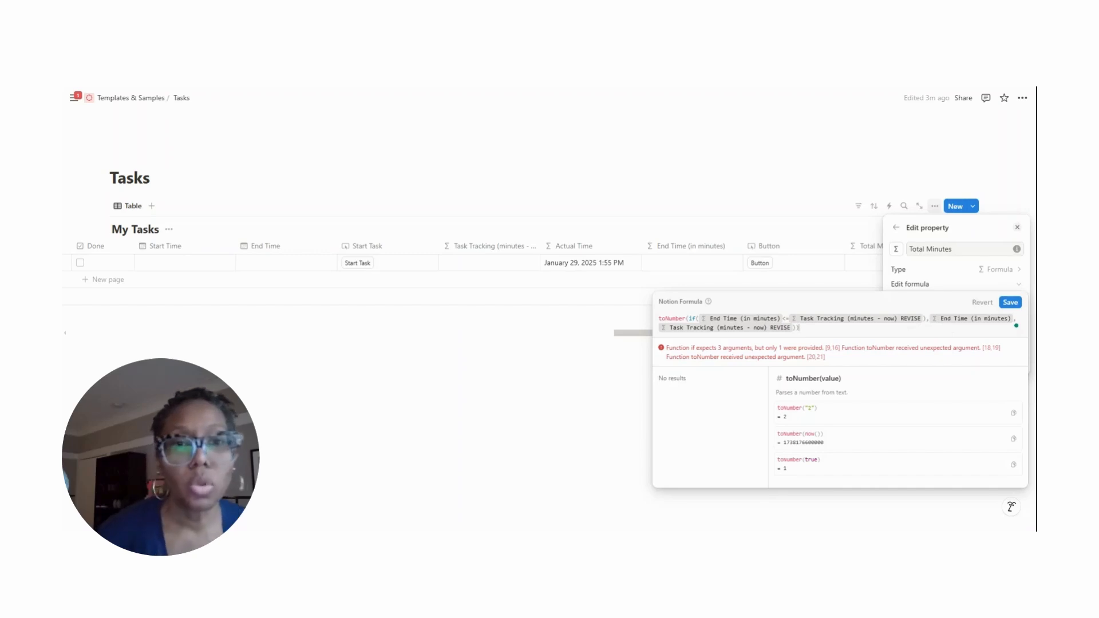
pyautogui.write(')')
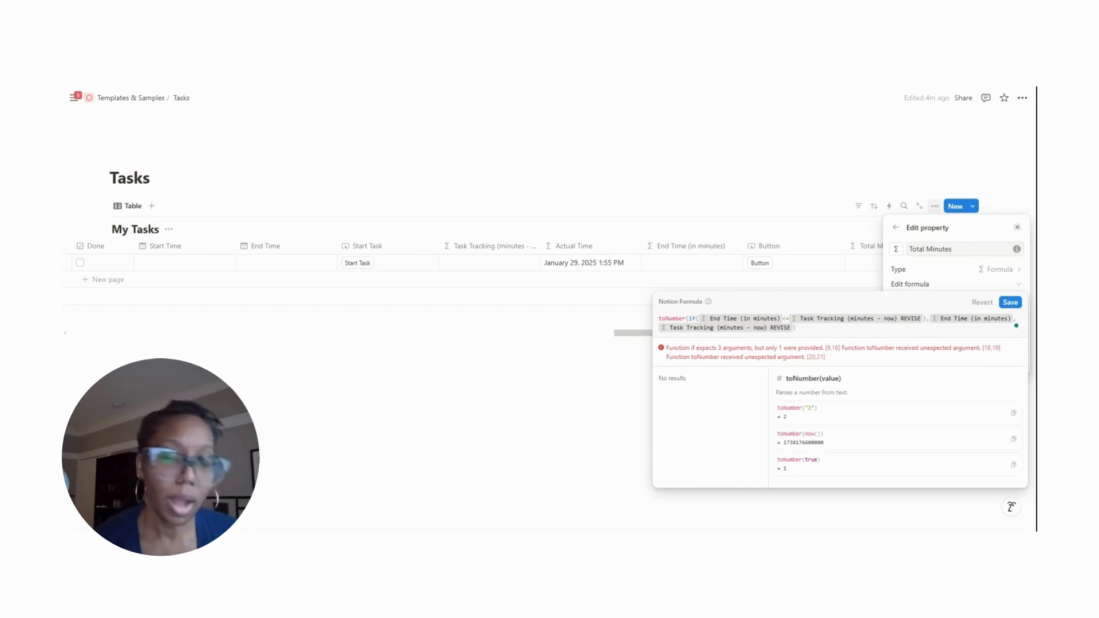
pyautogui.click(1010, 303)
pyautogui.click(764, 339)
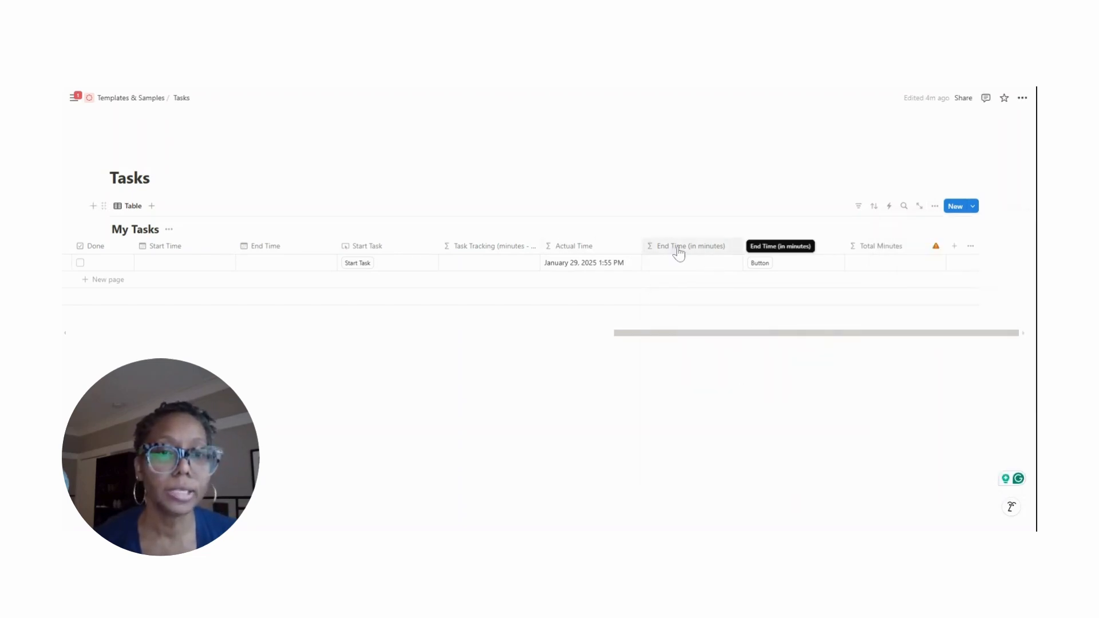
# Remove REVISE from the task tracking property's name, making it Task Tracking (minutes - now)
pyautogui.click(504, 249)
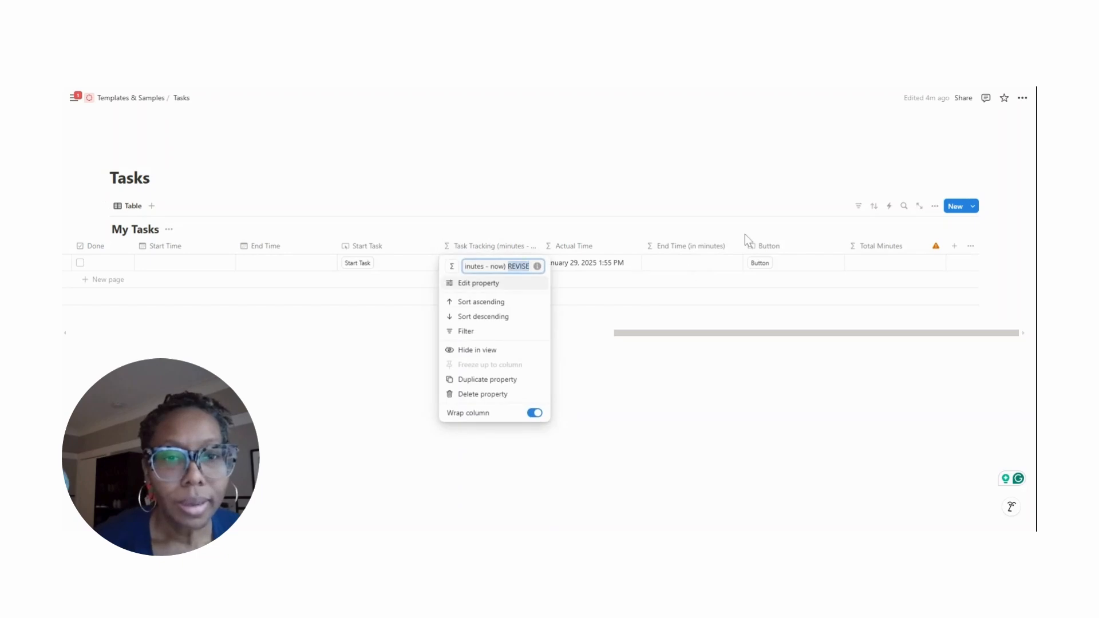
pyautogui.click(744, 234)
# Review the Total Minutes formula and delete the Total Minutes property from the table
pyautogui.click(881, 246)
pyautogui.click(885, 286)
pyautogui.click(993, 283)
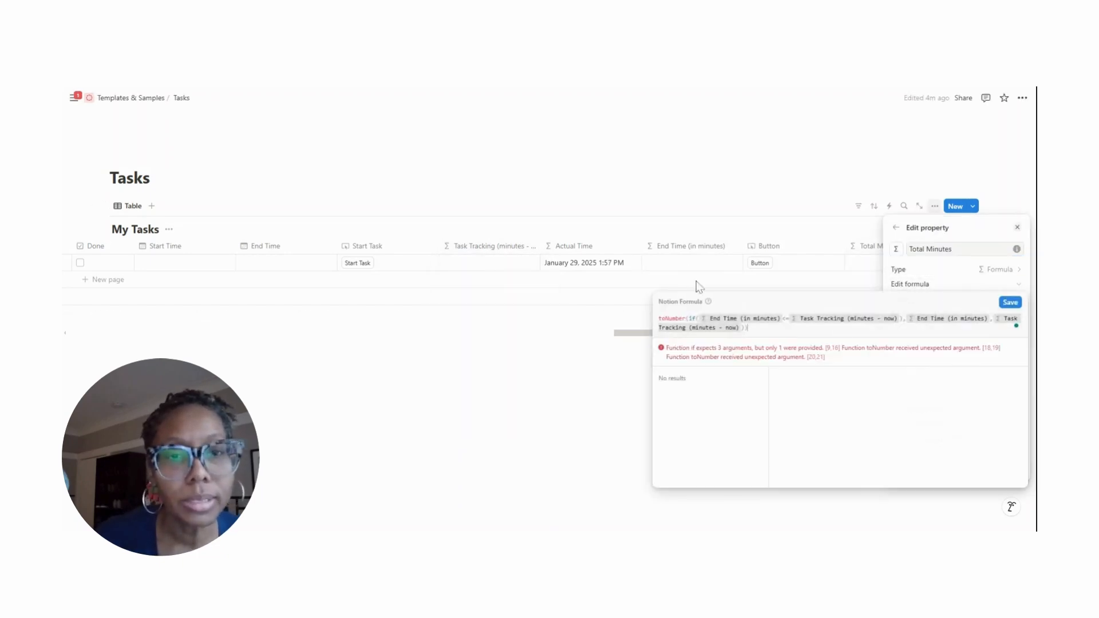
pyautogui.click(697, 284)
pyautogui.click(697, 284)
pyautogui.click(893, 247)
pyautogui.click(890, 397)
pyautogui.click(550, 313)
# Create a replacement formula property in the My Tasks table and name it Total Minutes
pyautogui.click(952, 247)
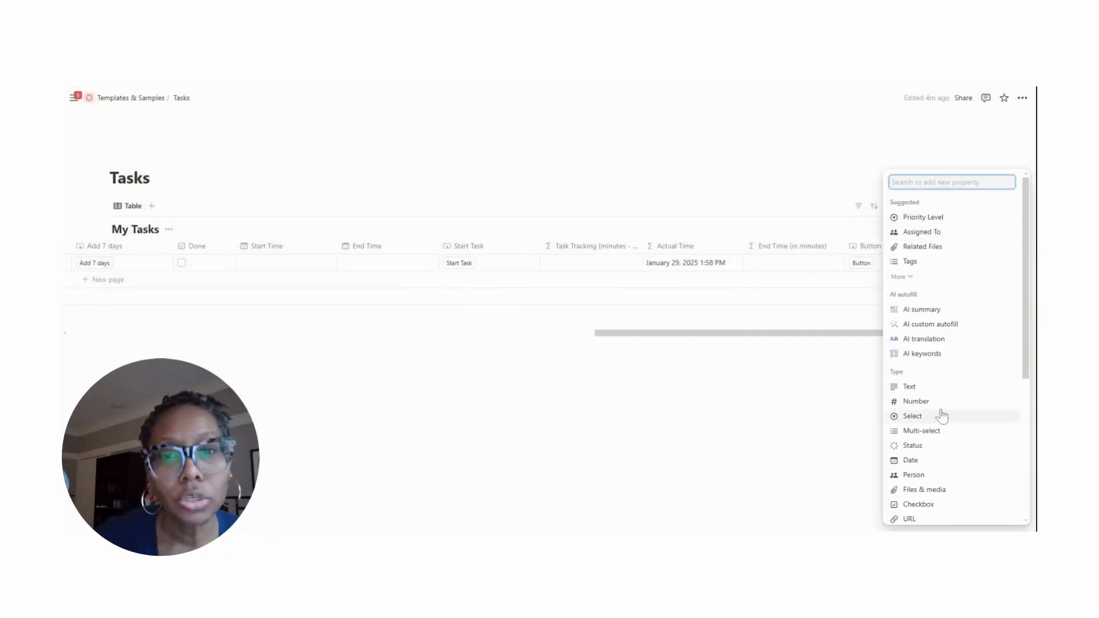
pyautogui.scroll(-3, 941, 412)
pyautogui.click(939, 392)
pyautogui.write('Total Minutes')
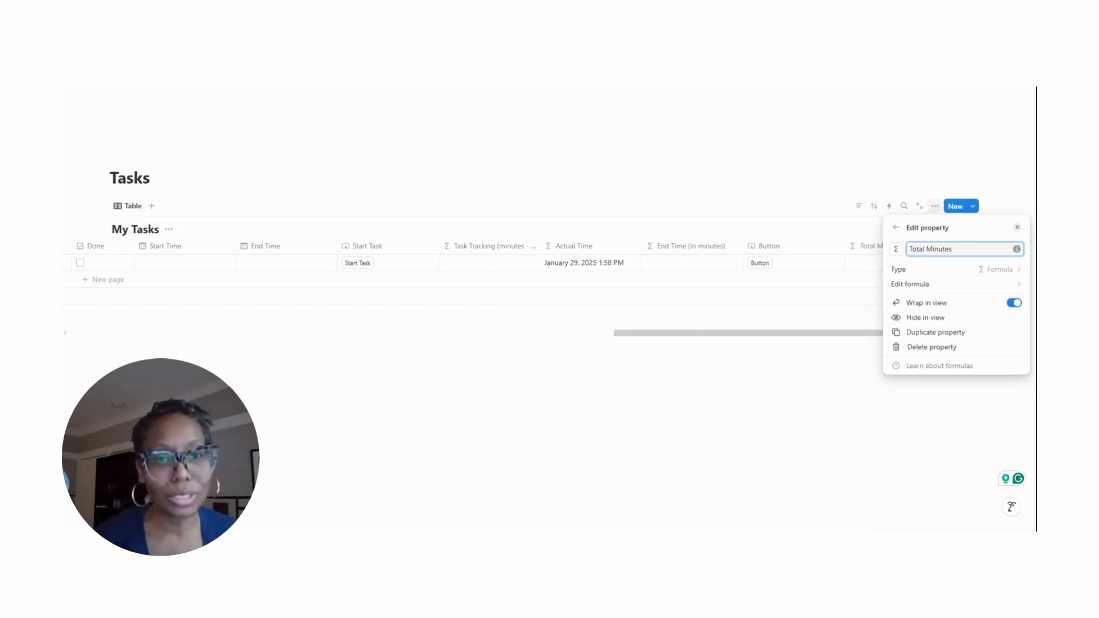
# Begin the Total Minutes formula with toNumber(if( and the condition End Time (in minutes) <= Task Tracking (minutes - now)
pyautogui.click(916, 284)
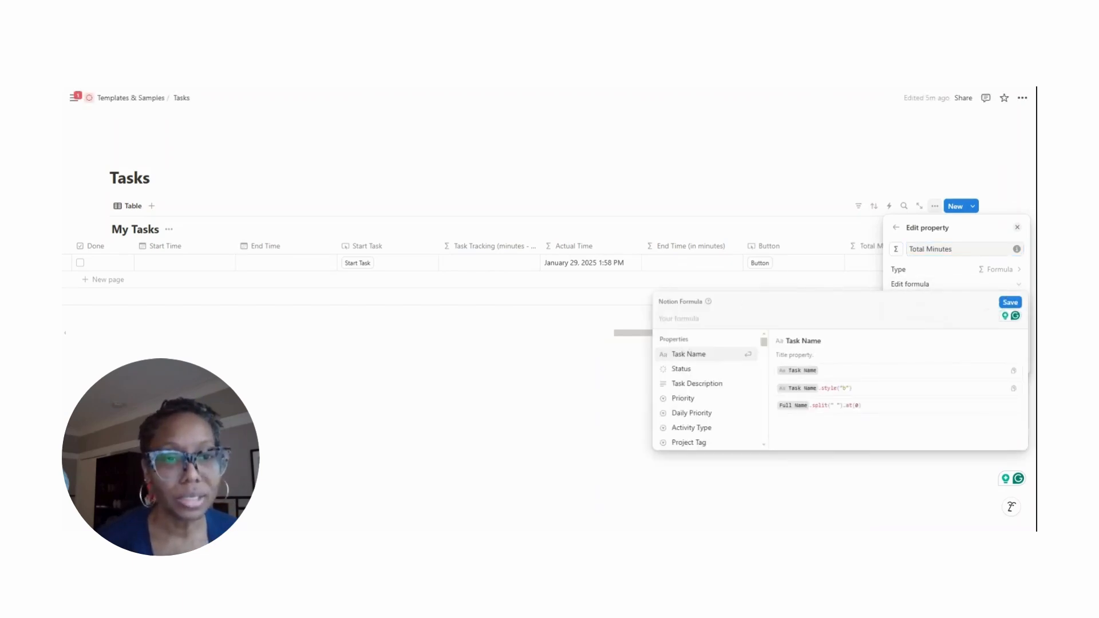
pyautogui.write('toN')
pyautogui.click(690, 422)
pyautogui.write('if(end')
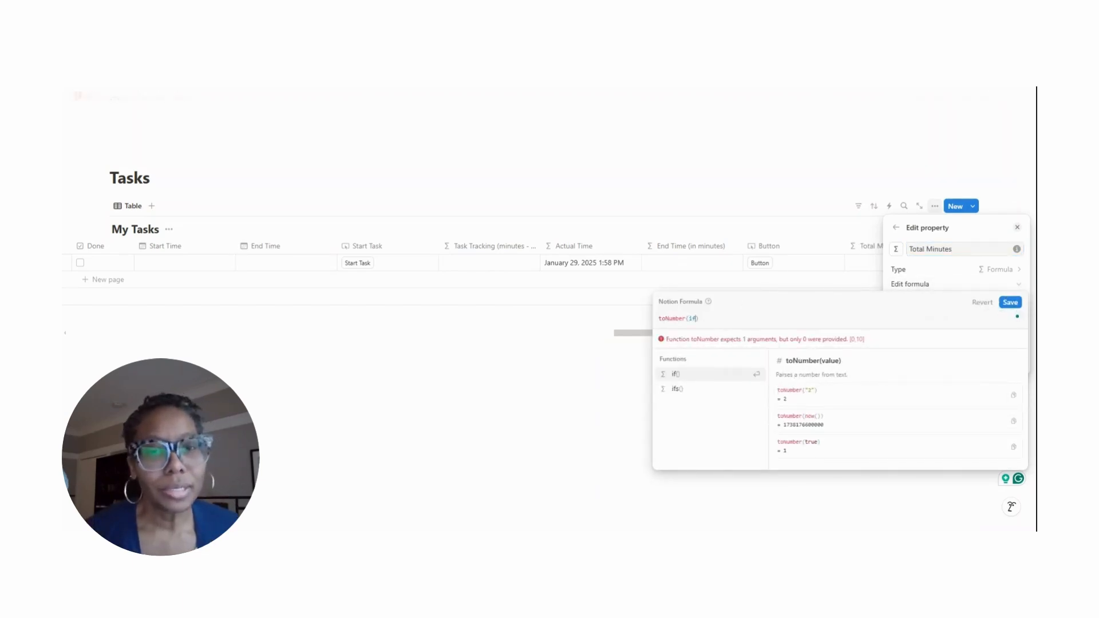
pyautogui.click(706, 398)
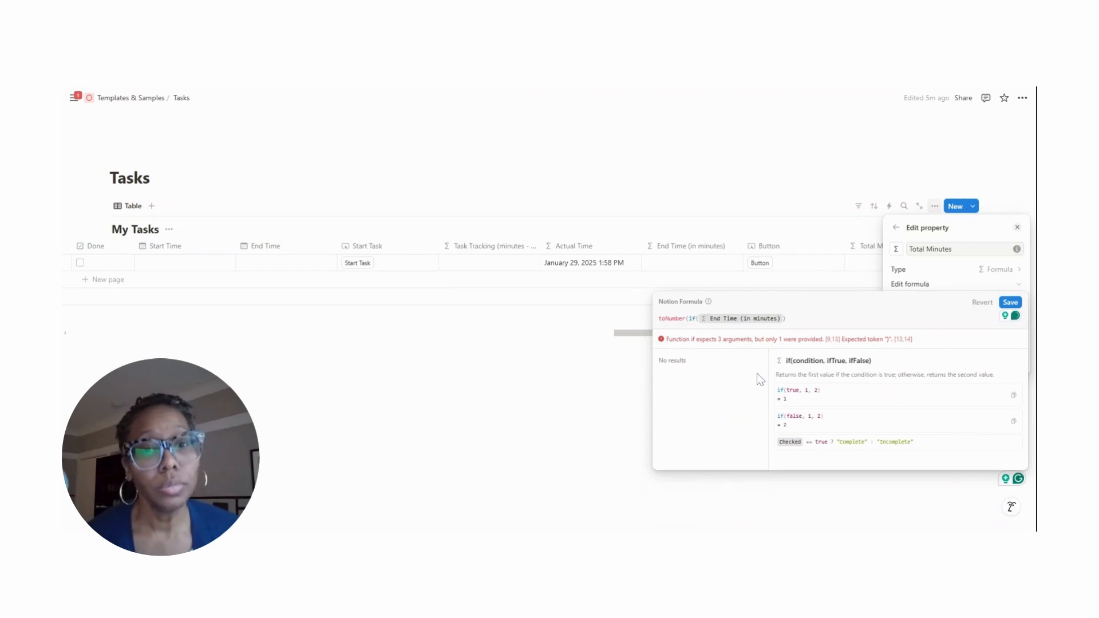
pyautogui.write('<=tra')
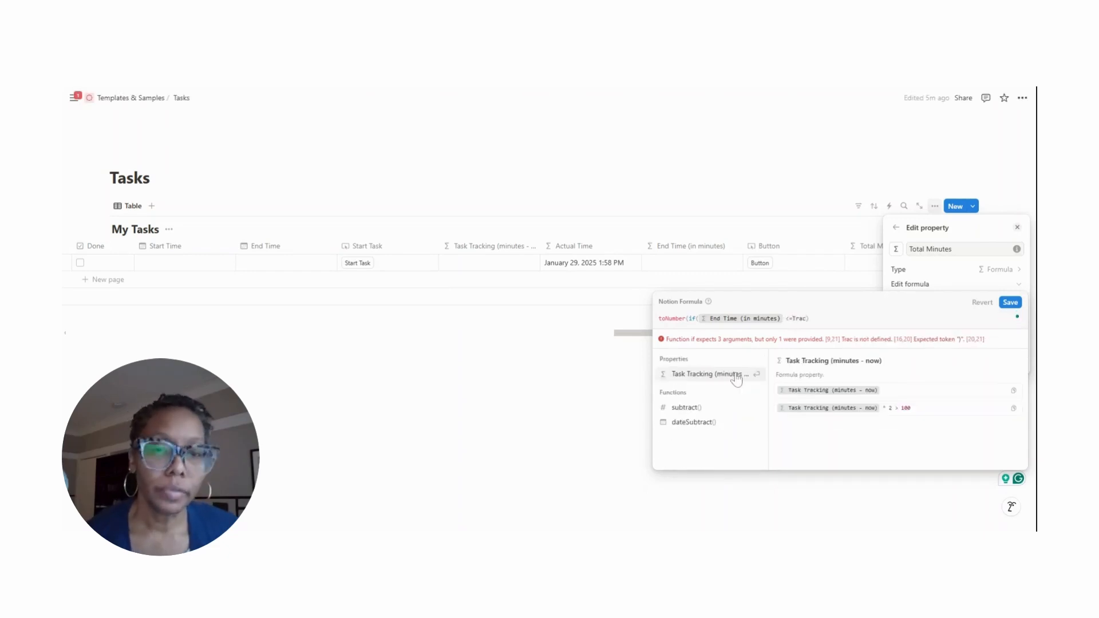
pyautogui.click(737, 378)
# Set End Time (in minutes) as the true result and Task Tracking (minutes - now) as the false result, and save the formula
pyautogui.write(',')
pyautogui.write('end')
pyautogui.click(755, 400)
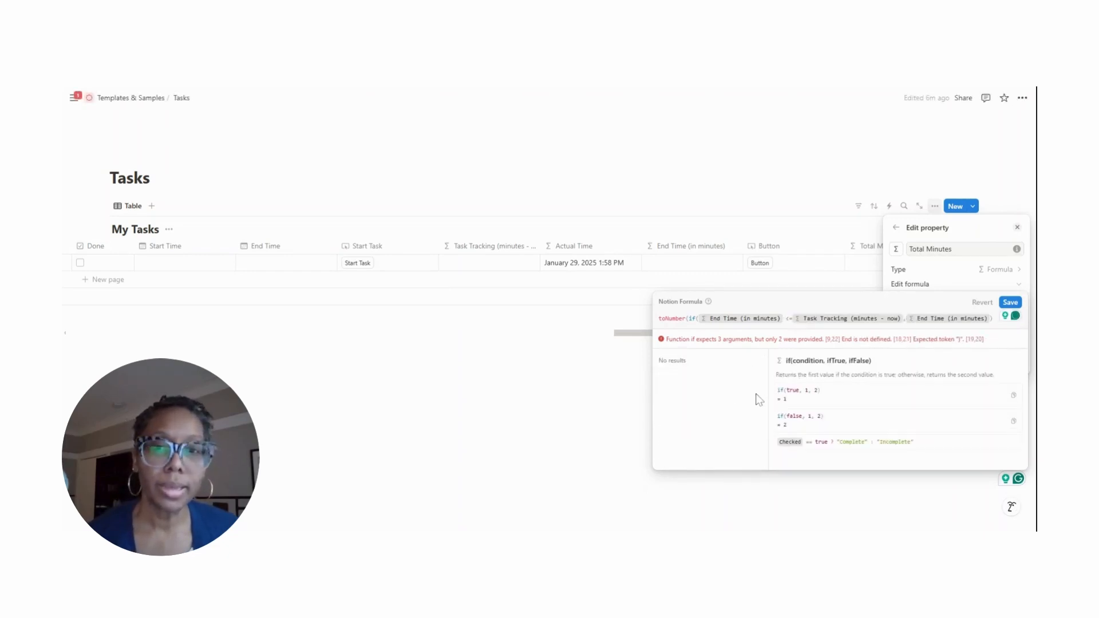
pyautogui.write(',Trac')
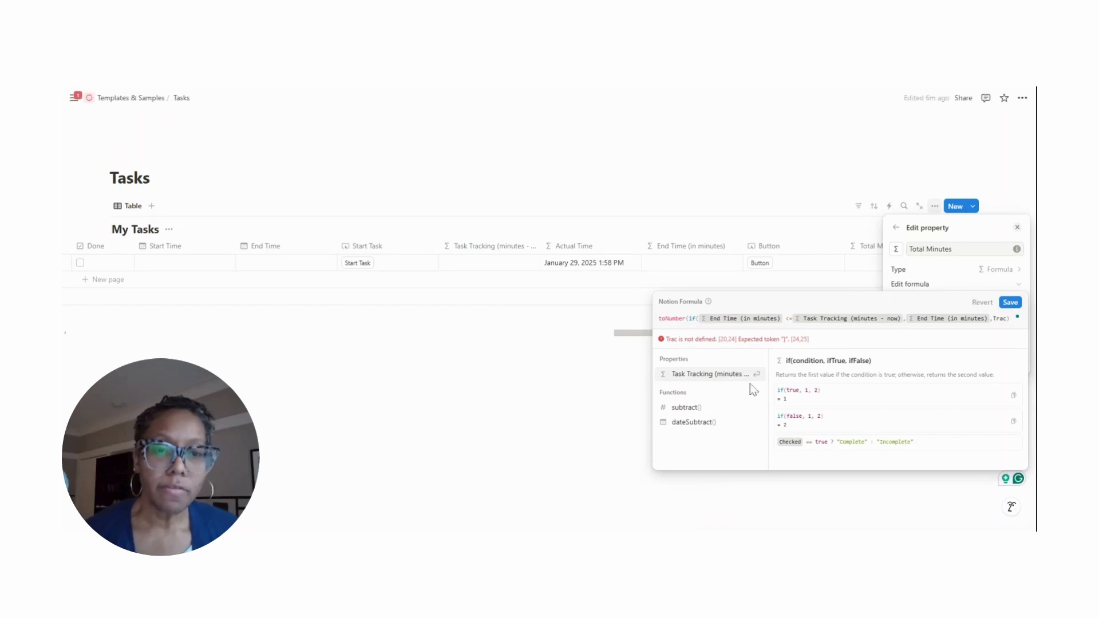
pyautogui.click(725, 376)
pyautogui.write(')')
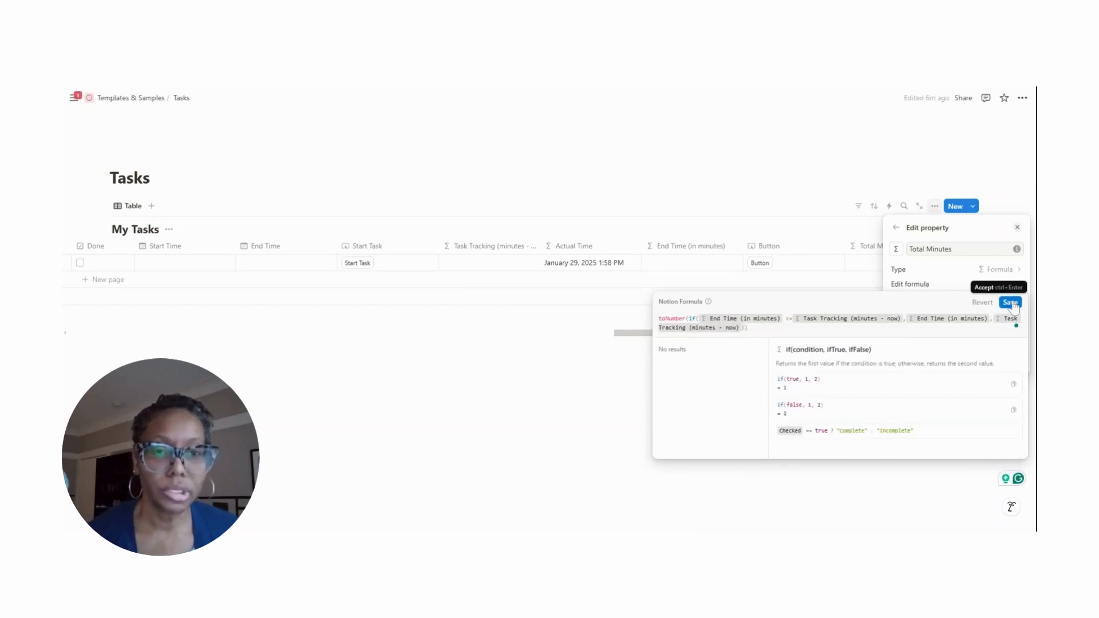
pyautogui.click(1010, 302)
pyautogui.click(819, 434)
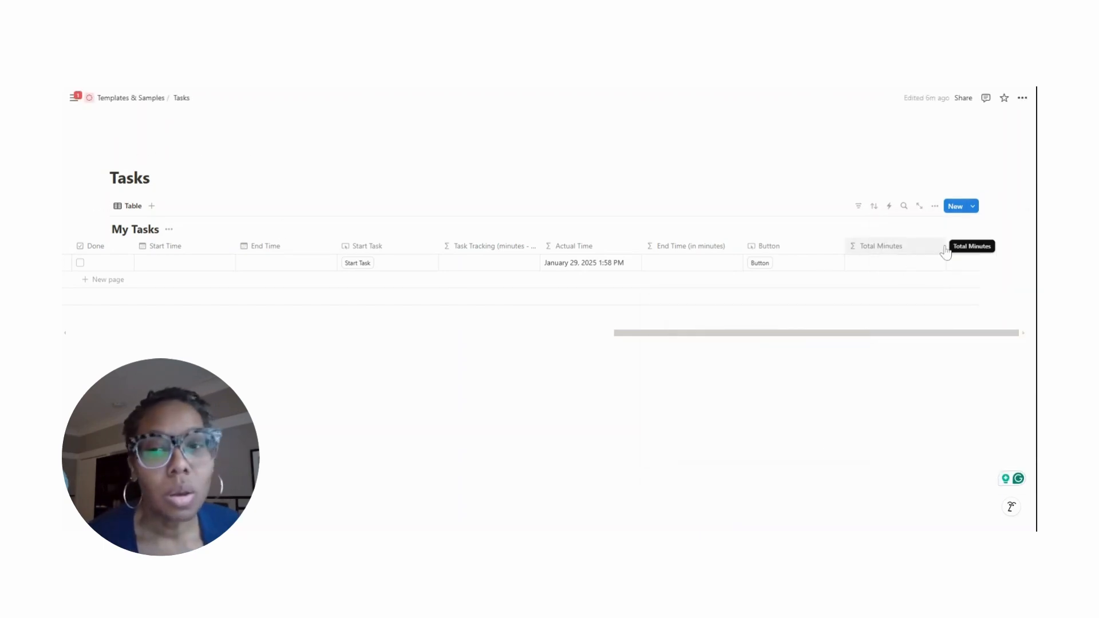
# Open the formula of the End Time (in minutes) property
pyautogui.moveTo(946, 249); pyautogui.dragTo(923, 248)
pyautogui.click(708, 252)
pyautogui.click(709, 285)
pyautogui.click(917, 285)
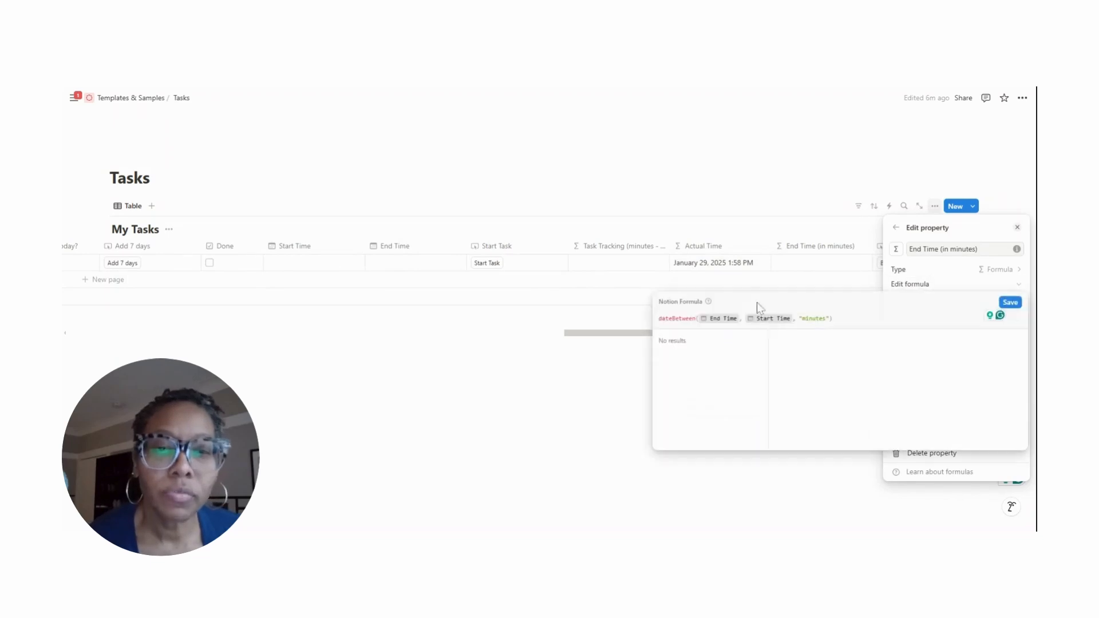
# Save the End Time (in minutes) formula and move the Button column directly after Start Task
pyautogui.click(1011, 302)
pyautogui.click(795, 337)
pyautogui.moveTo(932, 261); pyautogui.dragTo(596, 262)
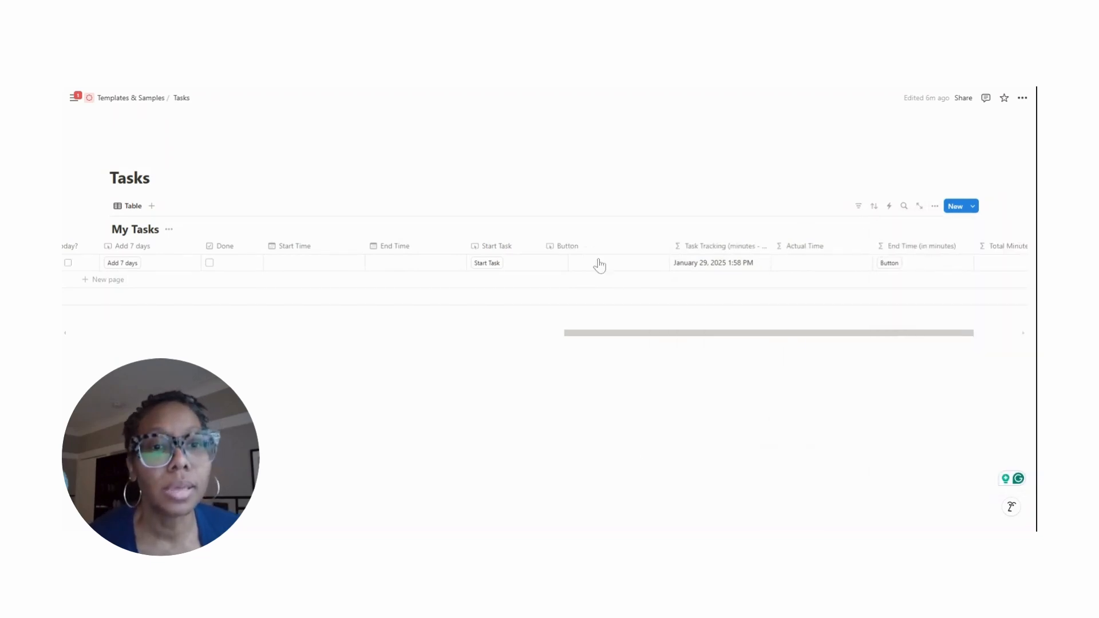
# Add a new formula property at the end of the My Tasks table and name it Total Time
pyautogui.moveTo(969, 333); pyautogui.dragTo(1014, 333)
pyautogui.click(954, 245)
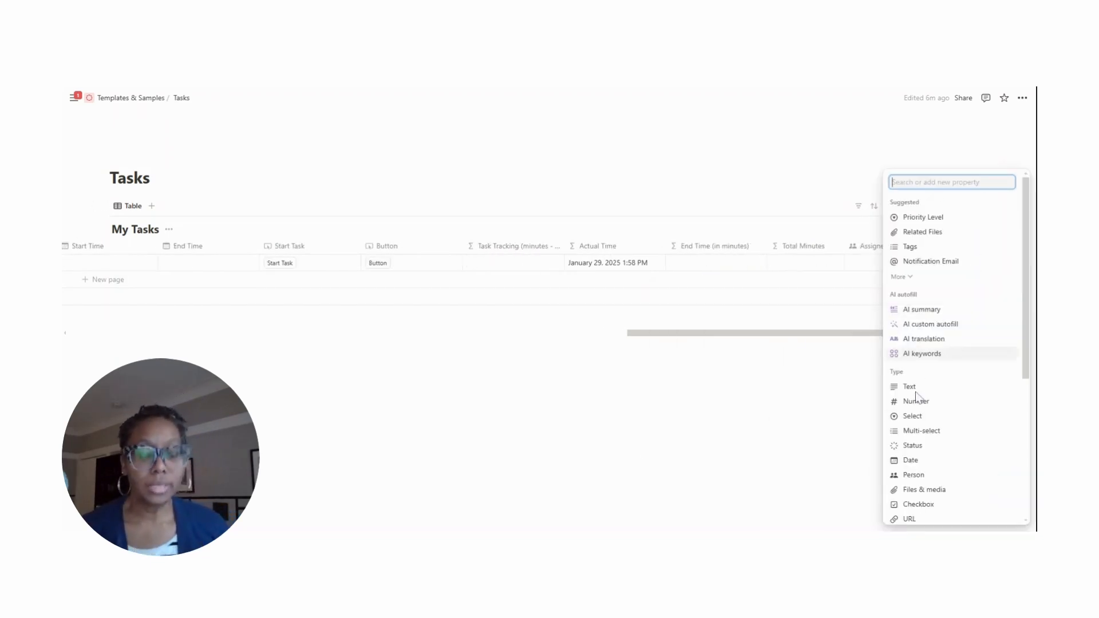
pyautogui.scroll(-6, 923, 346)
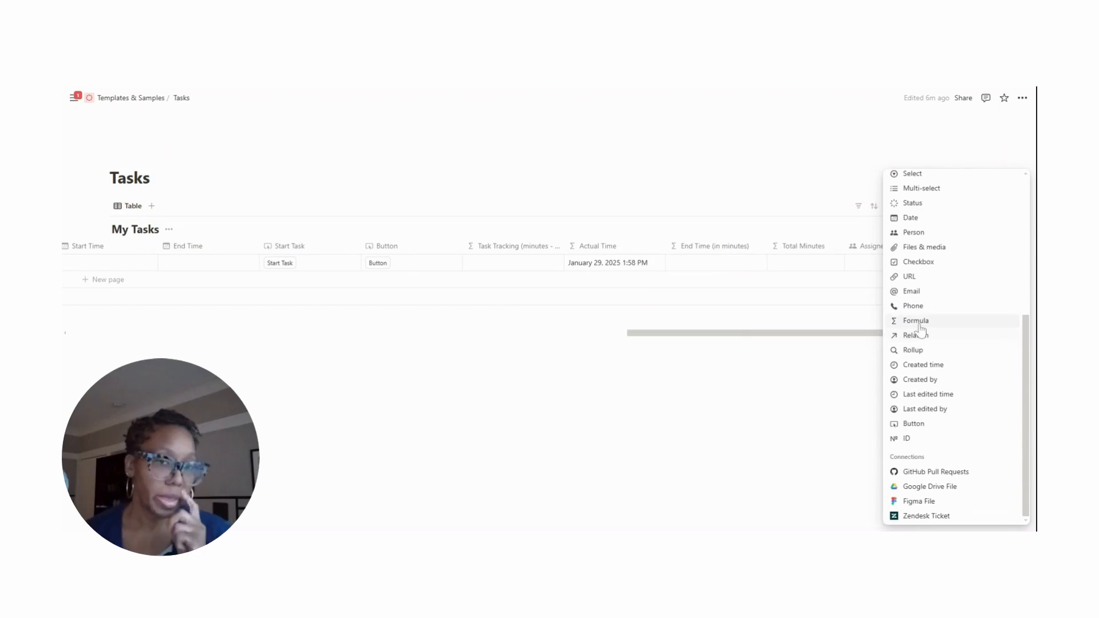
pyautogui.click(919, 322)
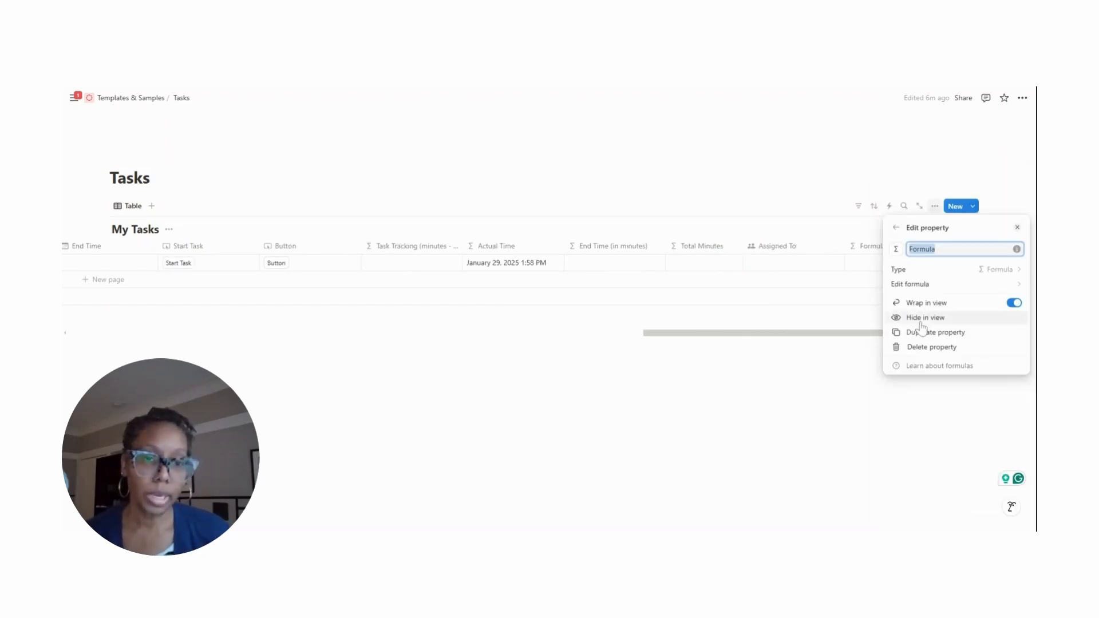
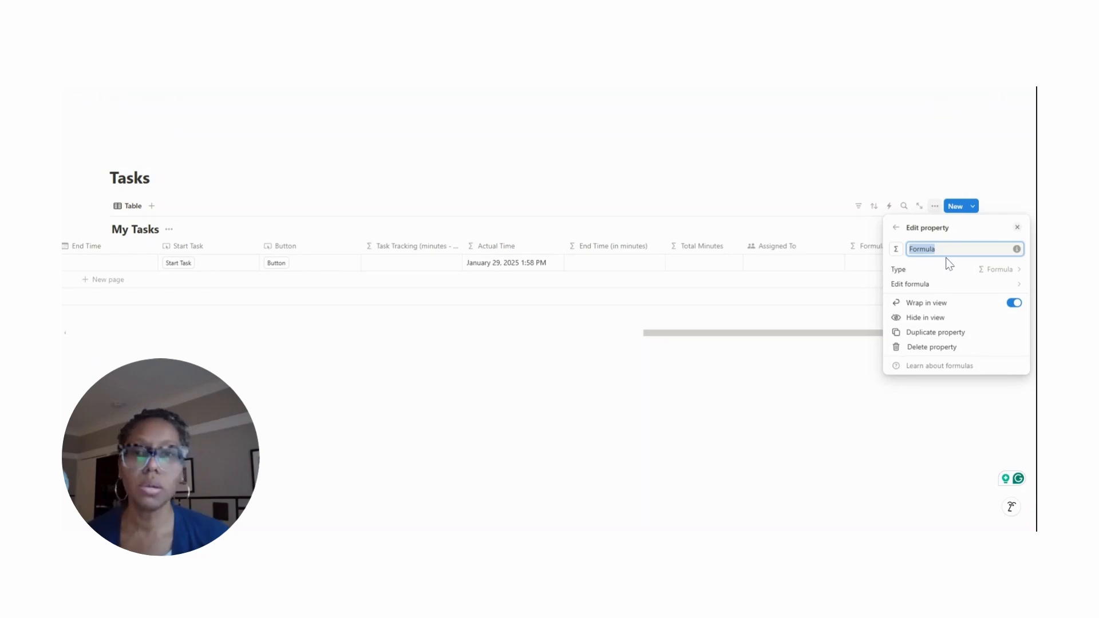
pyautogui.write('me')
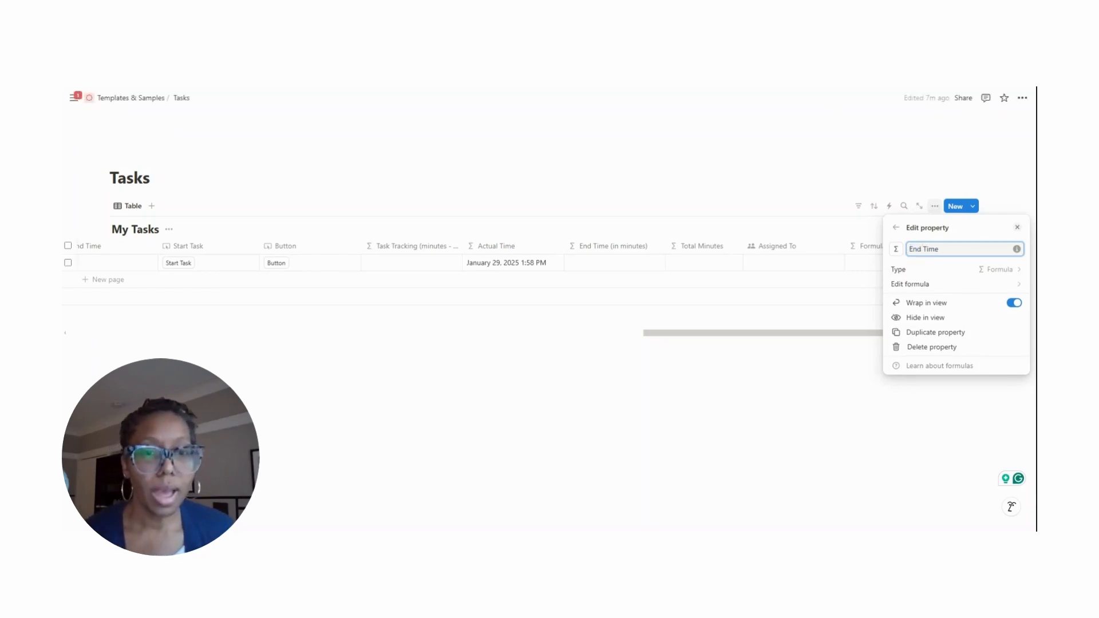
pyautogui.press('Return')
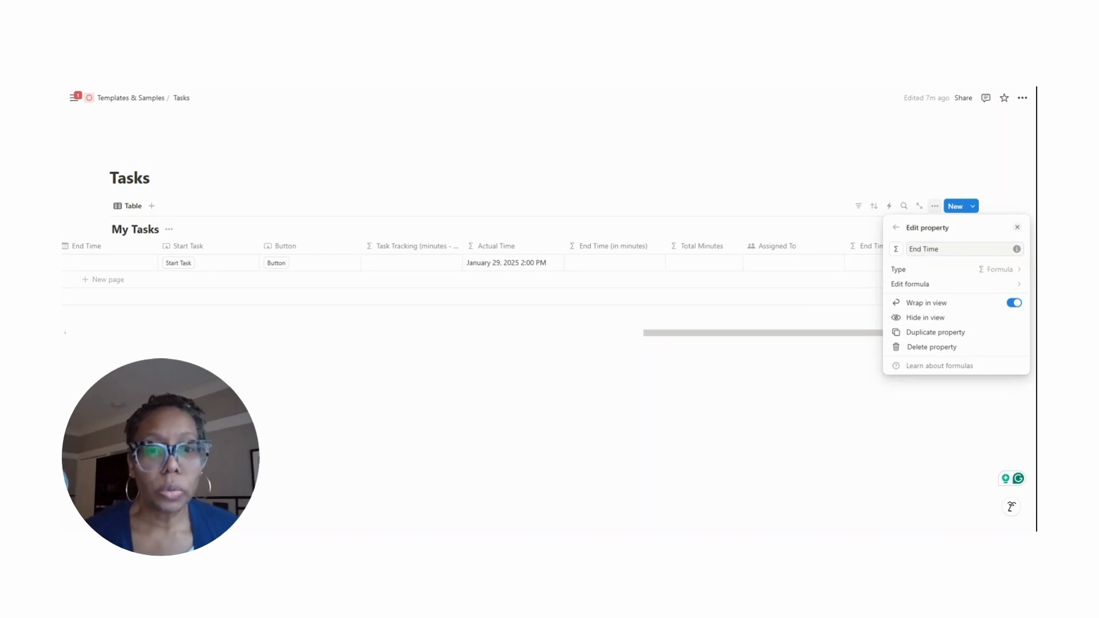
pyautogui.moveTo(944, 250); pyautogui.dragTo(888, 257)
pyautogui.write('Total')
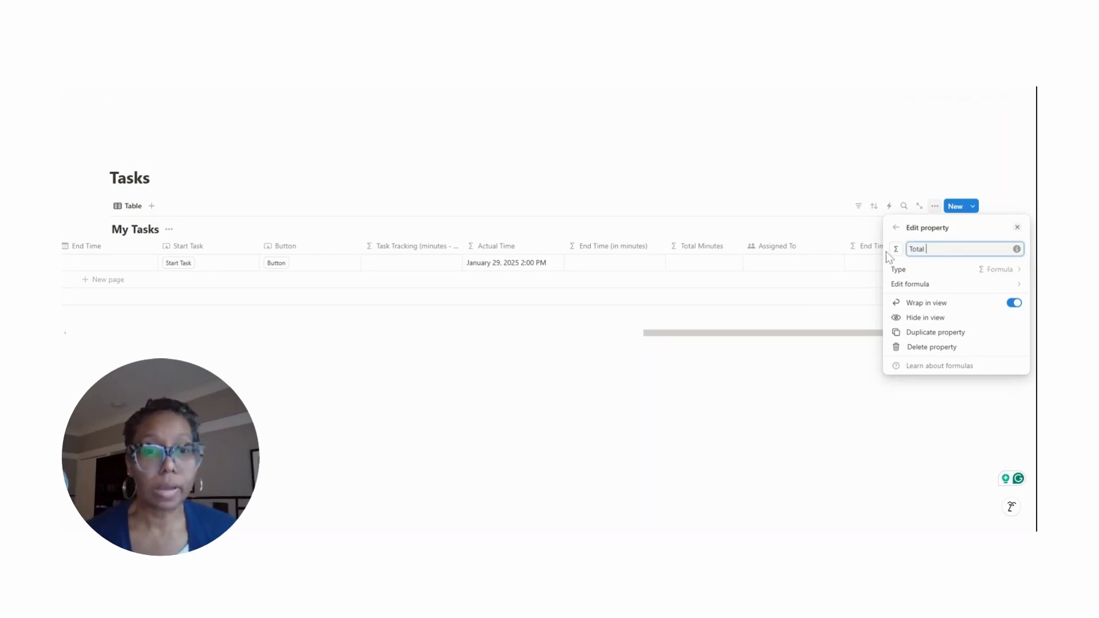
# Begin the Total Time formula with format((if(( and the condition Total Minutes >= 60
pyautogui.click(937, 286)
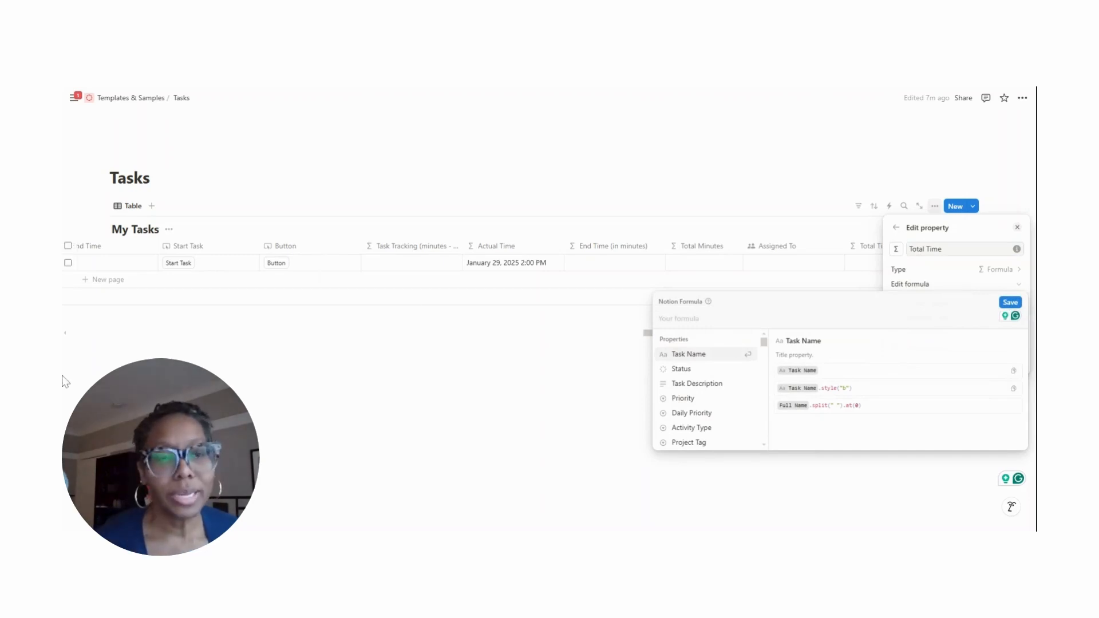
pyautogui.write('format')
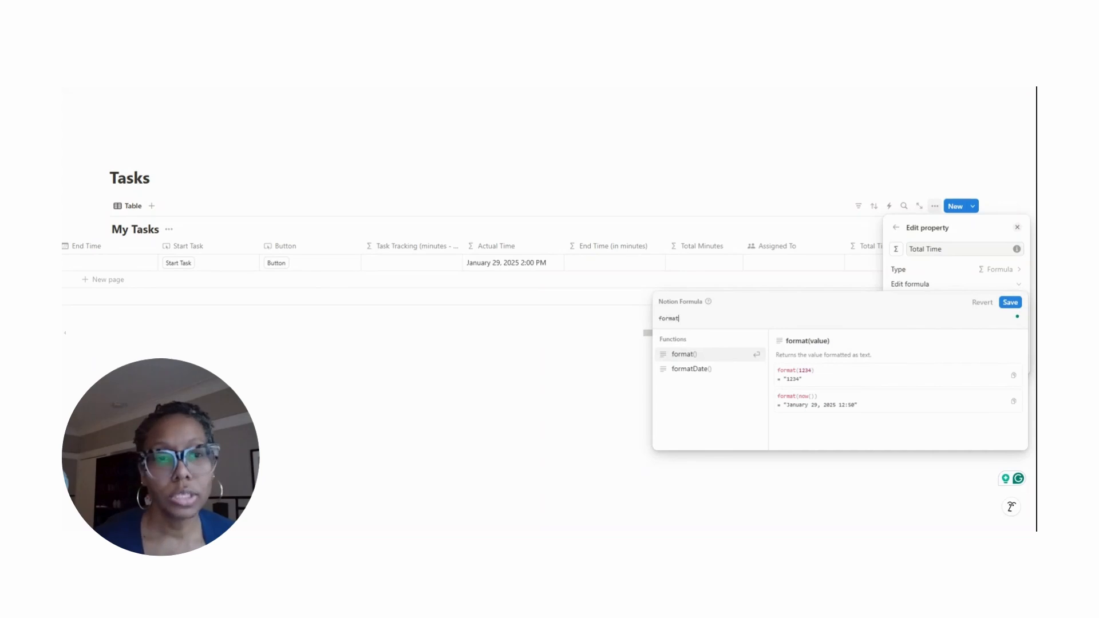
pyautogui.write('(')
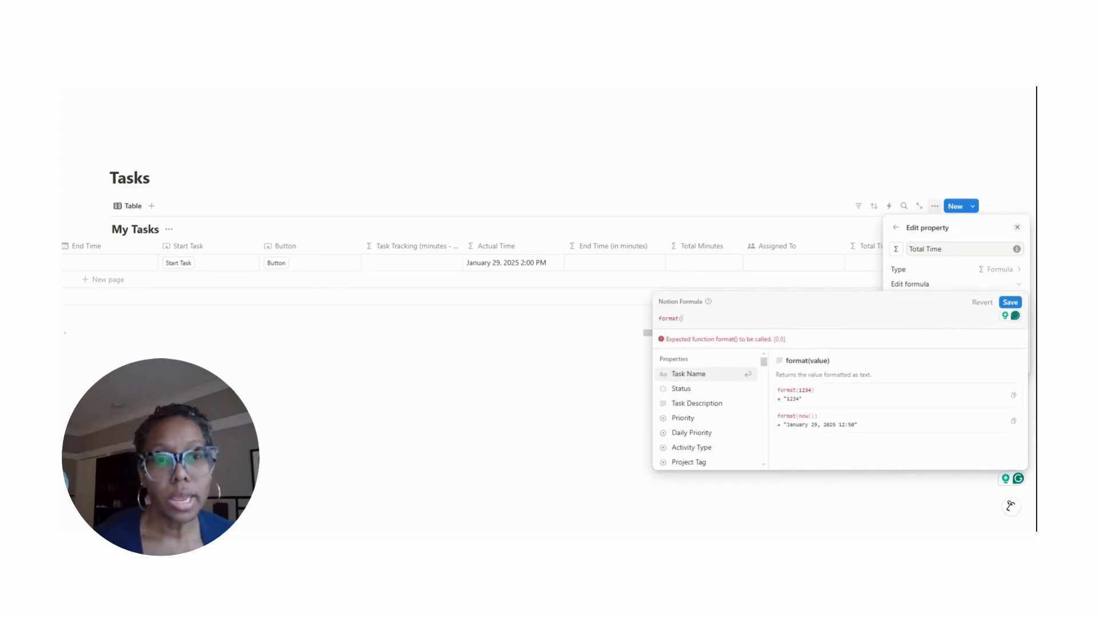
pyautogui.write('(if')
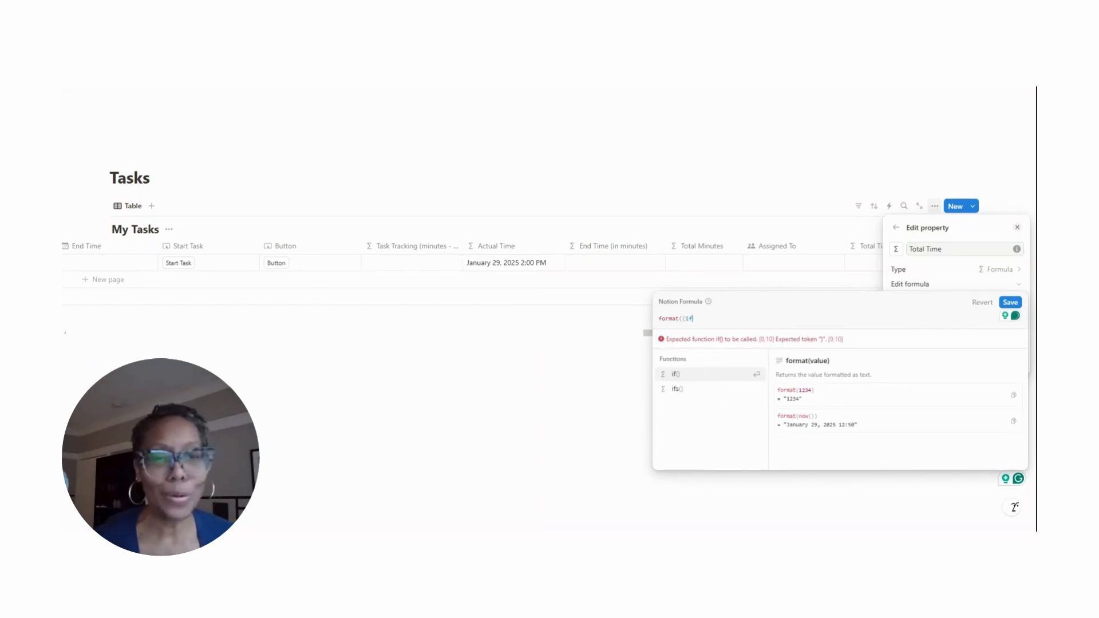
pyautogui.write('((tot')
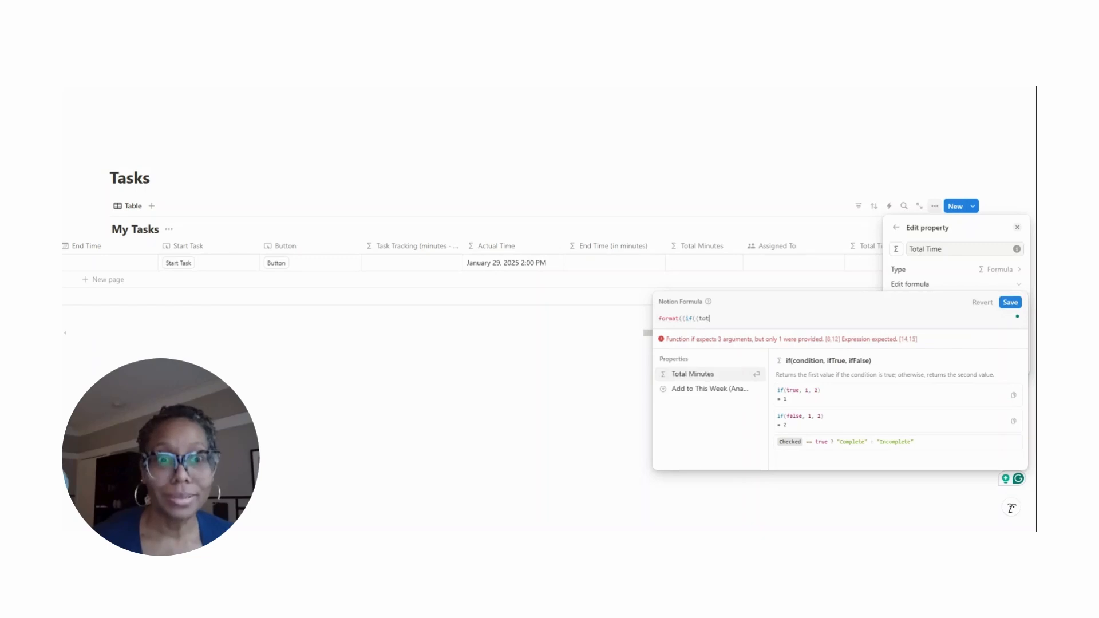
pyautogui.click(721, 377)
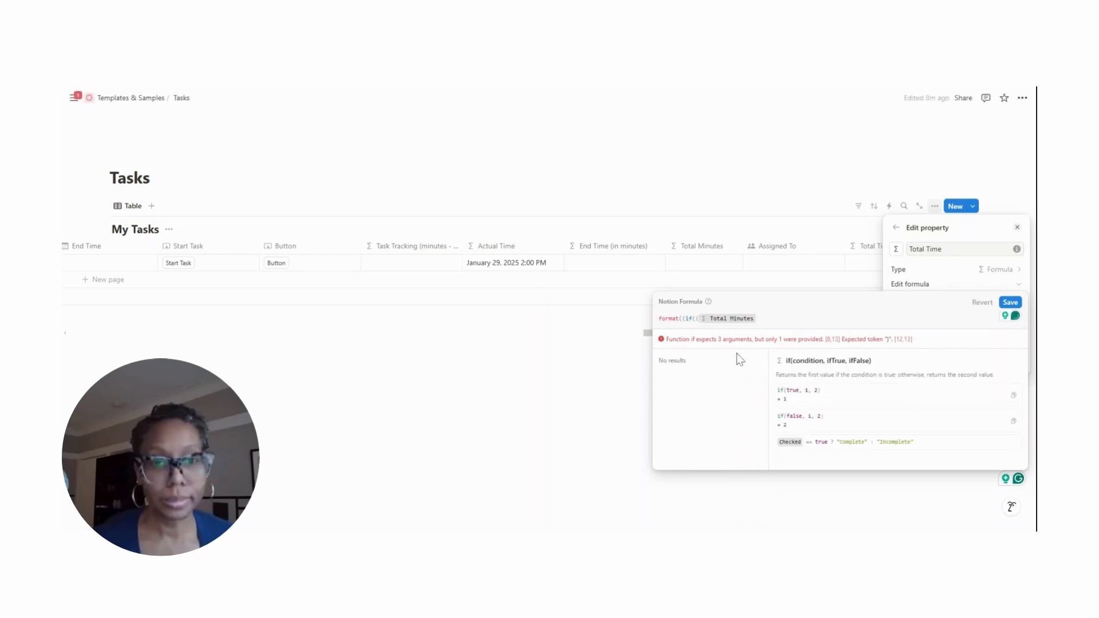
pyautogui.write('>')
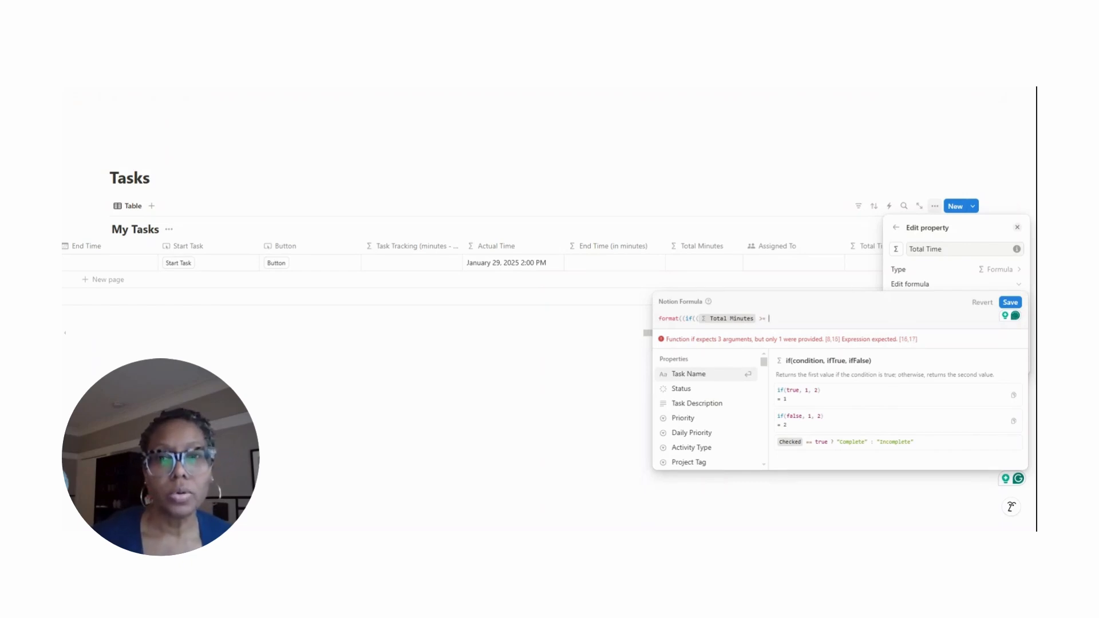
pyautogui.write('= 60)')
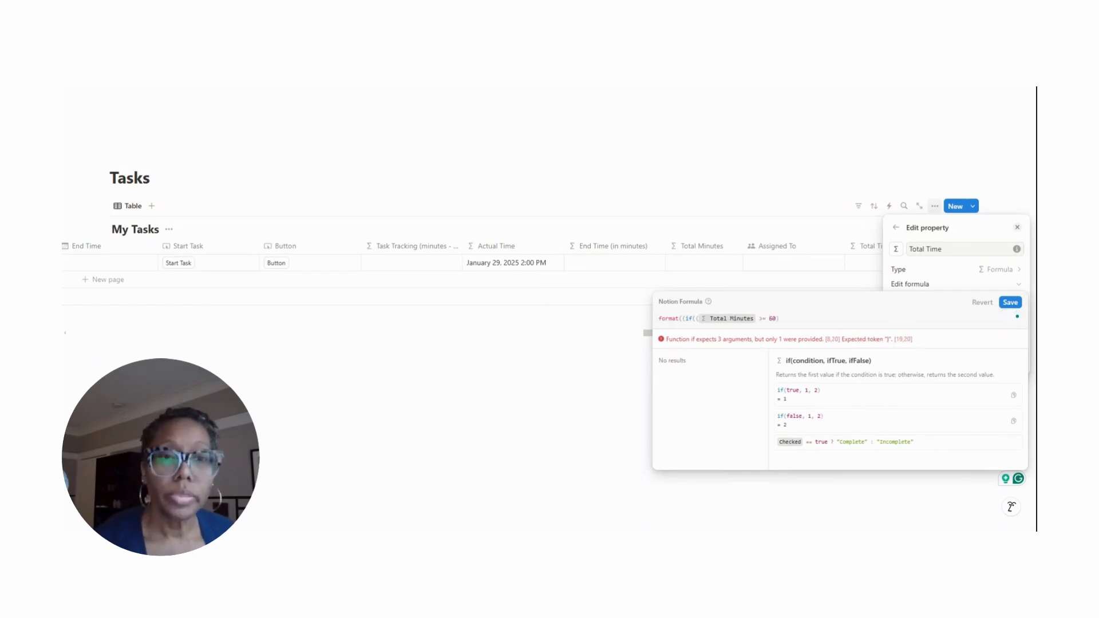
# Set the true result to (format(floor(Total Minutes/60)) + " hrs ") and the false result to "", ending with a plus sign
pyautogui.write(', (forma')
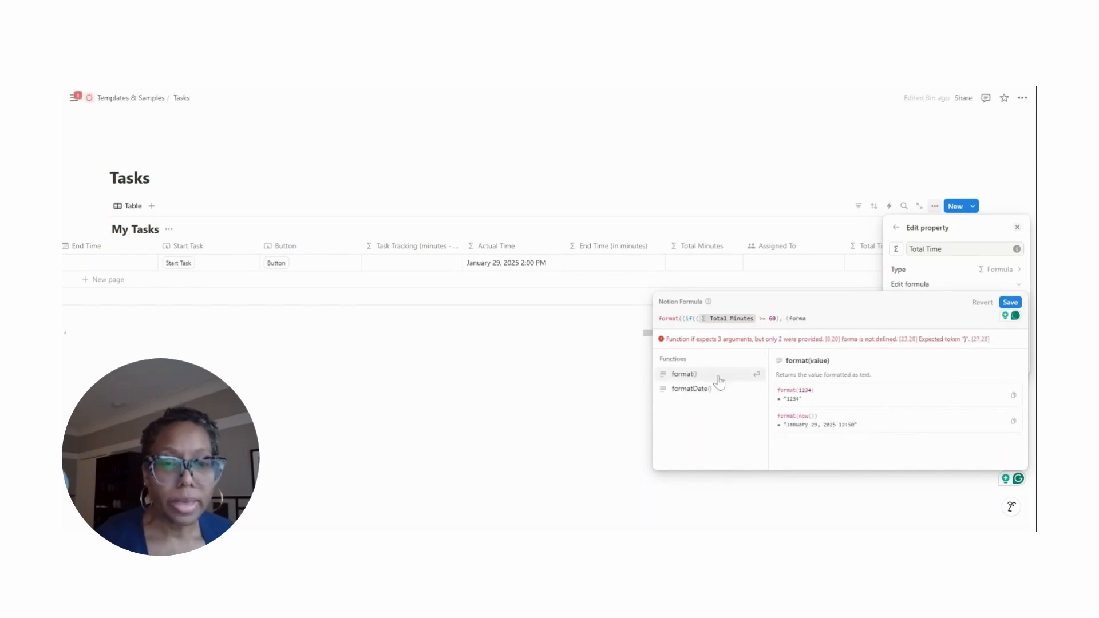
pyautogui.press('Return')
pyautogui.write('floor')
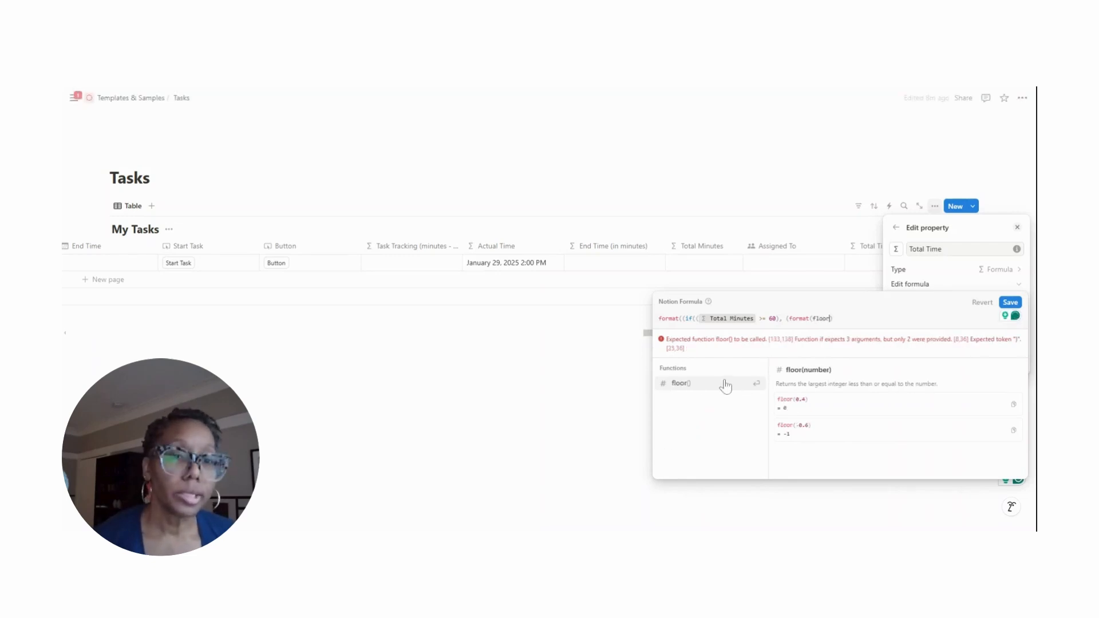
pyautogui.click(715, 387)
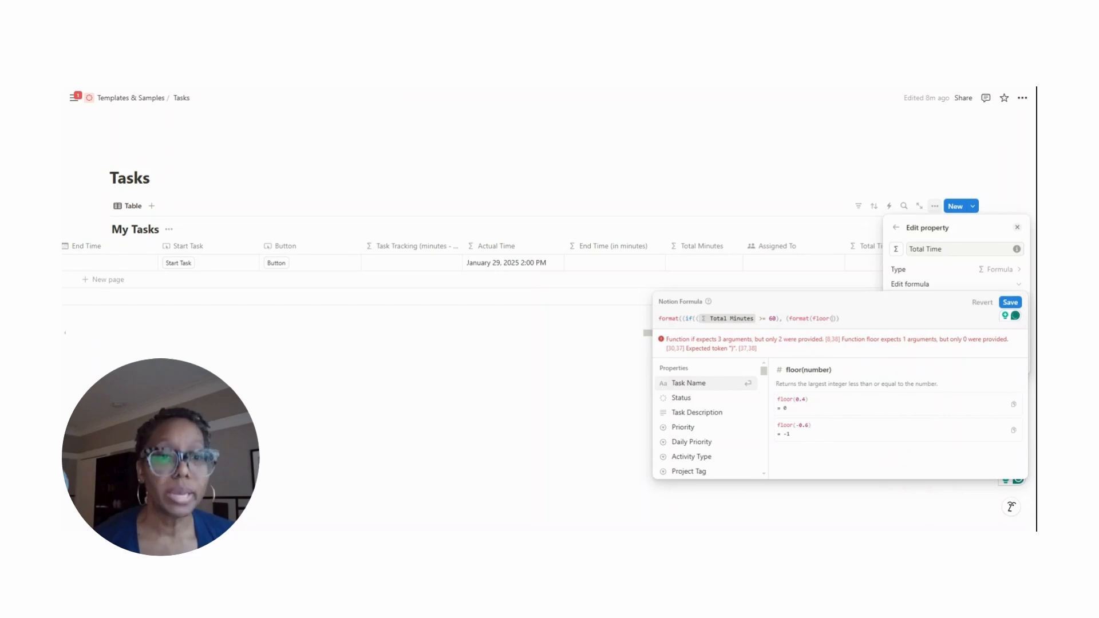
pyautogui.write('tot')
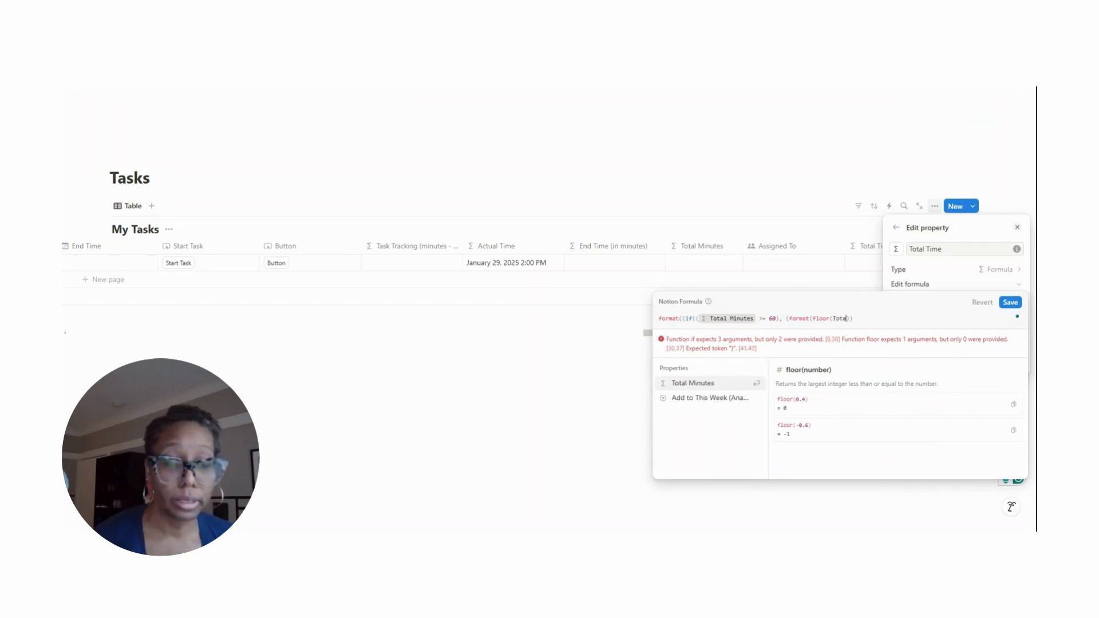
pyautogui.press('Return')
pyautogui.write('/60)) + "')
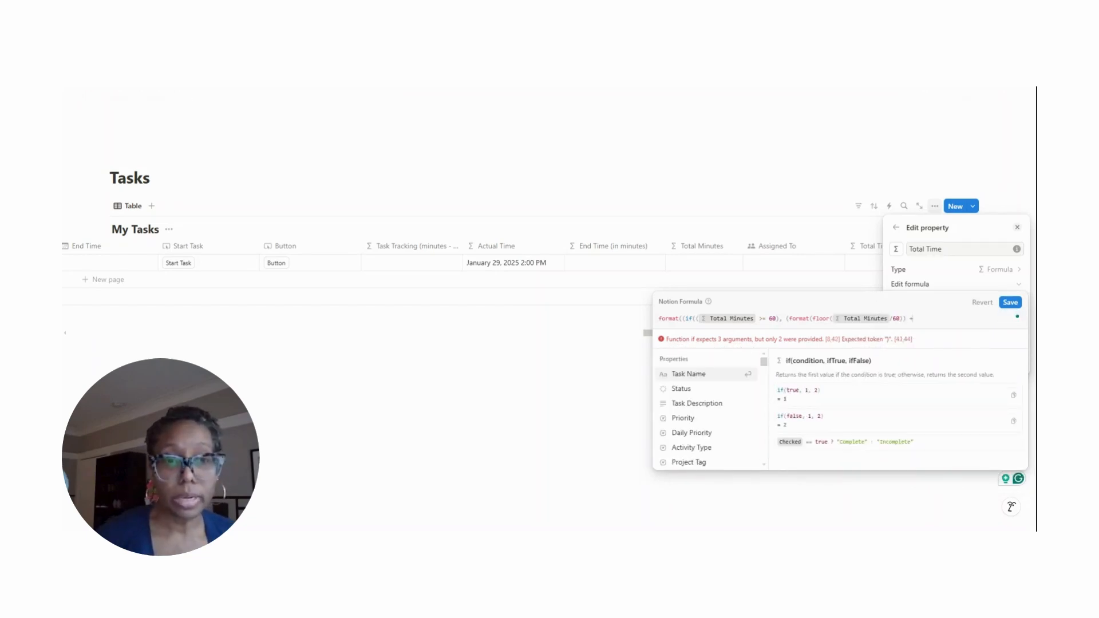
pyautogui.write(' hrs "')
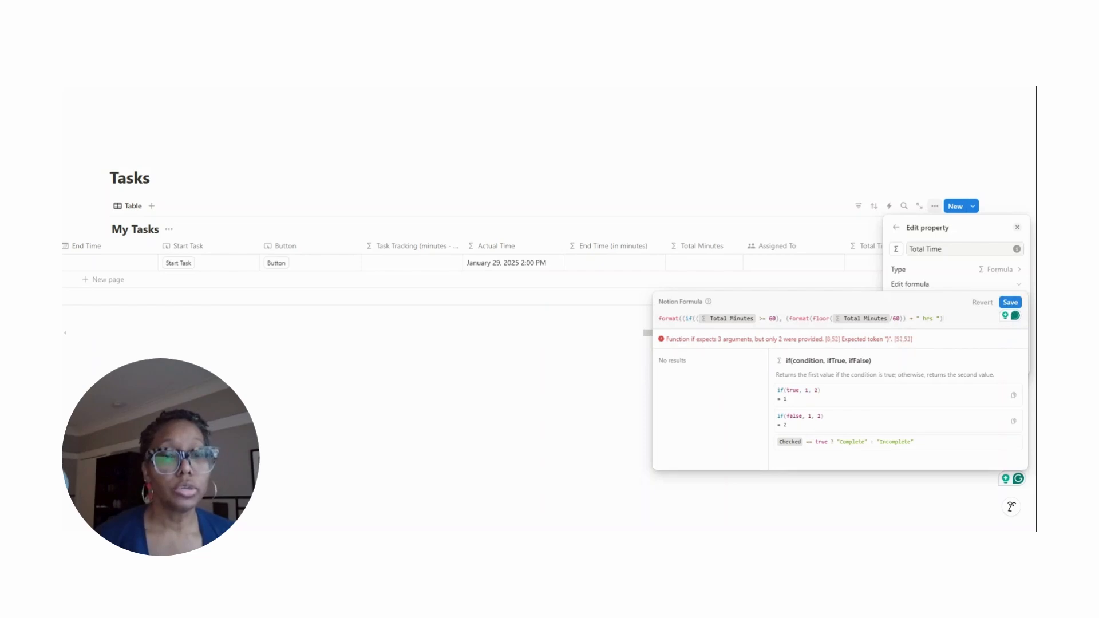
pyautogui.write('), "") + ')
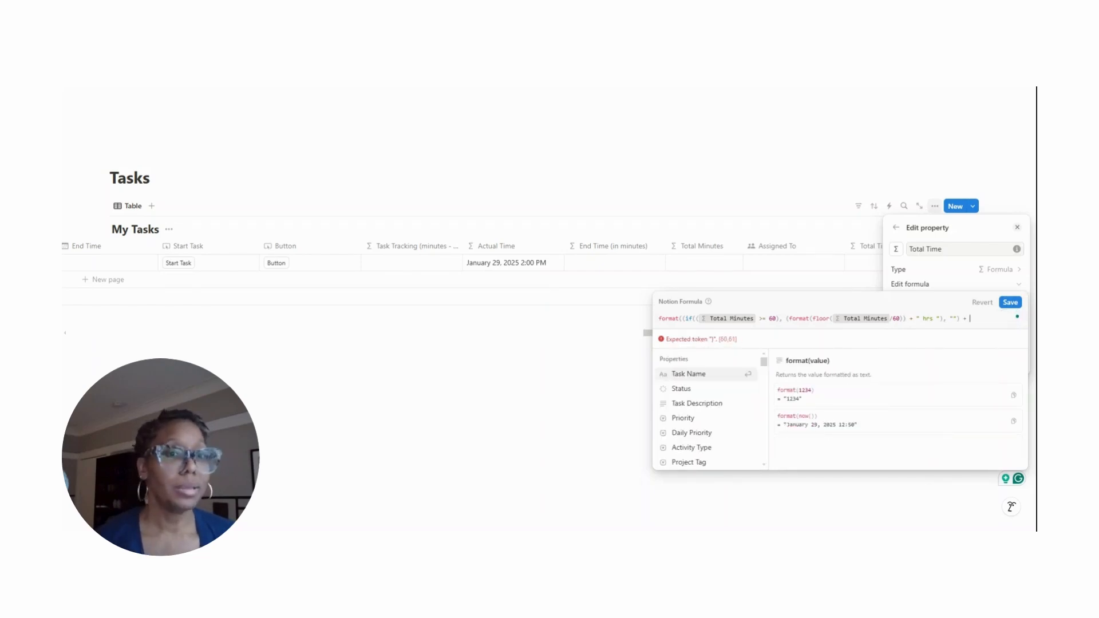
# Append a second if with the condition ((Total Minutes %60) > 0) and begin its true result with (format(
pyautogui.write('if(((tot')
pyautogui.click(737, 372)
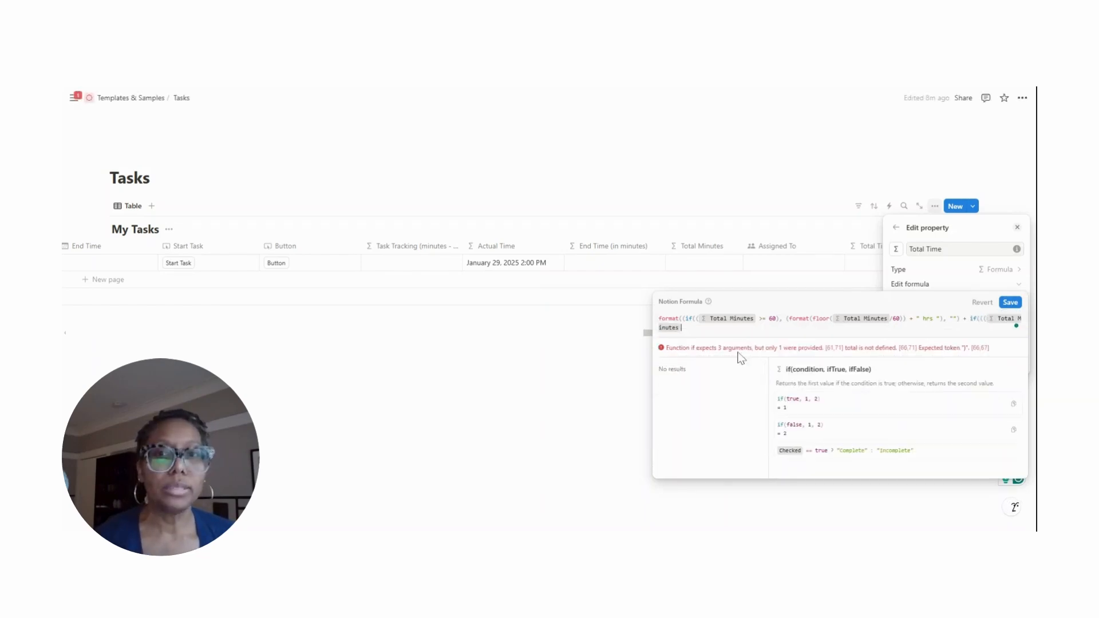
pyautogui.write('%60) >')
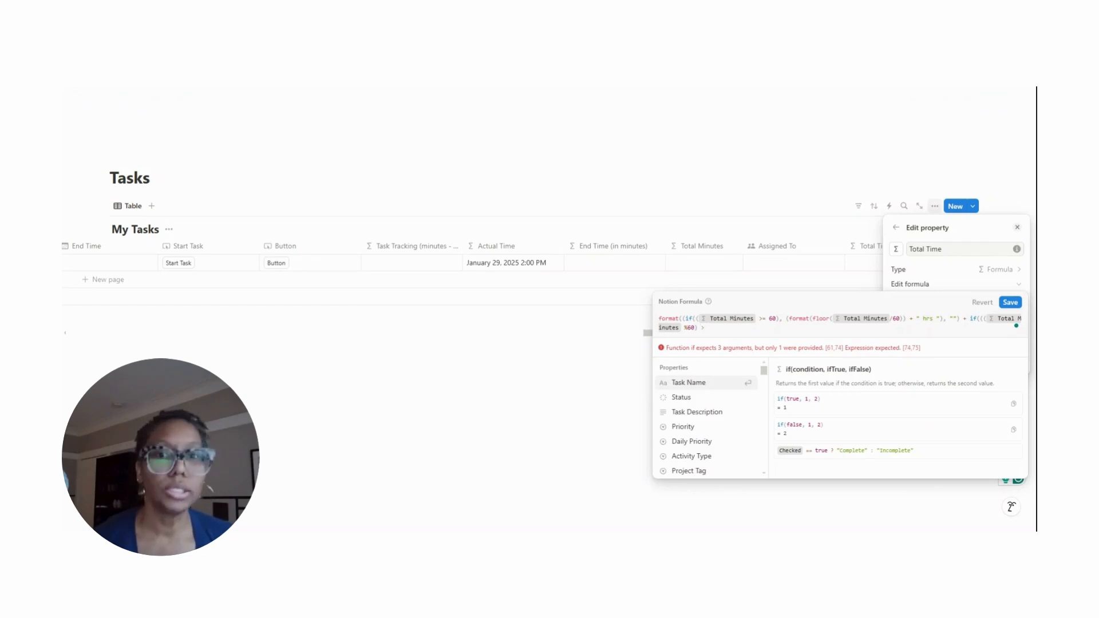
pyautogui.write(' 0), (format(')
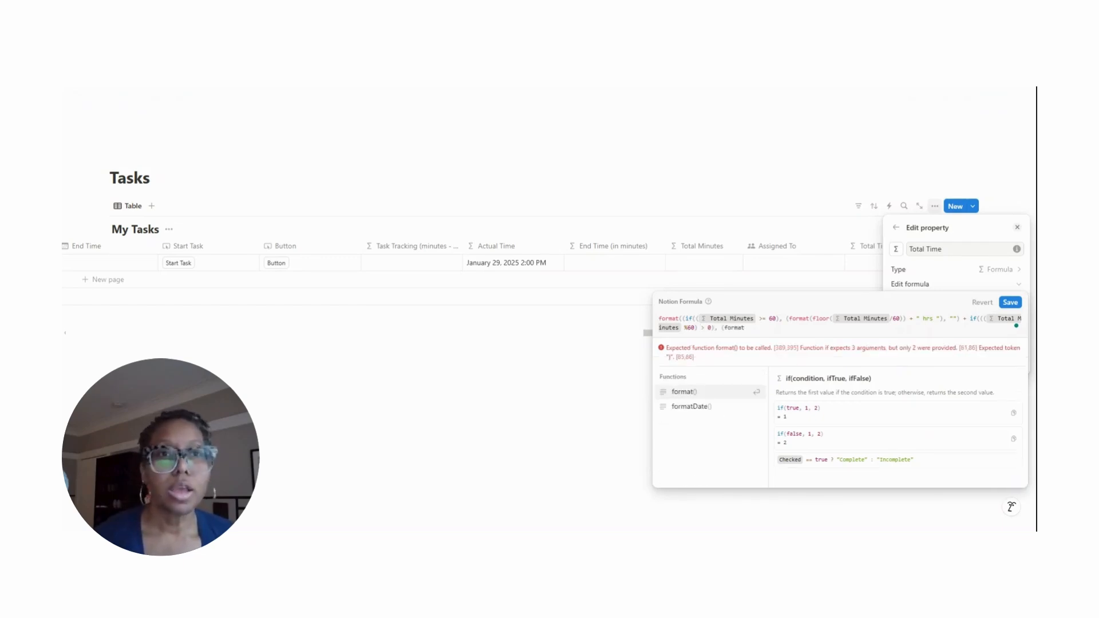
# Complete the true result with Total Minutes % 60) + " mins "), use "0 mins" as the false result, and save the formula
pyautogui.write('total Minut')
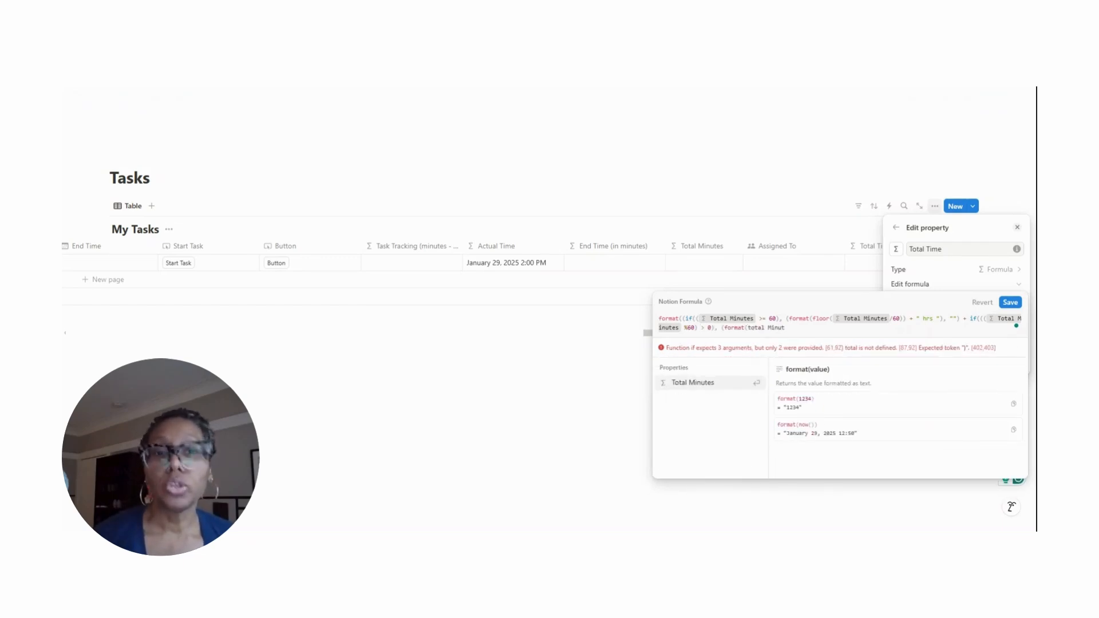
pyautogui.press('Return')
pyautogui.write('% 60) ')
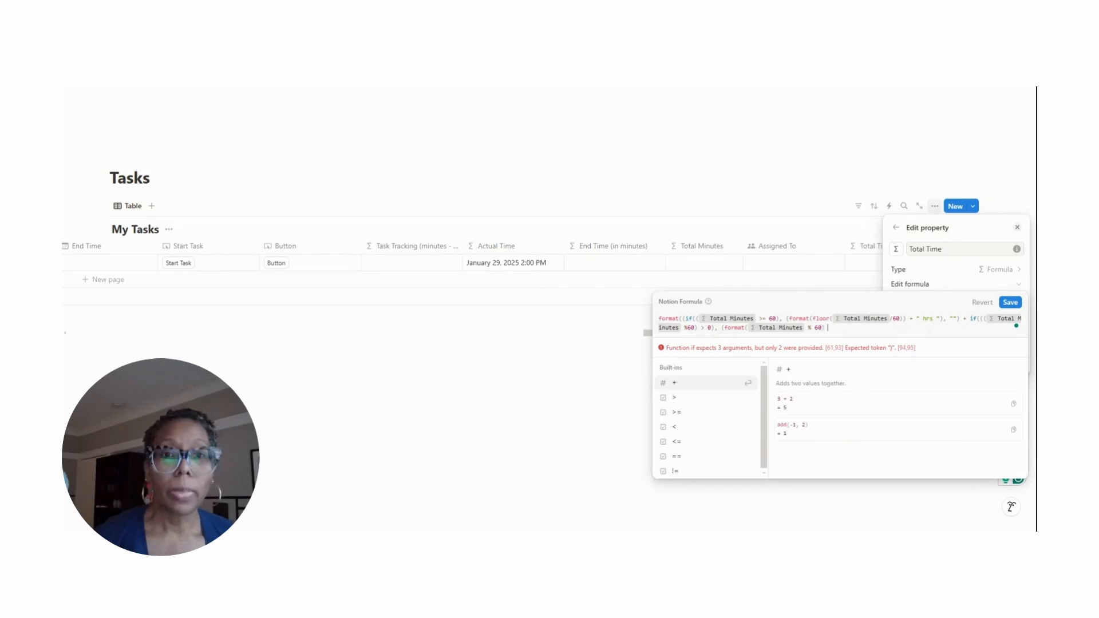
pyautogui.write('+ " mins "')
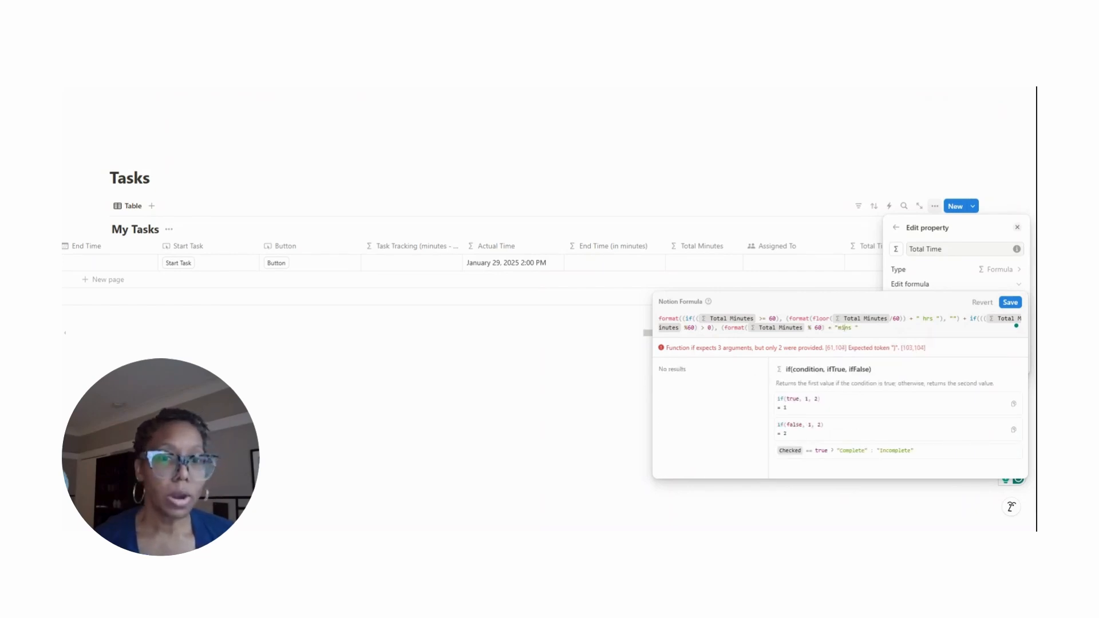
pyautogui.write('), "0 mins')
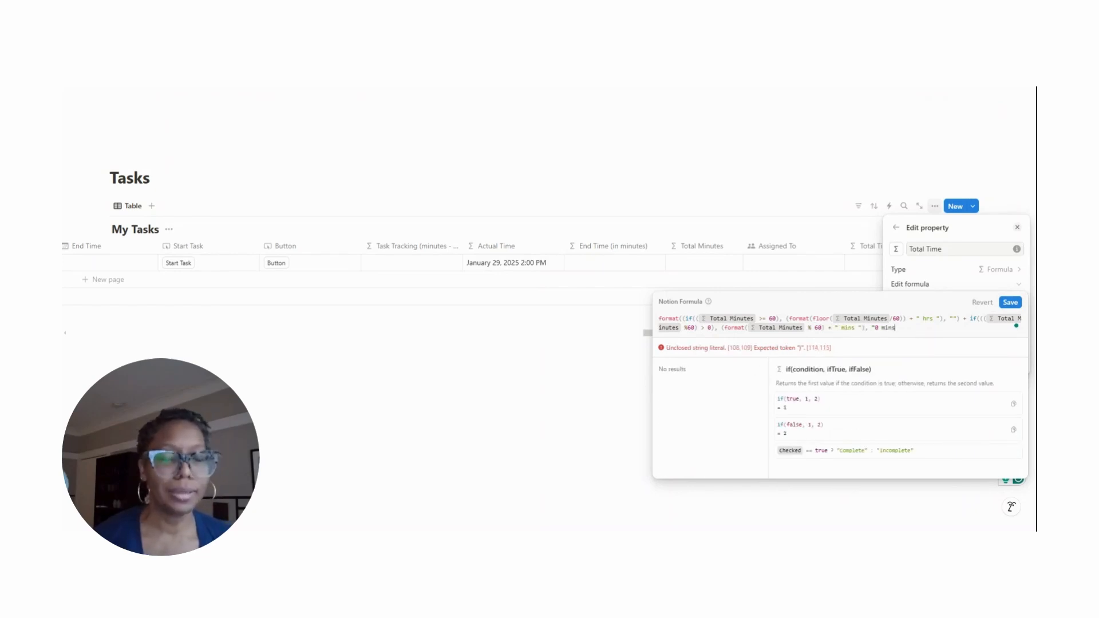
pyautogui.write('"))')
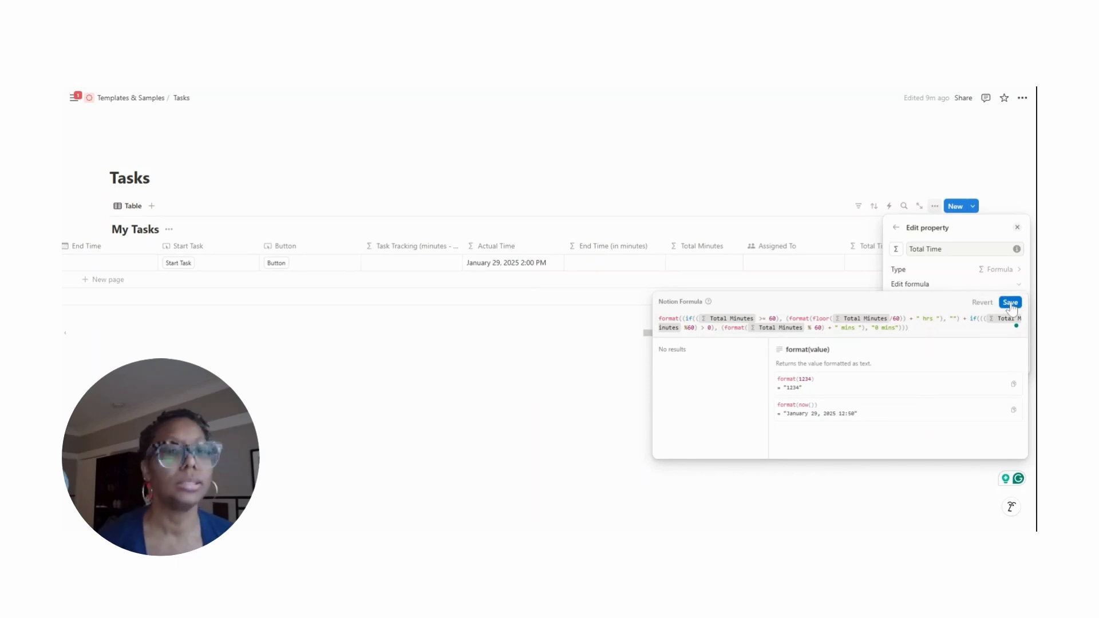
pyautogui.click(806, 375)
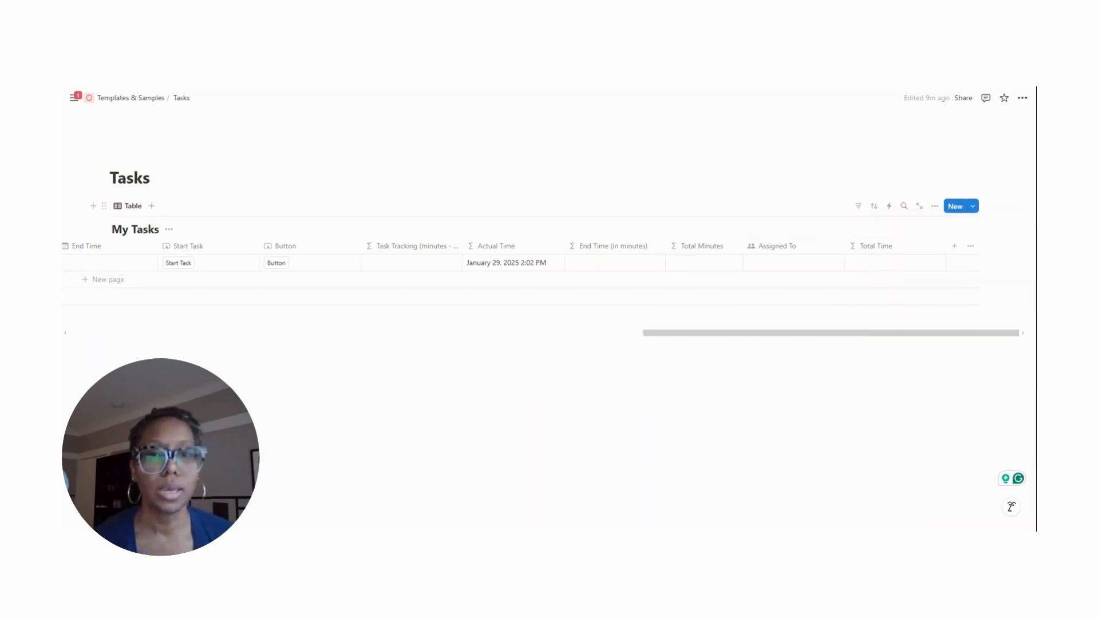
# Start the task with its Start Time changed to 1:30 PM, and narrow the Task Tracking column
pyautogui.click(189, 264)
pyautogui.hscroll(-4, 657, 313)
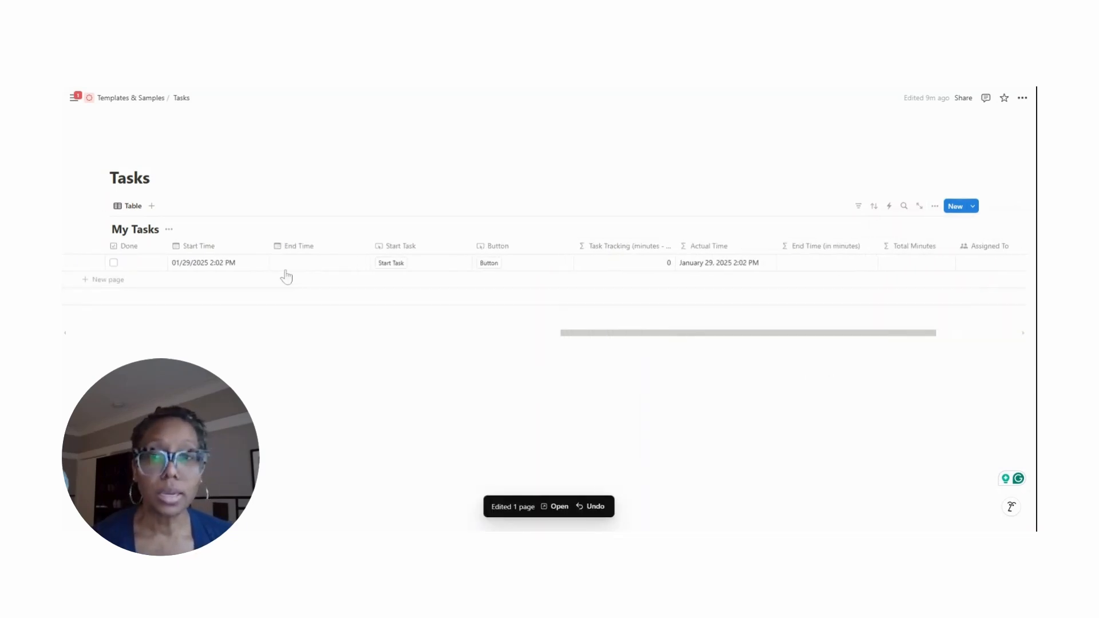
pyautogui.click(269, 264)
pyautogui.moveTo(254, 273); pyautogui.dragTo(241, 273)
pyautogui.write('1:30')
pyautogui.click(338, 277)
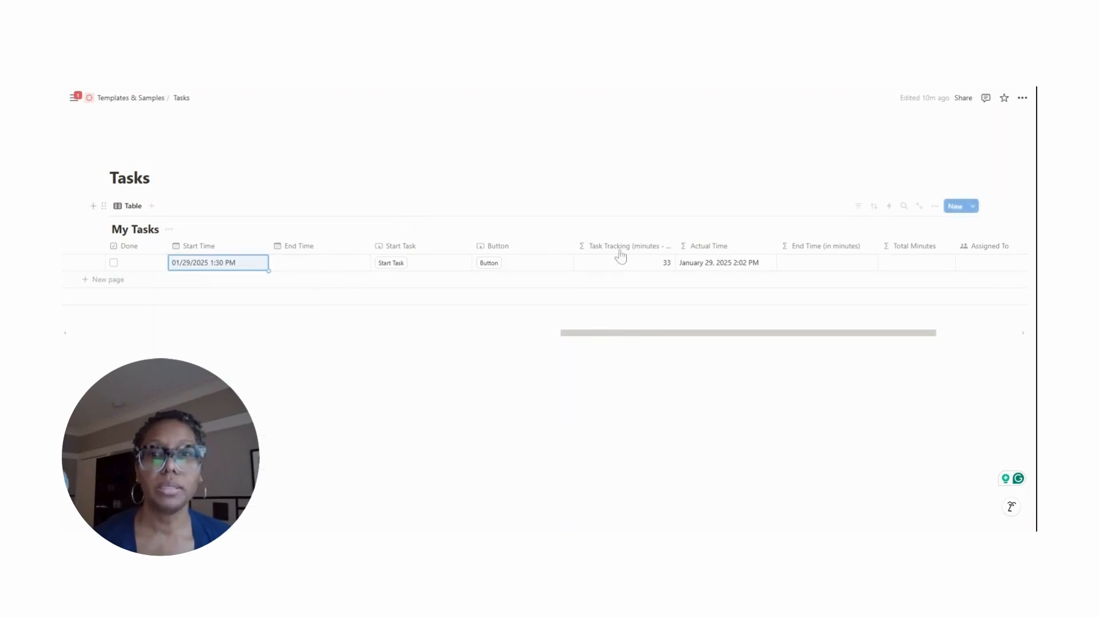
pyautogui.moveTo(675, 246); pyautogui.dragTo(642, 246)
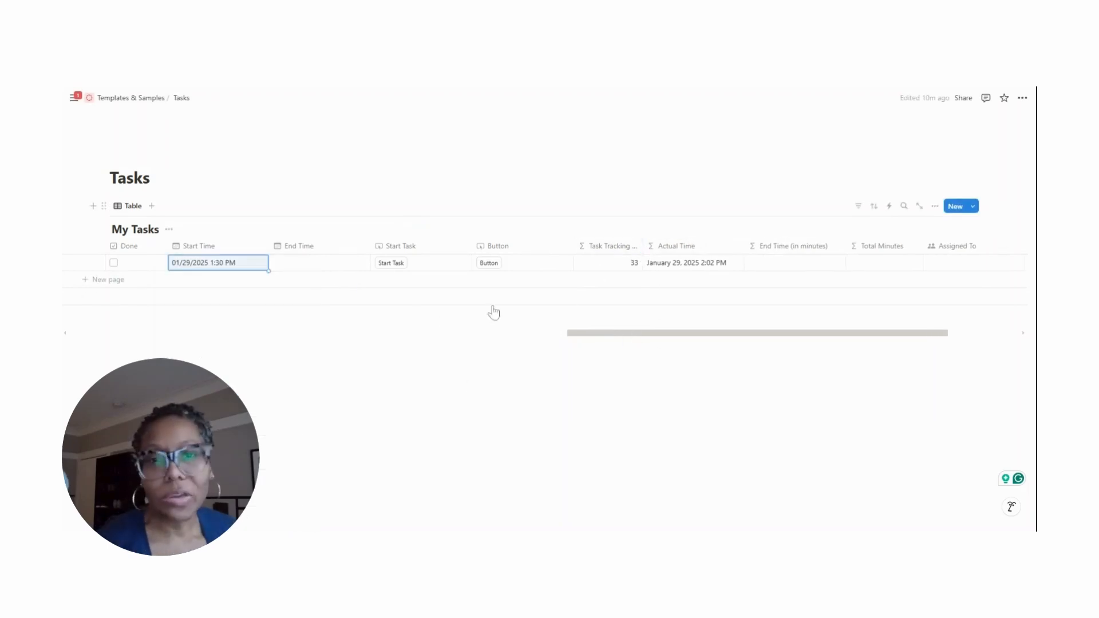
# Complete the task with its Button property, then set its End Time to 1:50 PM and view the Total Time
pyautogui.click(499, 265)
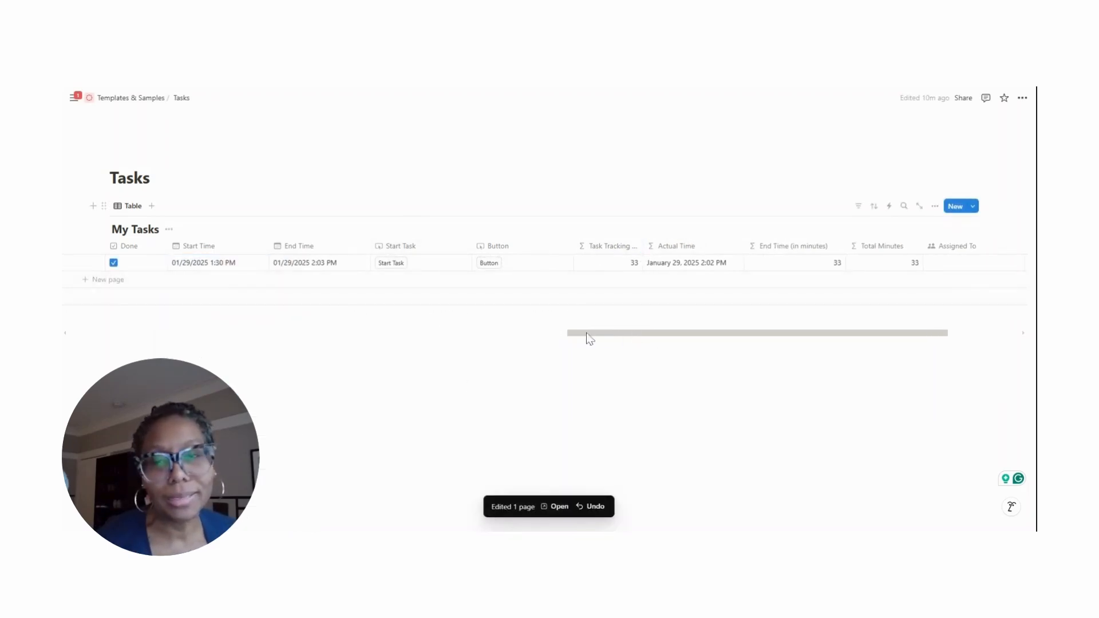
pyautogui.click(321, 265)
pyautogui.write('1:50 PM')
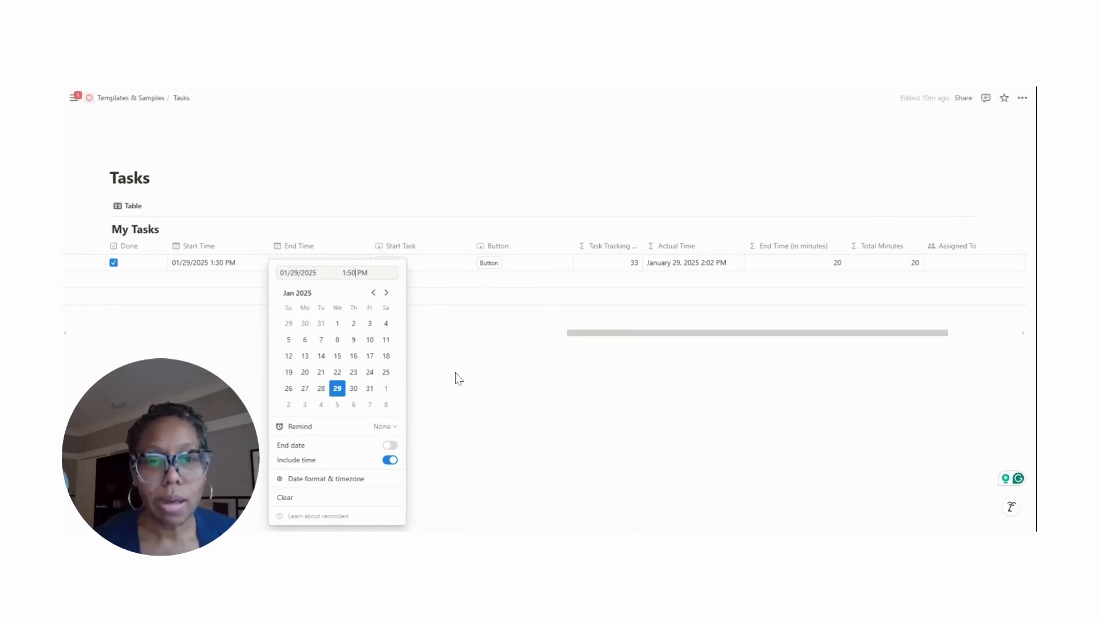
pyautogui.click(459, 379)
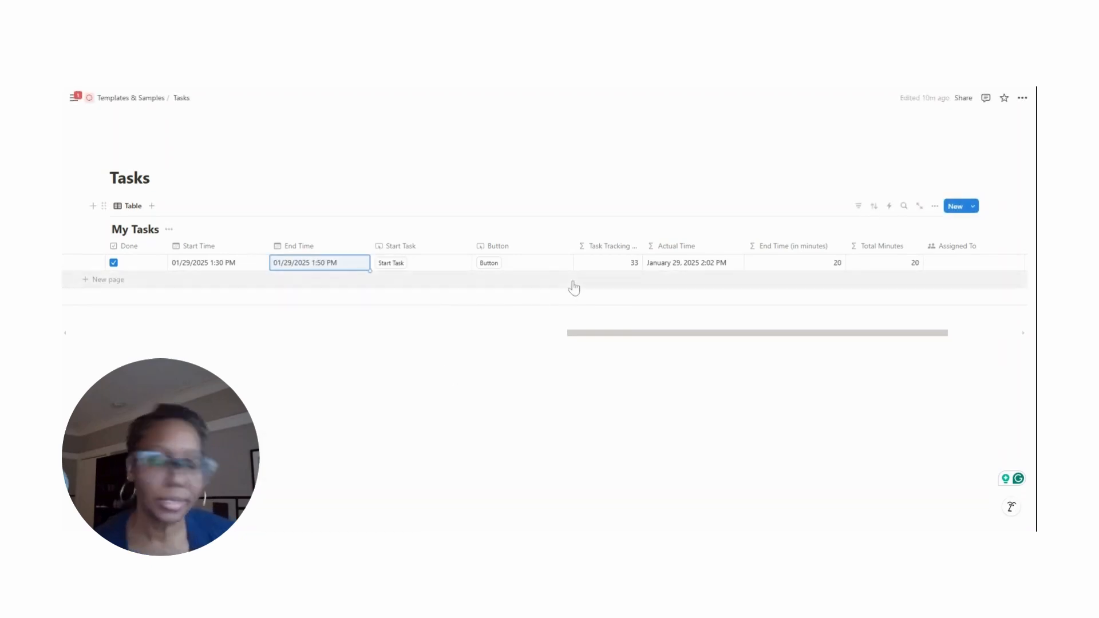
pyautogui.moveTo(692, 334); pyautogui.dragTo(790, 330)
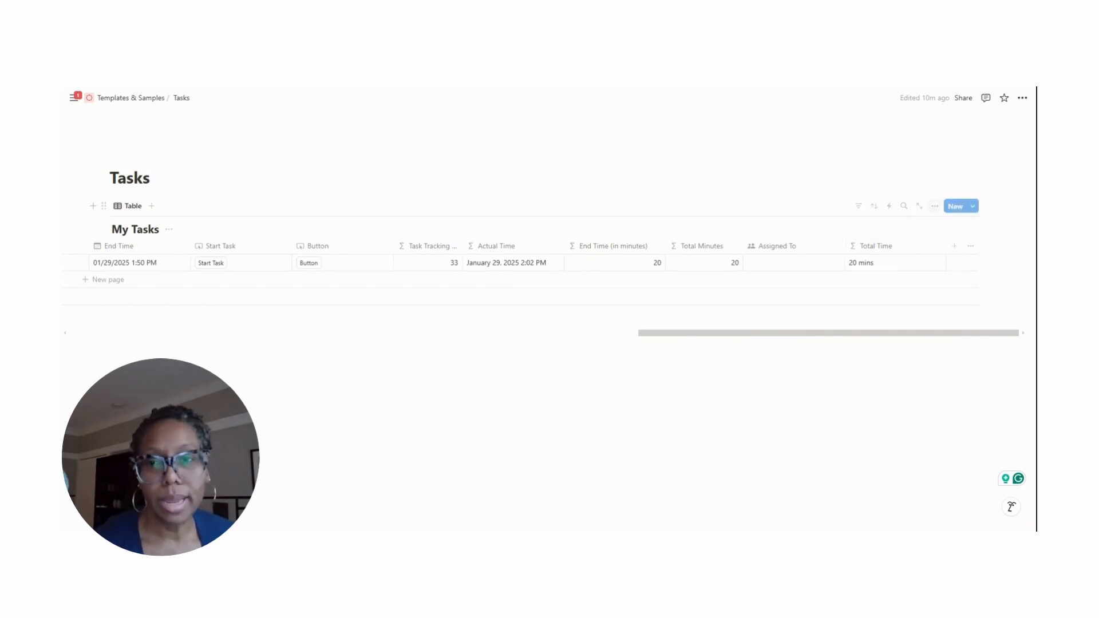
# Widen the Task Tracking column and set the task's Start Time to 8:30 AM
pyautogui.moveTo(462, 246)
pyautogui.mouseDown()
pyautogui.moveTo(518, 243)
pyautogui.moveTo(482, 245)
pyautogui.mouseUp()
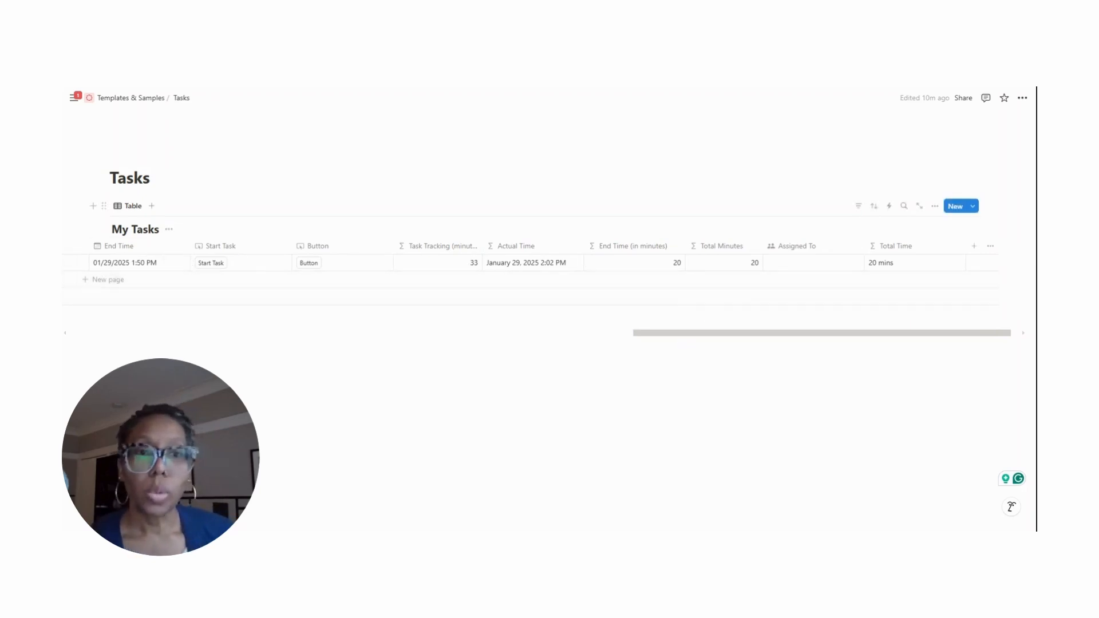
pyautogui.hscroll(-5, 584, 348)
pyautogui.click(307, 265)
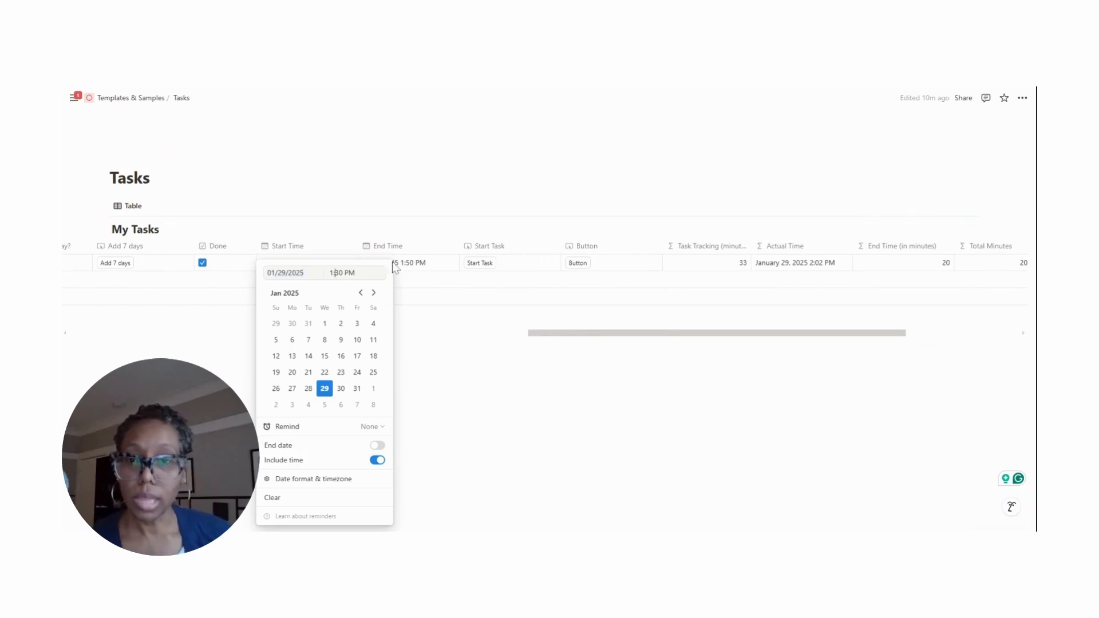
pyautogui.press('BackSpace')
pyautogui.press('BackSpace')
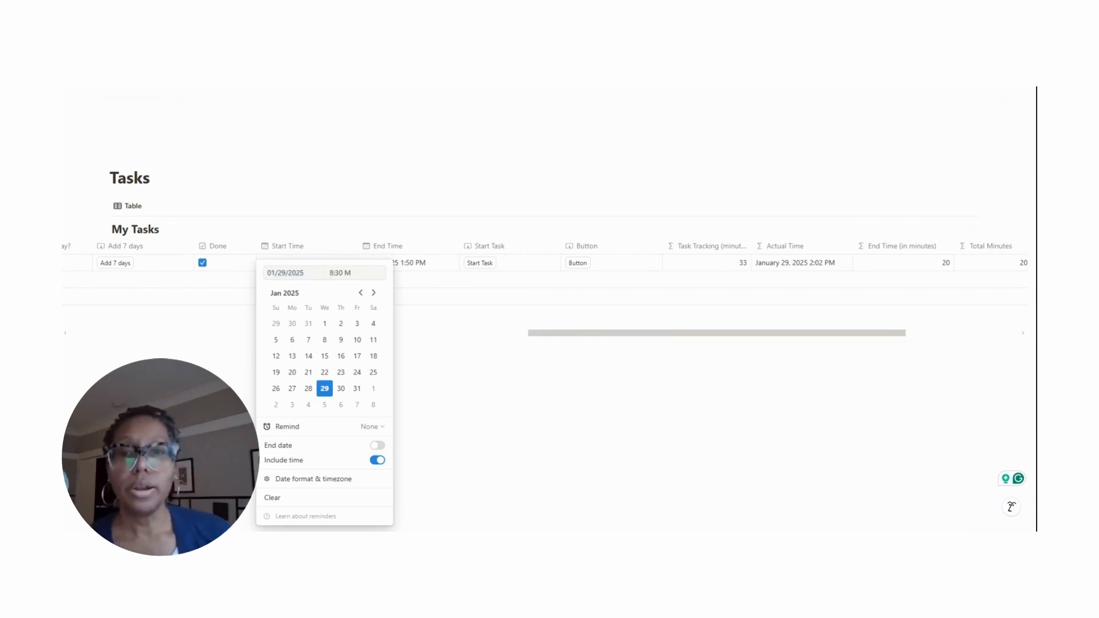
pyautogui.press('Escape')
pyautogui.click(309, 265)
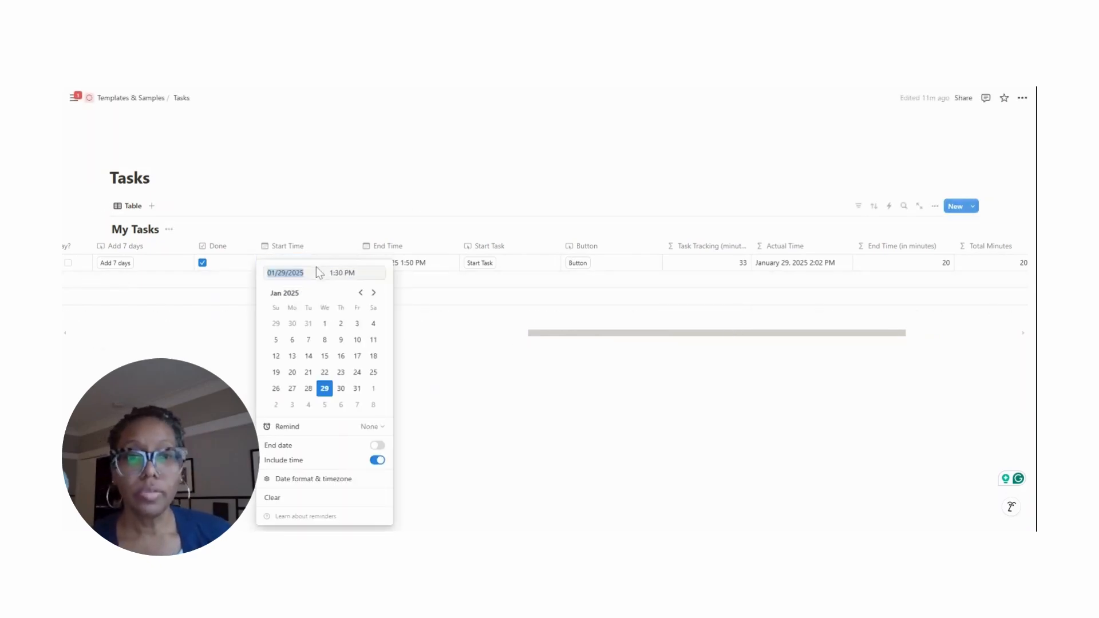
pyautogui.press('BackSpace')
pyautogui.write('8')
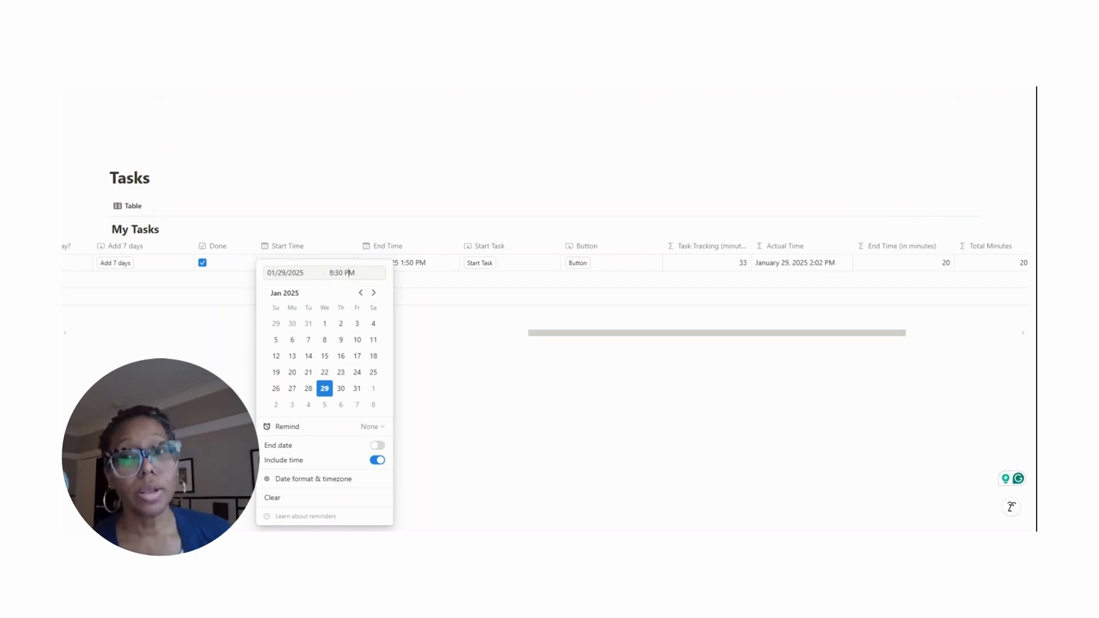
# Move the Total Time column between Total Minutes and Assigned To
pyautogui.moveTo(851, 336); pyautogui.dragTo(945, 338)
pyautogui.moveTo(870, 250); pyautogui.dragTo(790, 254)
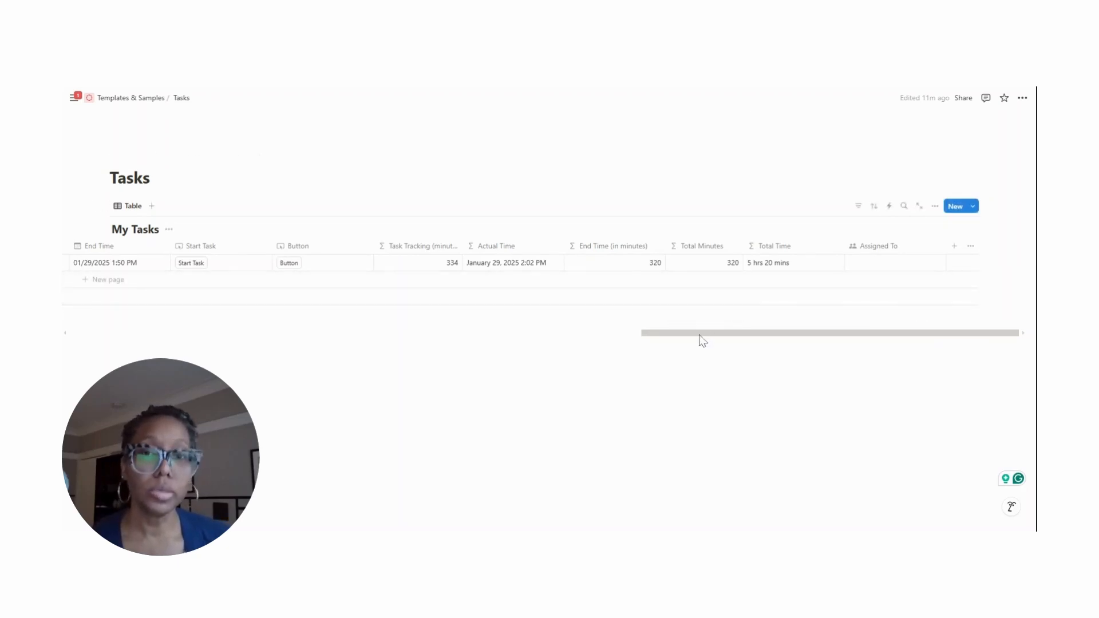
# Set the table view's layout to open pages in Center peek
pyautogui.moveTo(699, 334); pyautogui.dragTo(159, 325)
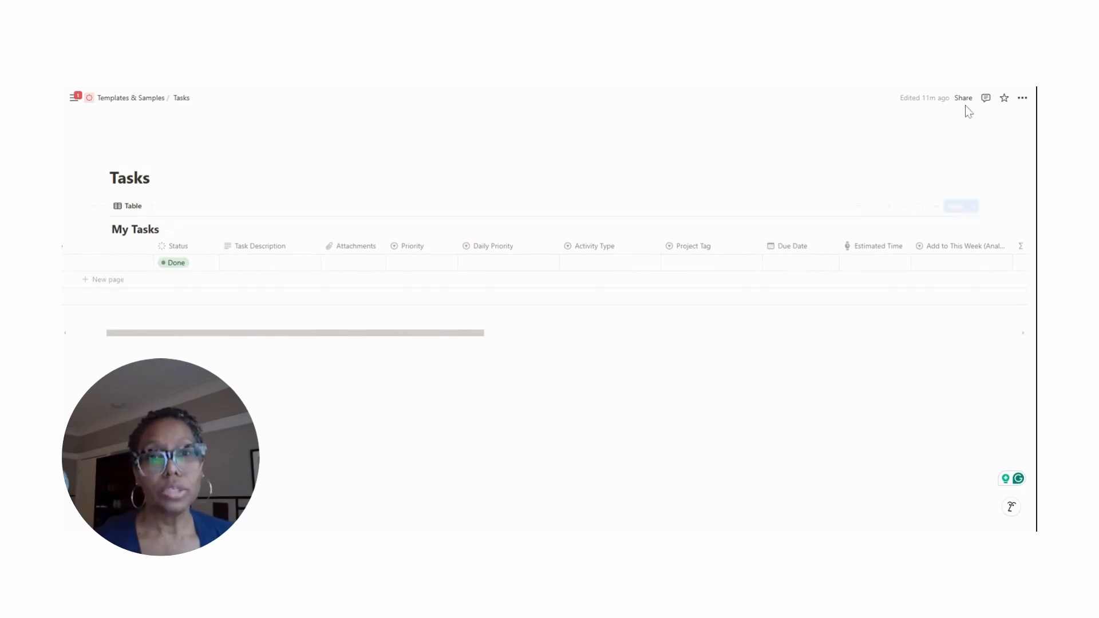
pyautogui.click(933, 207)
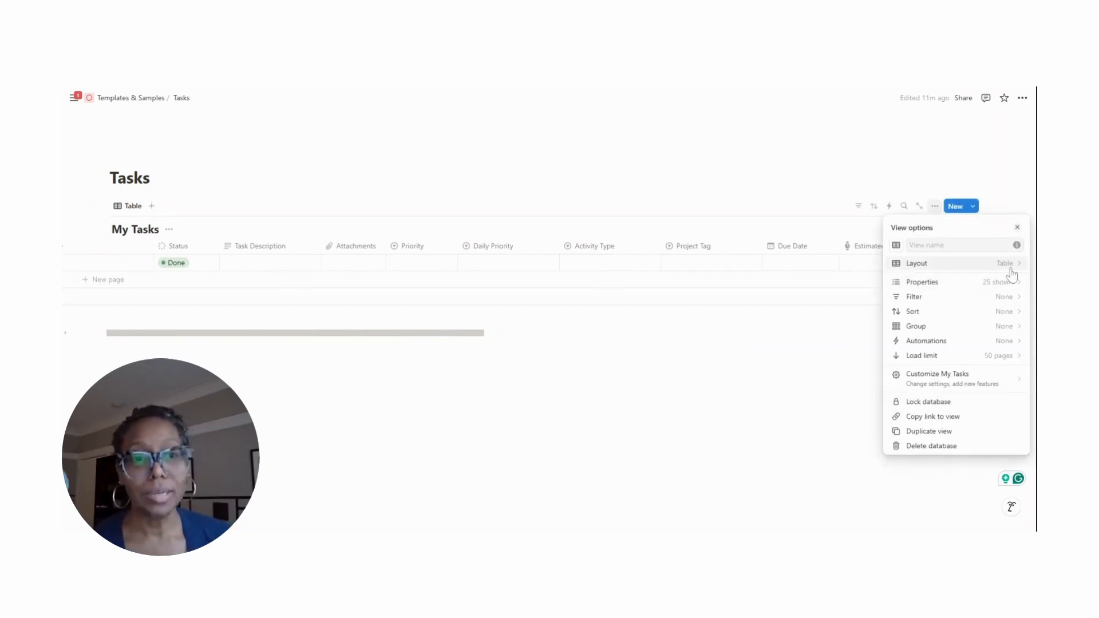
pyautogui.click(916, 263)
pyautogui.click(993, 362)
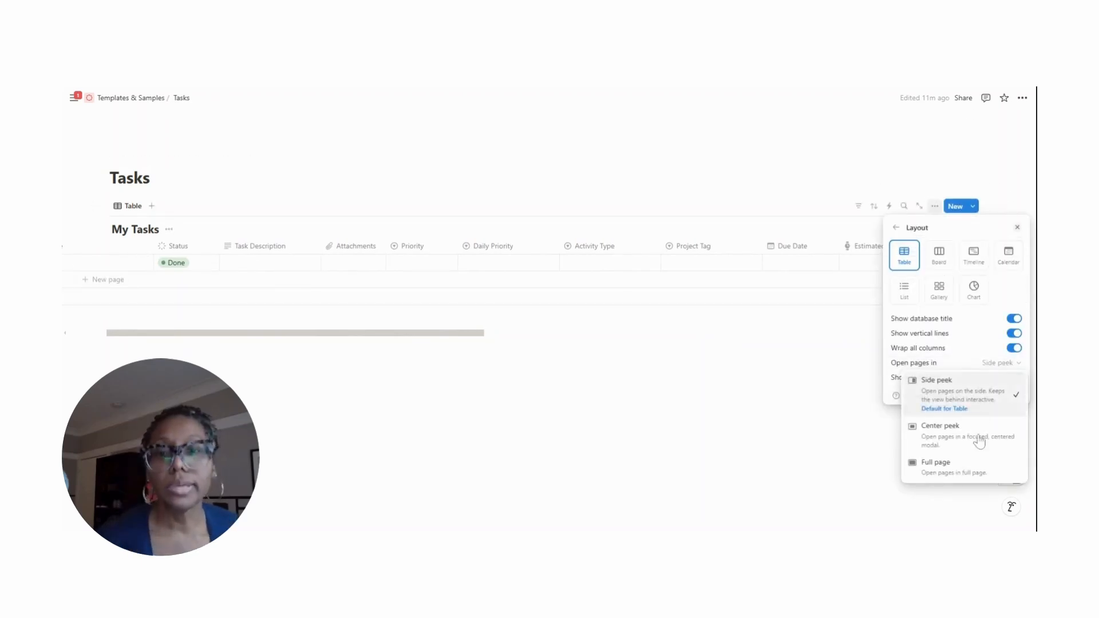
pyautogui.click(979, 427)
pyautogui.click(797, 380)
# Open the untitled task's page for layout customization and move its property group into the side panel
pyautogui.moveTo(377, 334); pyautogui.dragTo(240, 335)
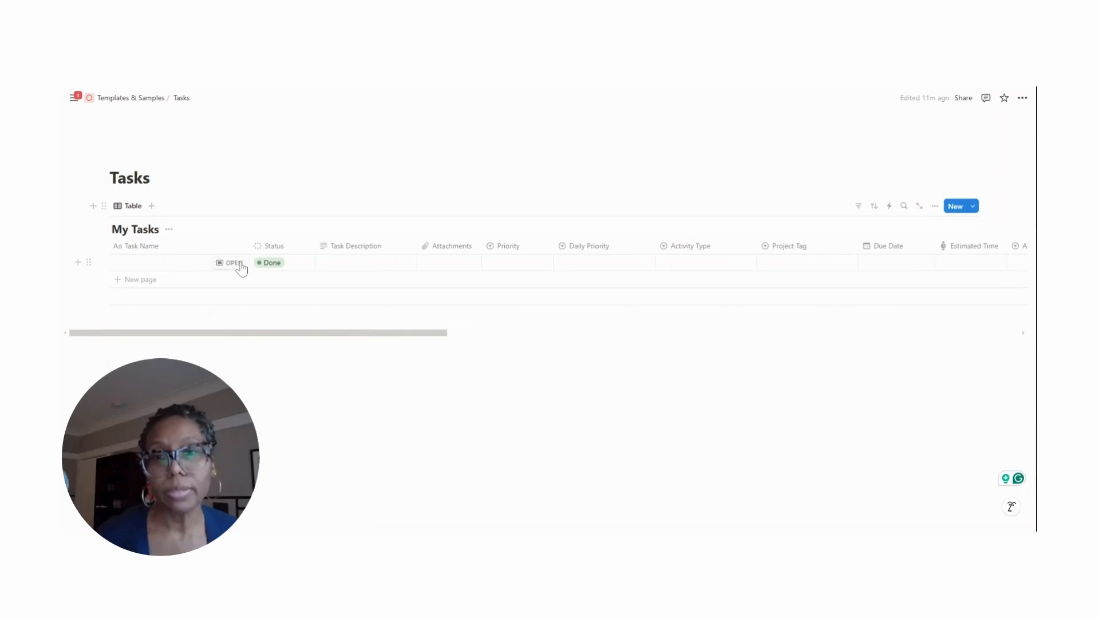
pyautogui.click(230, 263)
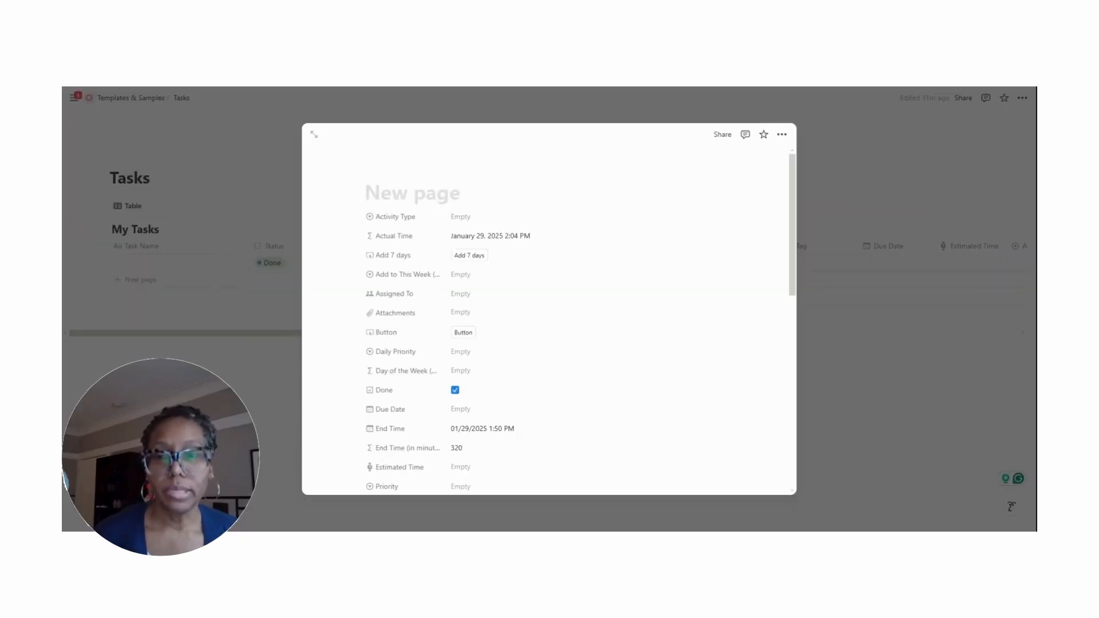
pyautogui.click(496, 170)
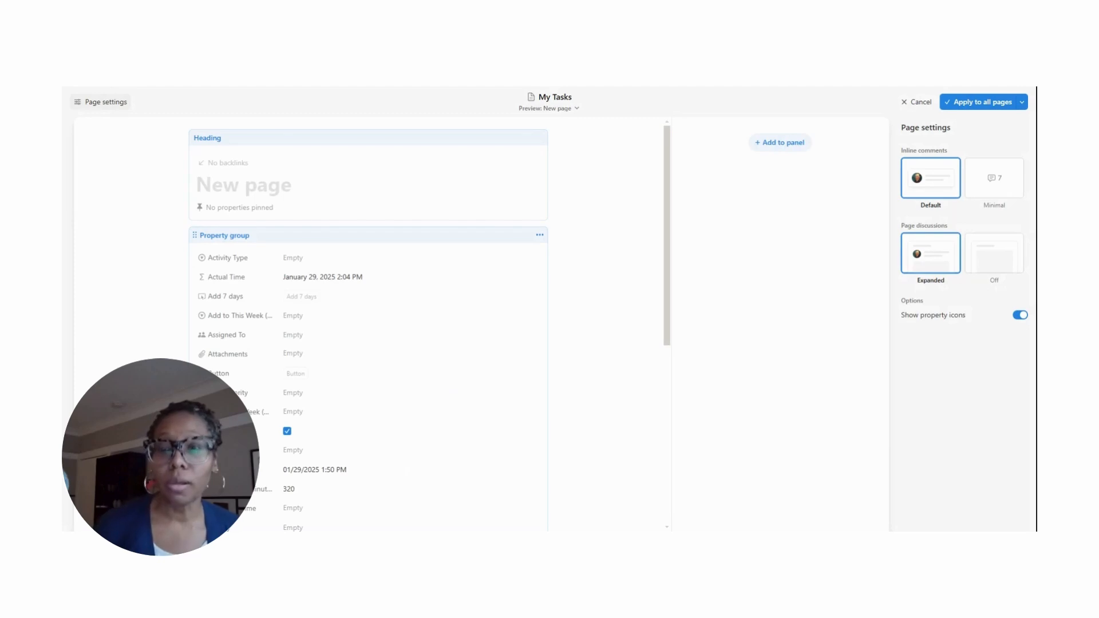
pyautogui.scroll(-3, 442, 240)
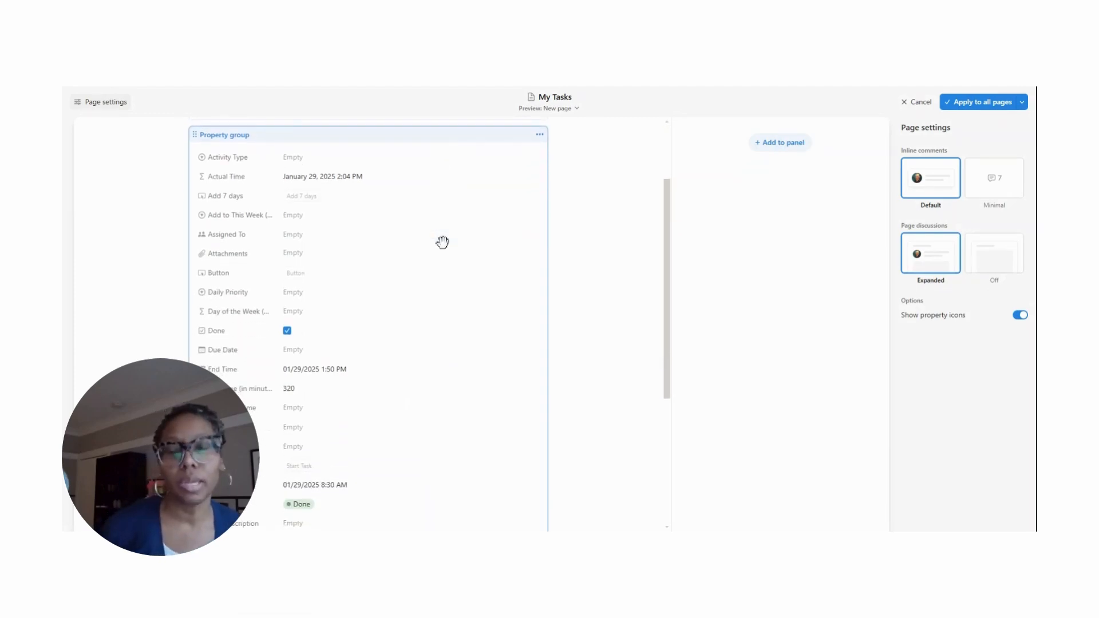
pyautogui.scroll(1, 439, 243)
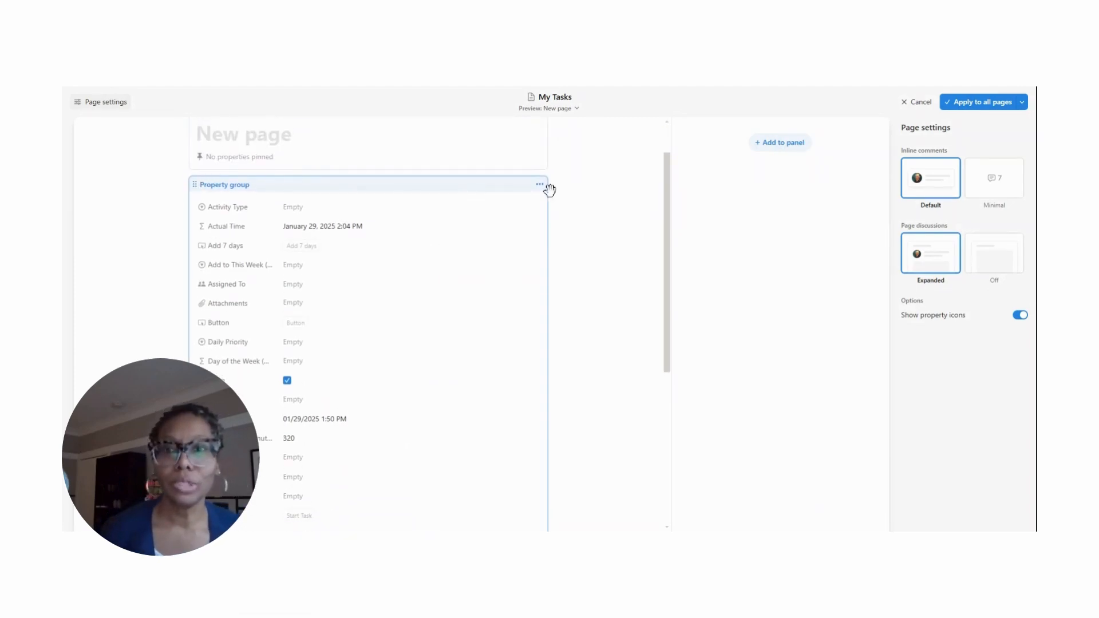
pyautogui.moveTo(549, 190); pyautogui.dragTo(777, 156)
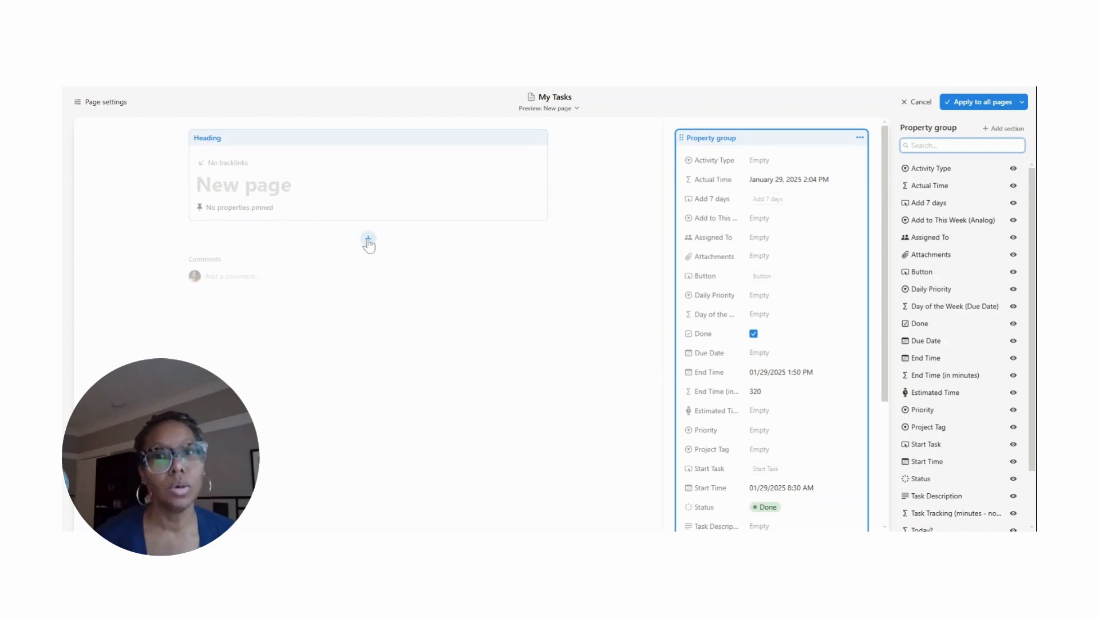
# Pin the Status and End Time properties to the page heading
pyautogui.click(296, 216)
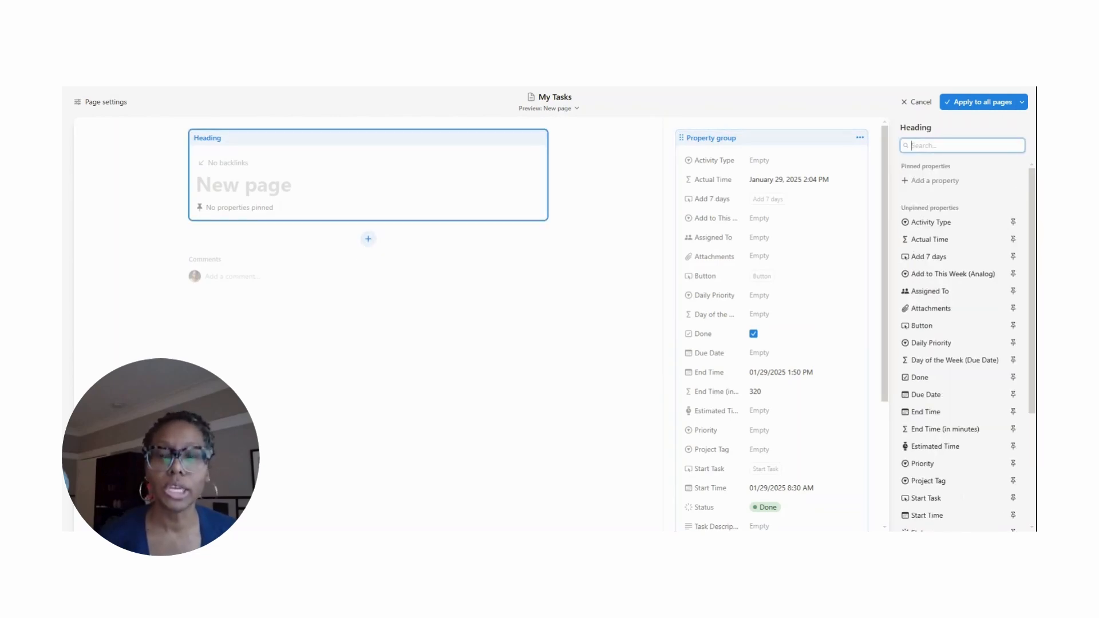
pyautogui.write('Stat')
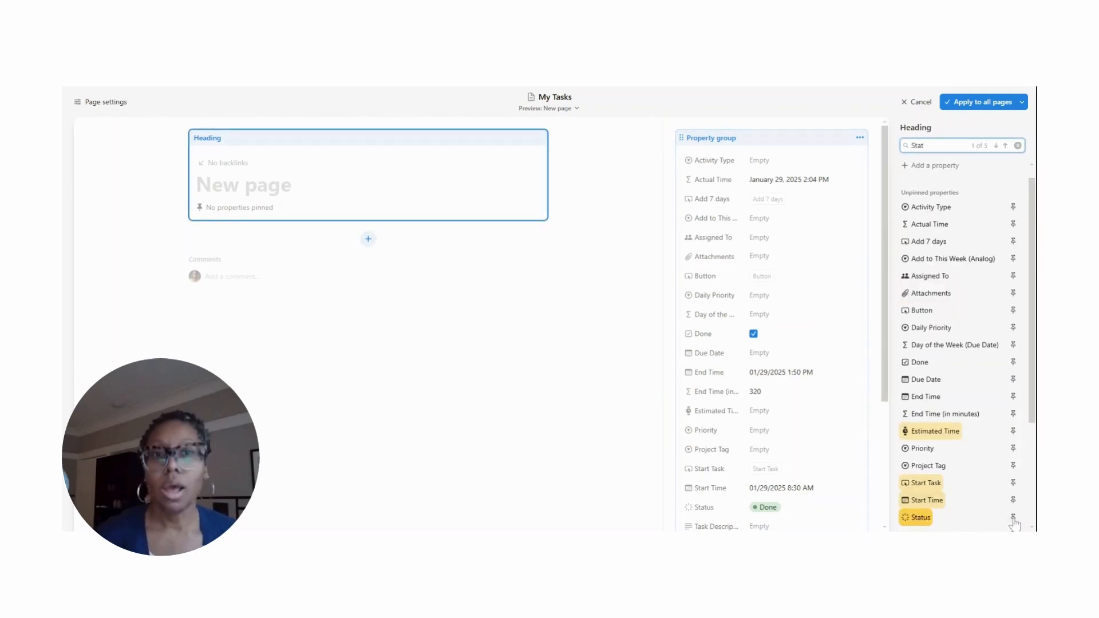
pyautogui.click(1013, 518)
pyautogui.write('End')
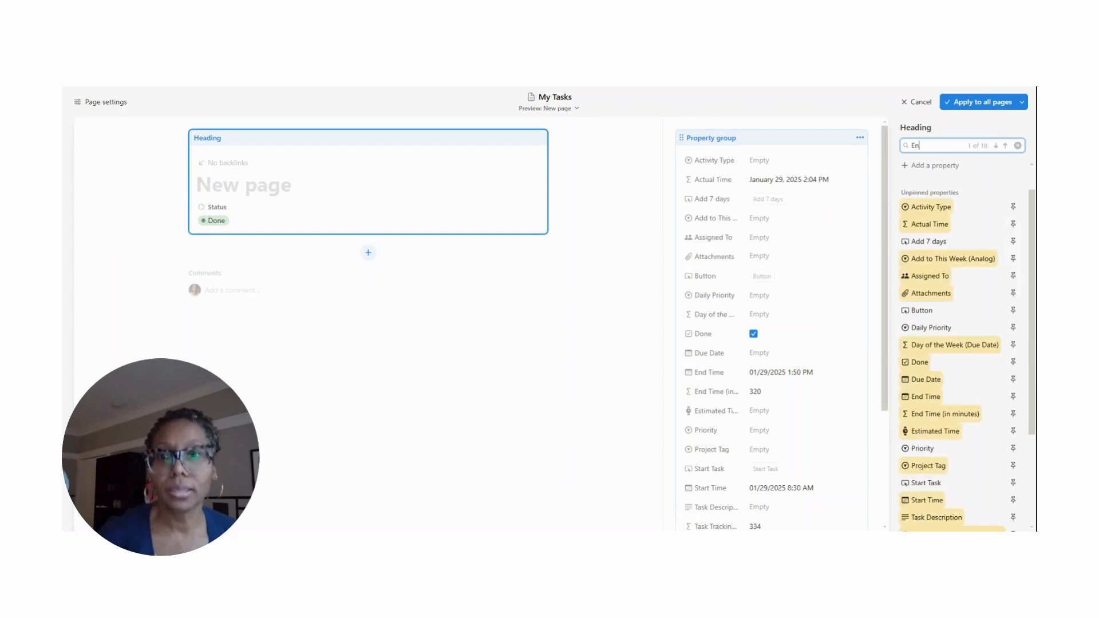
pyautogui.click(1013, 397)
pyautogui.doubleClick(899, 149)
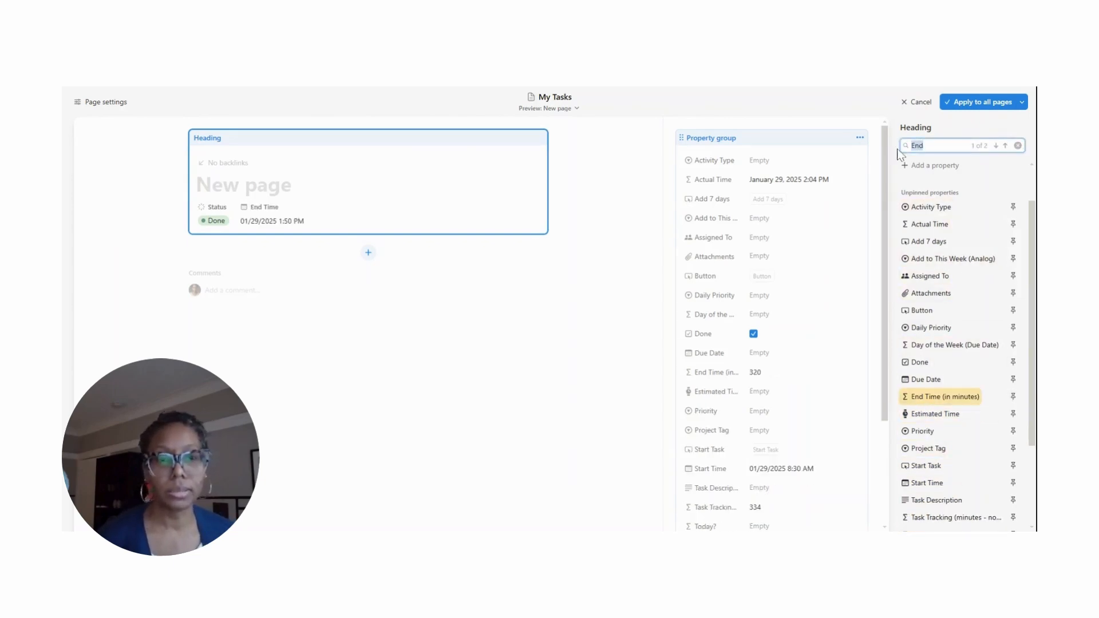
# Pin the Start Task button to the page heading and unpin End Time
pyautogui.write('Start')
pyautogui.click(1013, 500)
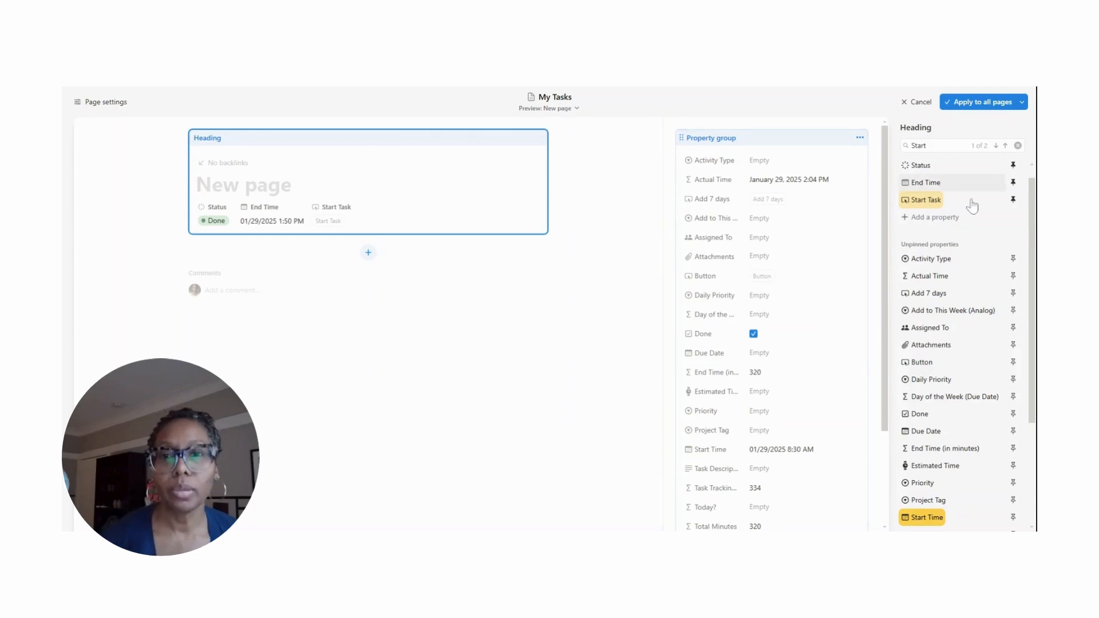
pyautogui.click(1013, 197)
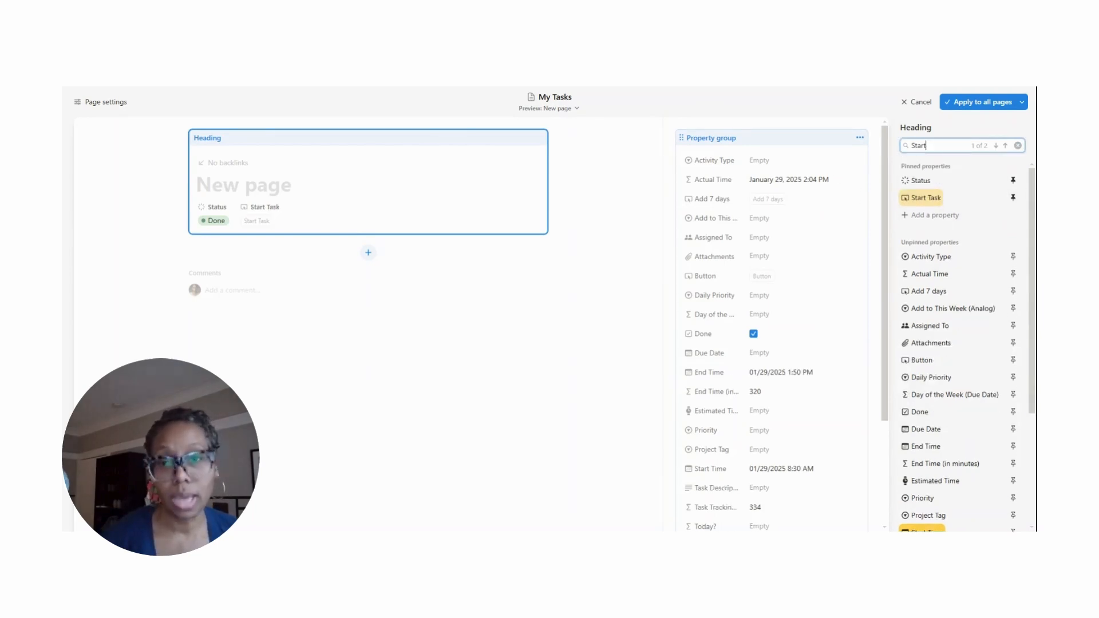
# Search the heading's properties for "End Tas" and look through the unpinned properties for the button that ends a task
pyautogui.write('End Tas')
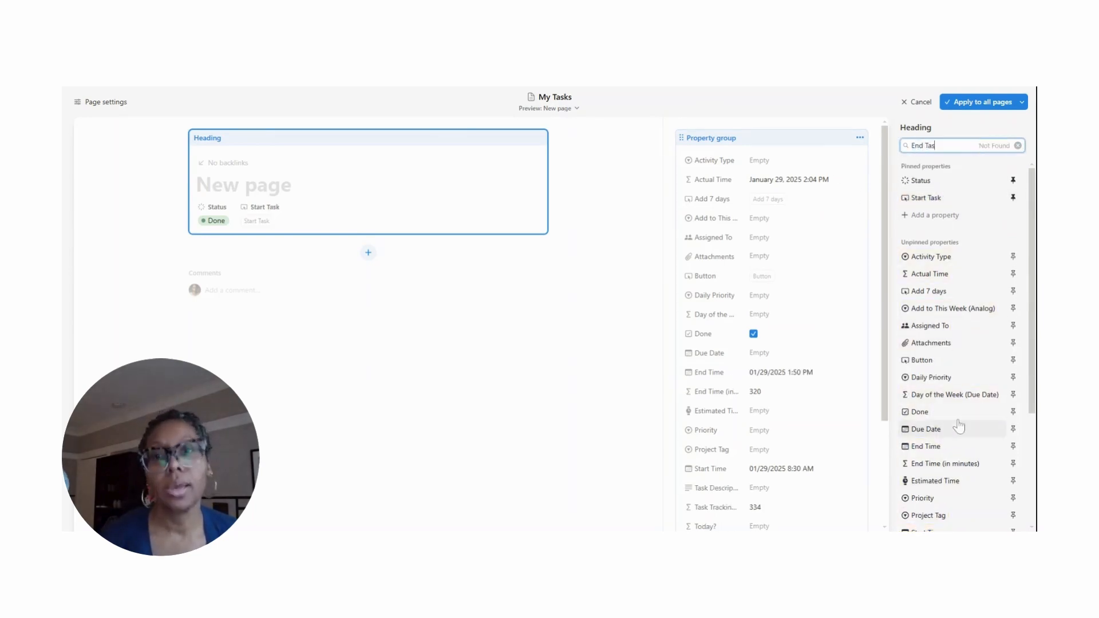
pyautogui.scroll(-3, 981, 384)
pyautogui.scroll(2, 980, 395)
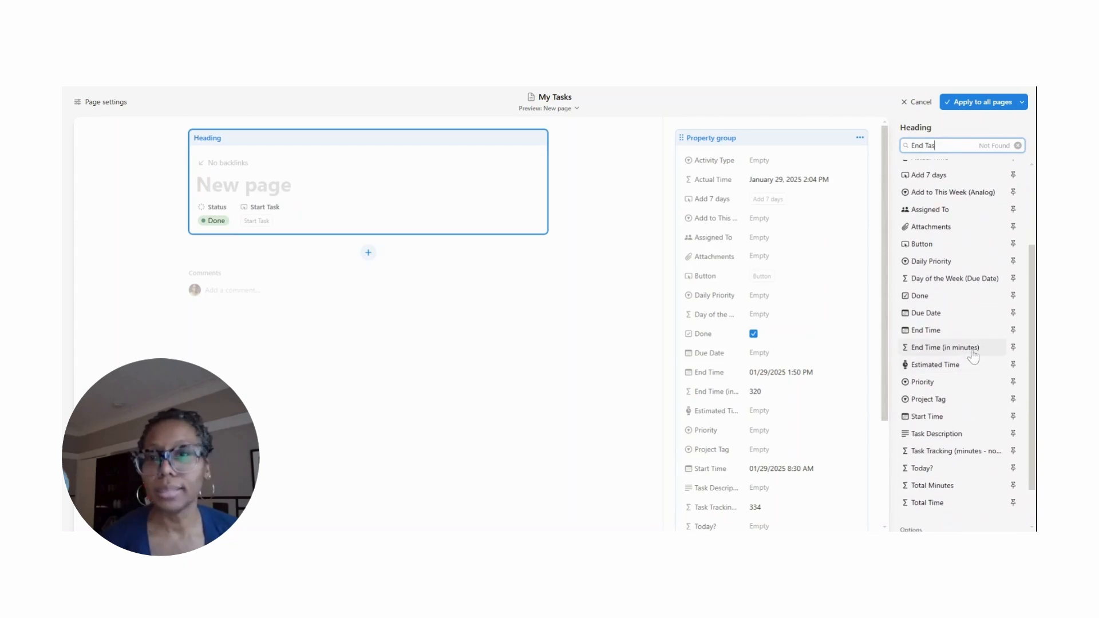
pyautogui.scroll(3, 970, 321)
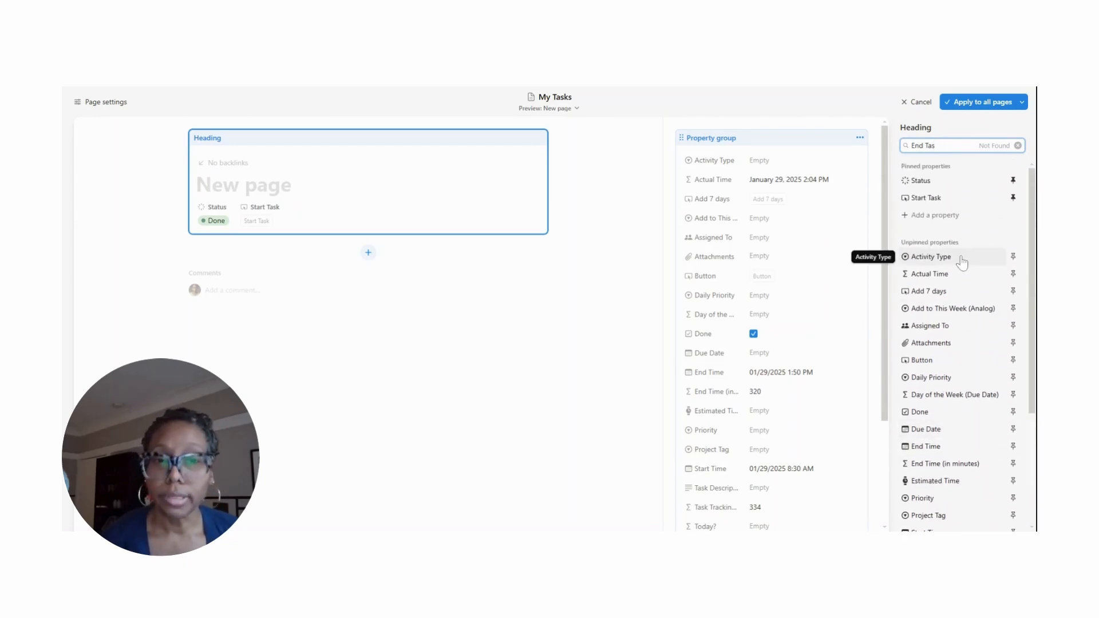
pyautogui.scroll(-5, 954, 255)
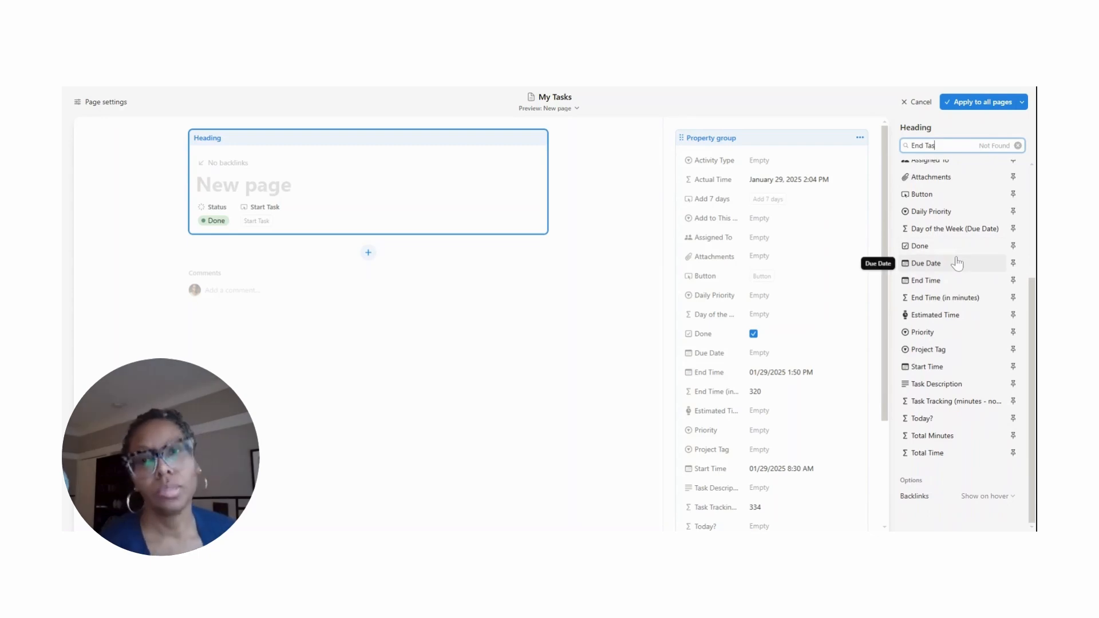
pyautogui.scroll(1, 965, 280)
pyautogui.click(485, 446)
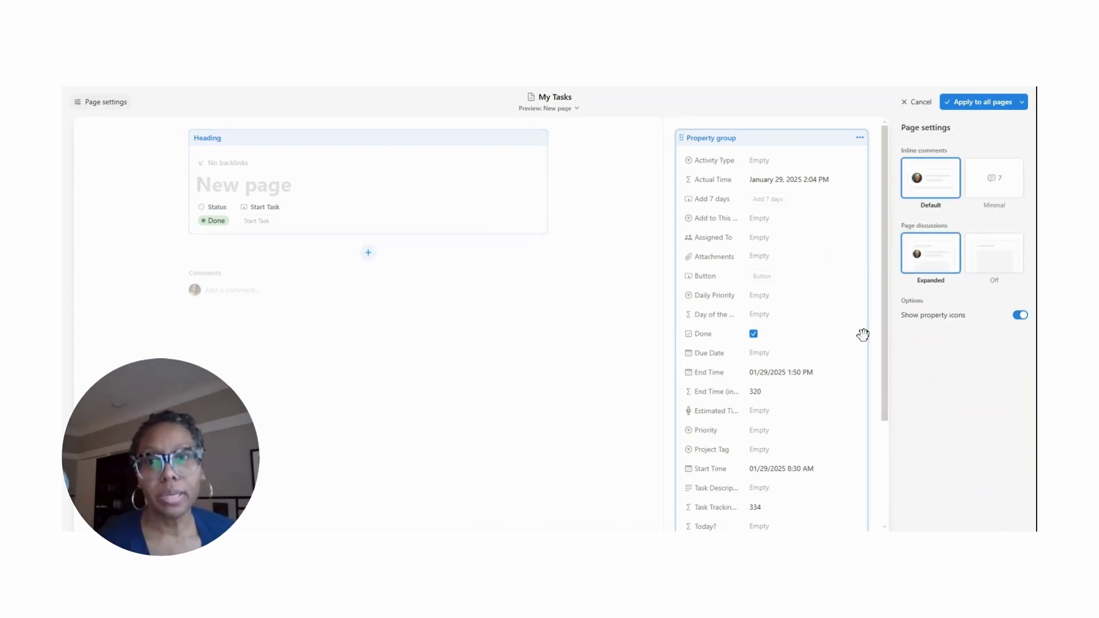
# Review the properties listed in the side panel's property group
pyautogui.scroll(-1, 817, 322)
pyautogui.scroll(-1, 816, 321)
pyautogui.scroll(-2, 817, 322)
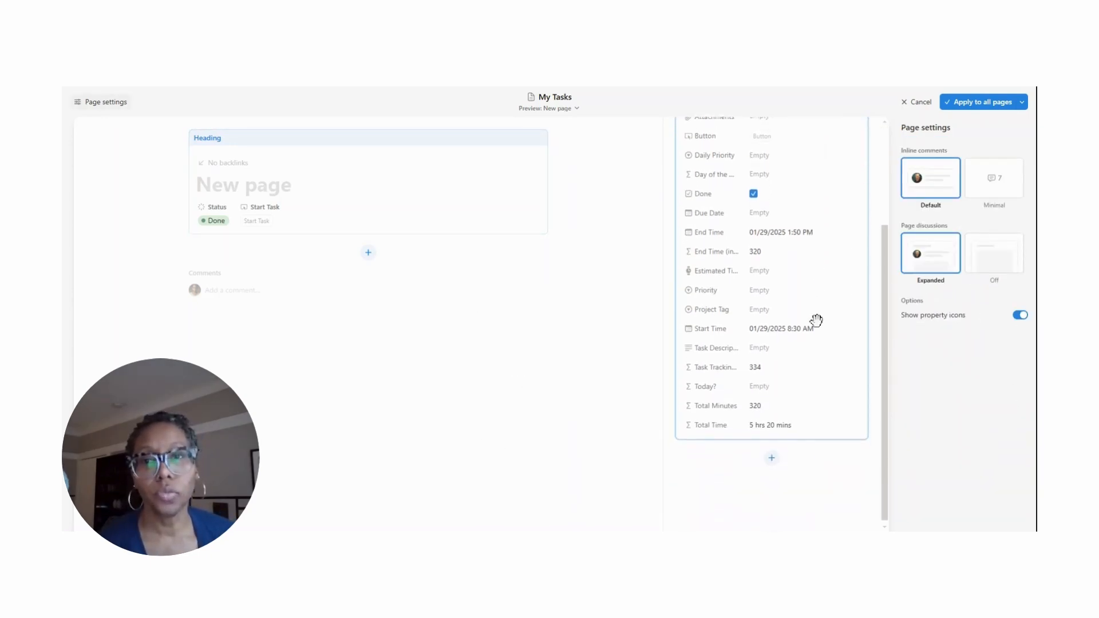
pyautogui.click(722, 173)
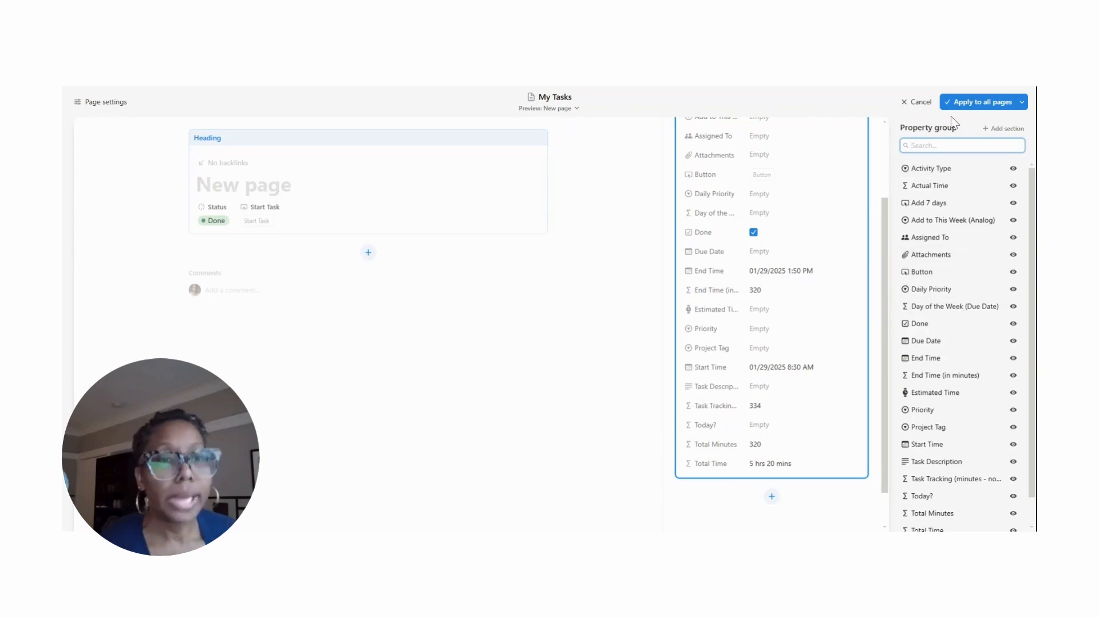
pyautogui.click(593, 250)
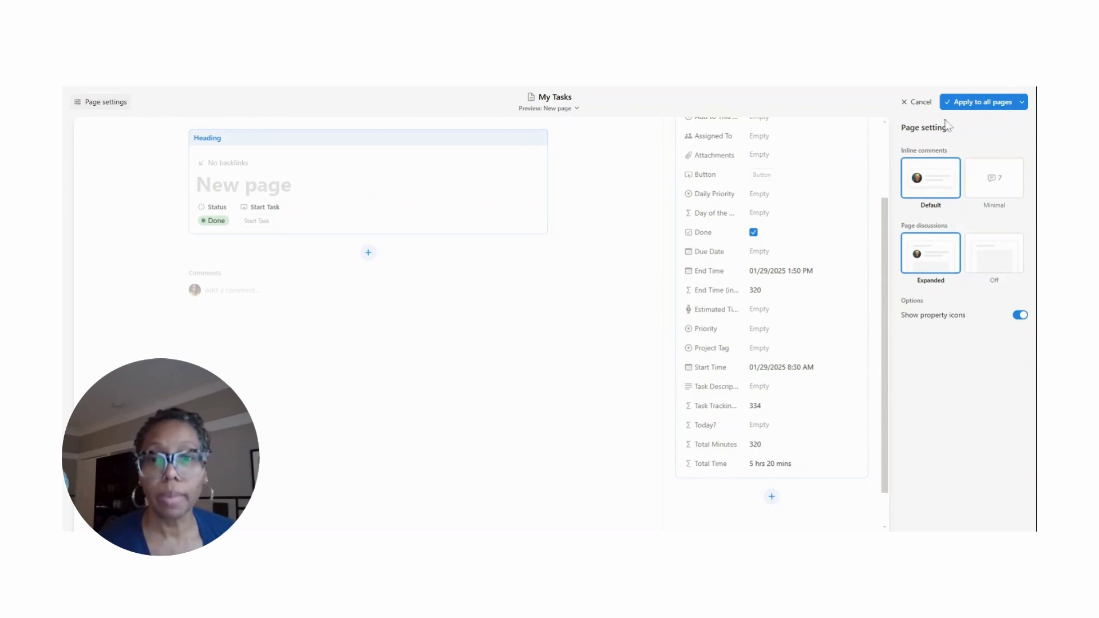
pyautogui.scroll(2, 810, 181)
# Find the priority properties with "Prior" and pin Daily Priority to the page heading
pyautogui.click(333, 191)
pyautogui.write('Pr')
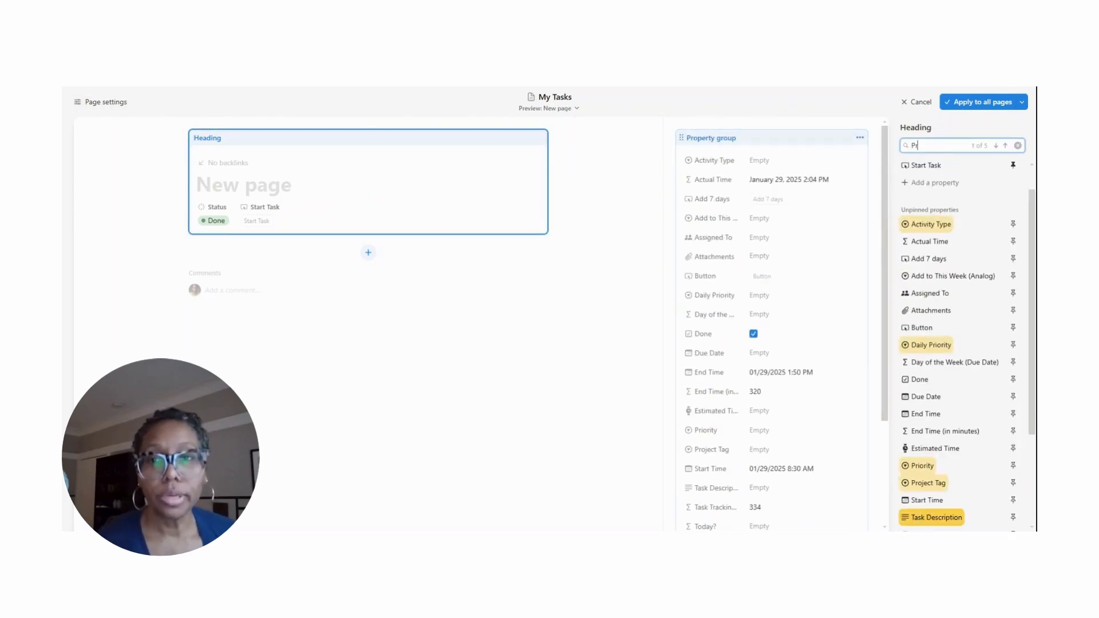
pyautogui.write('ior')
pyautogui.click(1013, 345)
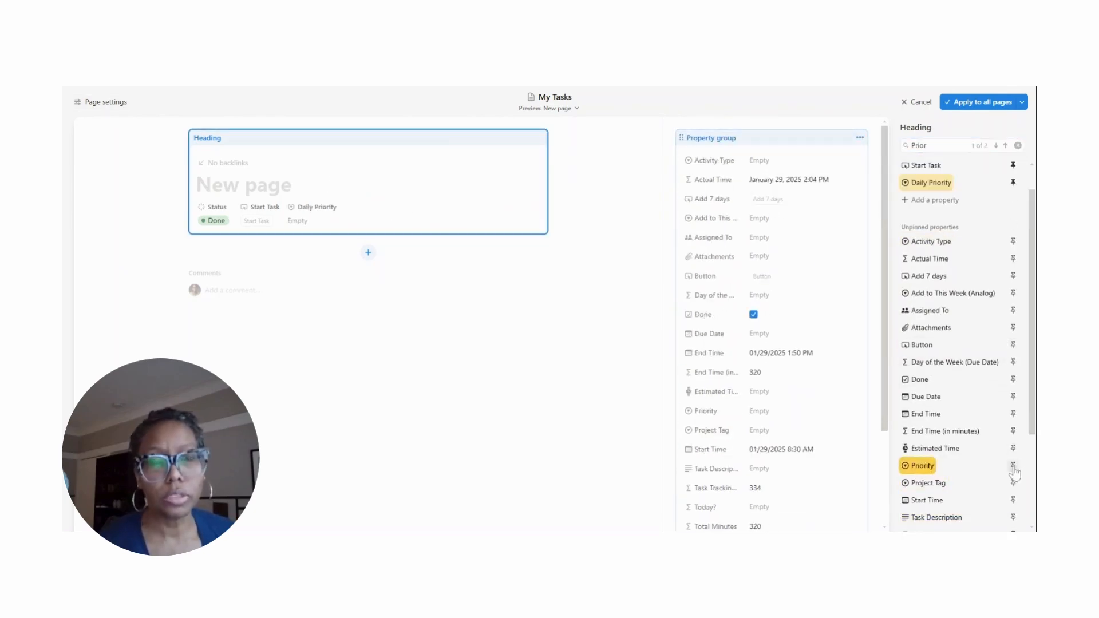
# Pin the Priority property to the page heading and place it before Daily Priority
pyautogui.click(1013, 465)
pyautogui.moveTo(906, 202); pyautogui.dragTo(906, 182)
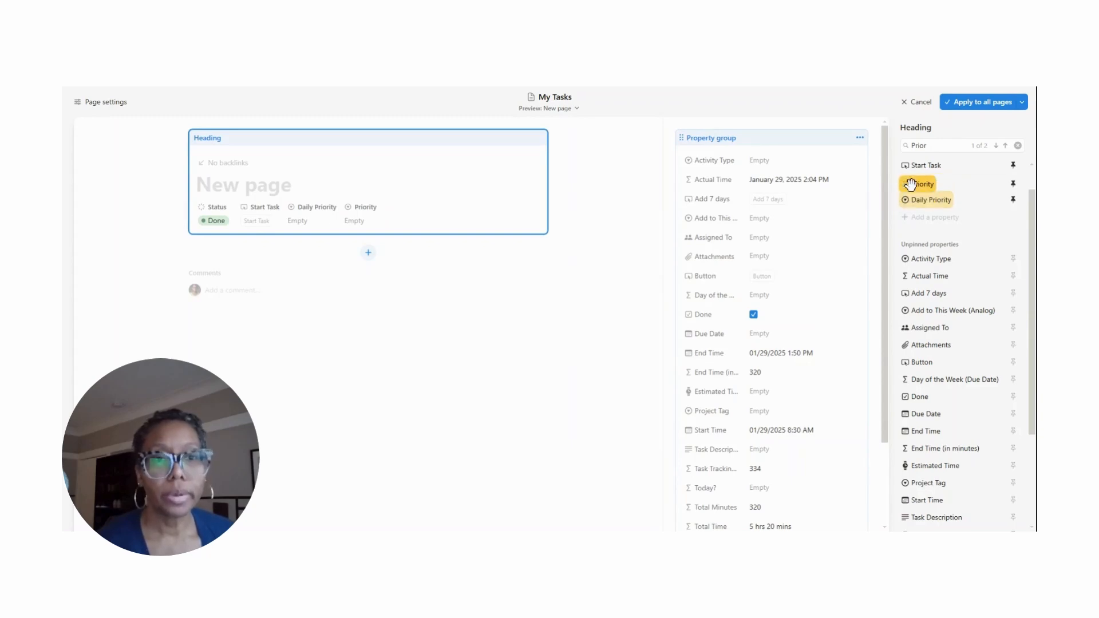
pyautogui.click(559, 295)
# Add a section named Context to the side panel's property group
pyautogui.click(804, 172)
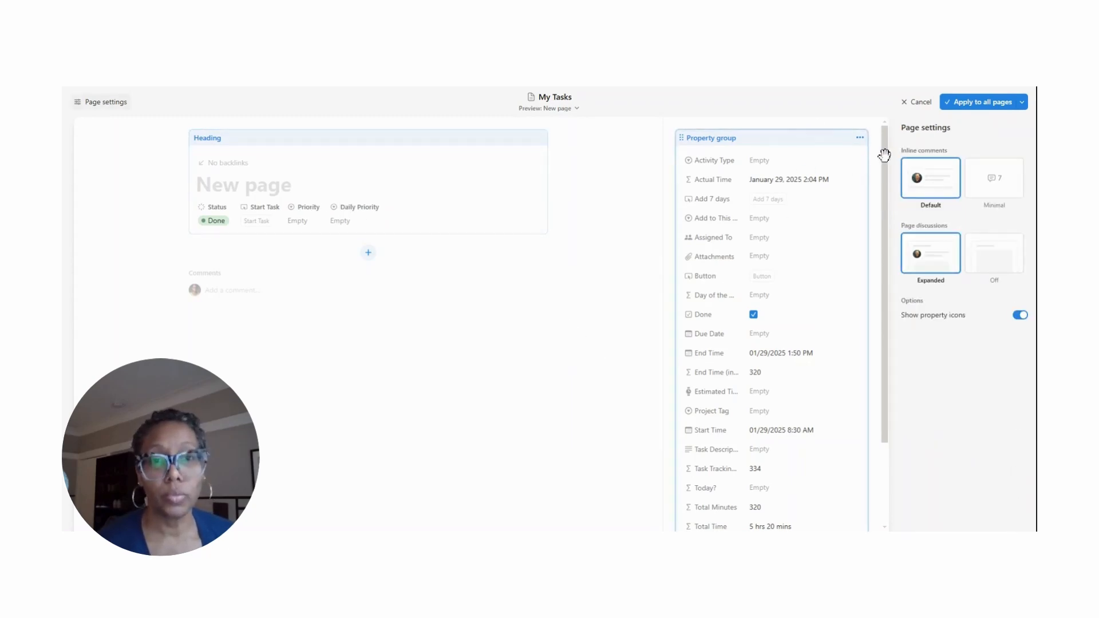
pyautogui.click(1007, 129)
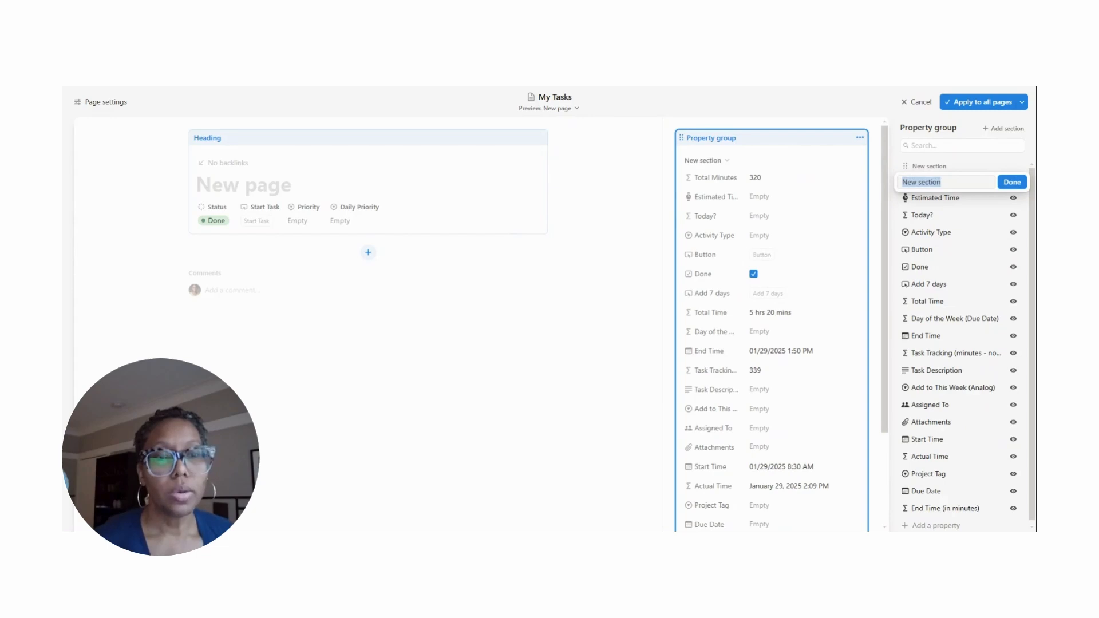
pyautogui.doubleClick(931, 182)
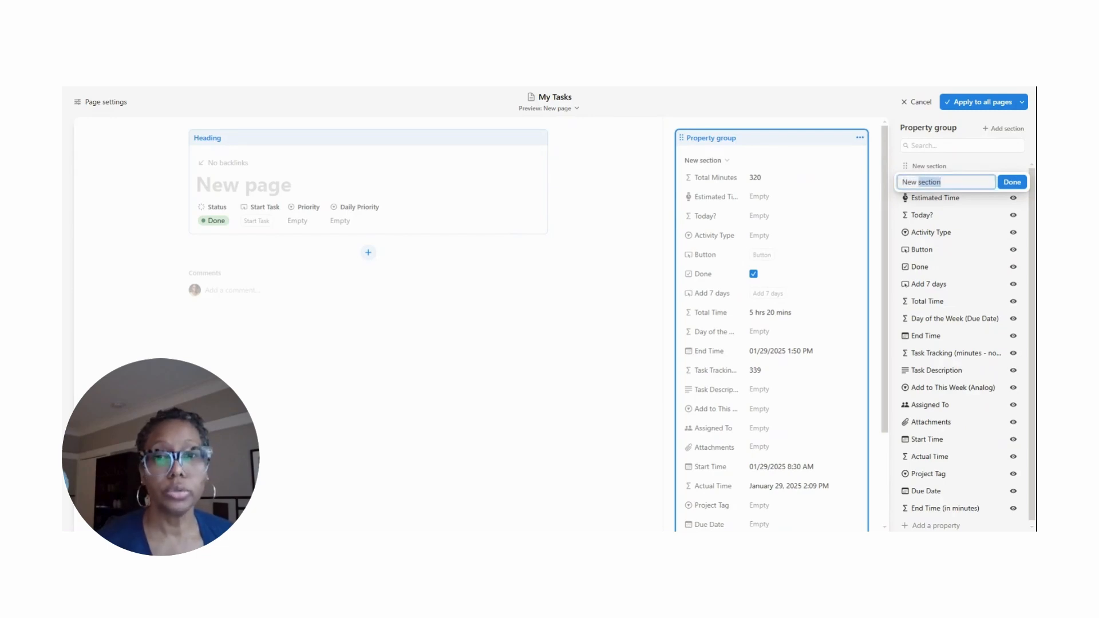
pyautogui.write('Context')
pyautogui.click(1011, 182)
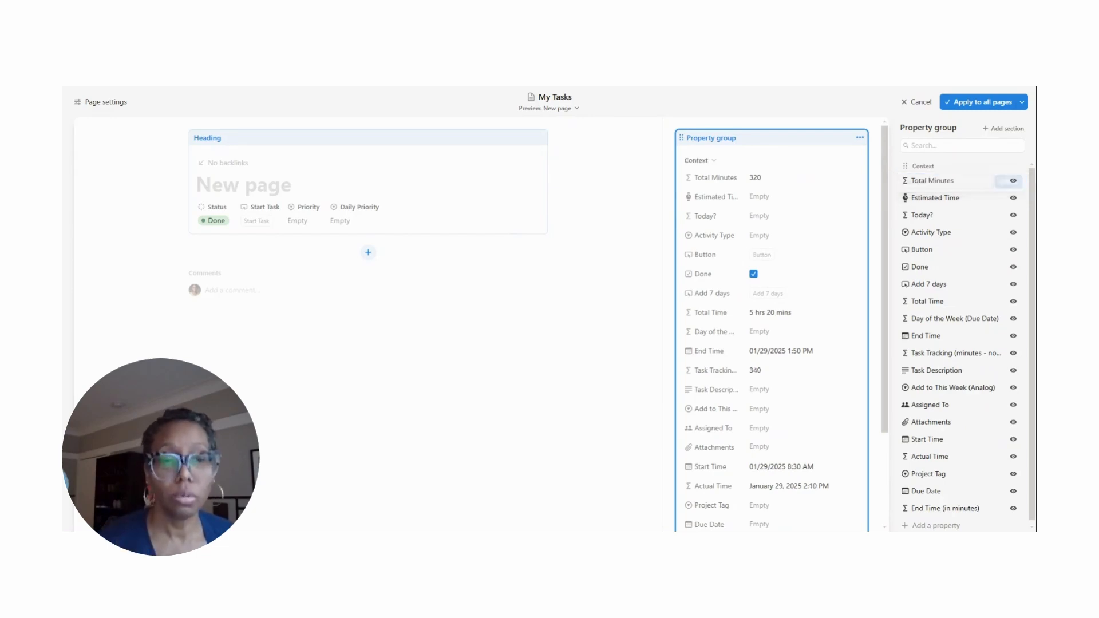
# Add two more sections to the property group, named Timeline and Time Tracking
pyautogui.click(1007, 132)
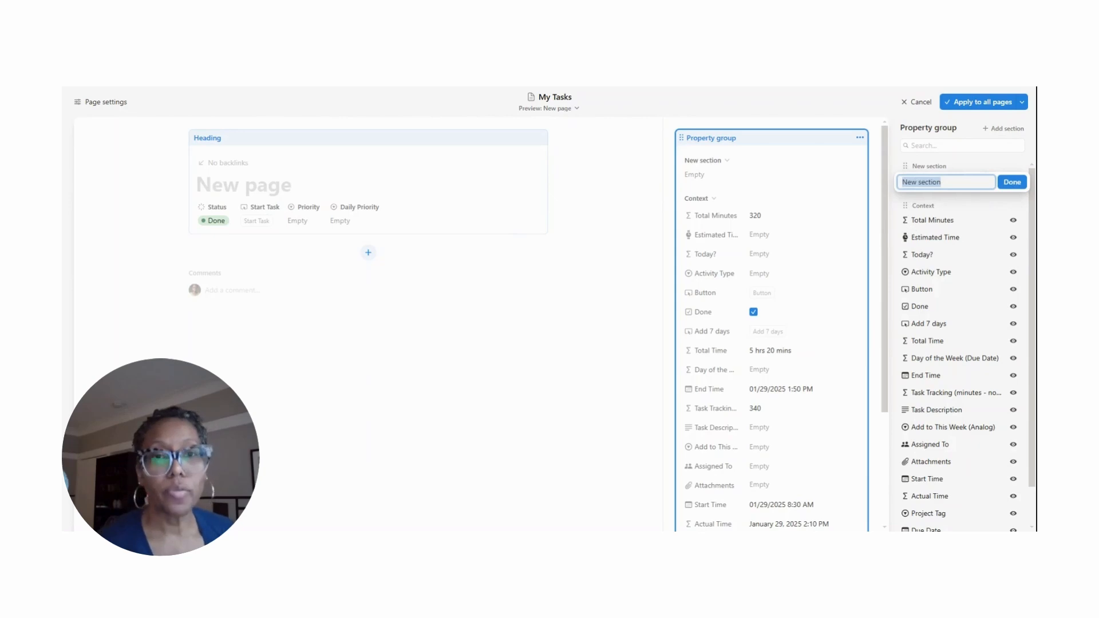
pyautogui.press('Return')
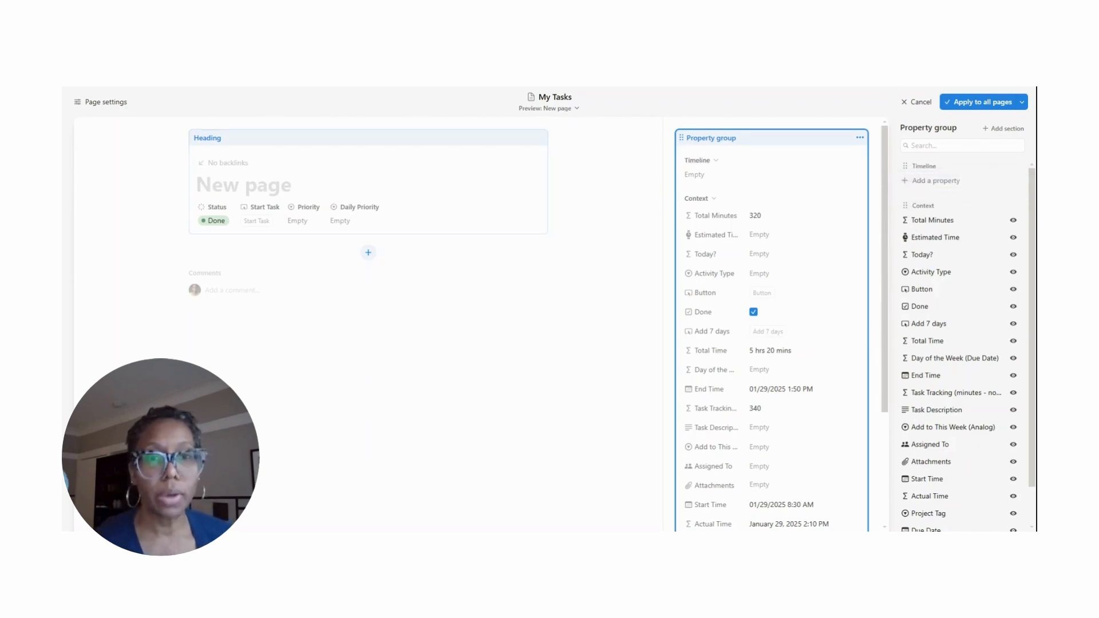
pyautogui.click(1002, 128)
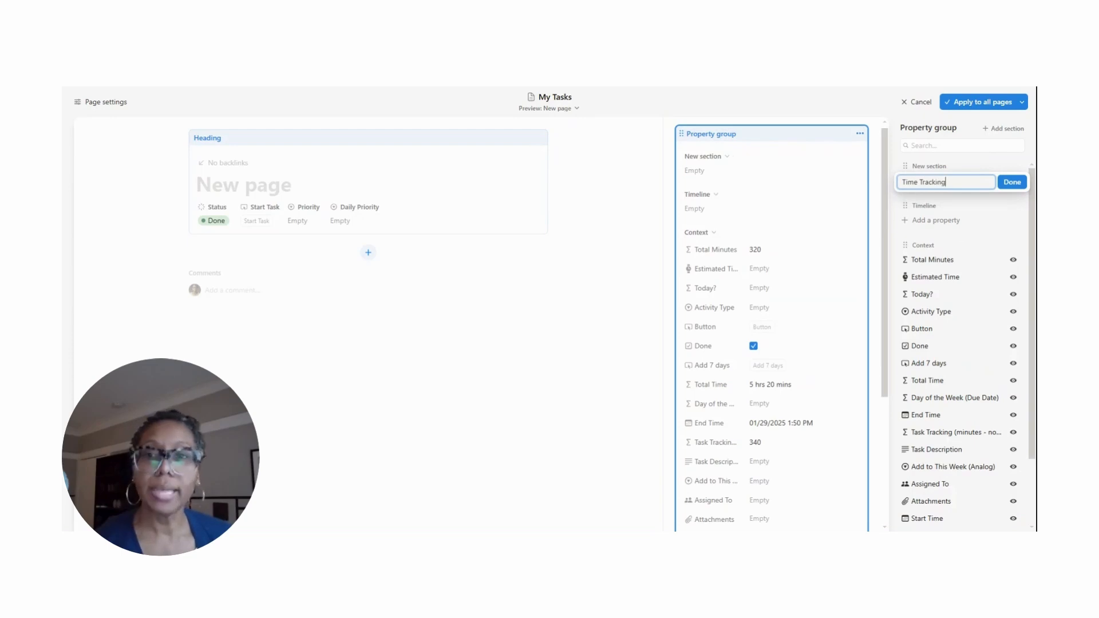
pyautogui.press('Return')
# Add the existing Task Description and Attachments properties to the page body below the heading
pyautogui.click(369, 255)
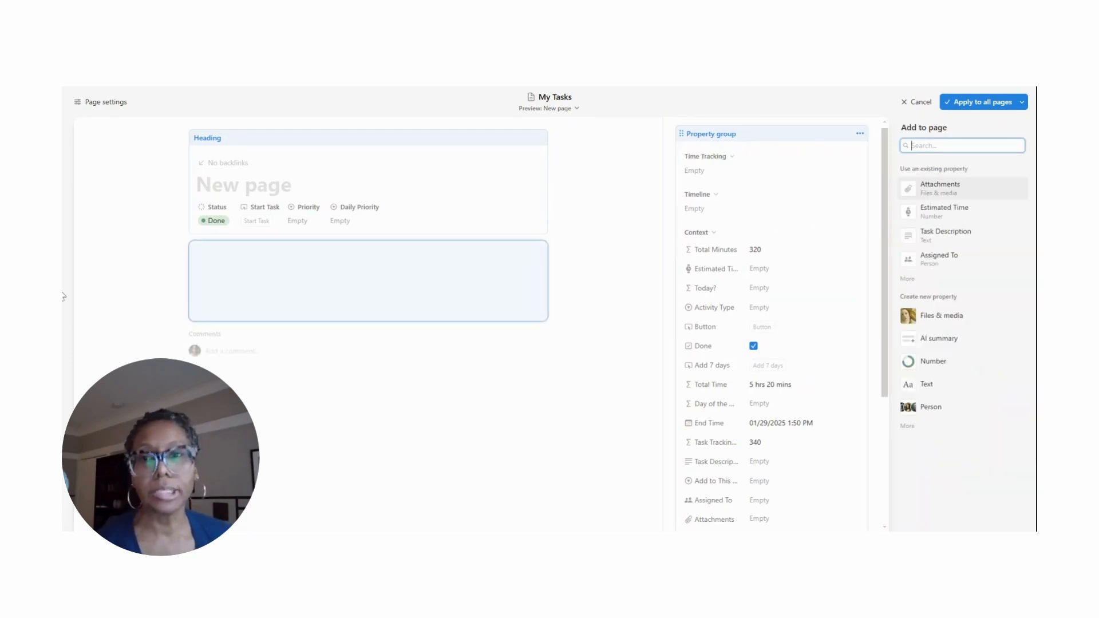
pyautogui.click(965, 234)
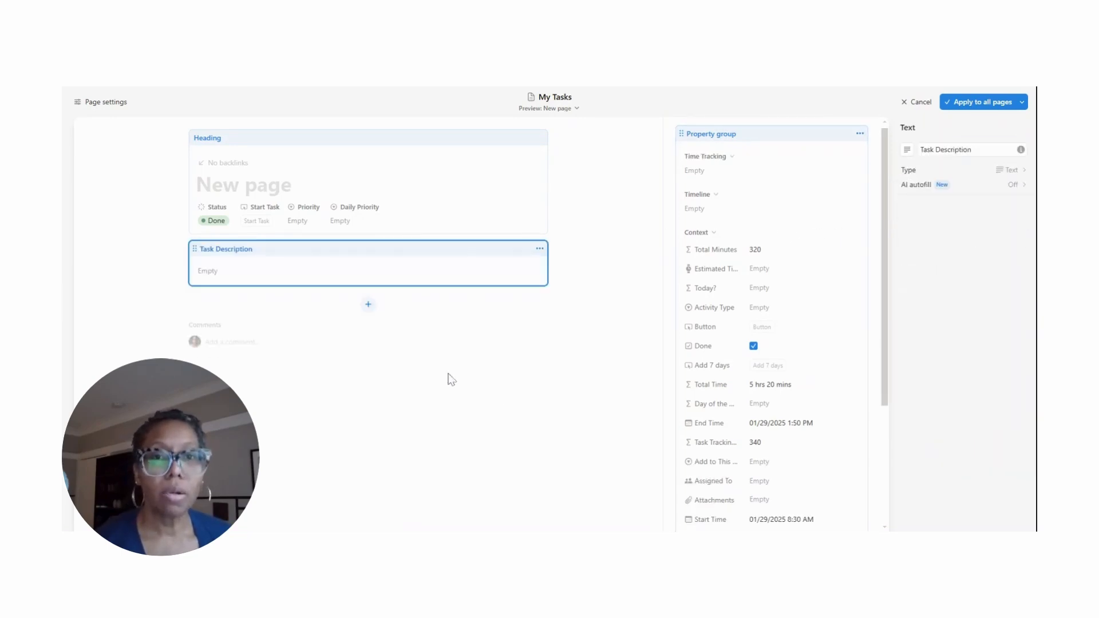
pyautogui.click(370, 304)
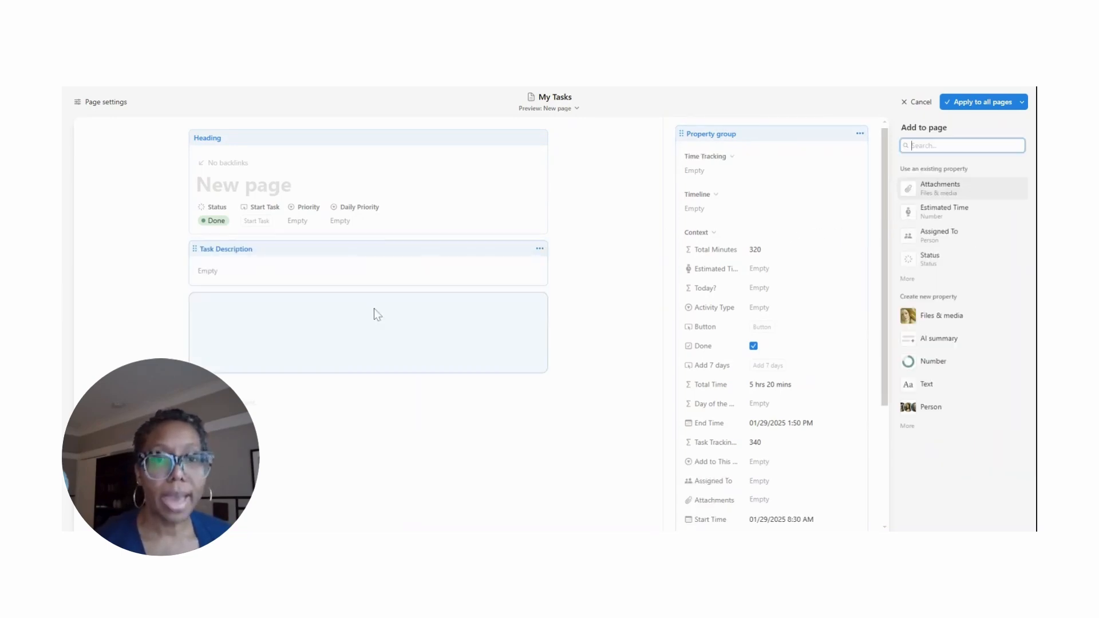
pyautogui.click(954, 184)
pyautogui.click(508, 365)
# Move Due Date, Estimated Time, Add to This Week (Analog) and Day of the Week (Due Date) into the Timeline section
pyautogui.scroll(-1, 753, 210)
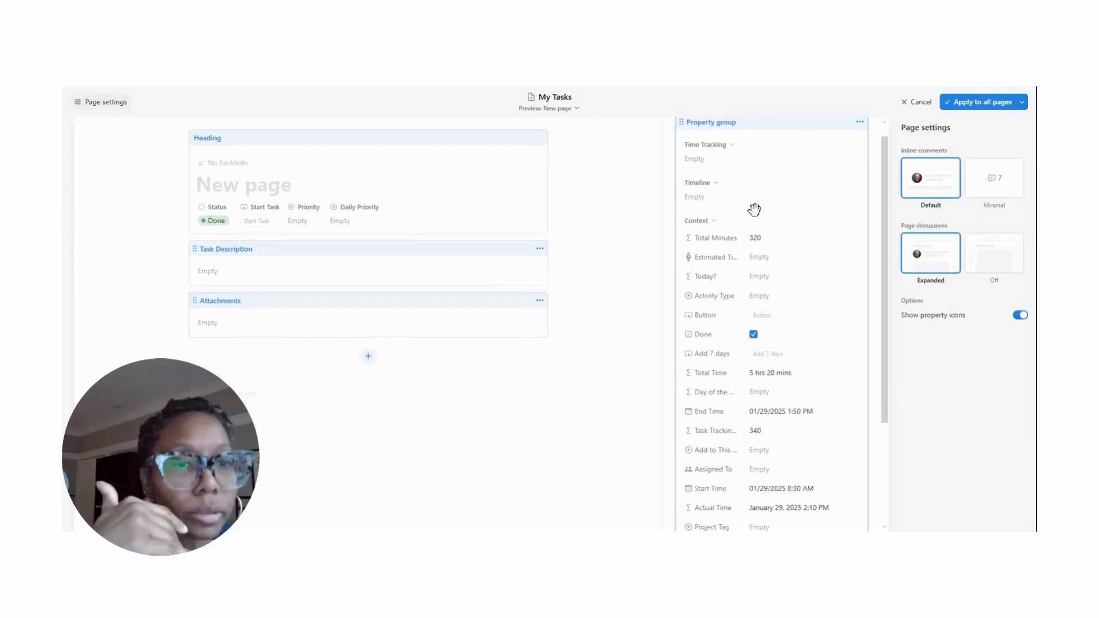
pyautogui.click(681, 136)
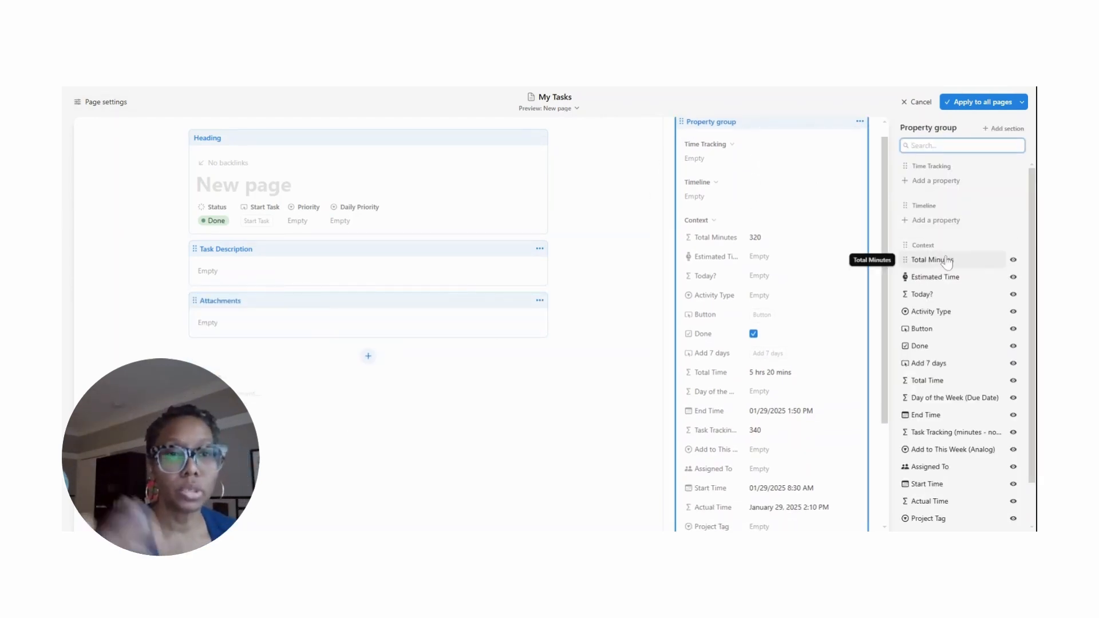
pyautogui.scroll(-2, 973, 368)
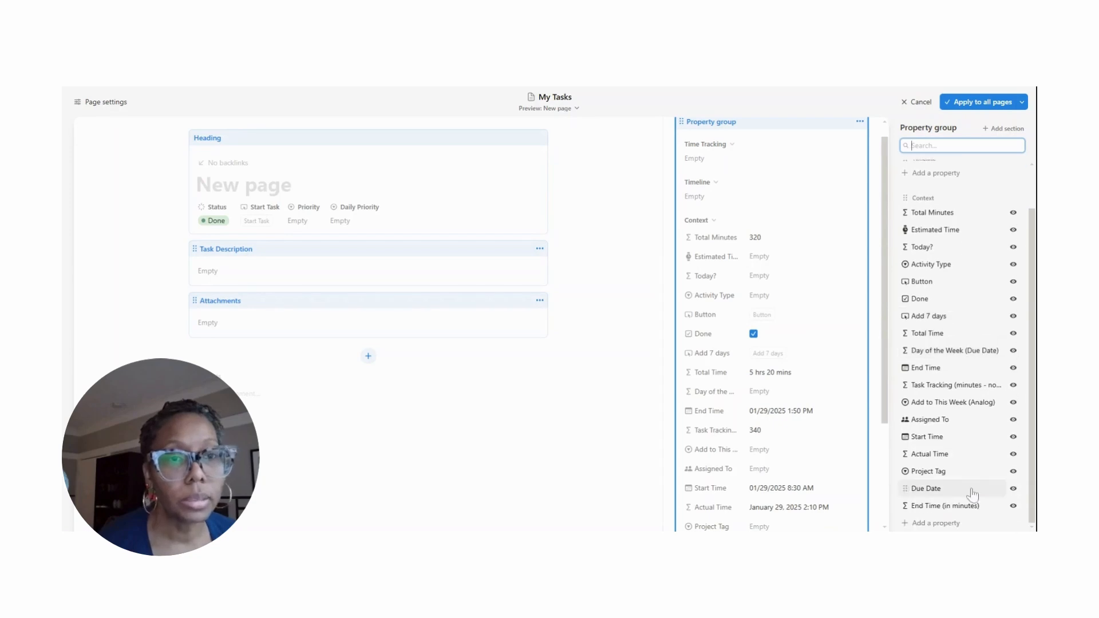
pyautogui.moveTo(969, 490); pyautogui.dragTo(953, 220)
pyautogui.moveTo(936, 293); pyautogui.dragTo(939, 239)
pyautogui.moveTo(952, 466); pyautogui.dragTo(950, 258)
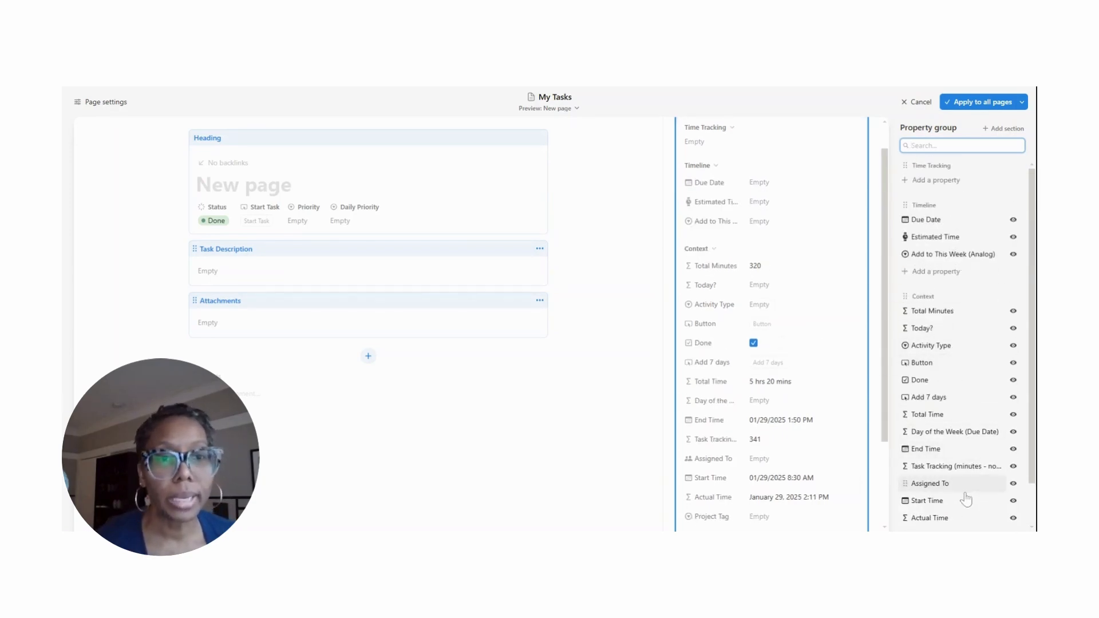
pyautogui.moveTo(947, 432); pyautogui.dragTo(947, 272)
# Move Today?, Add 7 days and Done into the Timeline section, with Add 7 days first and Done last
pyautogui.scroll(-2, 955, 481)
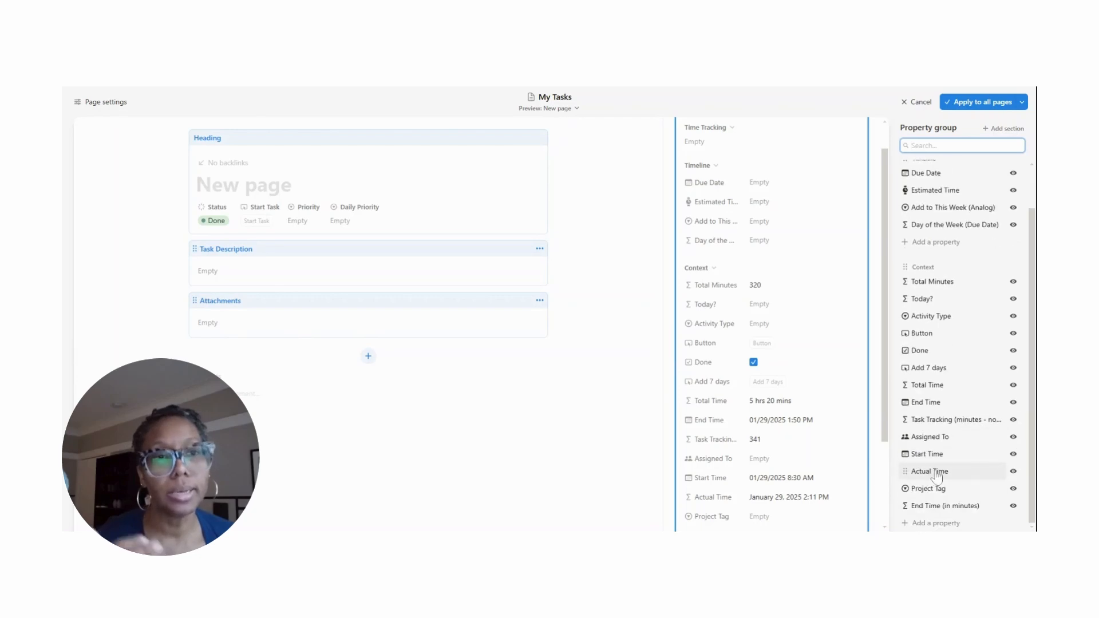
pyautogui.moveTo(927, 309); pyautogui.dragTo(927, 243)
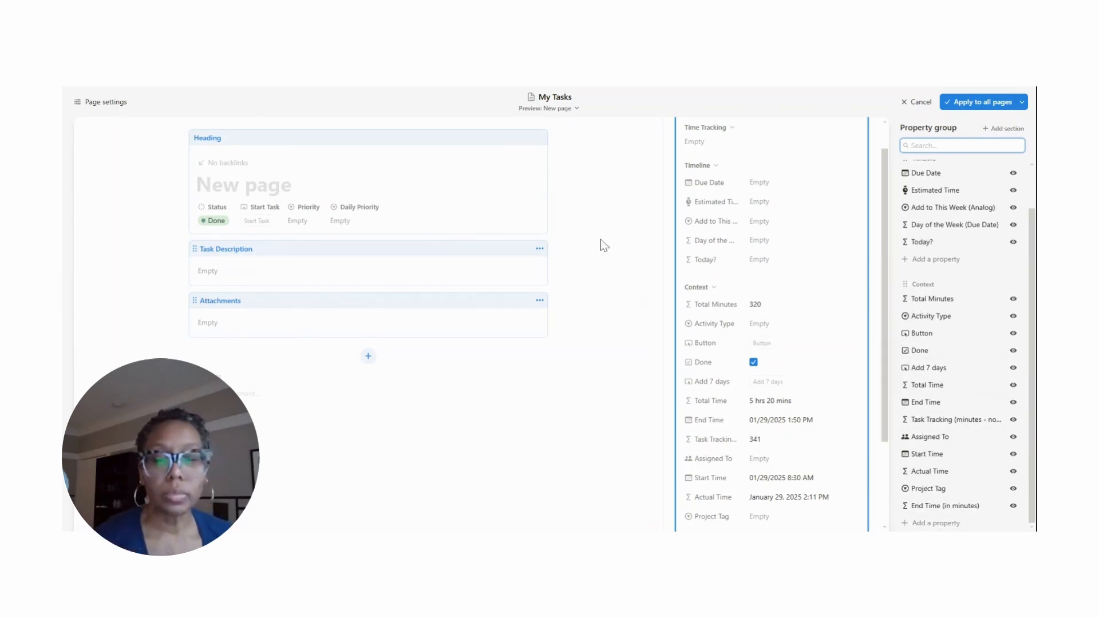
pyautogui.moveTo(927, 368); pyautogui.dragTo(926, 224)
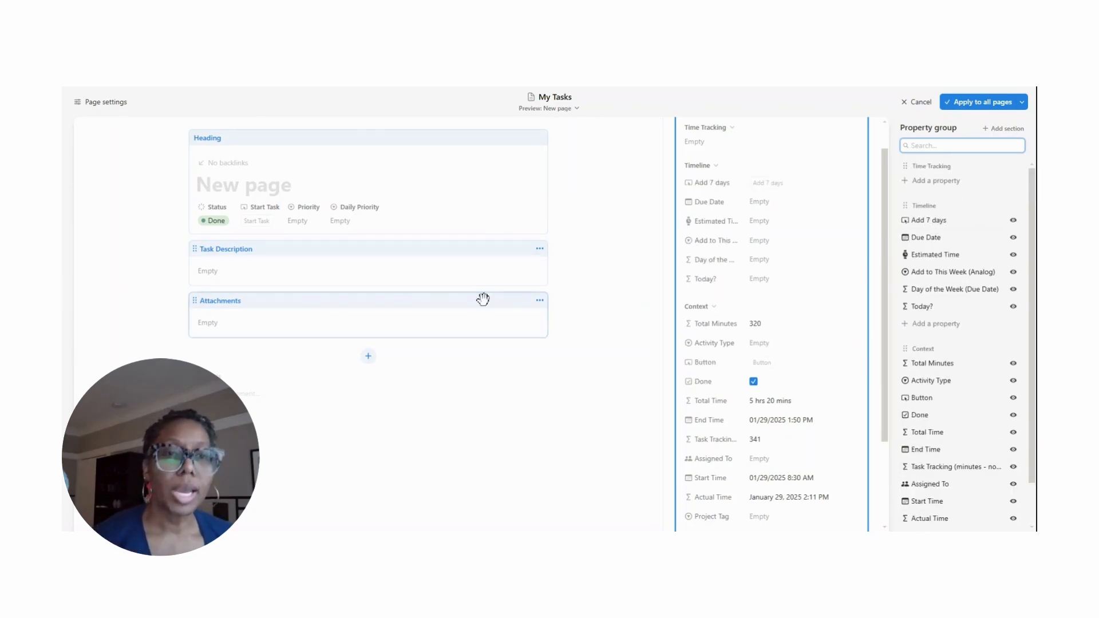
pyautogui.moveTo(920, 415); pyautogui.dragTo(922, 279)
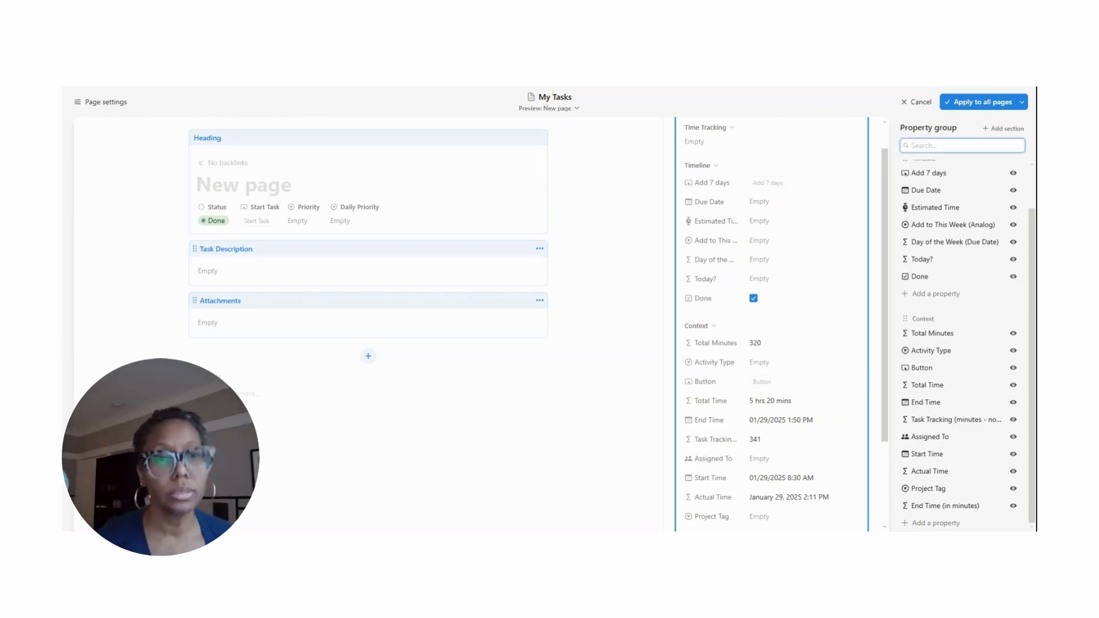
# Move the Context section above the Timeline section in the property group
pyautogui.scroll(-1, 909, 300)
pyautogui.scroll(2, 909, 321)
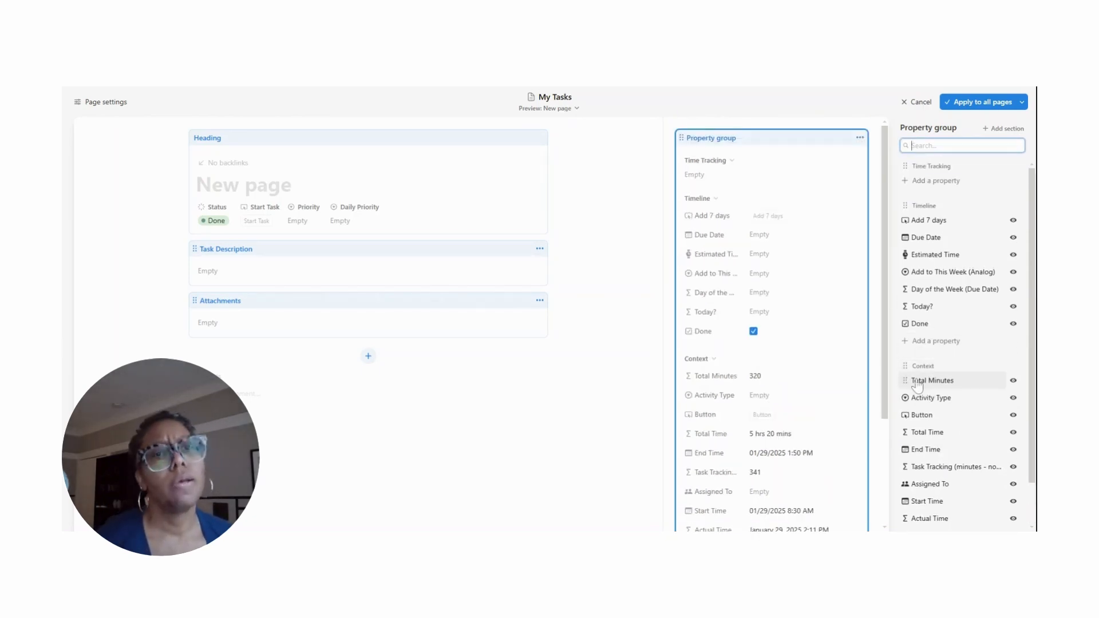
pyautogui.moveTo(921, 366); pyautogui.dragTo(924, 219)
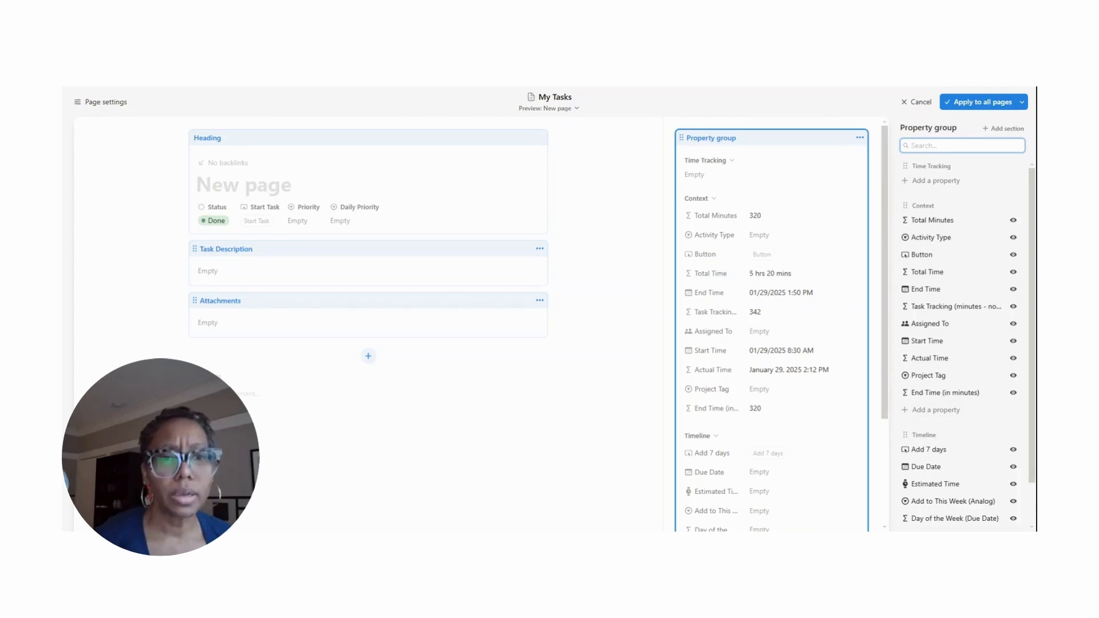
# Move Start Time, End Time, Task Tracking, Actual Time, End Time (in minutes), Total Minutes and Total Time into Time Tracking; place Project Tag below Activity Type
pyautogui.moveTo(927, 341); pyautogui.dragTo(923, 182)
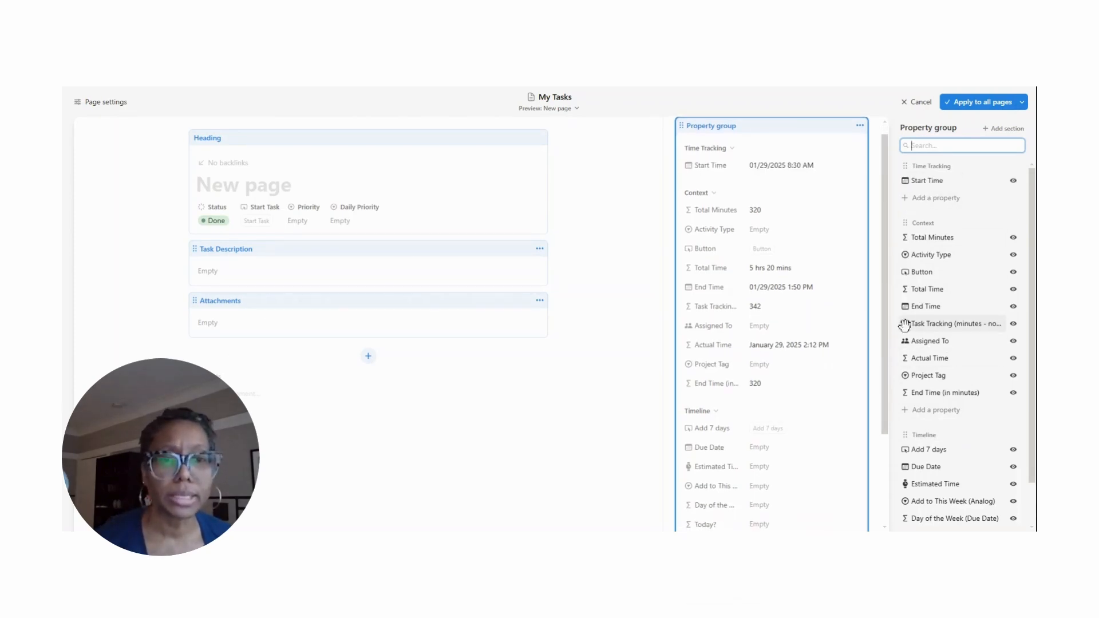
pyautogui.moveTo(927, 323); pyautogui.dragTo(912, 215)
pyautogui.moveTo(922, 359); pyautogui.dragTo(921, 222)
pyautogui.moveTo(916, 325); pyautogui.dragTo(918, 197)
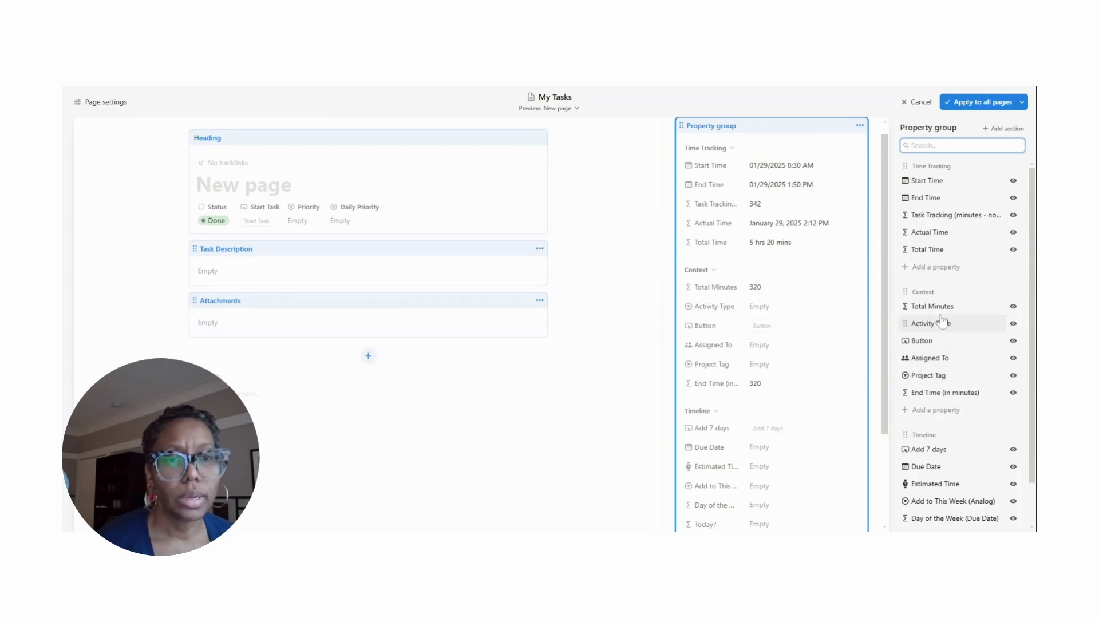
pyautogui.moveTo(918, 304); pyautogui.dragTo(908, 247)
pyautogui.moveTo(904, 375); pyautogui.dragTo(916, 250)
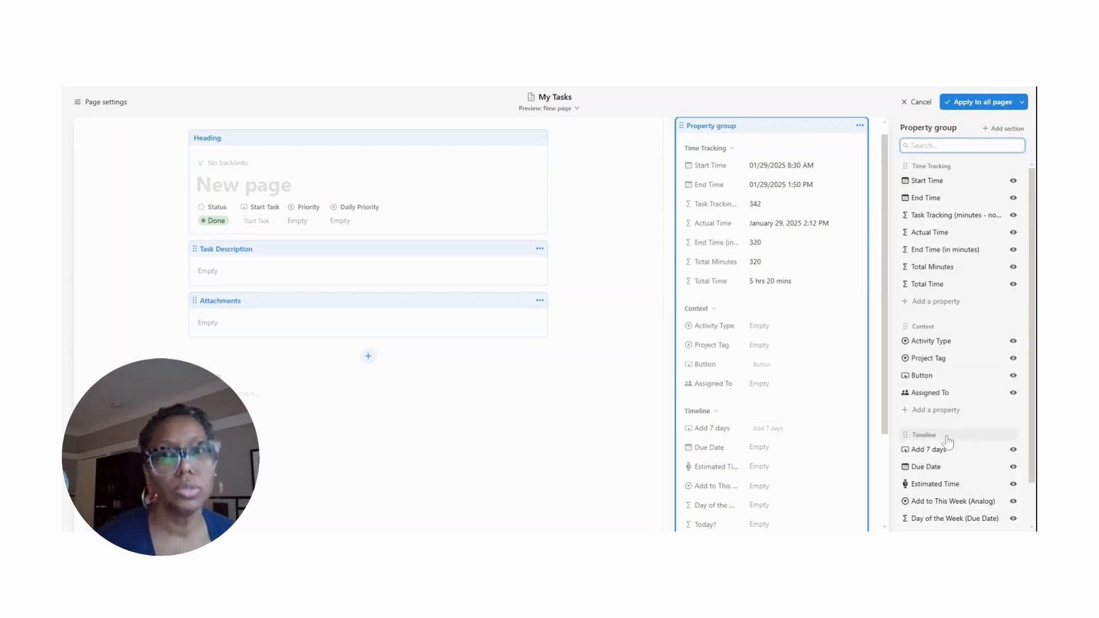
# Rename the unpinned Button property to End Task and save its automation
pyautogui.click(450, 229)
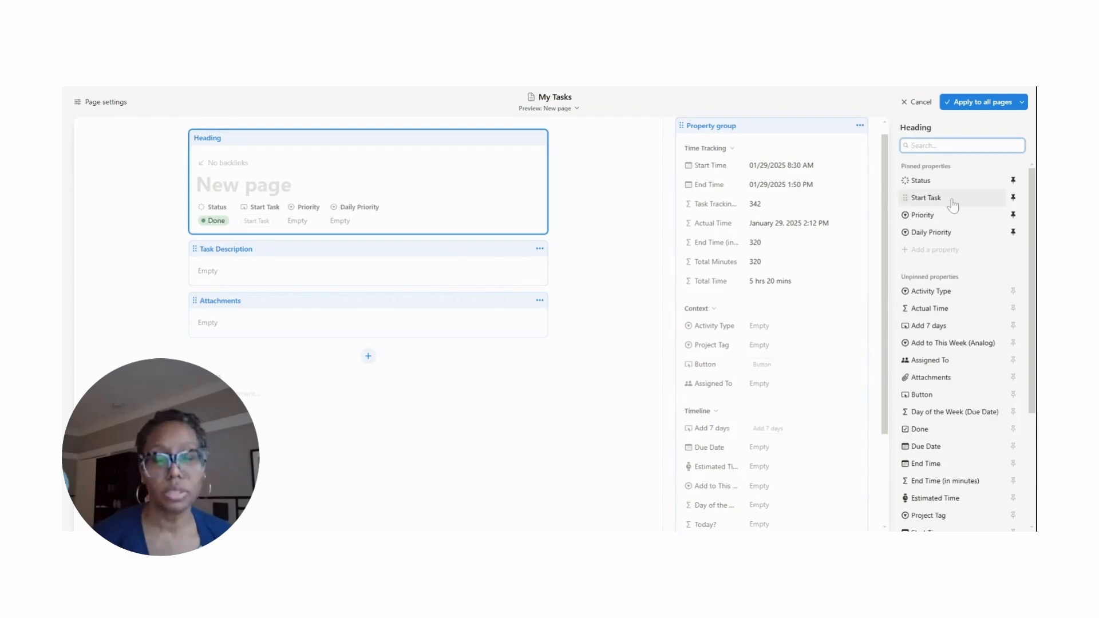
pyautogui.click(963, 394)
pyautogui.click(927, 431)
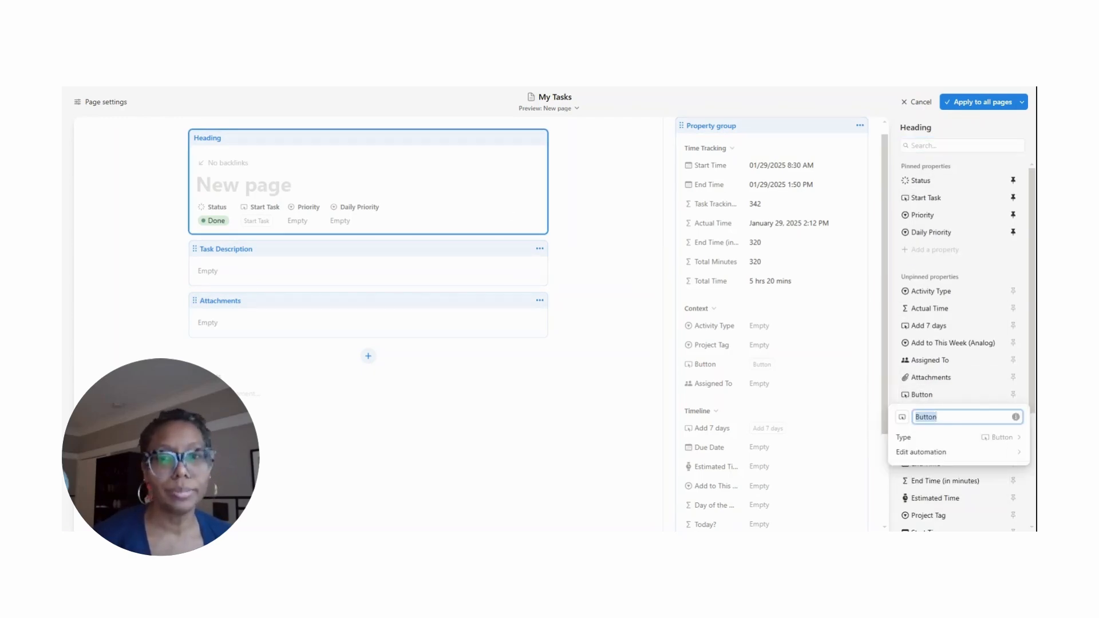
pyautogui.click(981, 451)
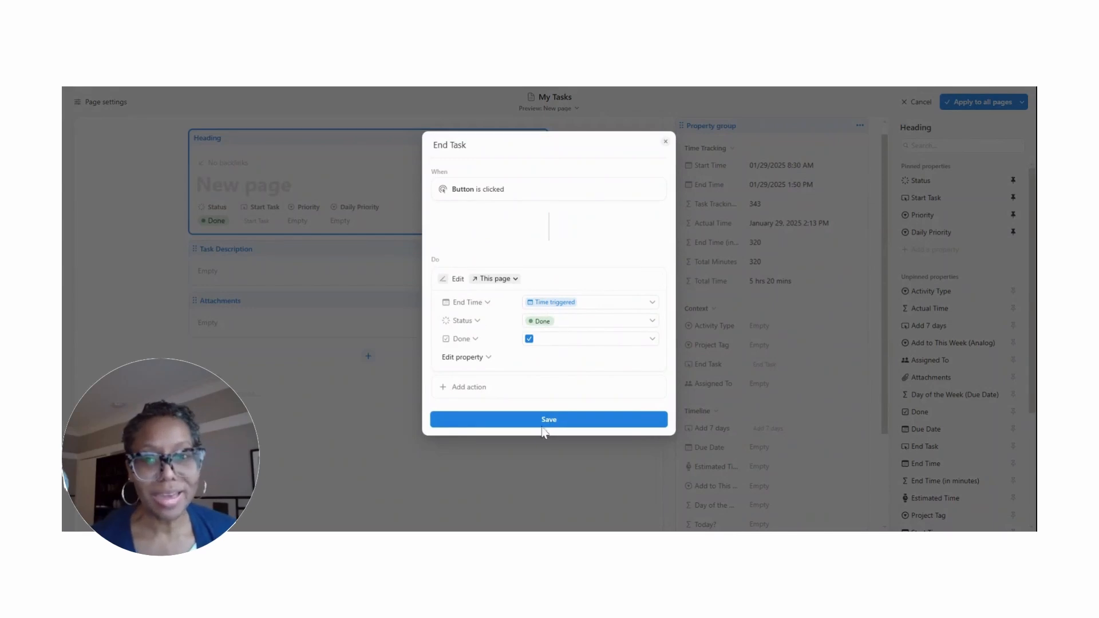
pyautogui.click(544, 424)
pyautogui.click(986, 288)
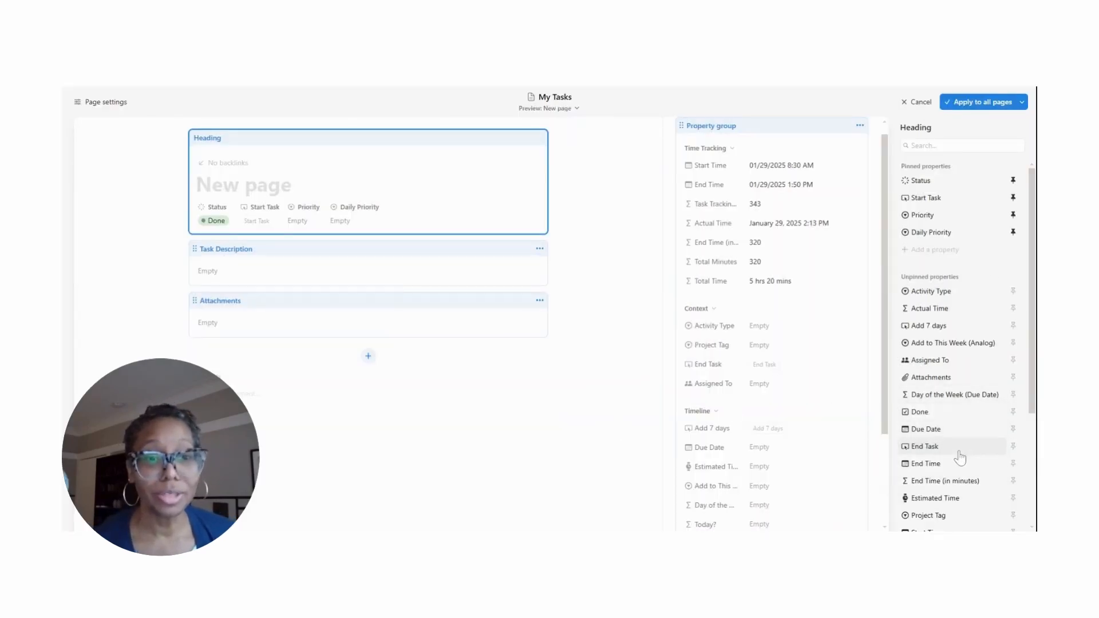
# Reorder the property group so Context comes first and End Task heads the Time Tracking section, and apply the layout to all pages
pyautogui.scroll(1, 856, 306)
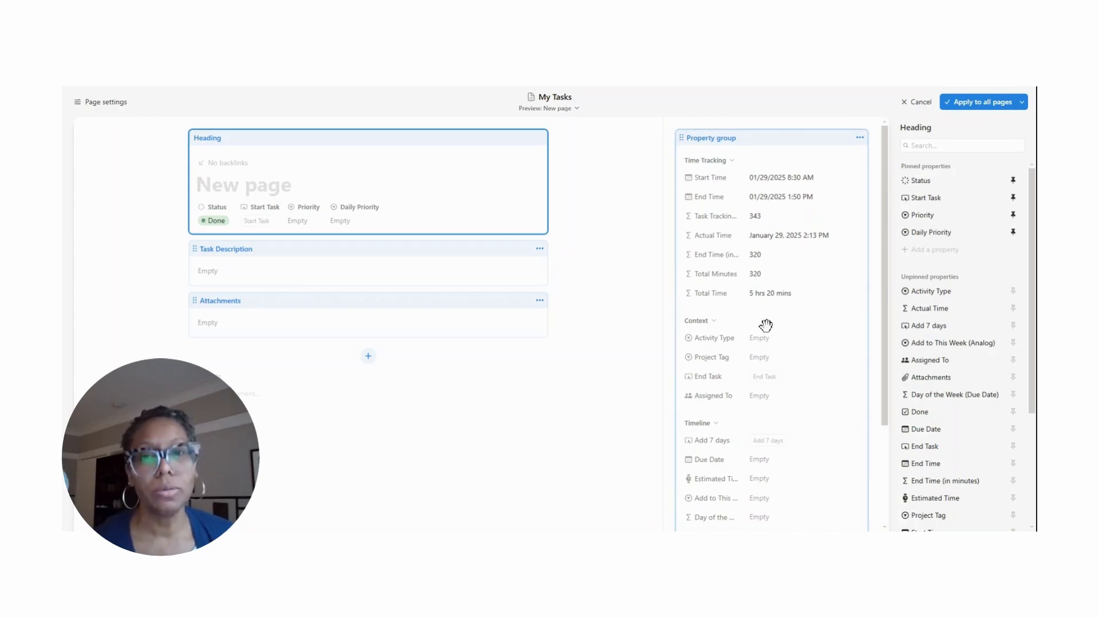
pyautogui.click(799, 321)
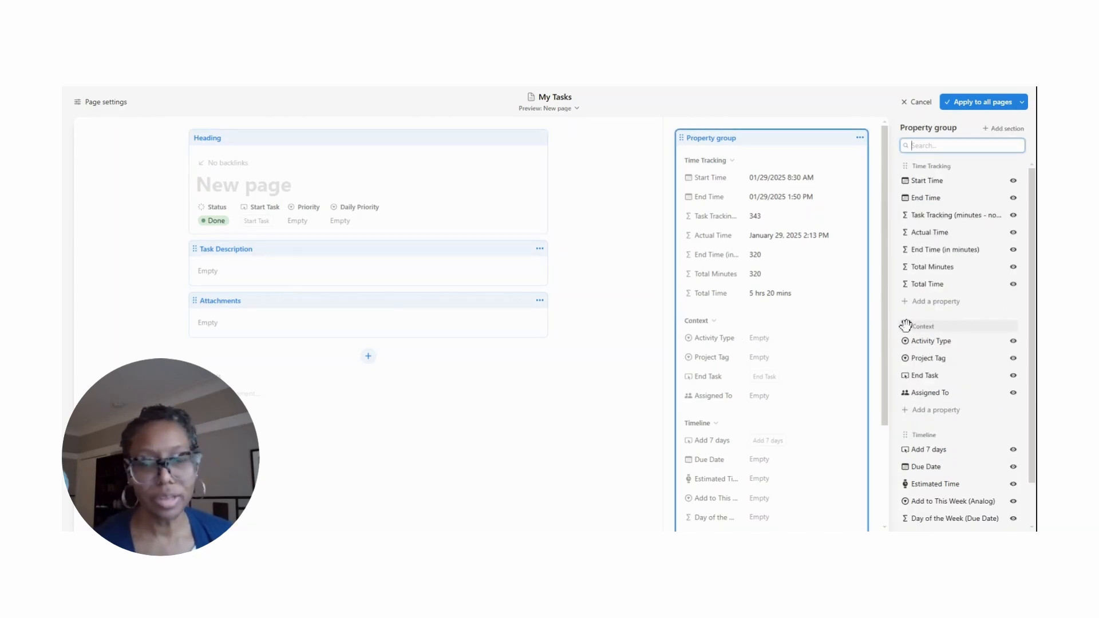
pyautogui.moveTo(906, 325); pyautogui.dragTo(922, 174)
pyautogui.moveTo(927, 215); pyautogui.dragTo(919, 274)
pyautogui.click(594, 464)
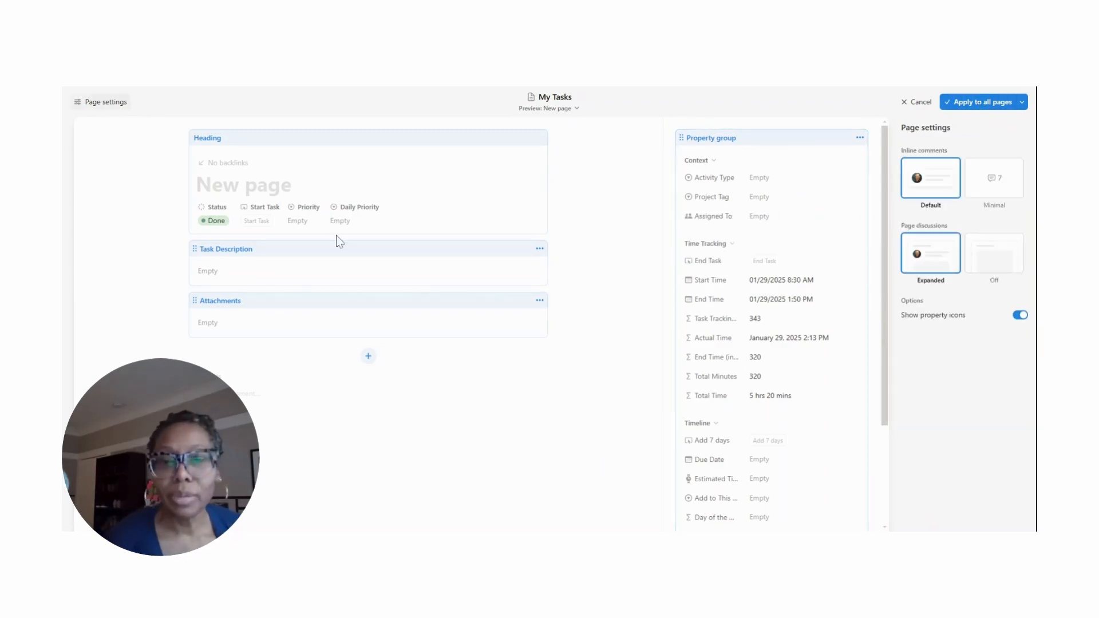
pyautogui.press('Escape')
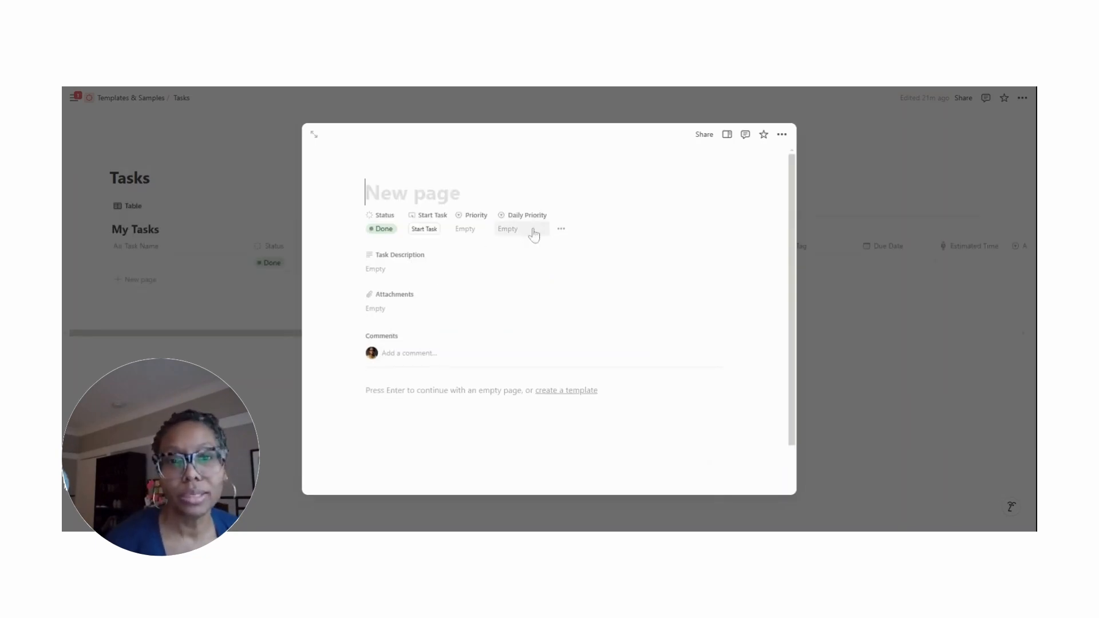
# Open the new task page's property side panel and review its Context, Time Tracking and Timeline sections
pyautogui.click(561, 230)
pyautogui.scroll(-1, 746, 282)
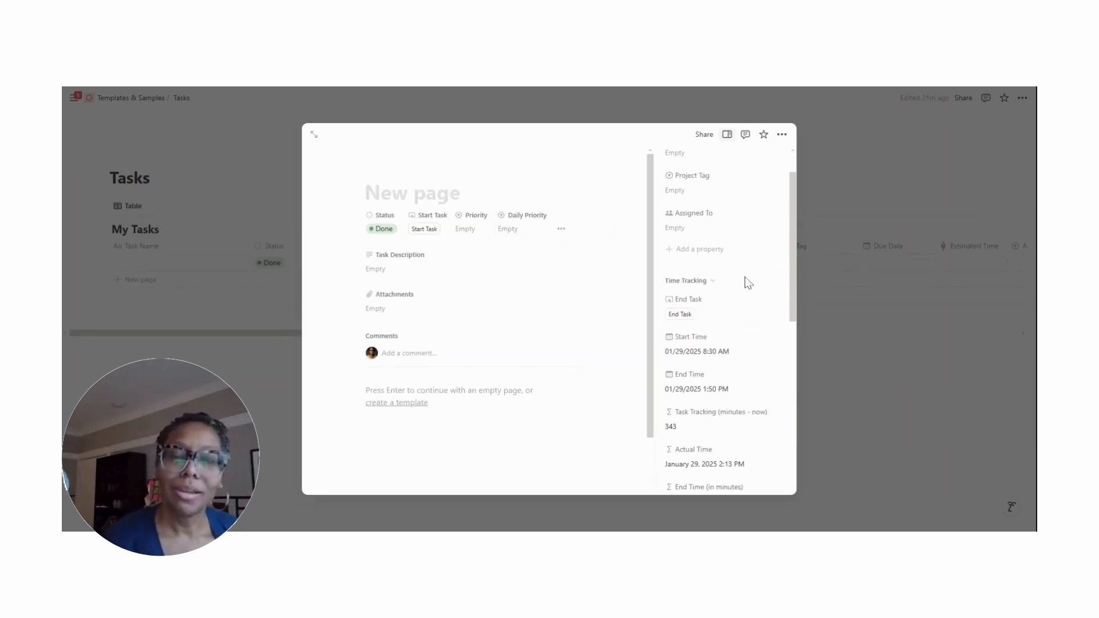
pyautogui.scroll(1, 744, 286)
pyautogui.scroll(-2, 718, 292)
pyautogui.scroll(-5, 719, 292)
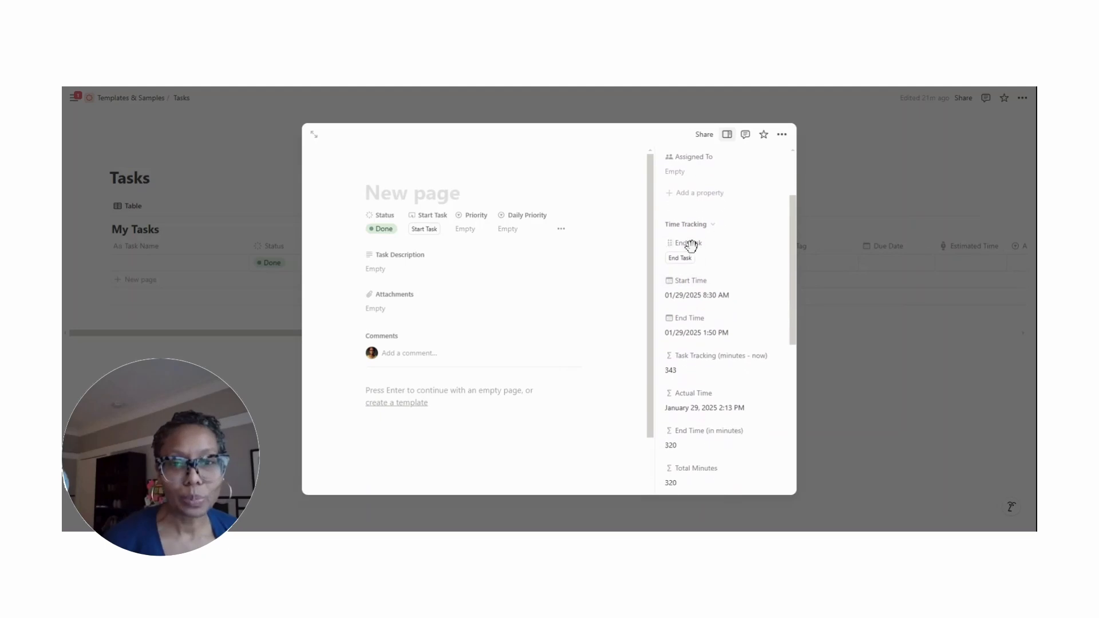
pyautogui.scroll(-3, 722, 350)
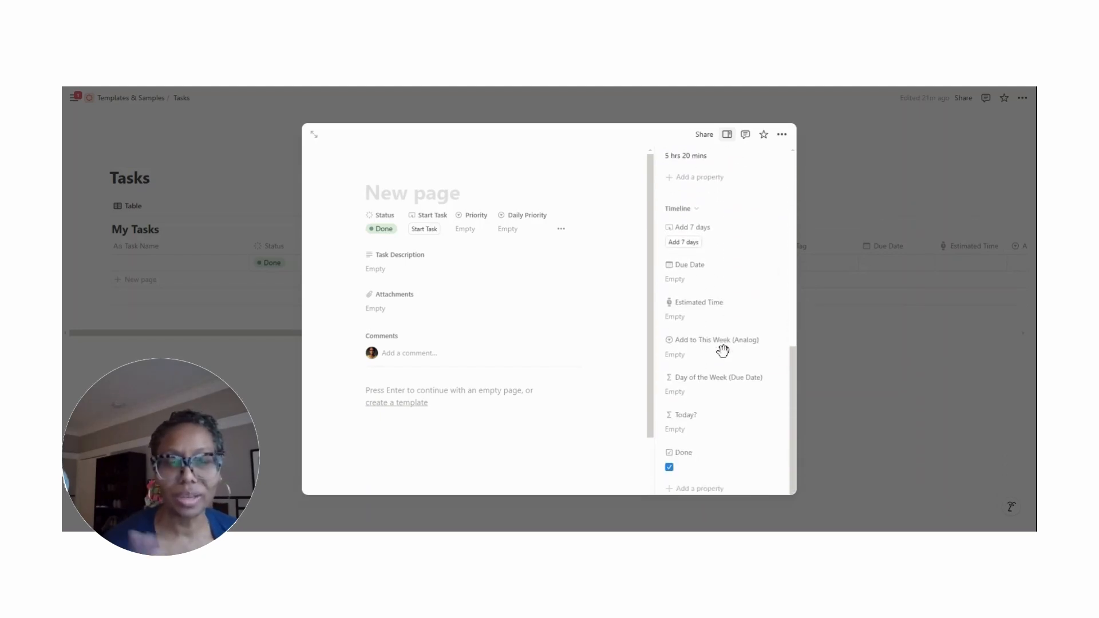
# Close the task page and rename the My Tasks table view to "All Tasks (by weekday)"
pyautogui.click(926, 352)
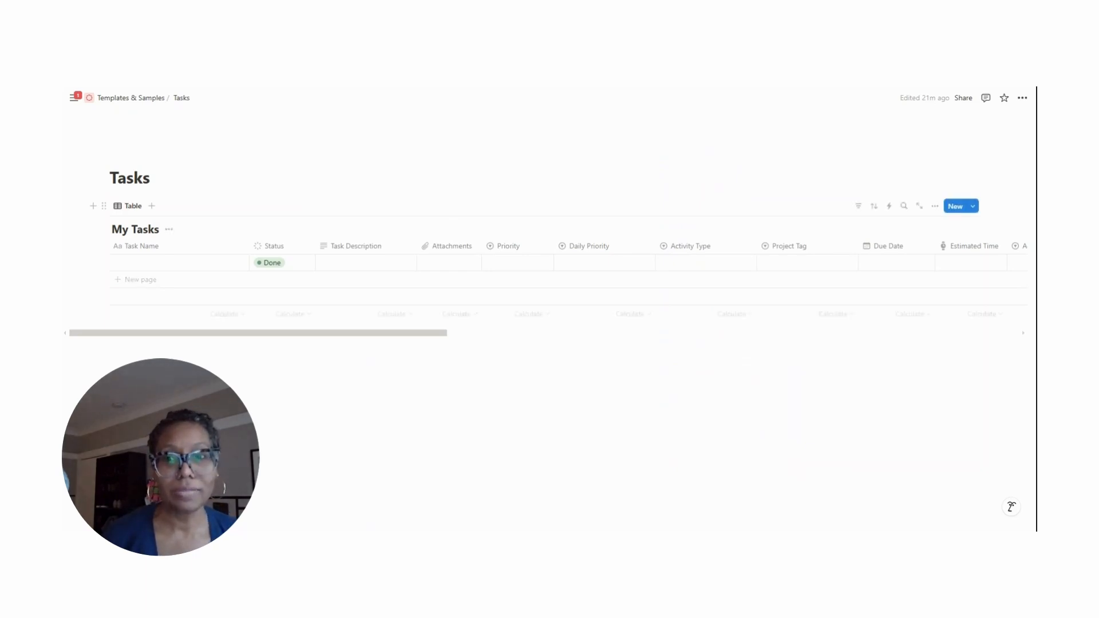
pyautogui.moveTo(66, 209)
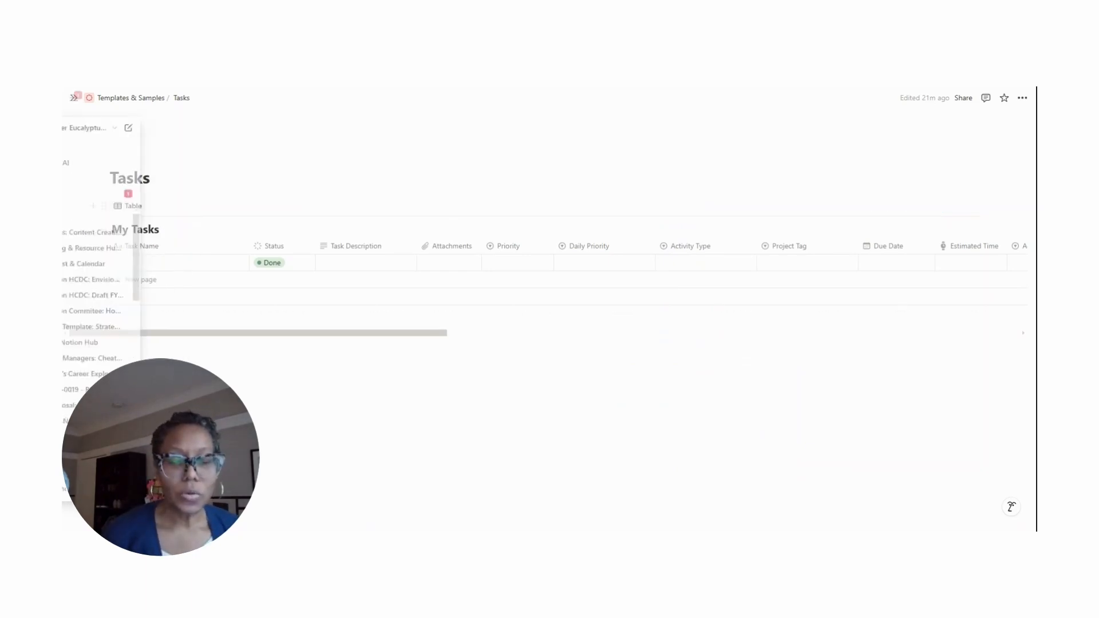
pyautogui.click(135, 209)
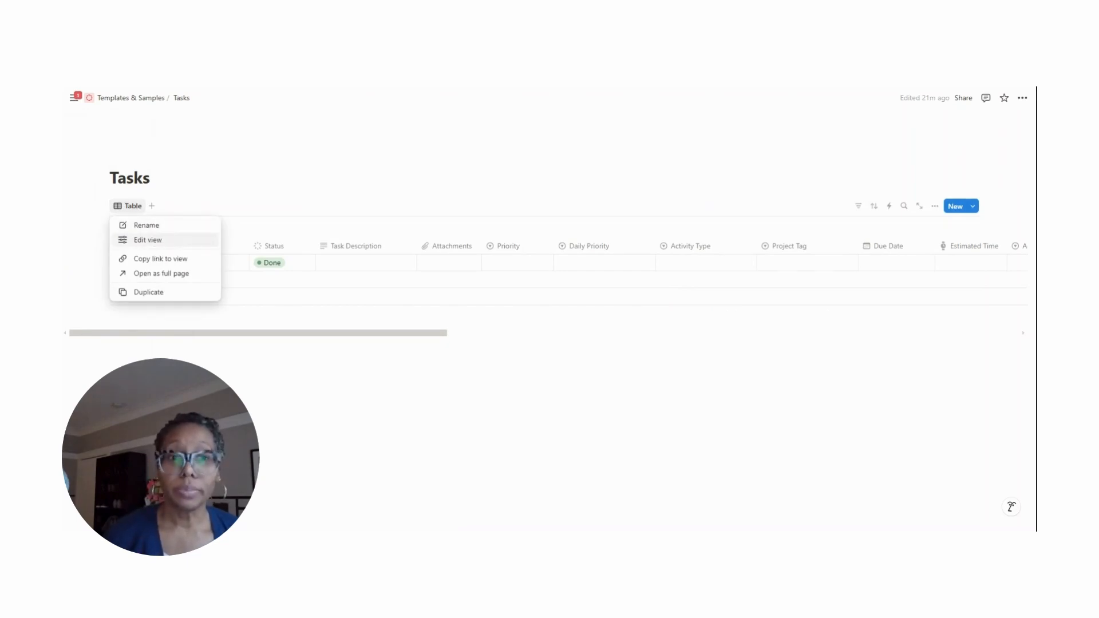
pyautogui.click(147, 240)
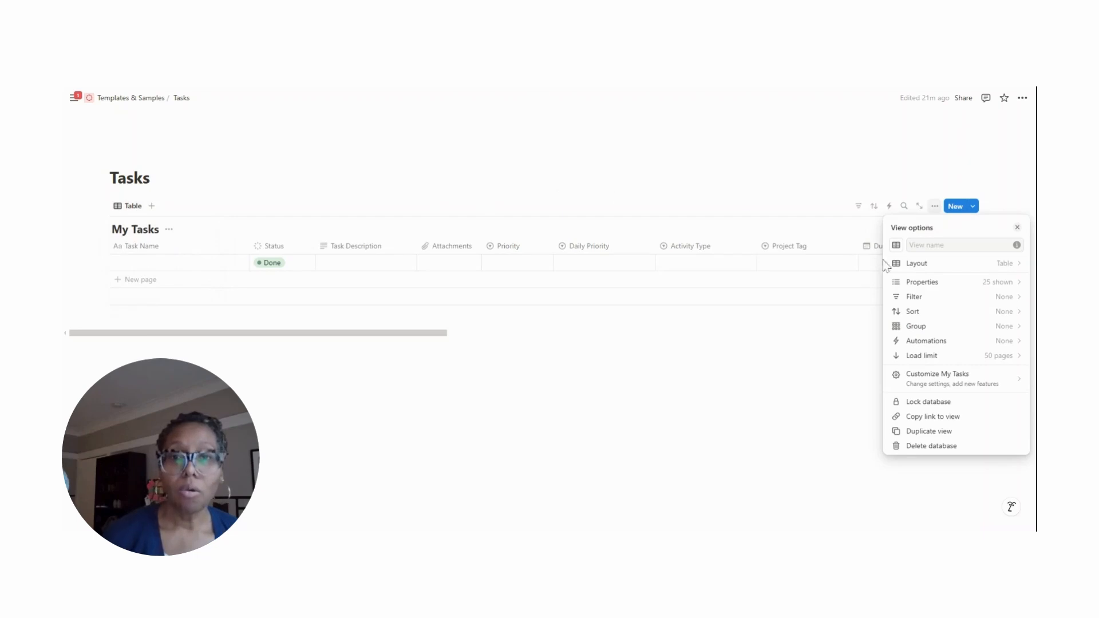
pyautogui.click(950, 245)
pyautogui.write('All Tasks (grouped by weekda')
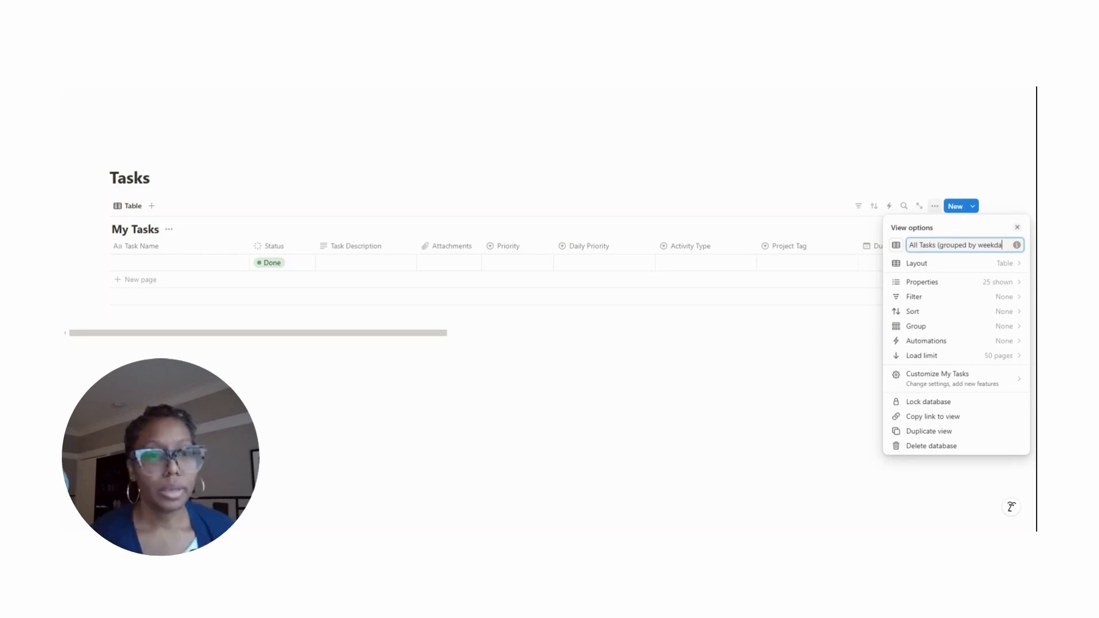
pyautogui.write(')')
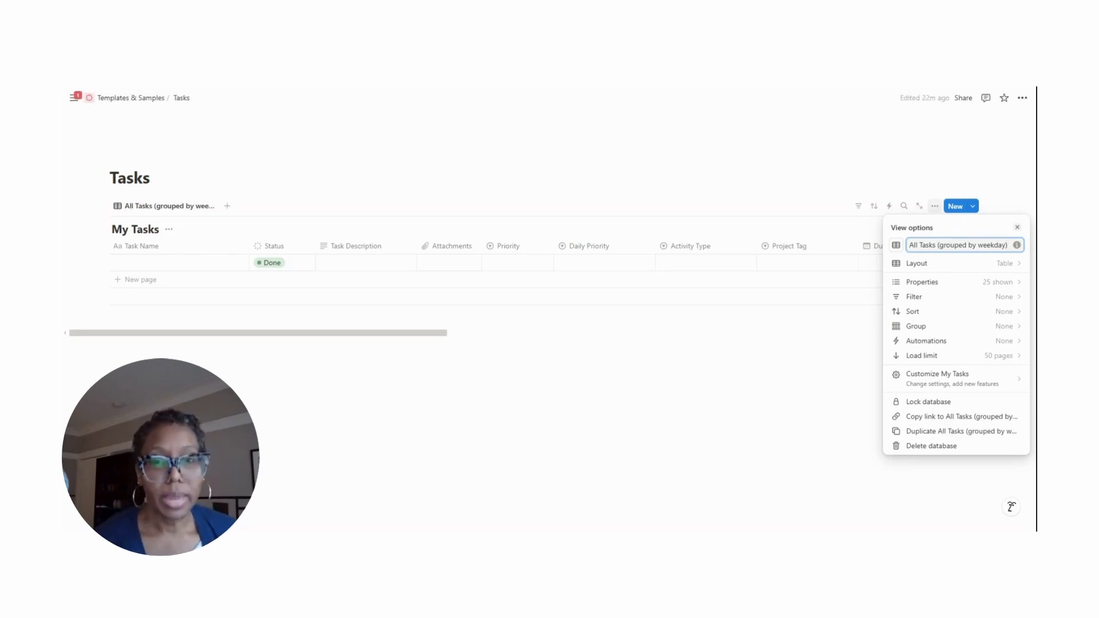
pyautogui.doubleClick(952, 245)
pyautogui.press('BackSpace')
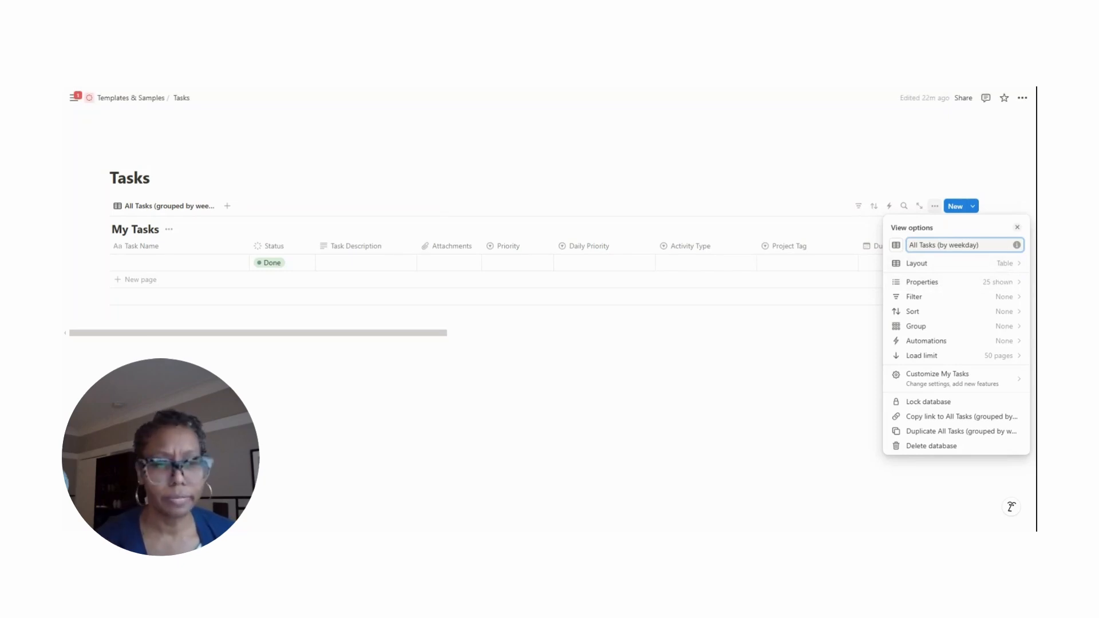
pyautogui.press('Return')
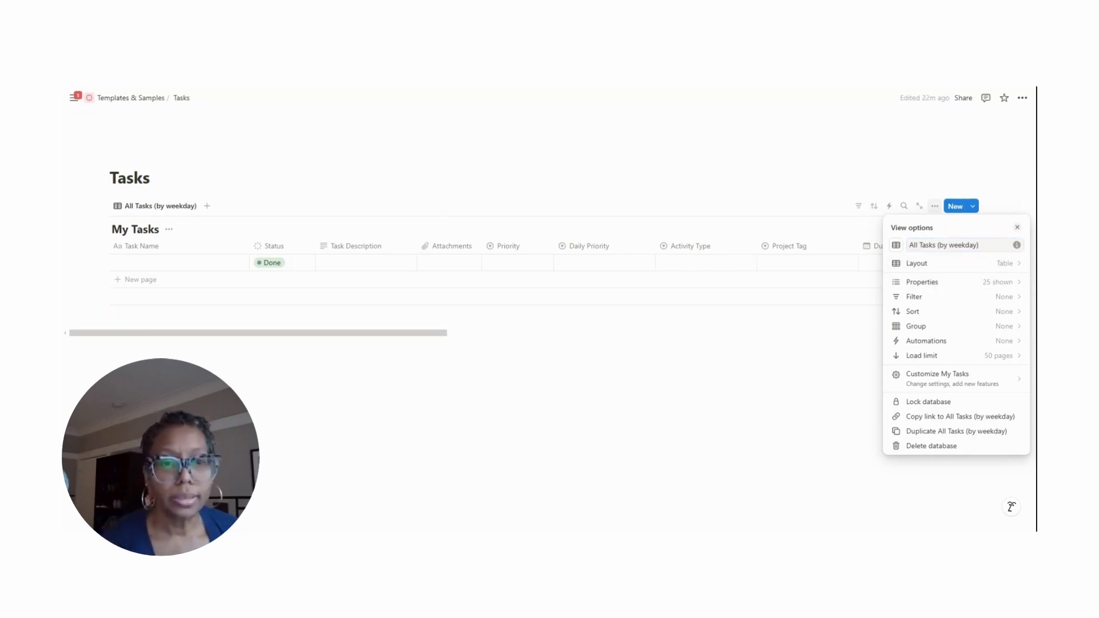
# Switch the view to a Board layout with page cover previews, small cards and Fit image turned on
pyautogui.click(1004, 266)
pyautogui.click(939, 255)
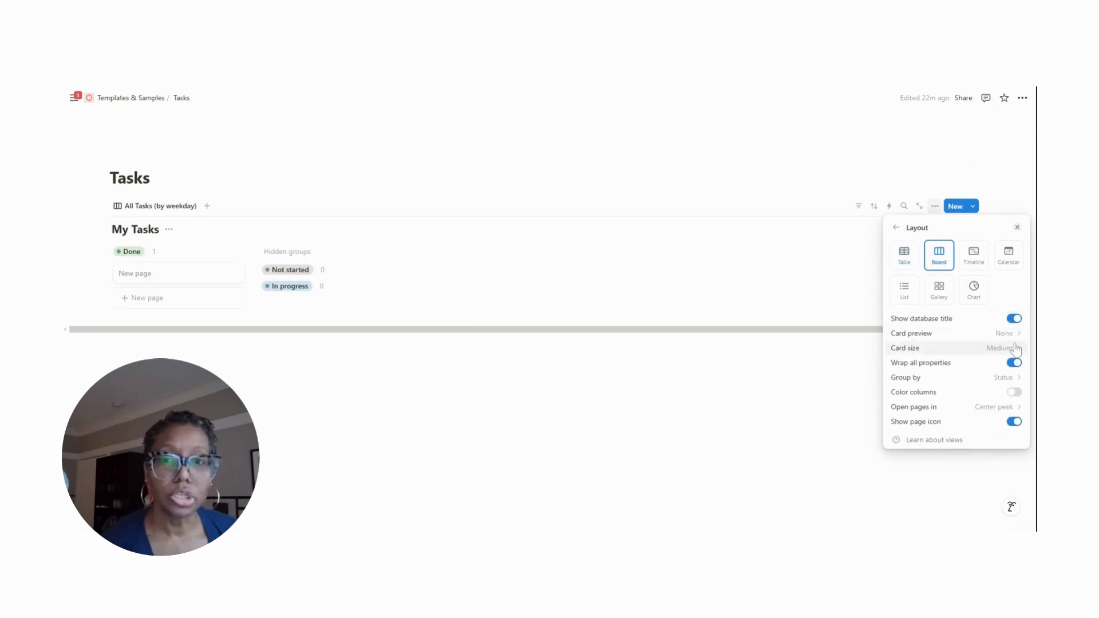
pyautogui.click(1006, 333)
pyautogui.click(944, 367)
pyautogui.click(997, 348)
pyautogui.click(991, 364)
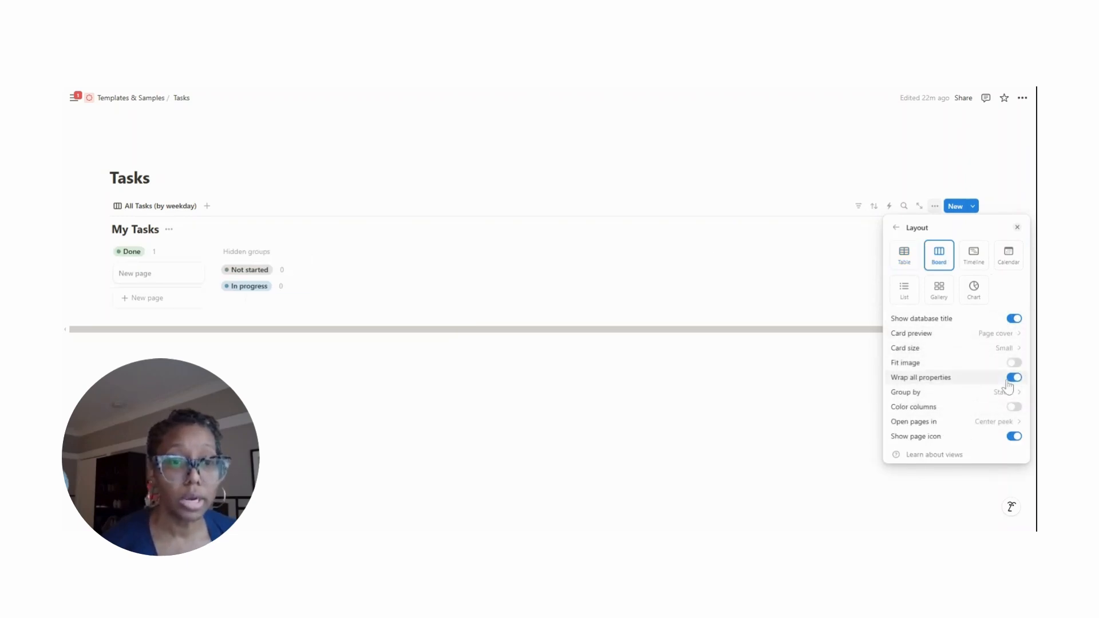
pyautogui.click(1014, 363)
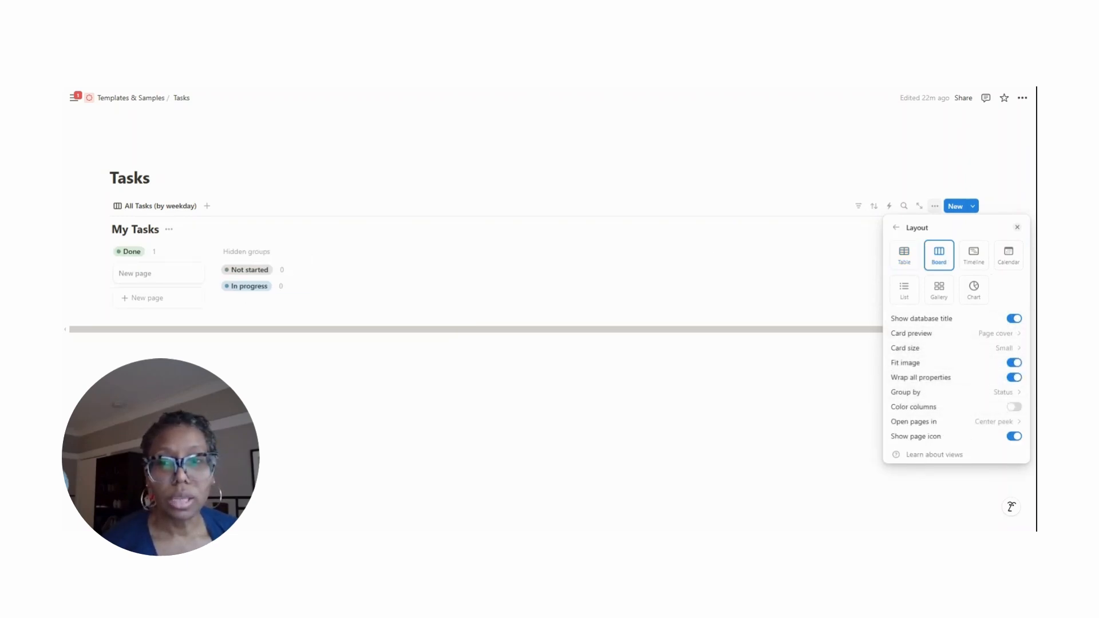
# Group the board by Add to This Week (Analog) and order the weekday groups from Mon through Sun
pyautogui.click(973, 392)
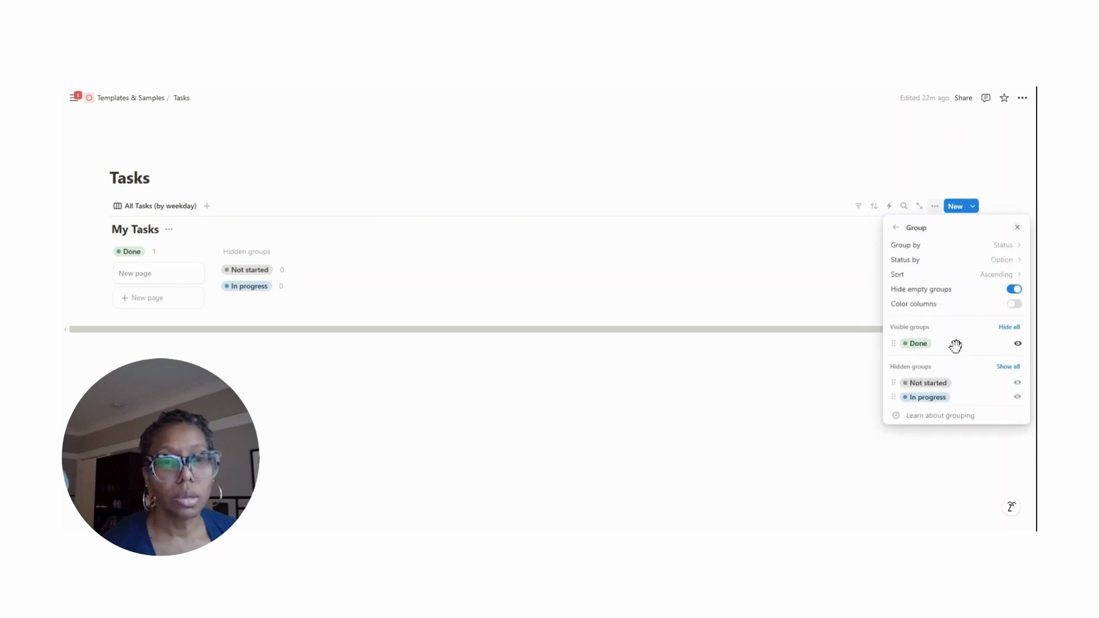
pyautogui.click(985, 244)
pyautogui.click(936, 274)
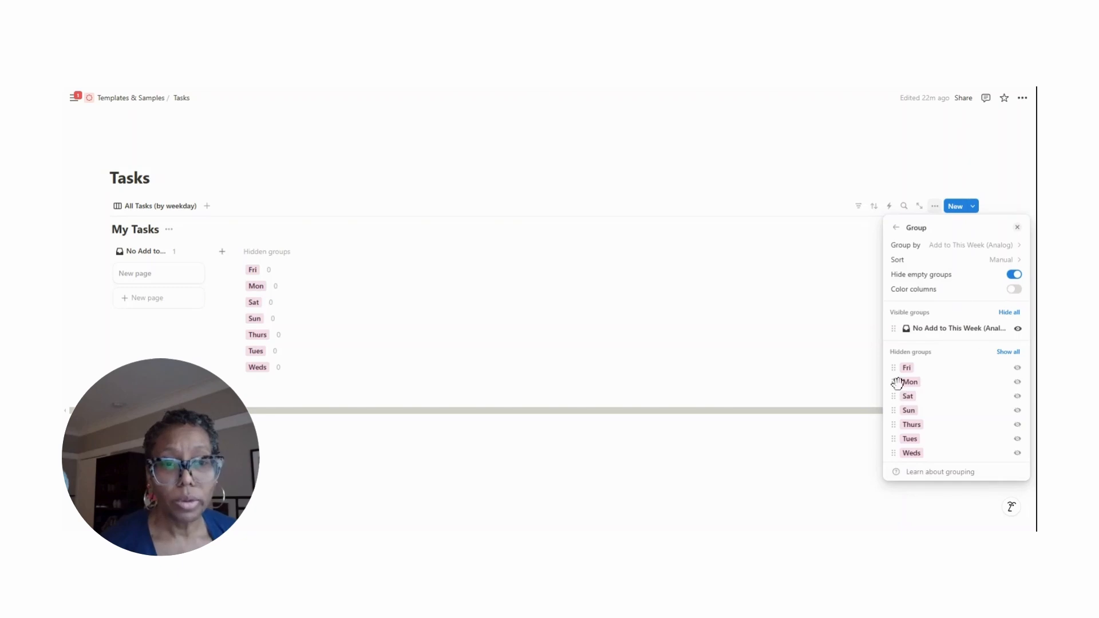
pyautogui.moveTo(893, 368); pyautogui.dragTo(894, 382)
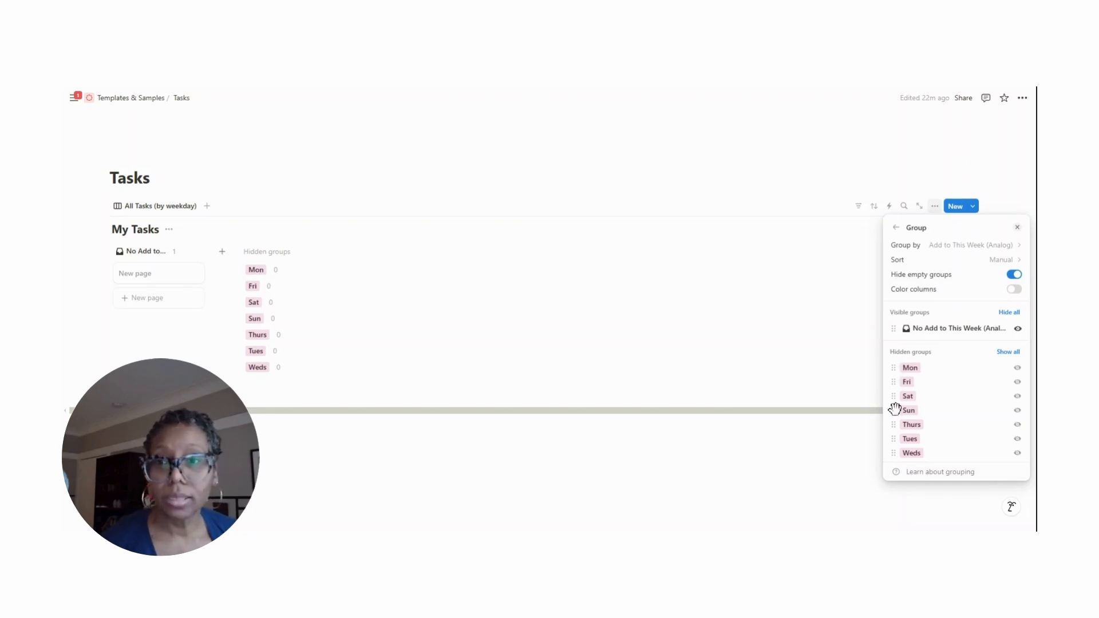
pyautogui.moveTo(895, 426); pyautogui.dragTo(894, 382)
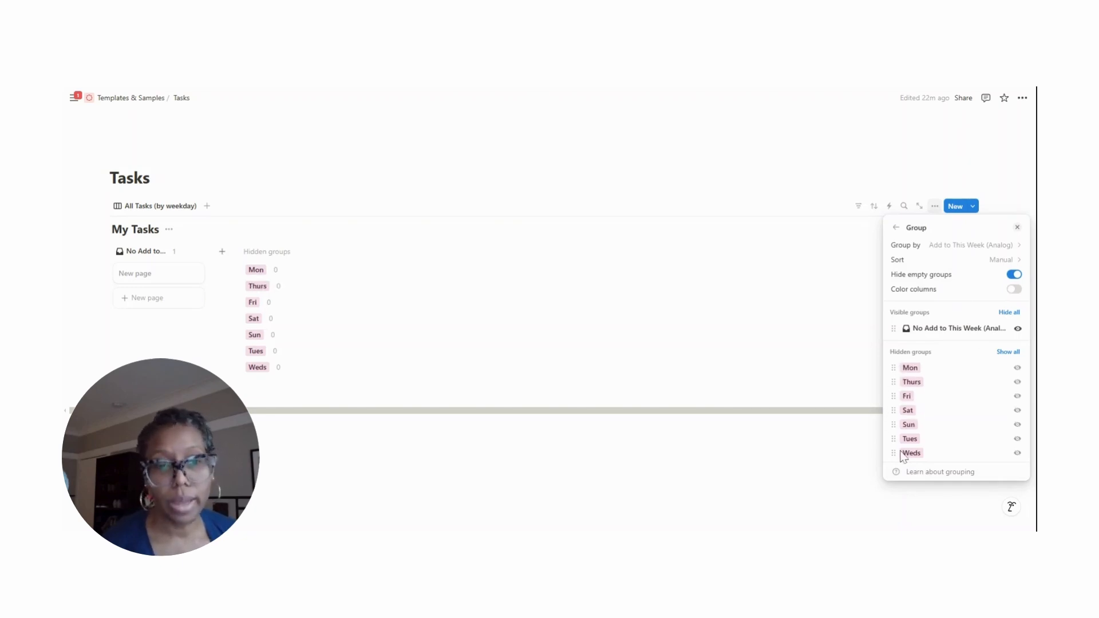
pyautogui.moveTo(896, 439); pyautogui.dragTo(903, 387)
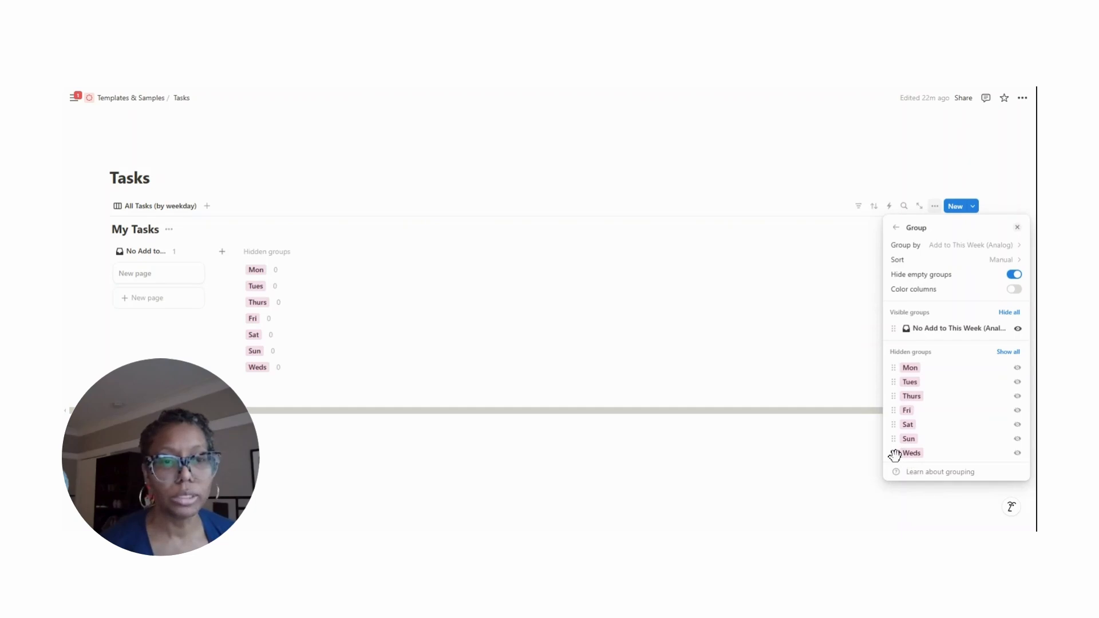
pyautogui.moveTo(894, 453); pyautogui.dragTo(909, 396)
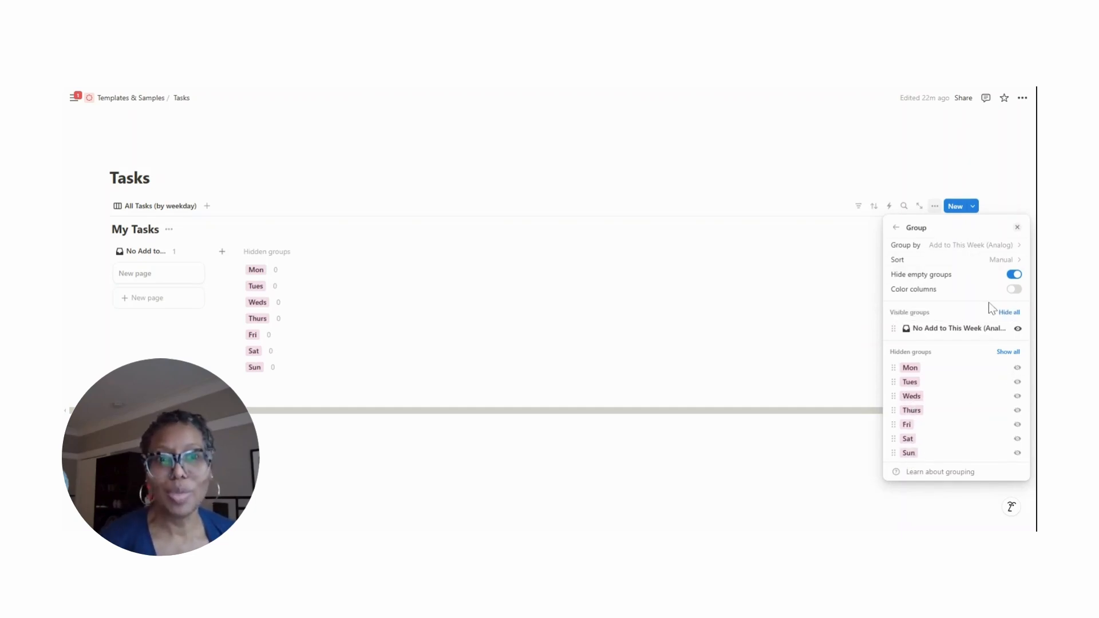
# Show the Due Date, Add 7 days and Project Tag properties on the board cards
pyautogui.click(895, 227)
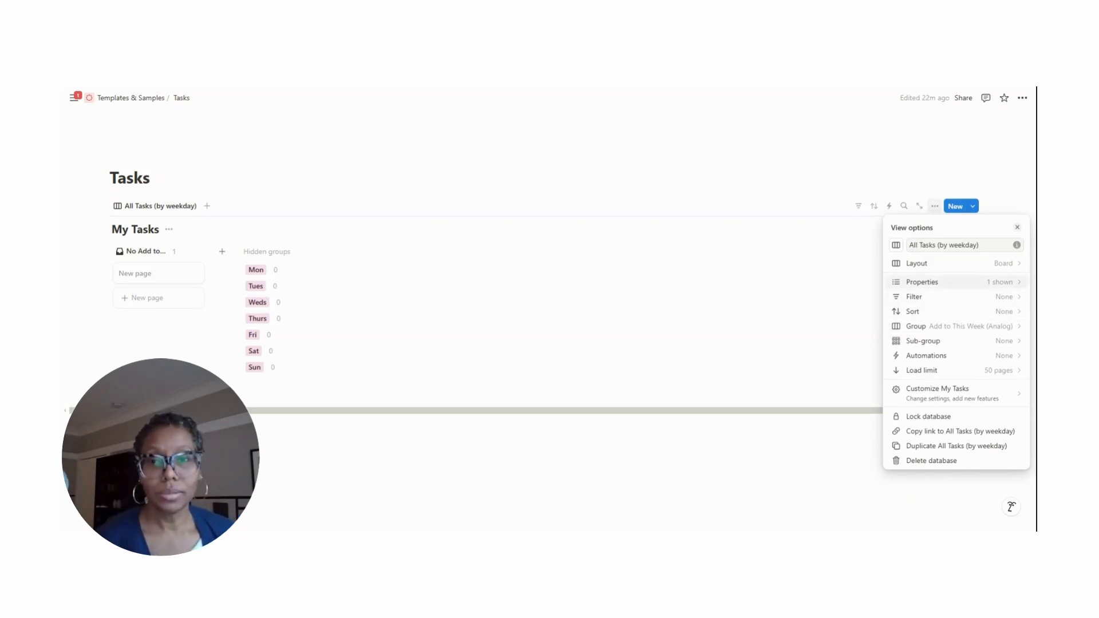
pyautogui.click(973, 281)
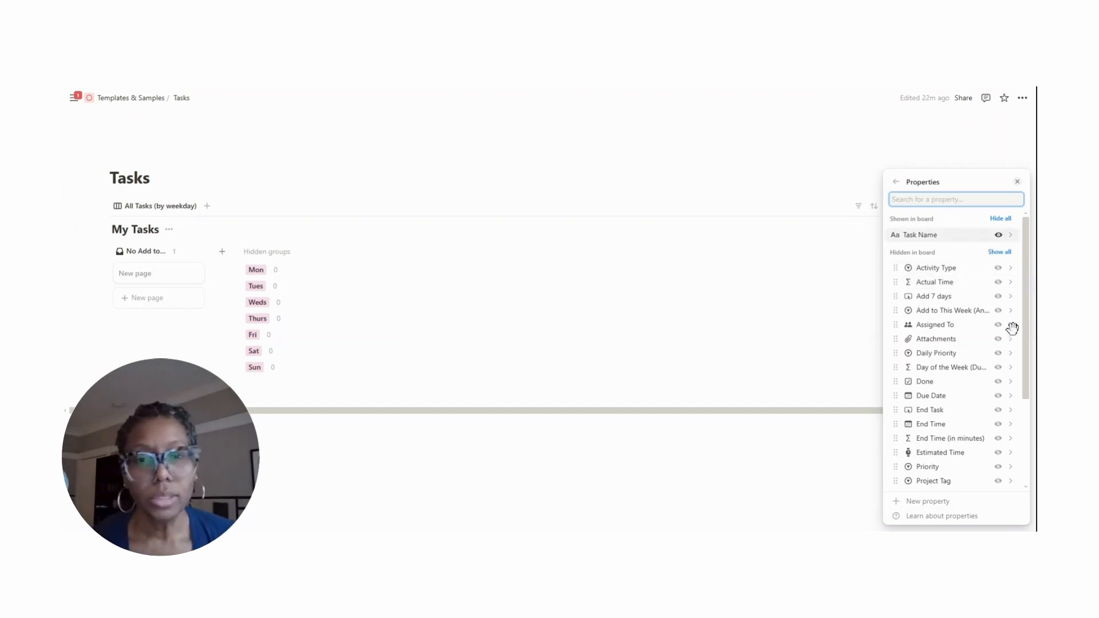
pyautogui.click(997, 395)
pyautogui.click(998, 310)
pyautogui.scroll(-2, 976, 385)
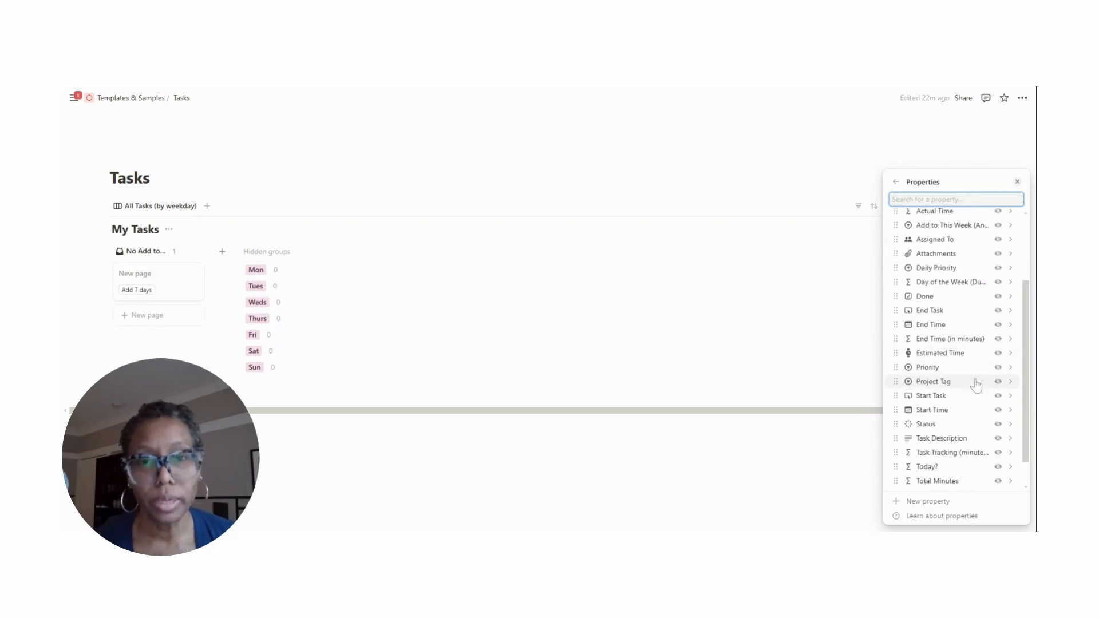
pyautogui.scroll(2, 976, 382)
pyautogui.scroll(-2, 977, 375)
pyautogui.click(997, 384)
pyautogui.scroll(2, 993, 406)
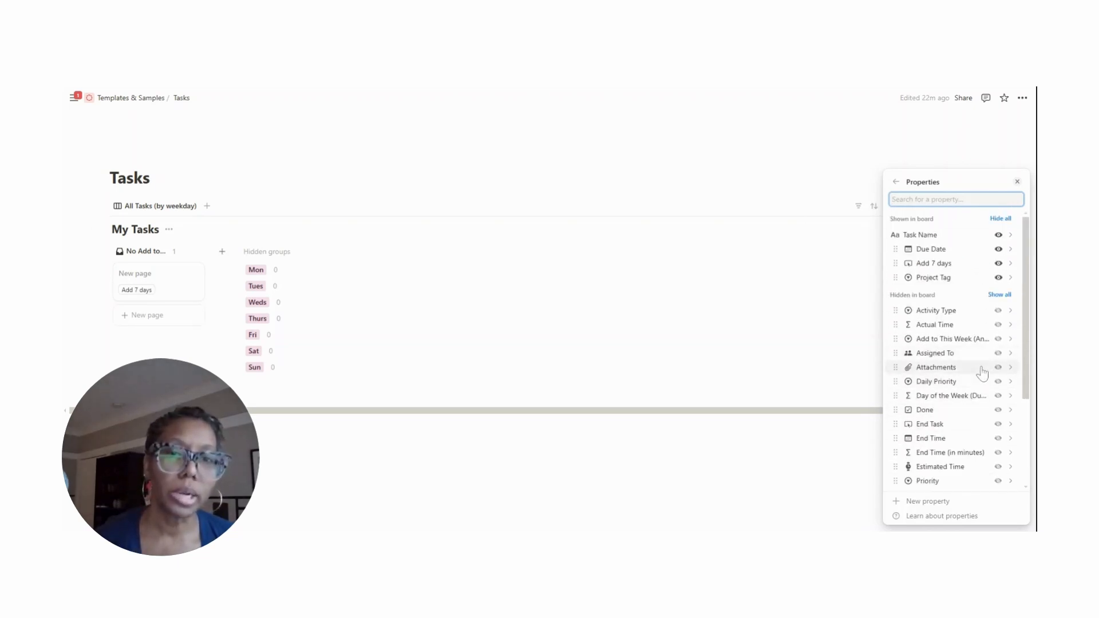
# Also show Add to This Week (Analog), End Task and Start Task on the board cards and close the view options
pyautogui.click(998, 339)
pyautogui.scroll(-1, 968, 402)
pyautogui.click(997, 375)
pyautogui.click(998, 445)
pyautogui.click(549, 373)
# Open the untitled task card and set its Priority to Med and Daily Priority to Quick First Tasks
pyautogui.click(143, 275)
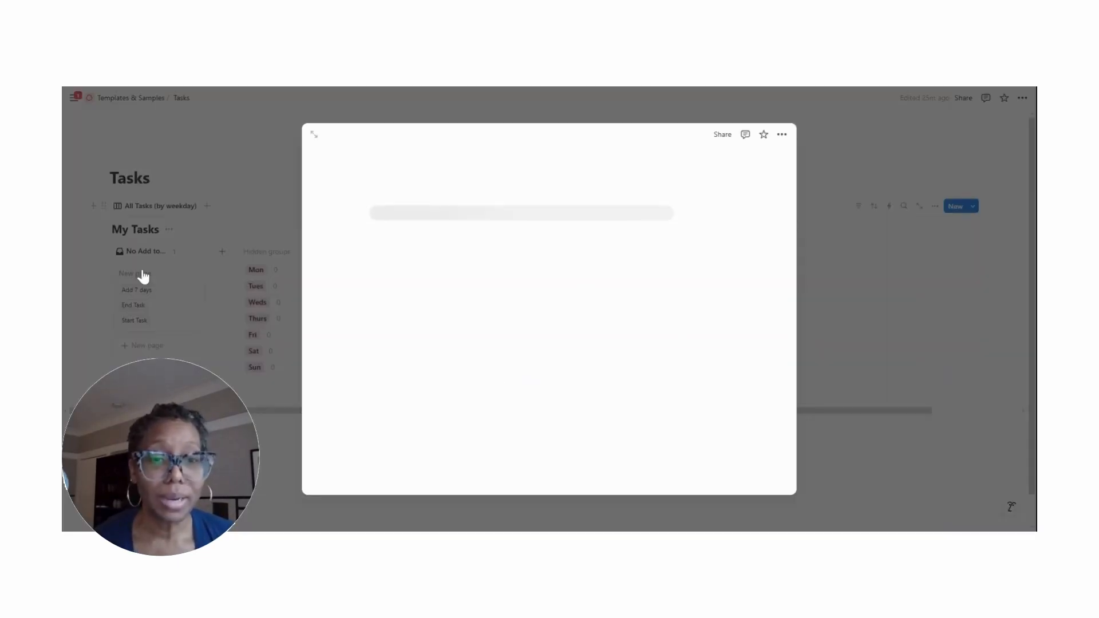
pyautogui.click(518, 229)
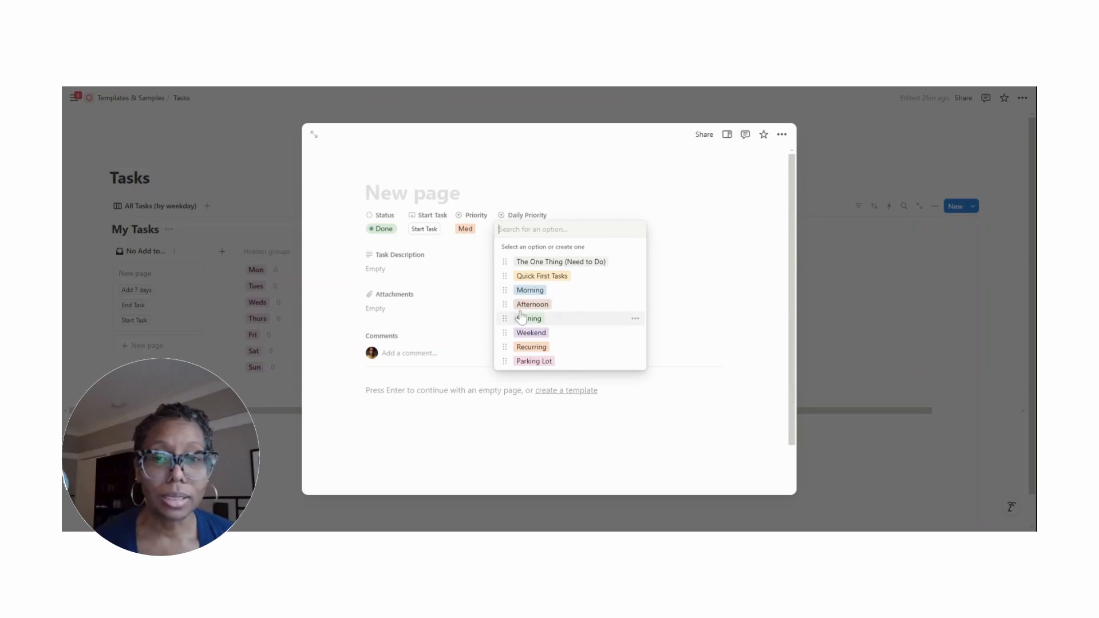
pyautogui.click(543, 280)
# In the task's Timeline section, set Due Date to 01/30/2025 and Add to This Week (Analog) to Thurs
pyautogui.click(570, 229)
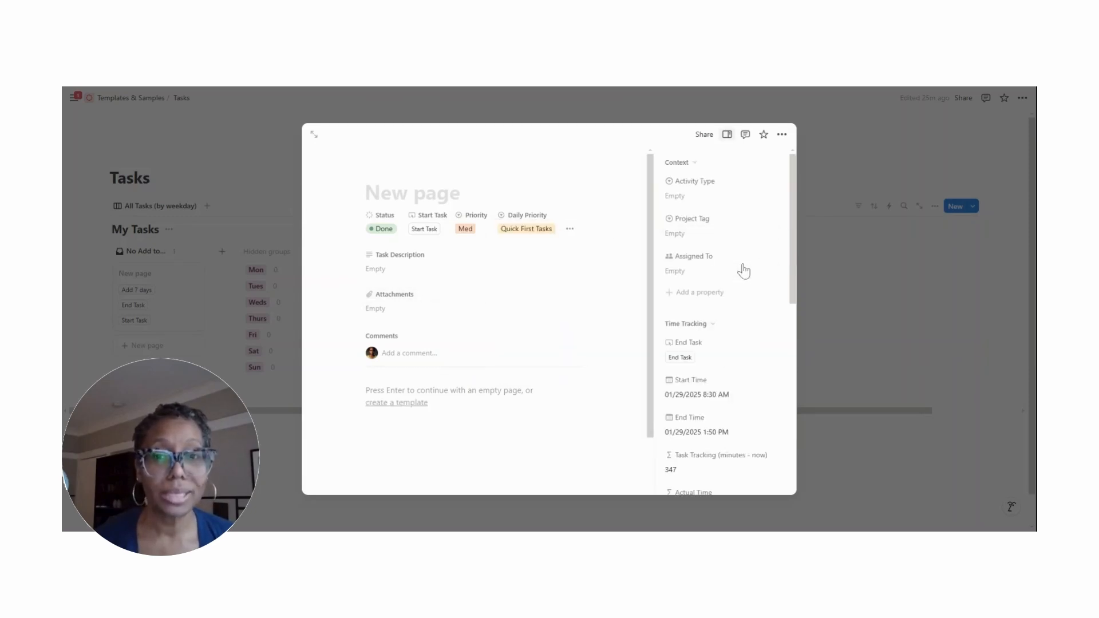
pyautogui.scroll(-5, 715, 269)
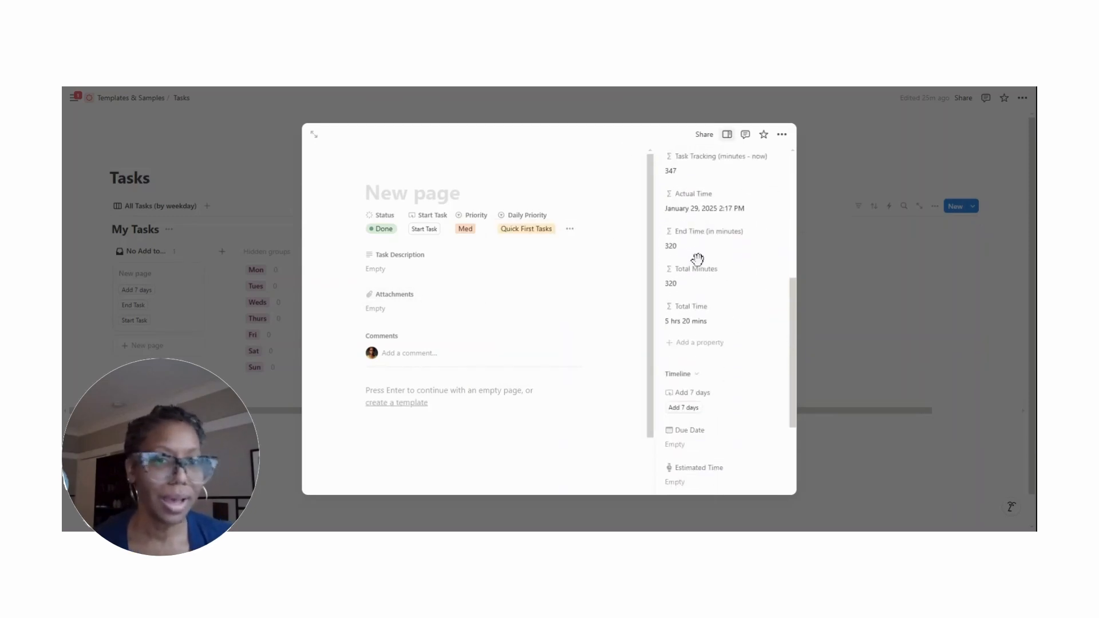
pyautogui.scroll(-3, 697, 259)
pyautogui.click(681, 279)
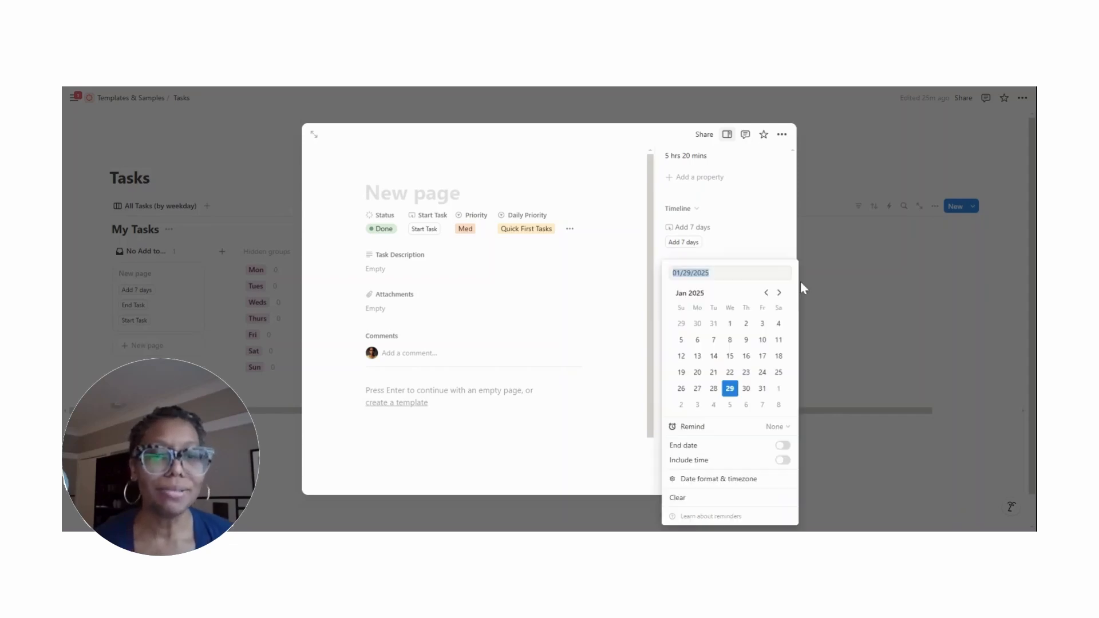
pyautogui.click(746, 388)
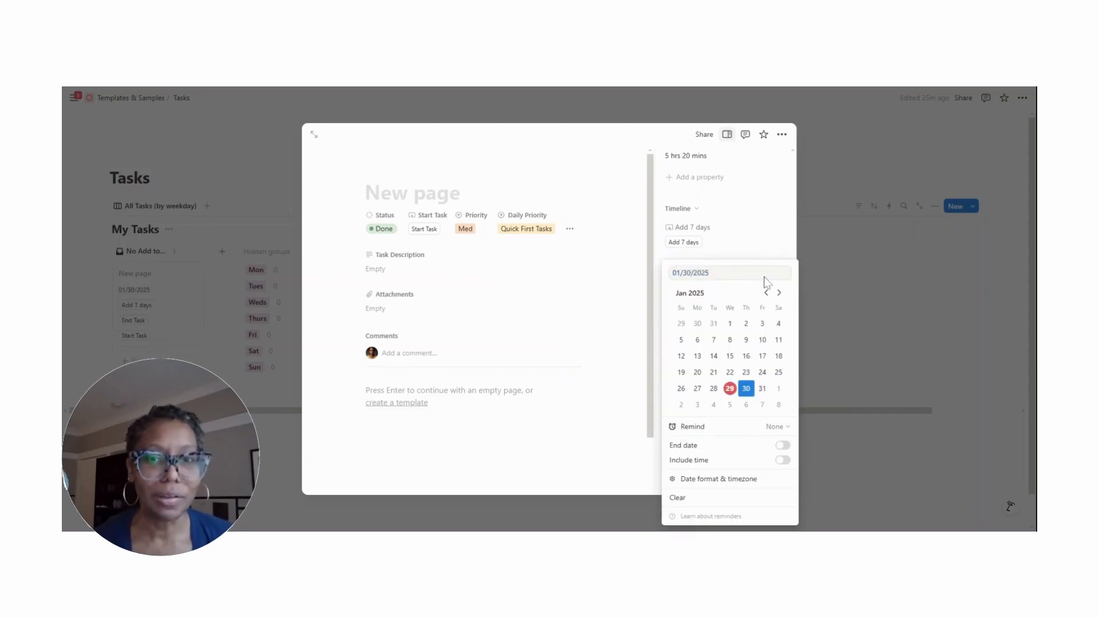
pyautogui.click(748, 358)
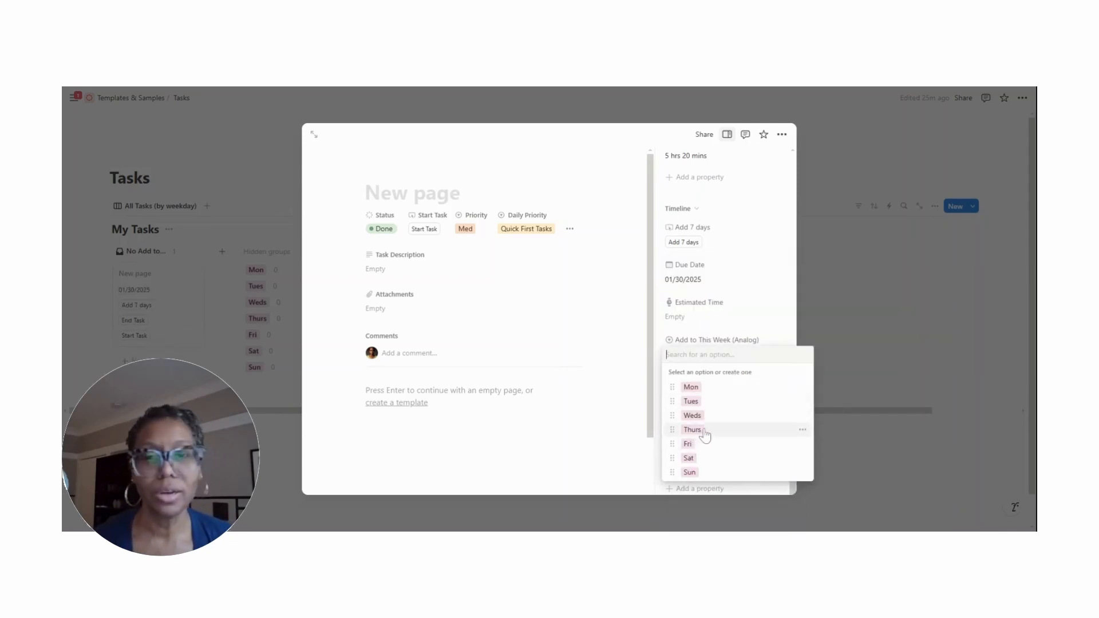
pyautogui.click(756, 429)
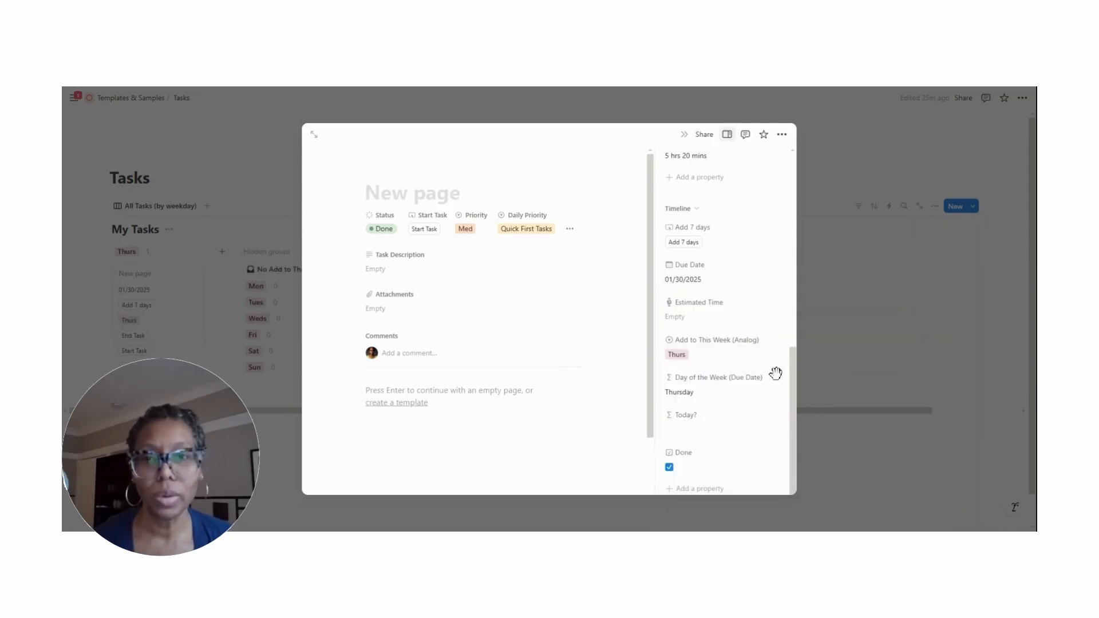
# Uncheck the task's Done box and set its Status to Not started
pyautogui.click(669, 467)
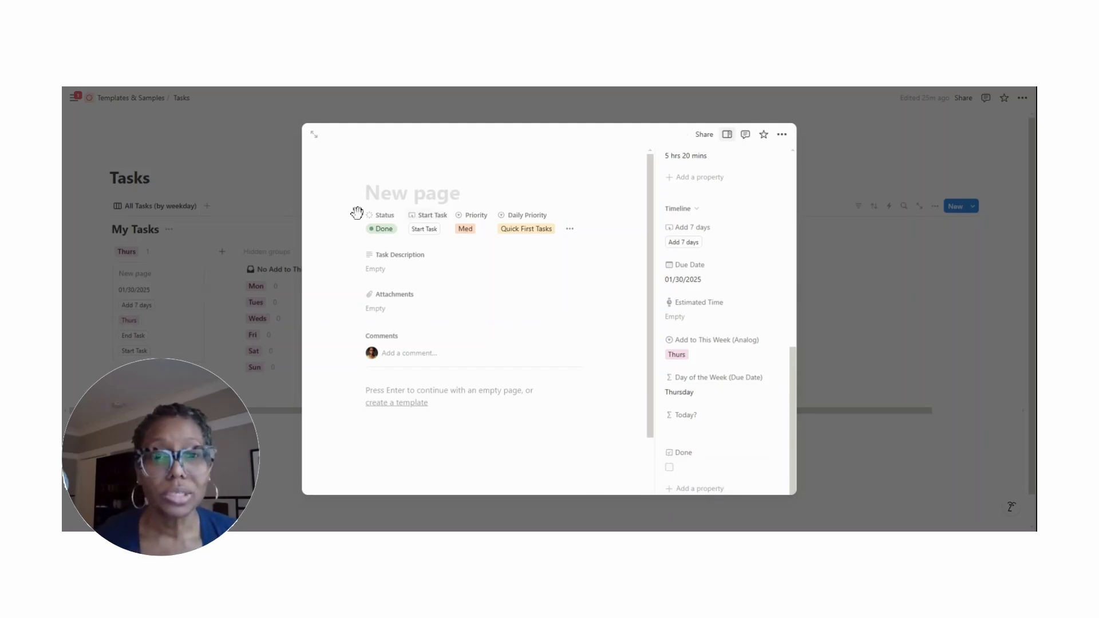
pyautogui.click(383, 229)
pyautogui.click(402, 262)
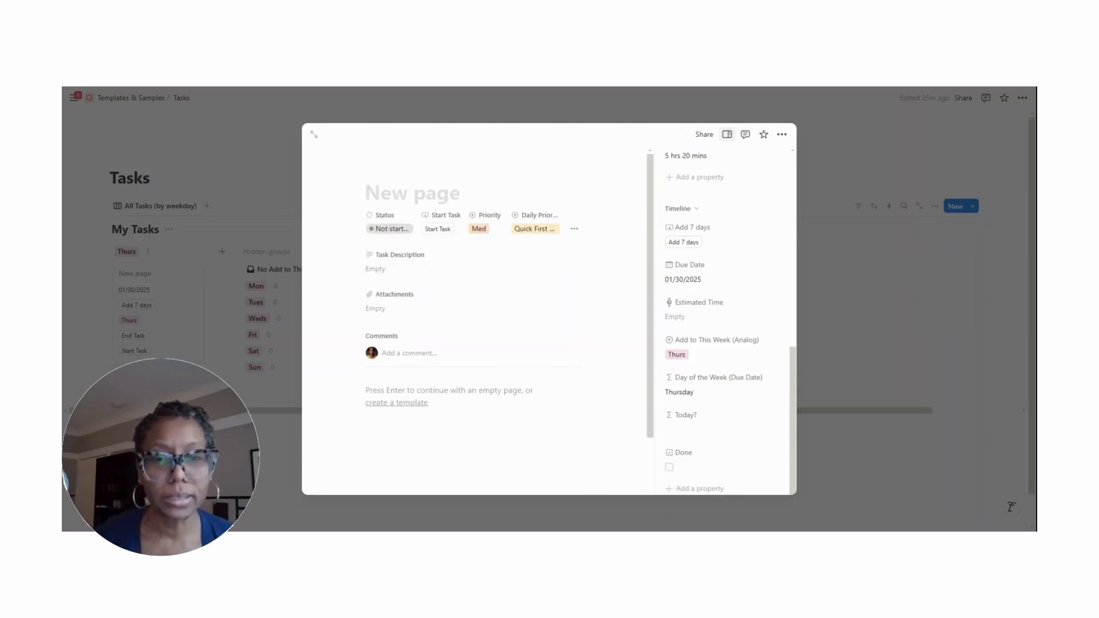
# Clear the task's Start Time and End Time in the Time Tracking section and close the page
pyautogui.scroll(3, 705, 299)
pyautogui.scroll(5, 705, 299)
pyautogui.click(704, 233)
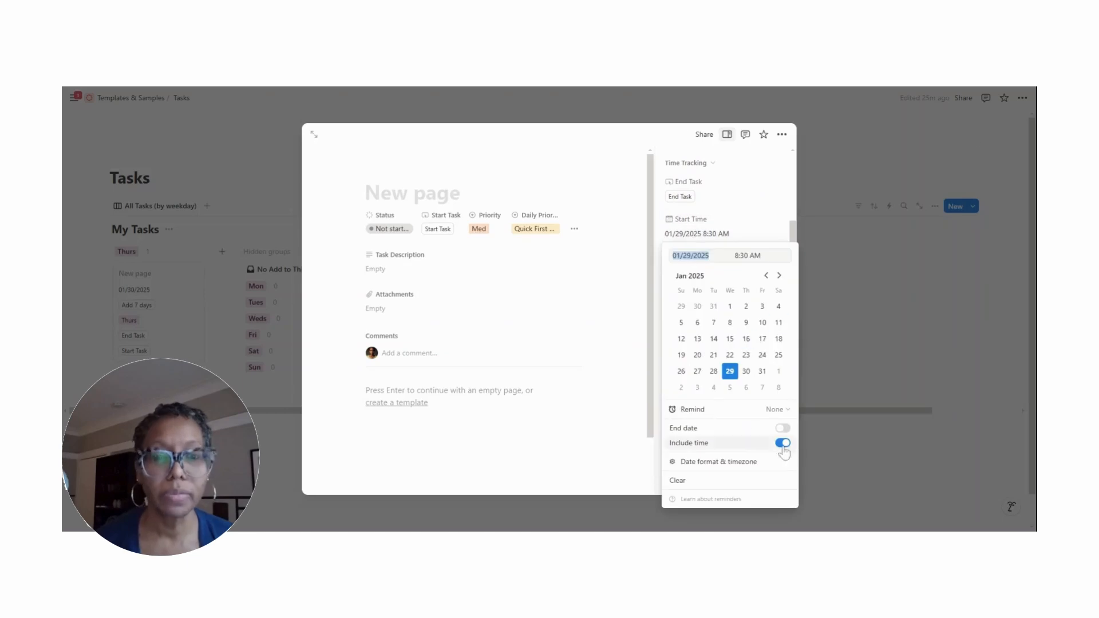
pyautogui.click(721, 480)
pyautogui.click(680, 272)
pyautogui.click(712, 498)
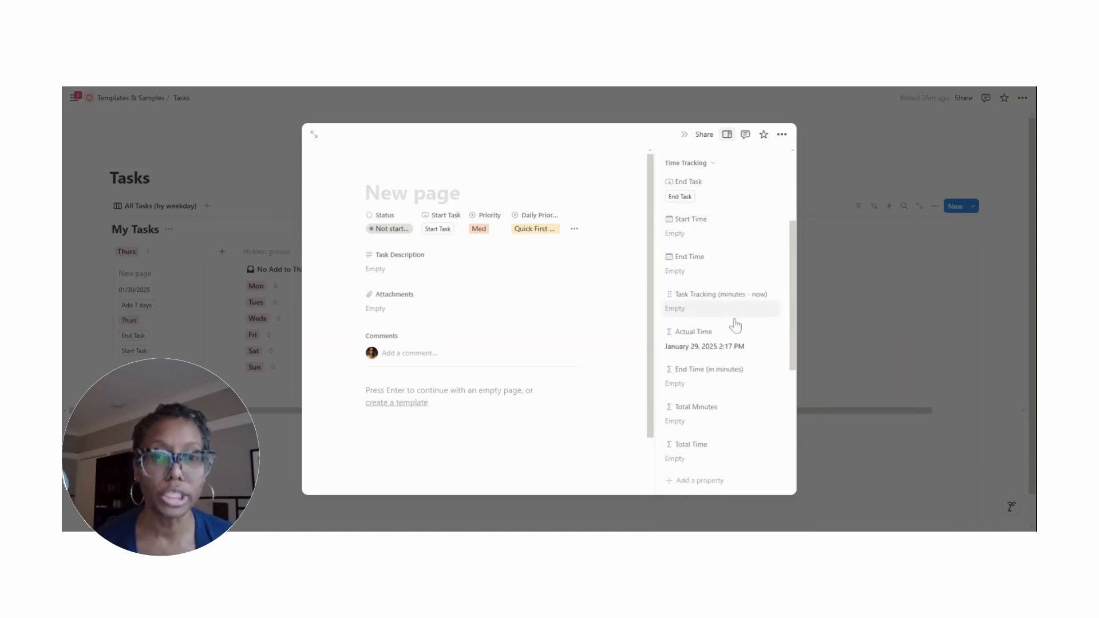
pyautogui.scroll(2, 729, 314)
pyautogui.scroll(-8, 728, 313)
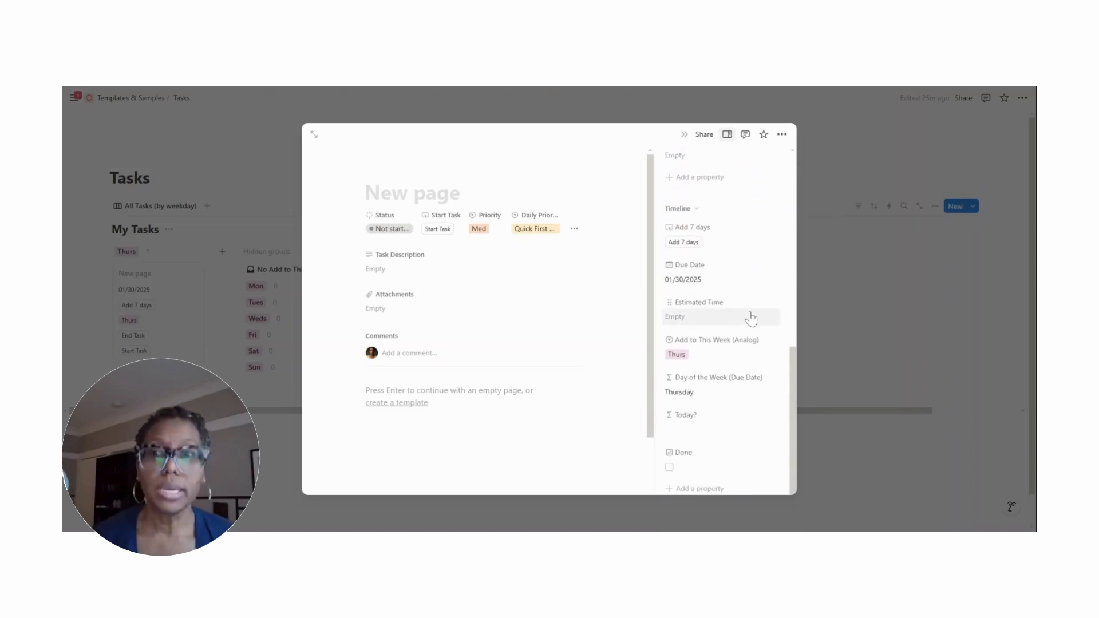
pyautogui.click(849, 350)
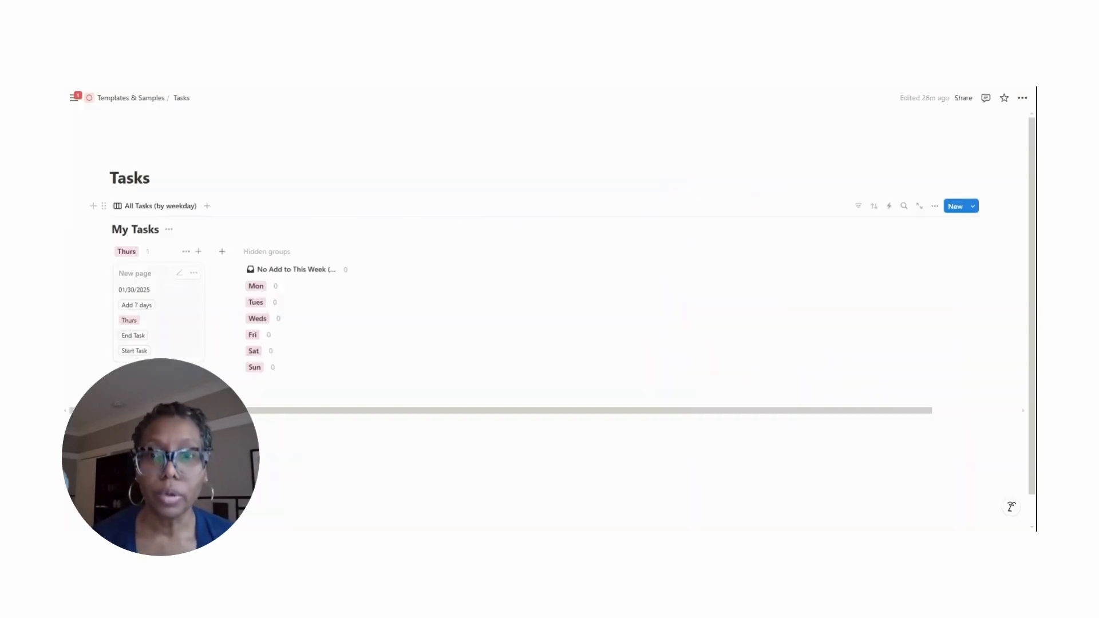
# Open the sample task card, give it an Unsplash cover photo found with the search term "Task", and close the page
pyautogui.click(140, 279)
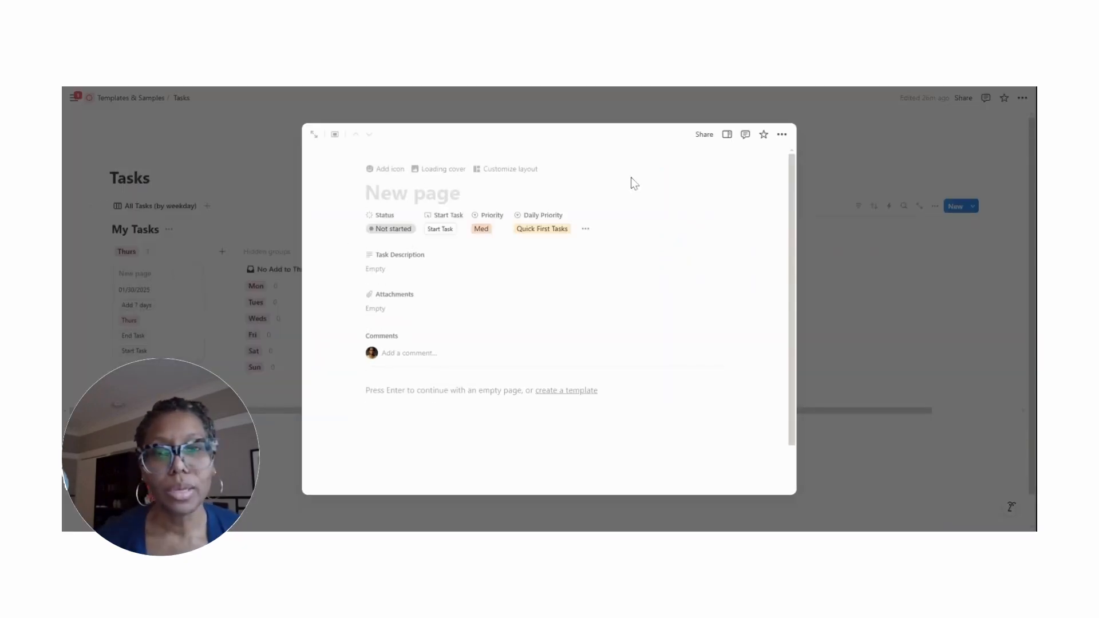
pyautogui.click(658, 161)
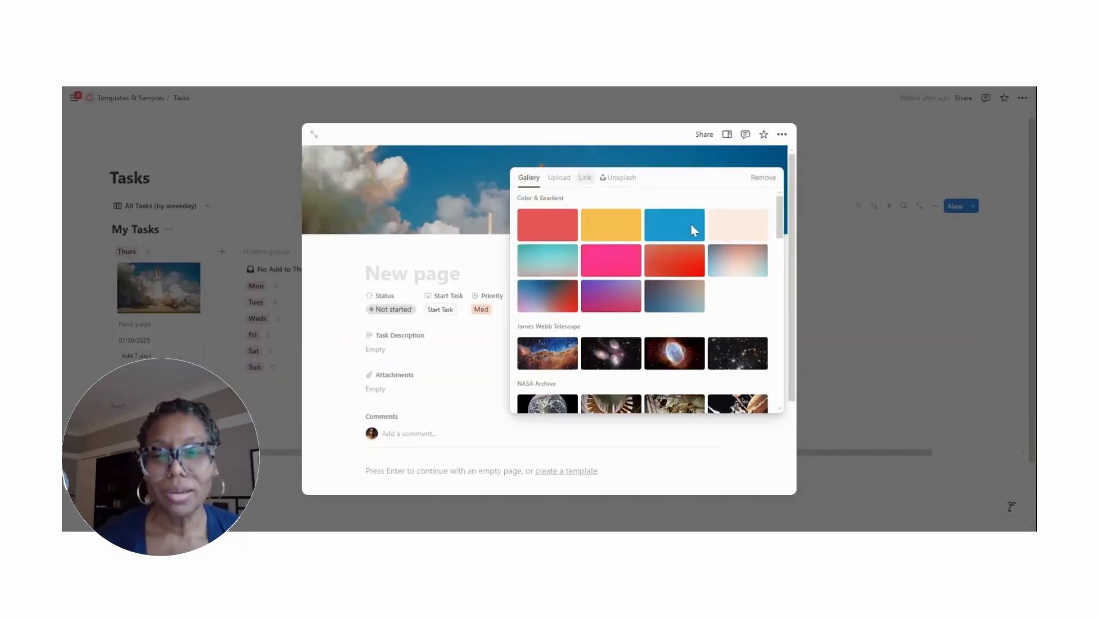
pyautogui.click(614, 178)
pyautogui.write('Task')
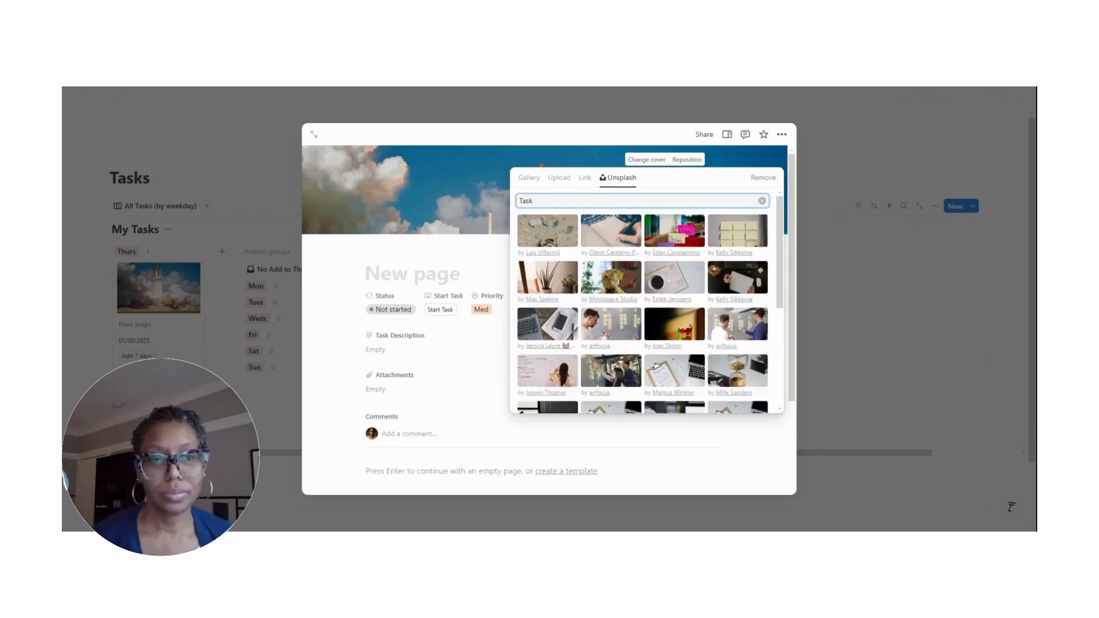
pyautogui.click(674, 231)
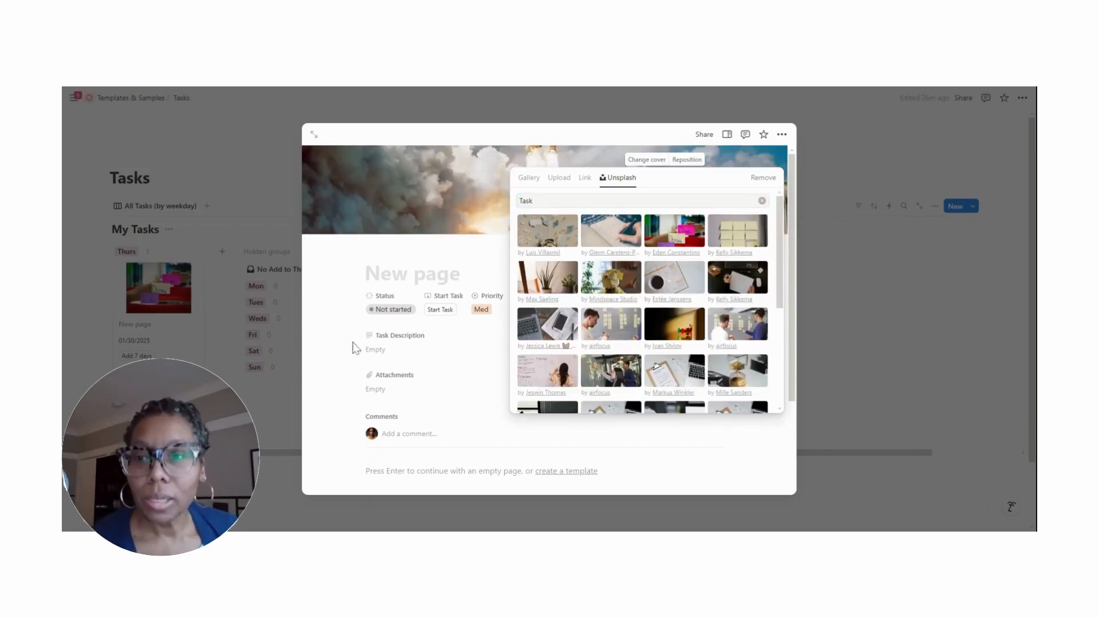
pyautogui.click(260, 437)
pyautogui.click(842, 261)
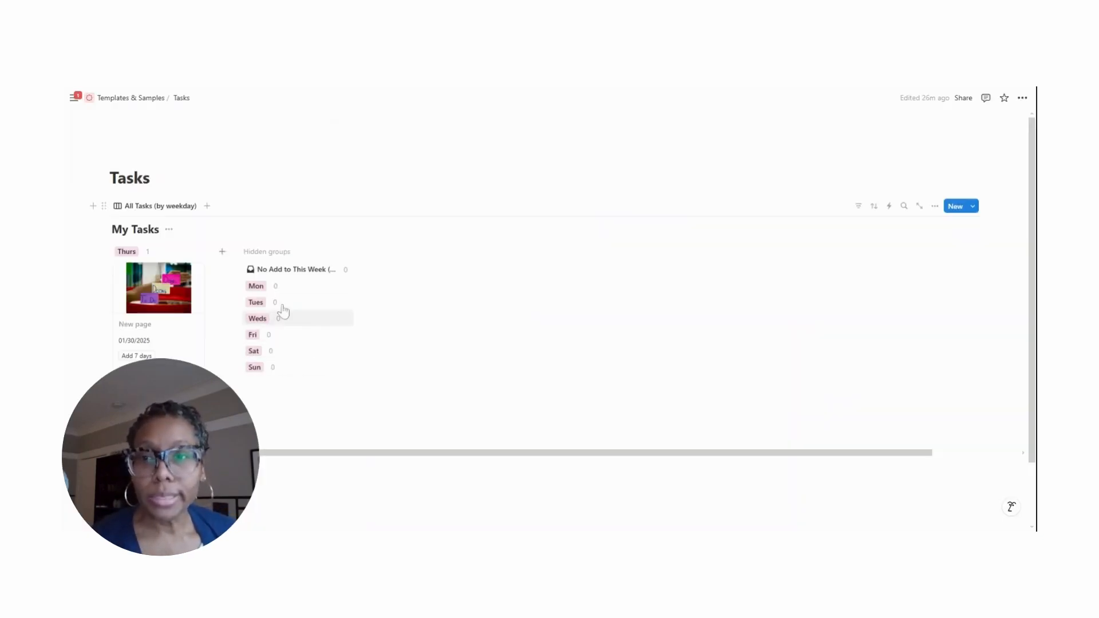
# Filter the weekday board to tasks whose Daily Priority is not Parking Lot
pyautogui.click(858, 207)
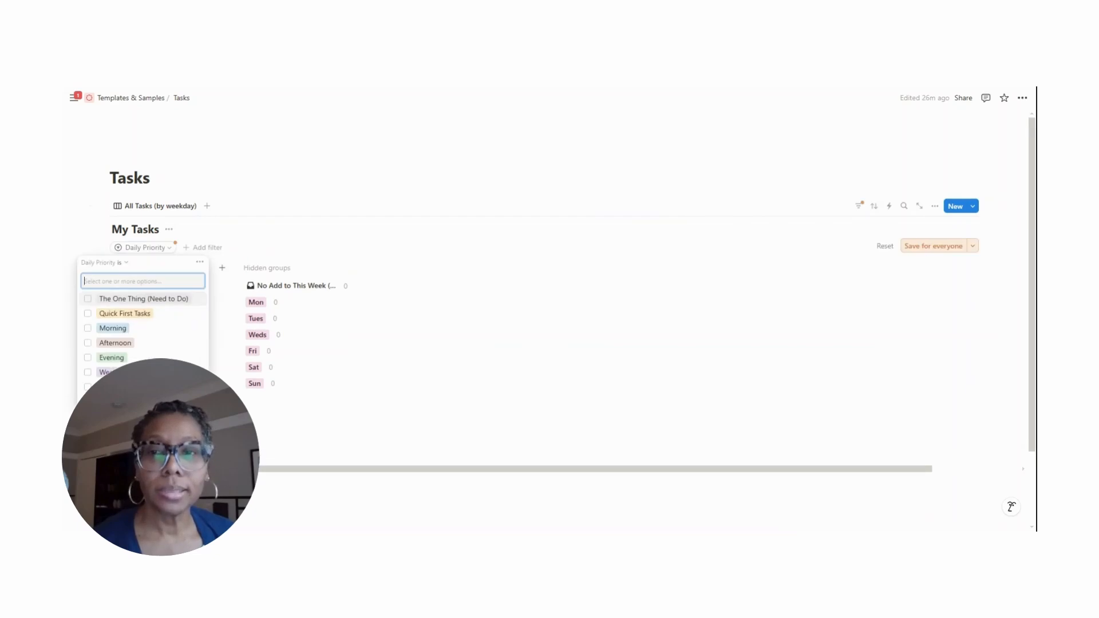
pyautogui.click(121, 263)
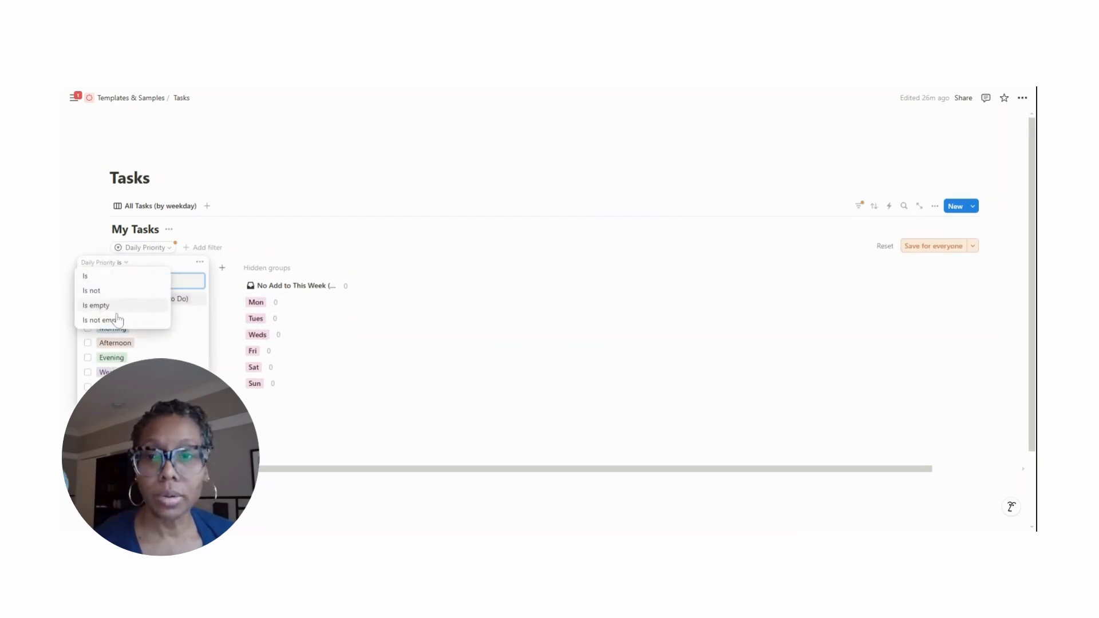
pyautogui.click(94, 290)
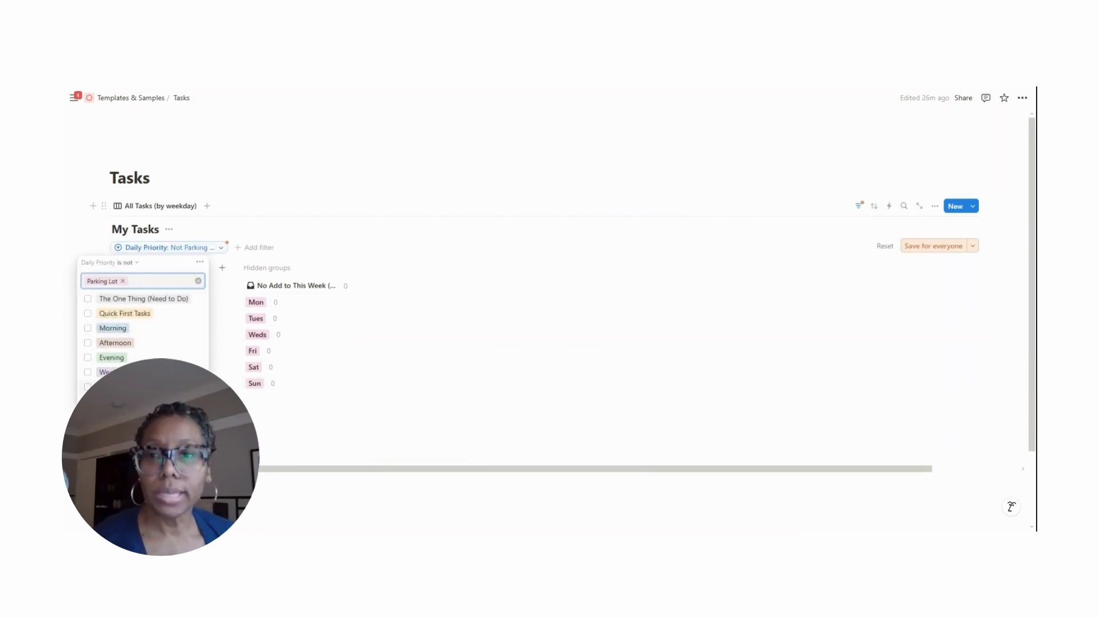
pyautogui.click(228, 250)
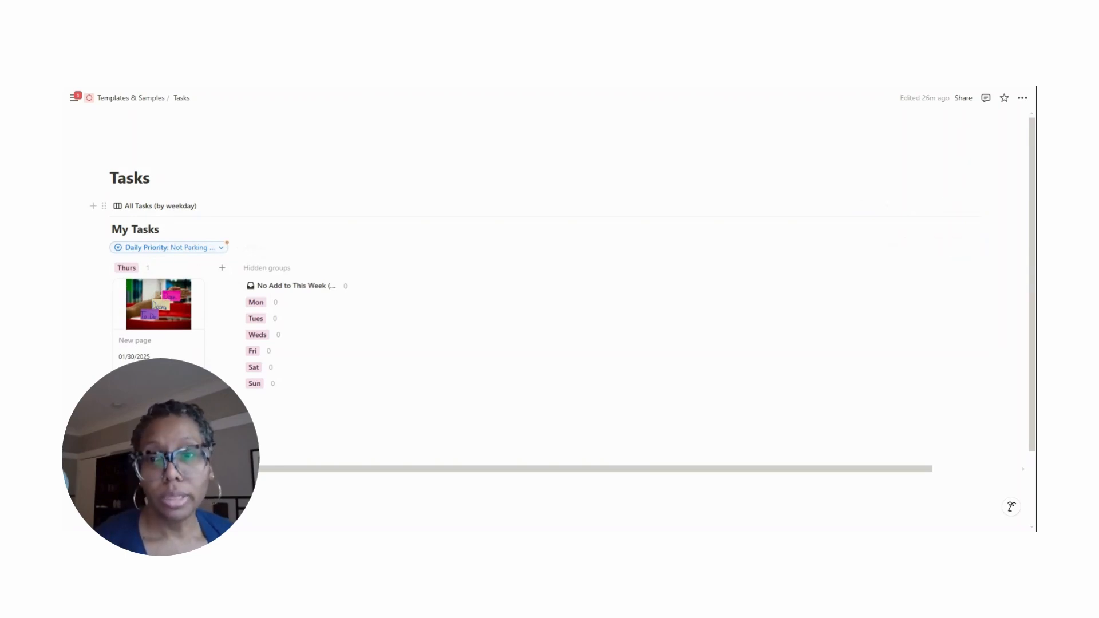
# Add a board filter requiring that Add to This Week (Analog) is not empty
pyautogui.click(252, 248)
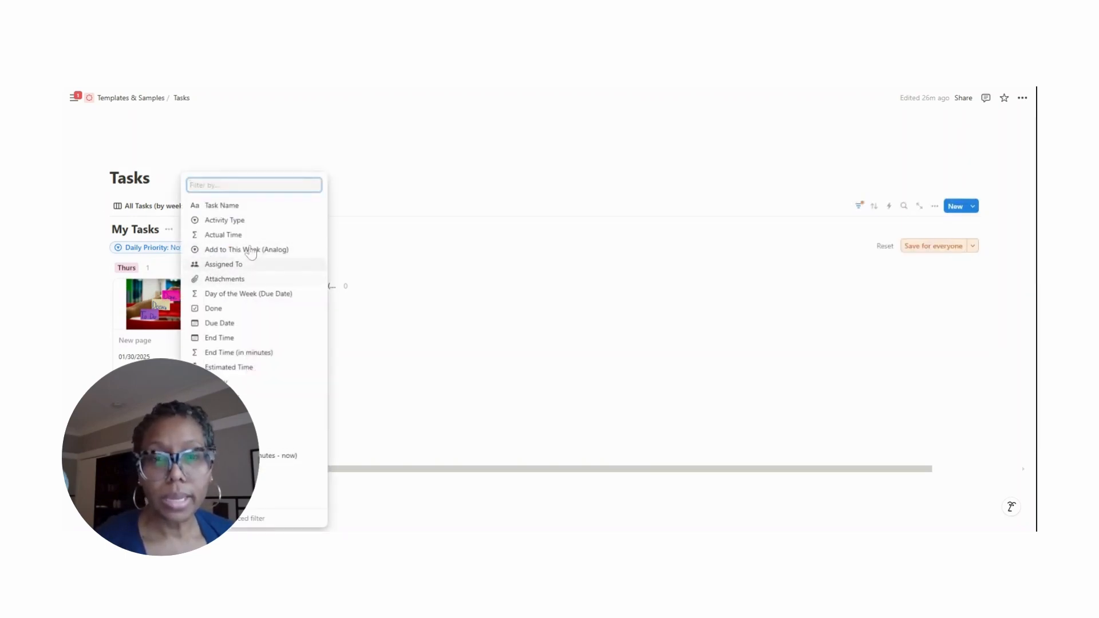
pyautogui.write('Add')
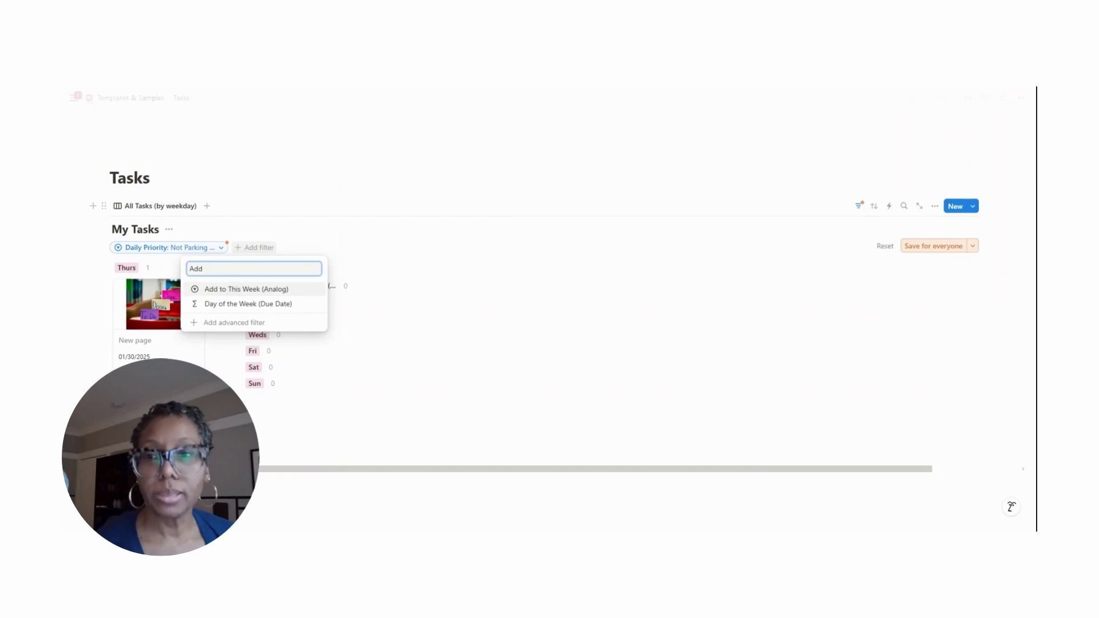
pyautogui.click(245, 290)
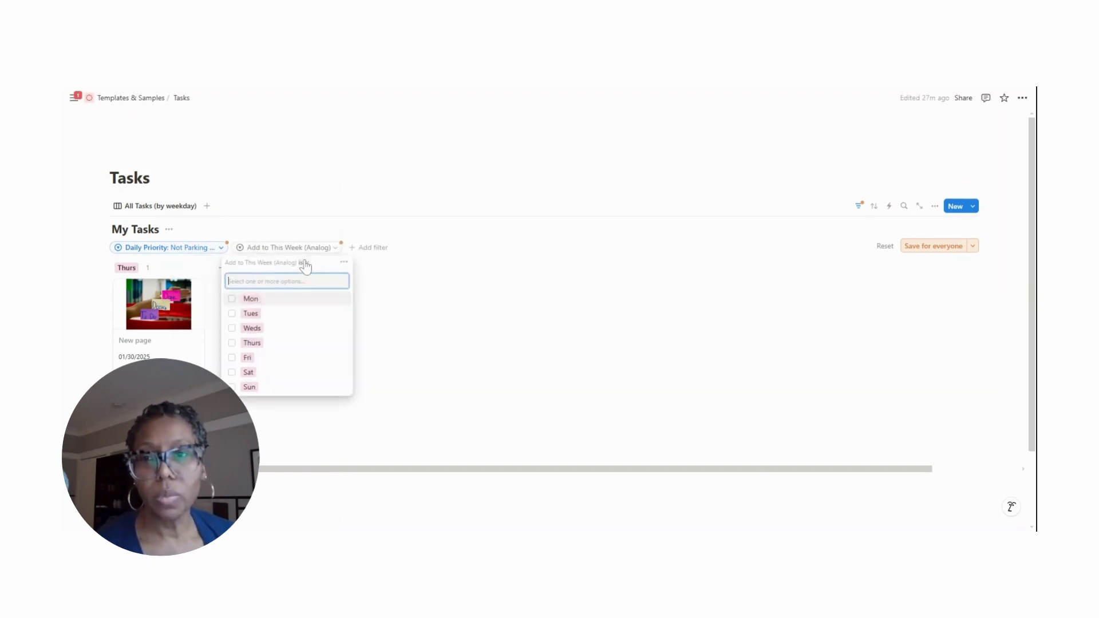
pyautogui.click(305, 266)
pyautogui.click(319, 317)
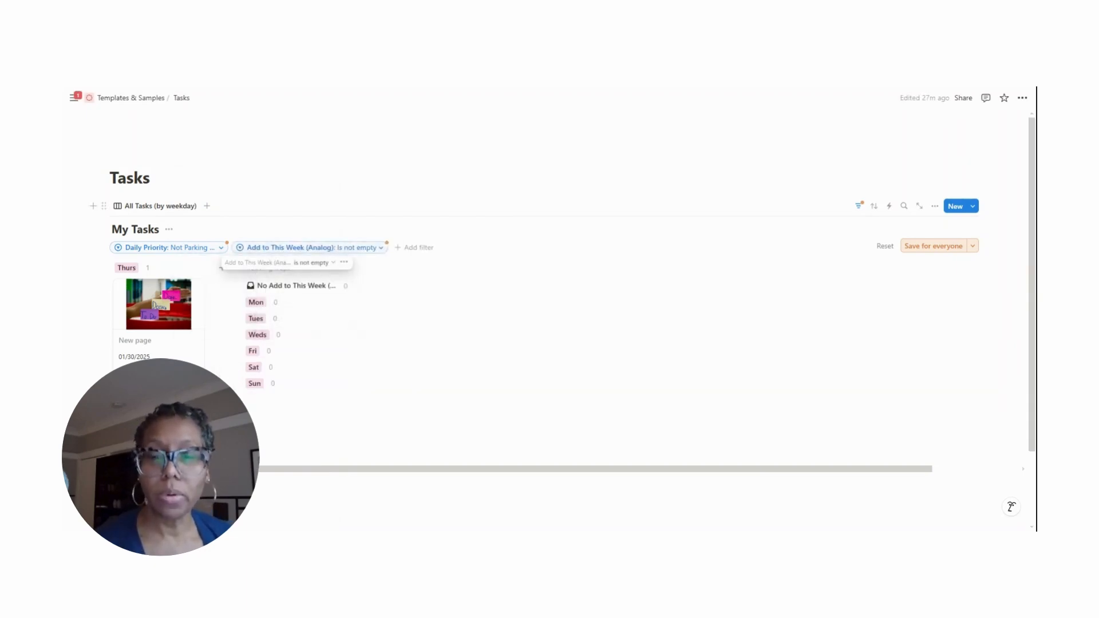
# Add a filter for Done set to Unchecked and save the board's filters for everyone
pyautogui.click(410, 247)
pyautogui.write('Done')
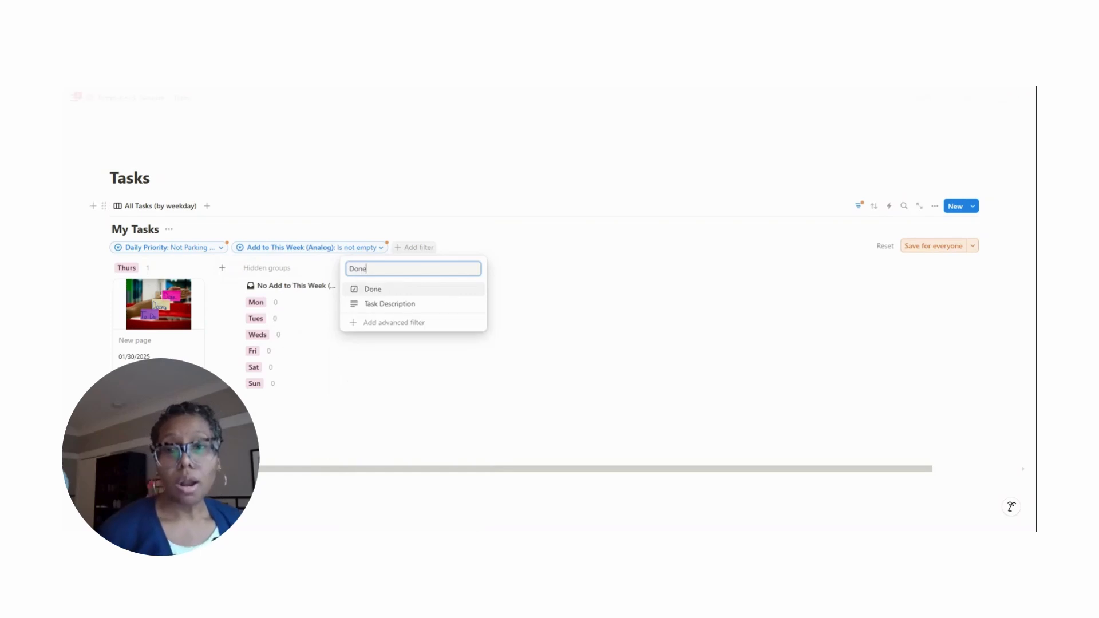
pyautogui.click(407, 288)
pyautogui.click(401, 281)
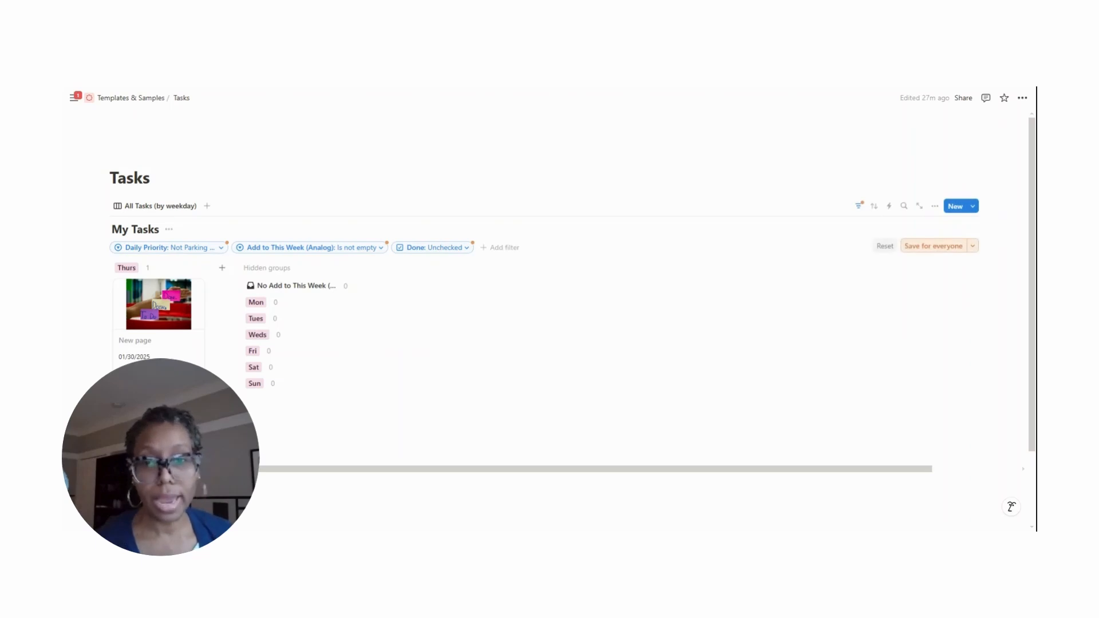
pyautogui.click(939, 246)
# Sort the board by Due Date ascending and Daily Priority ascending, and save the sorts for everyone
pyautogui.click(873, 207)
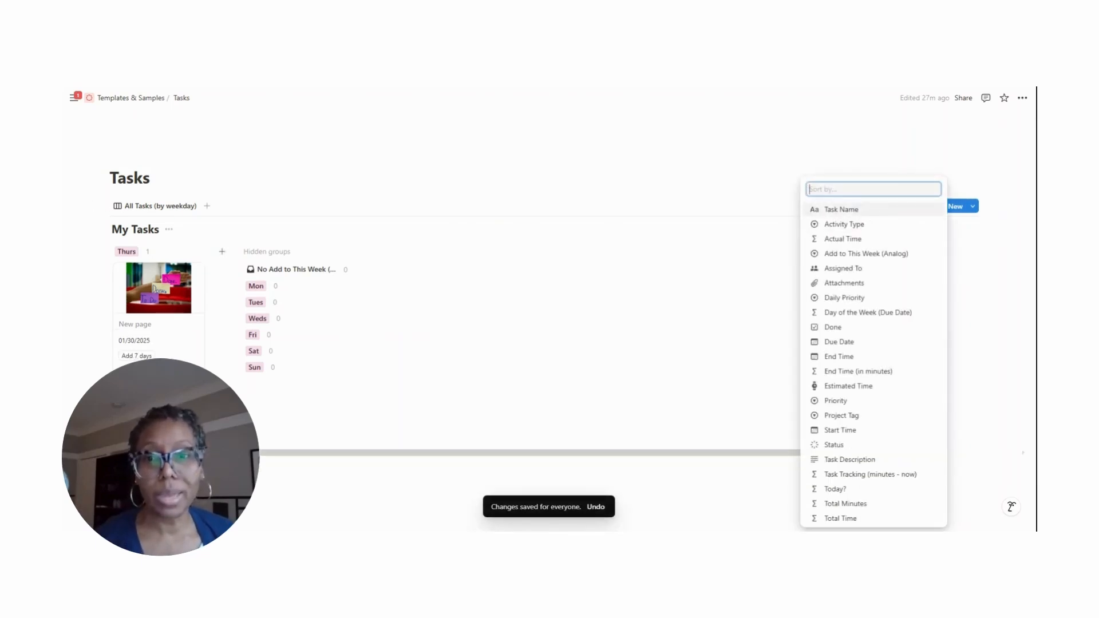
pyautogui.write('Due')
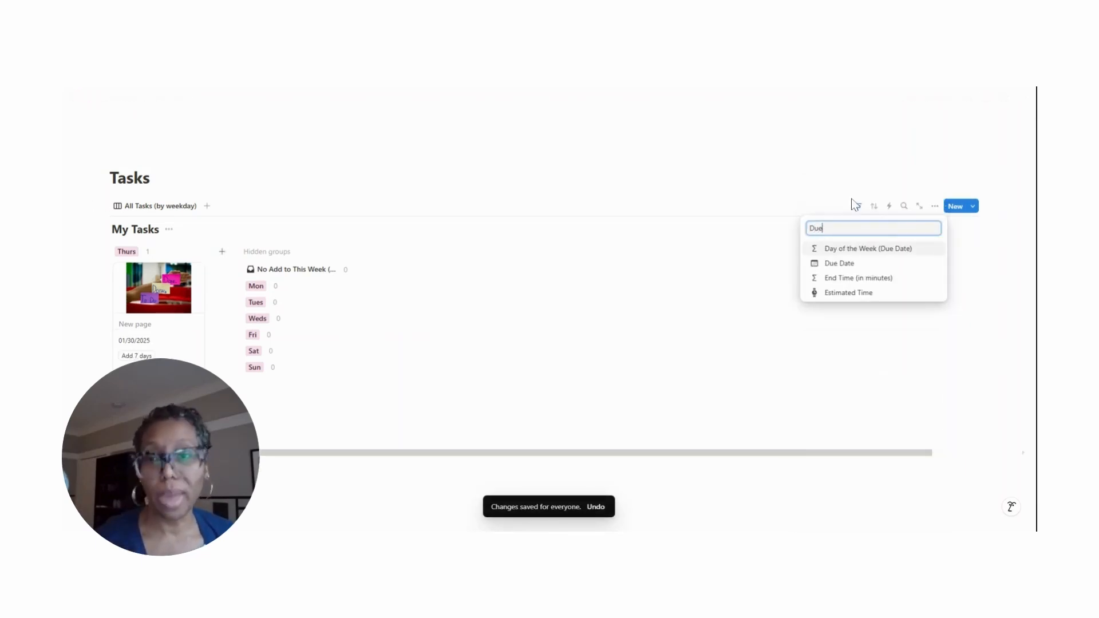
pyautogui.click(851, 264)
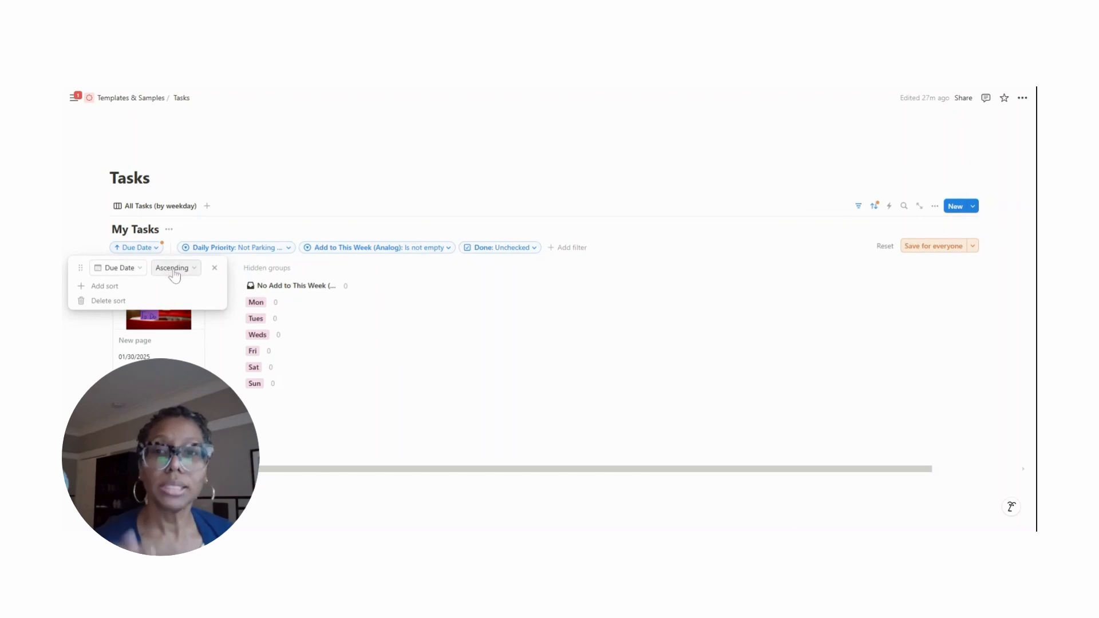
pyautogui.click(146, 292)
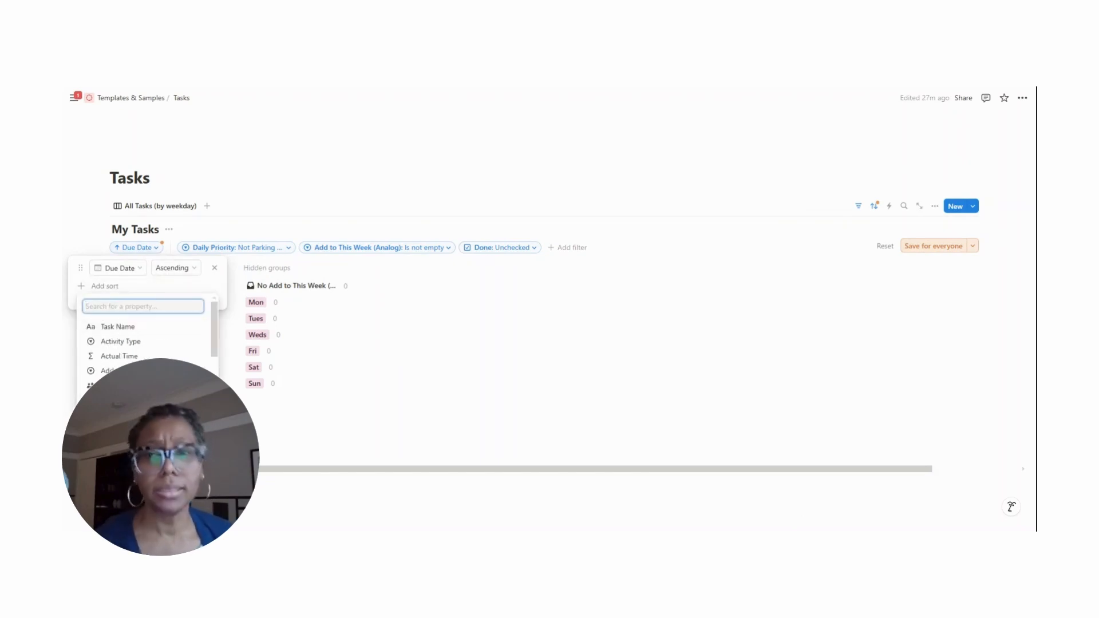
pyautogui.click(143, 423)
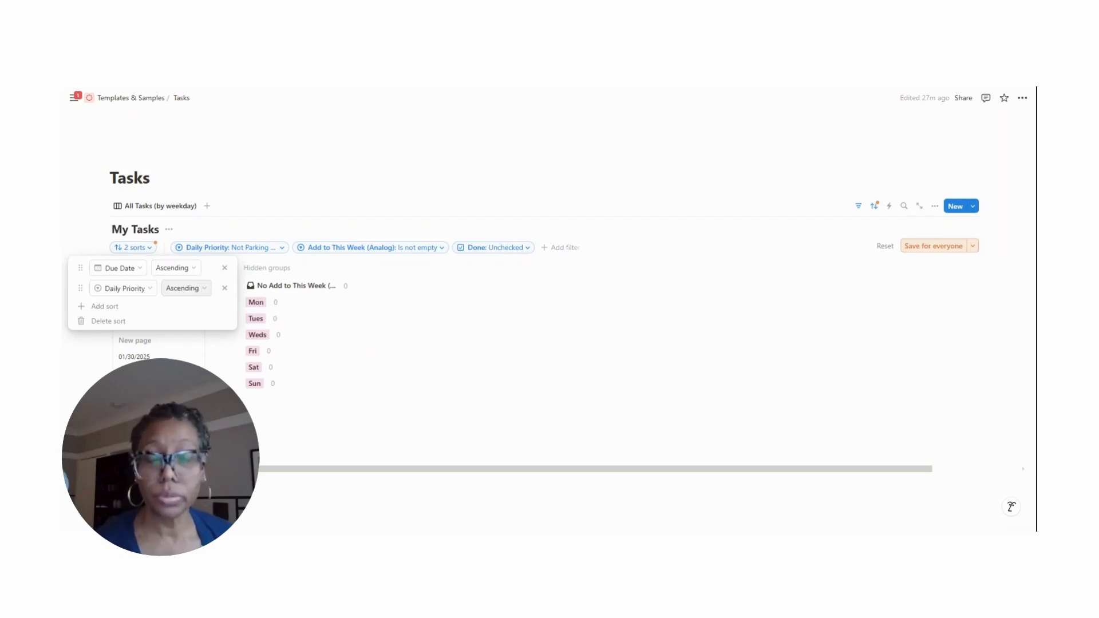
pyautogui.press('Escape')
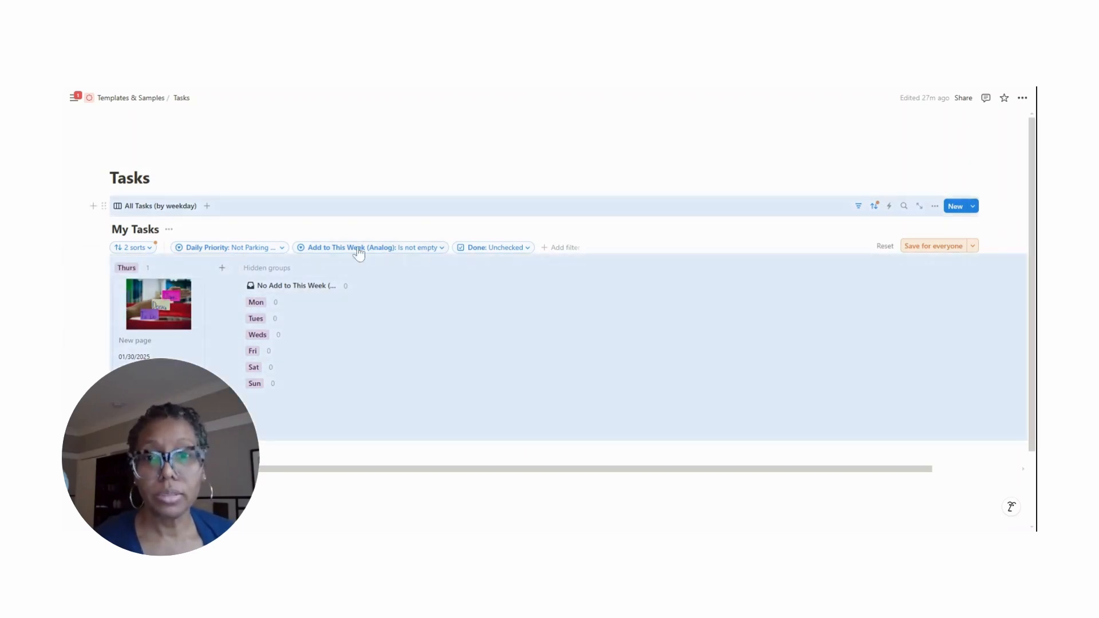
pyautogui.press('Escape')
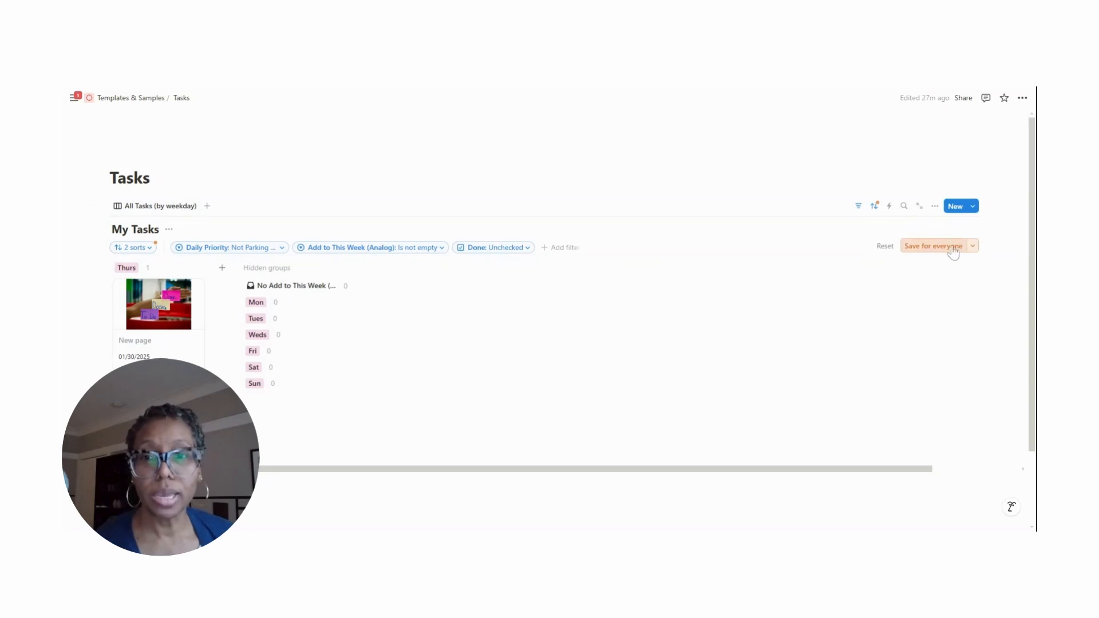
pyautogui.click(932, 246)
# Hide the My Tasks database title and collapse the board's filter and sort bar
pyautogui.click(169, 229)
pyautogui.click(143, 278)
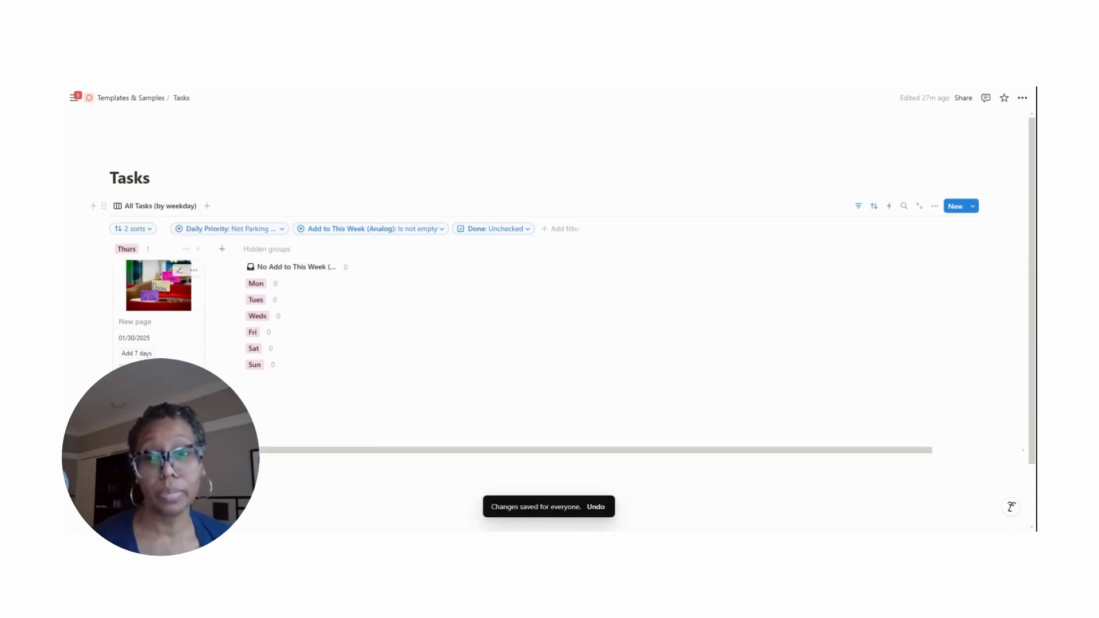
pyautogui.click(858, 206)
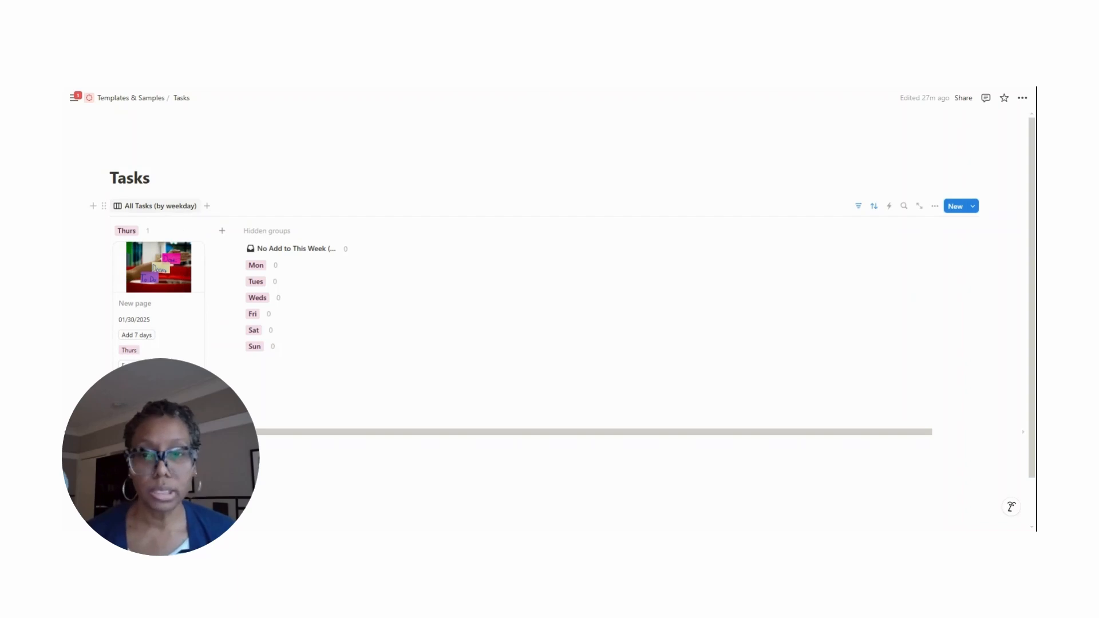
# Duplicate the All Tasks (by weekday) view and name the copy Today's Tasks
pyautogui.click(154, 206)
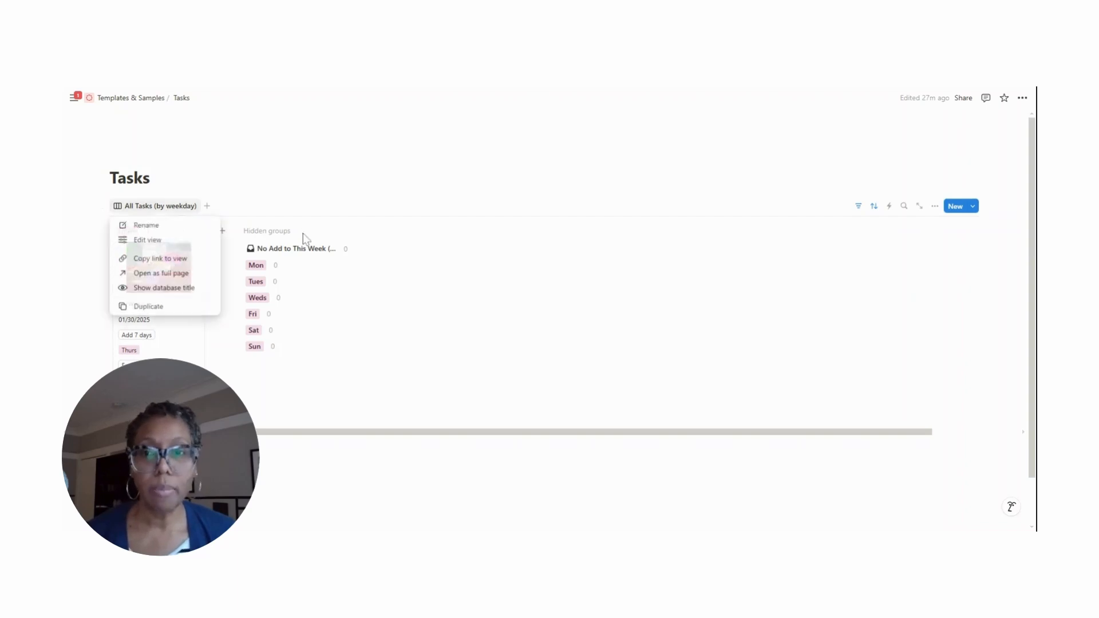
pyautogui.click(169, 308)
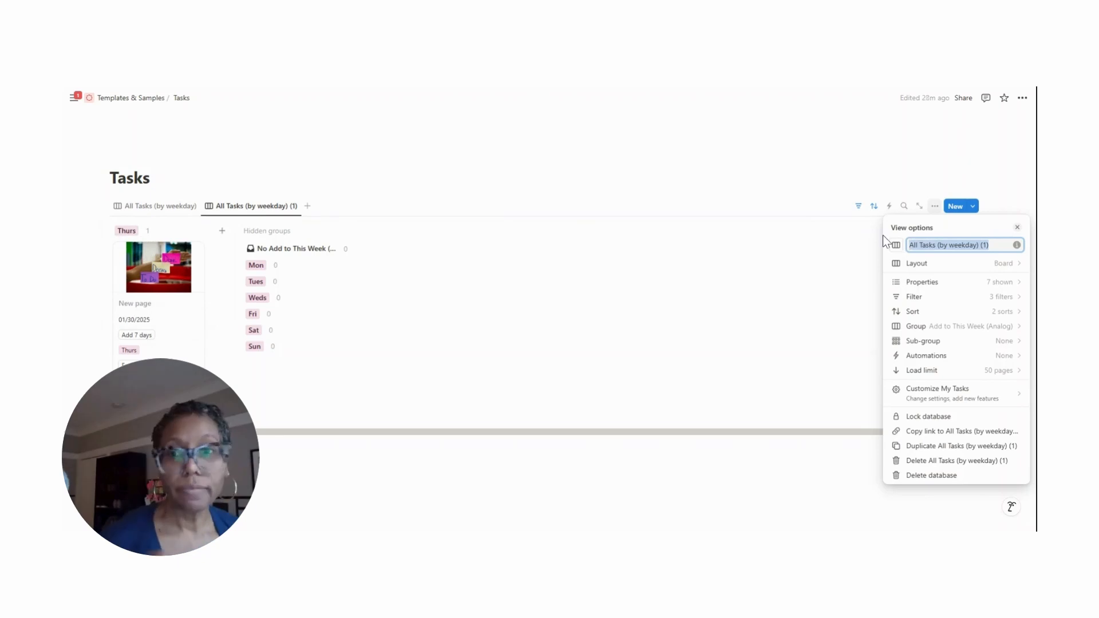
pyautogui.write("Today's Tasks")
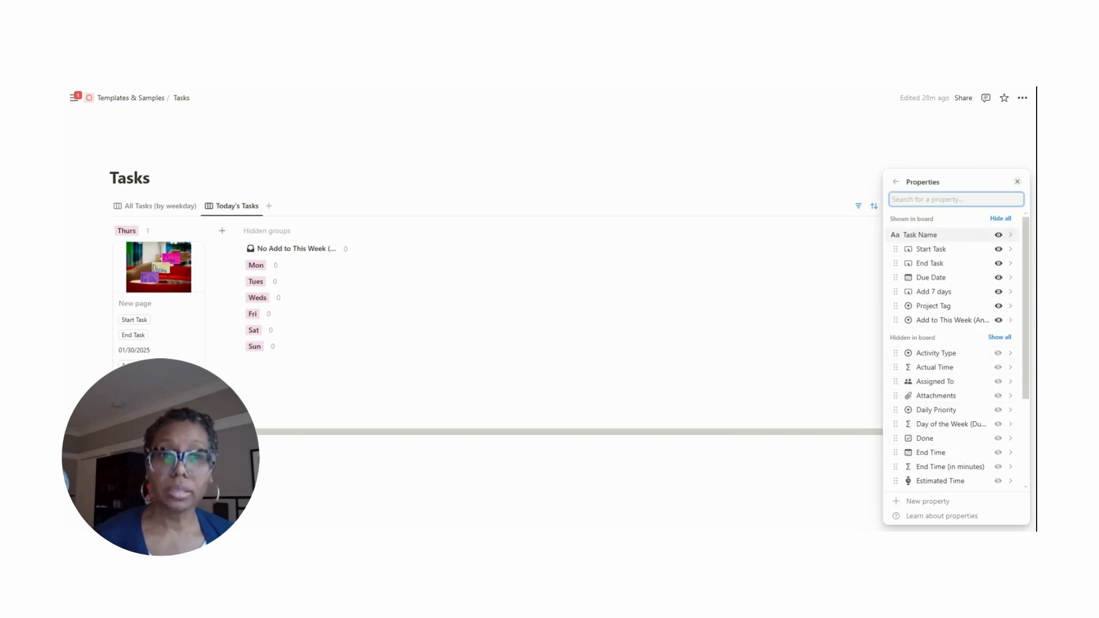
# In the Today's Tasks view, show Start Time, hide Project Tag, and place Add to This Week (Analog) directly below Due Date
pyautogui.write('Start')
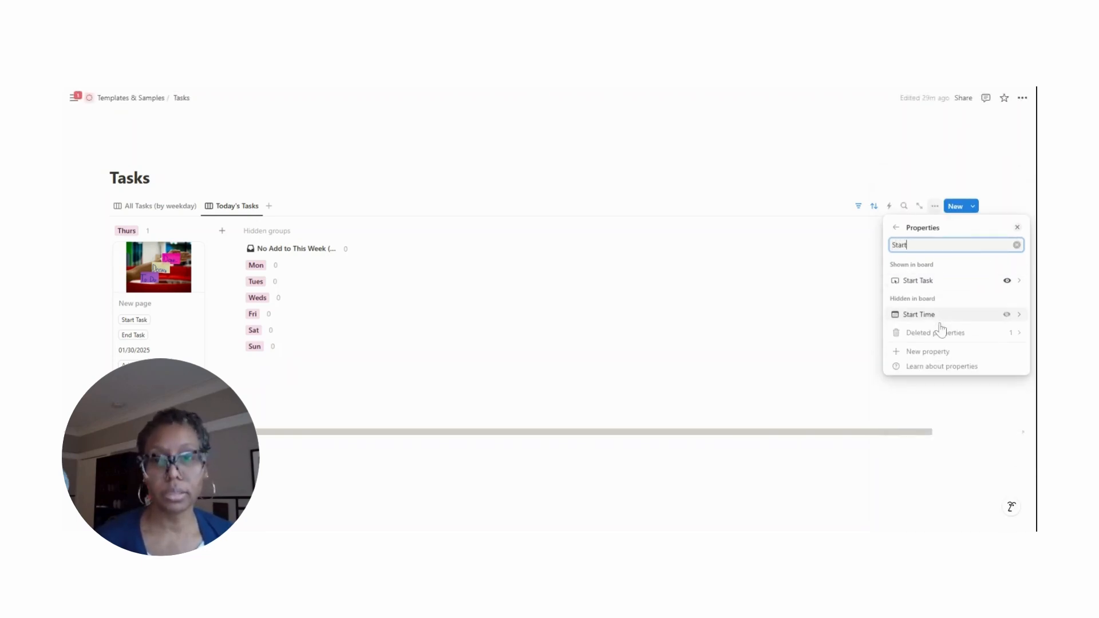
pyautogui.click(1006, 314)
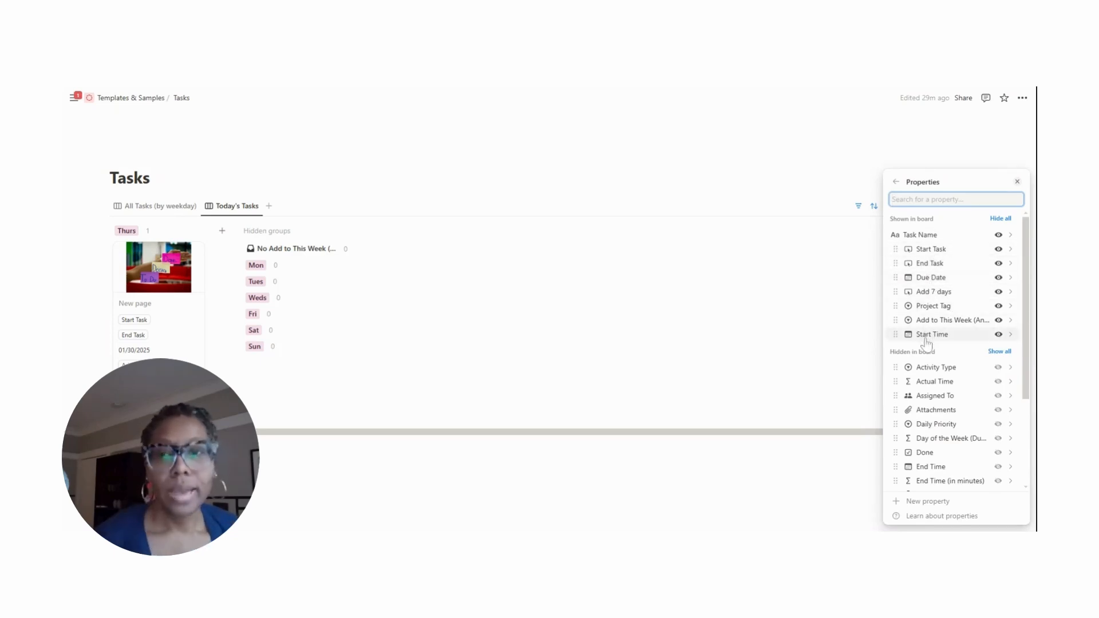
pyautogui.click(998, 321)
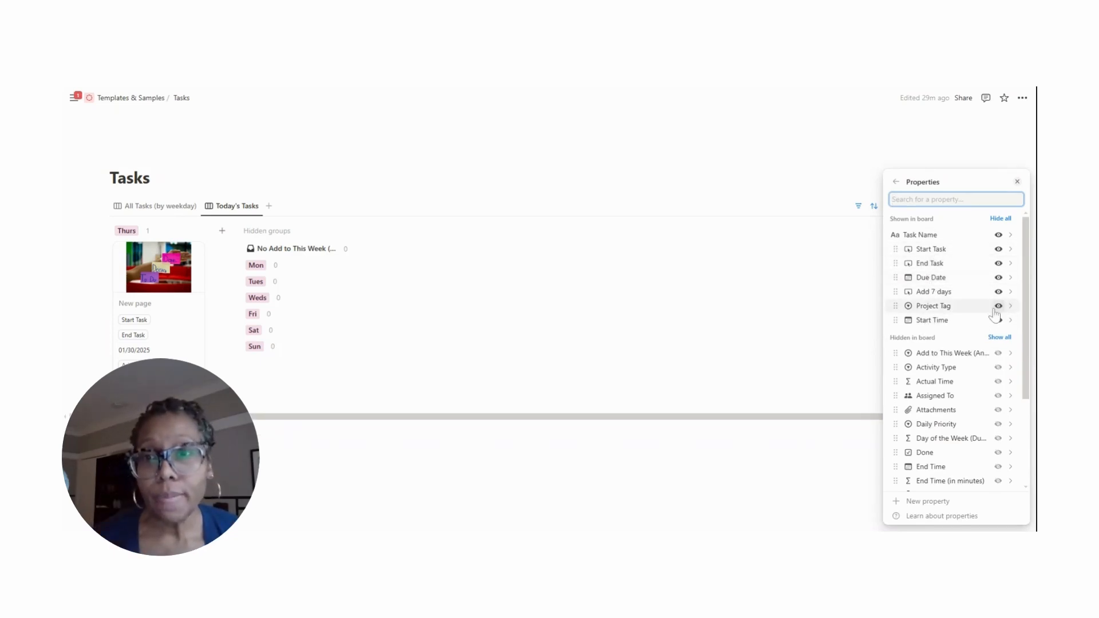
pyautogui.click(999, 307)
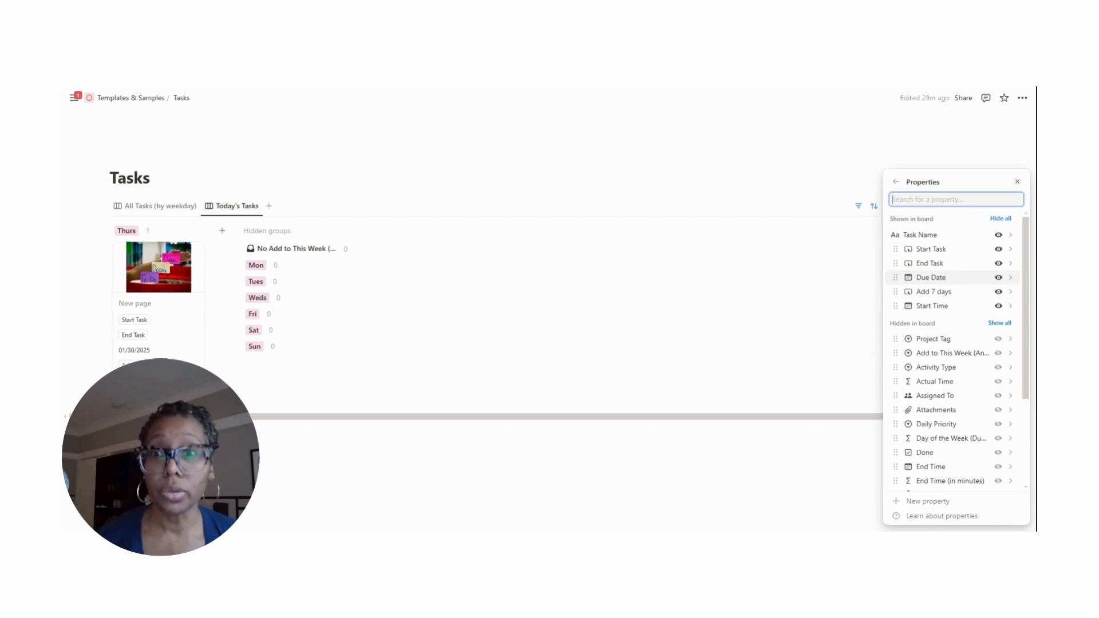
pyautogui.click(998, 353)
pyautogui.moveTo(896, 320); pyautogui.dragTo(910, 291)
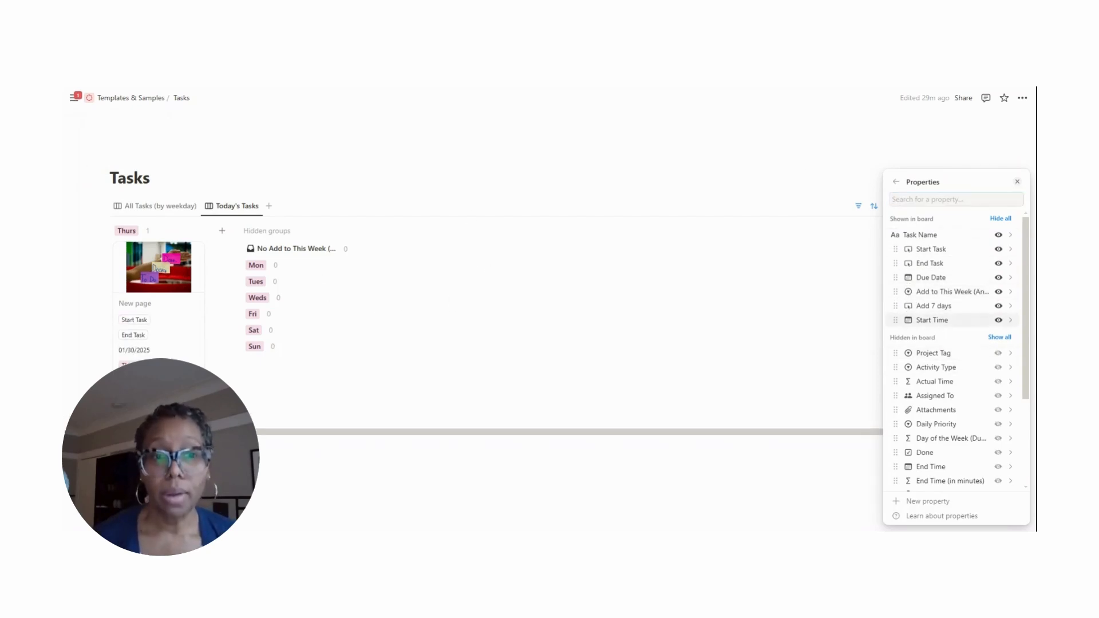
# Hide the Start Task and End Task properties in the All Tasks (by weekday) view
pyautogui.click(160, 206)
pyautogui.click(934, 207)
pyautogui.click(939, 235)
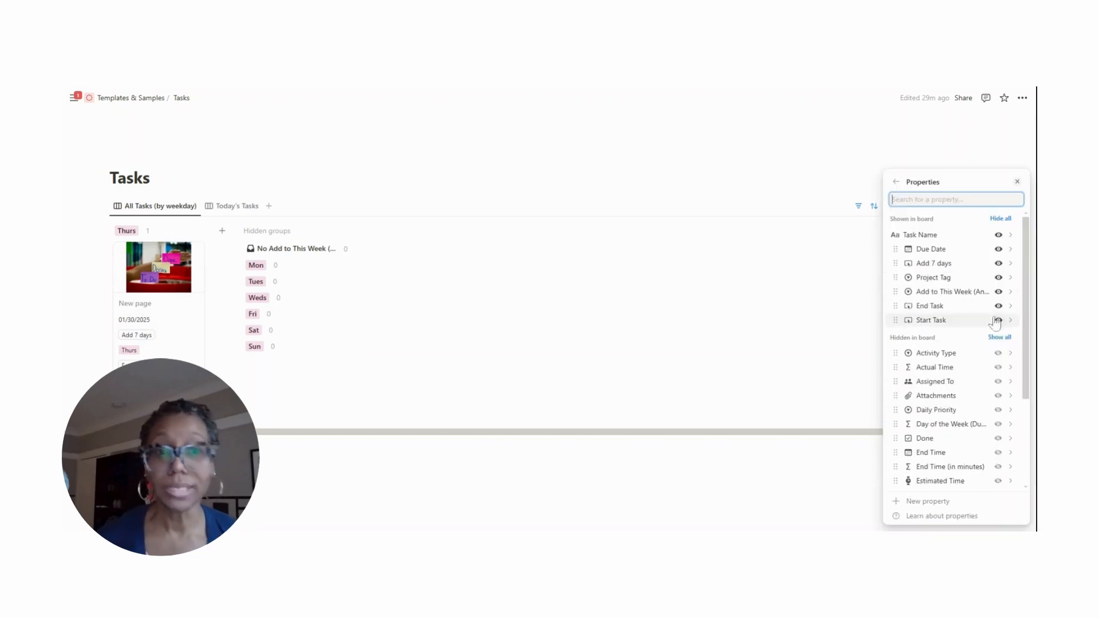
pyautogui.click(997, 320)
pyautogui.click(997, 305)
# In the Today's Tasks view, add a filter on the Today? property with the condition Is not empty
pyautogui.click(232, 206)
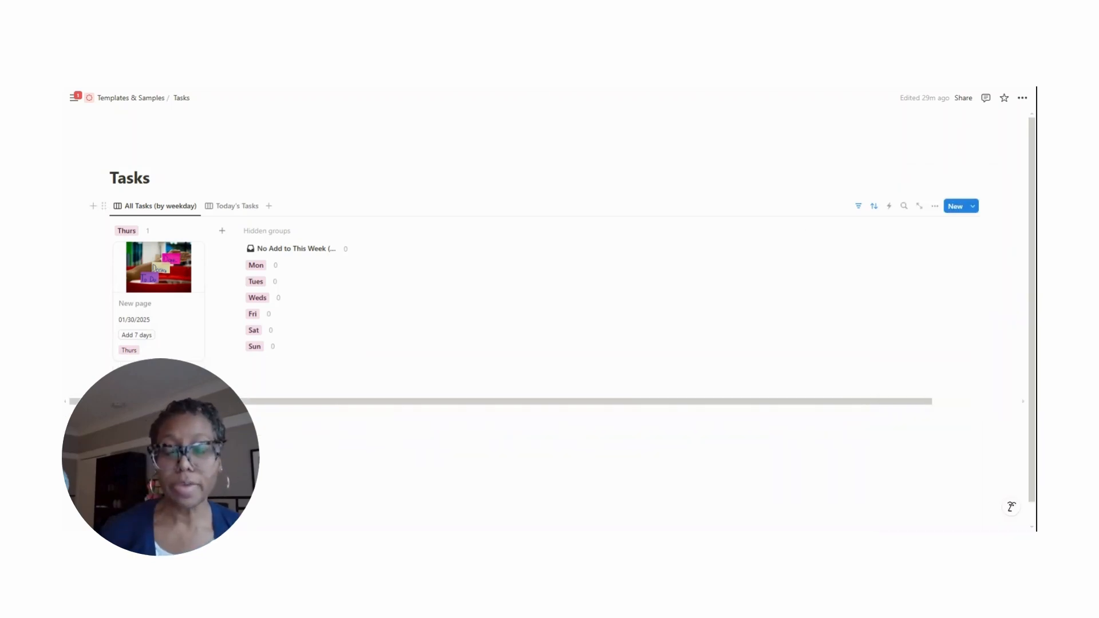
pyautogui.click(859, 206)
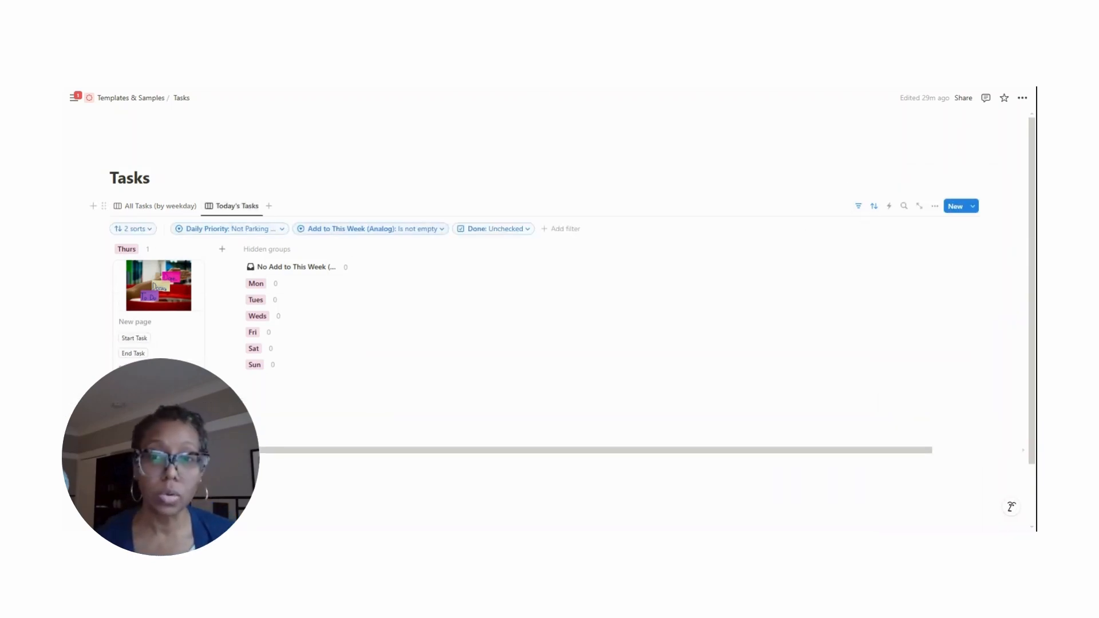
pyautogui.click(560, 228)
pyautogui.write('Today')
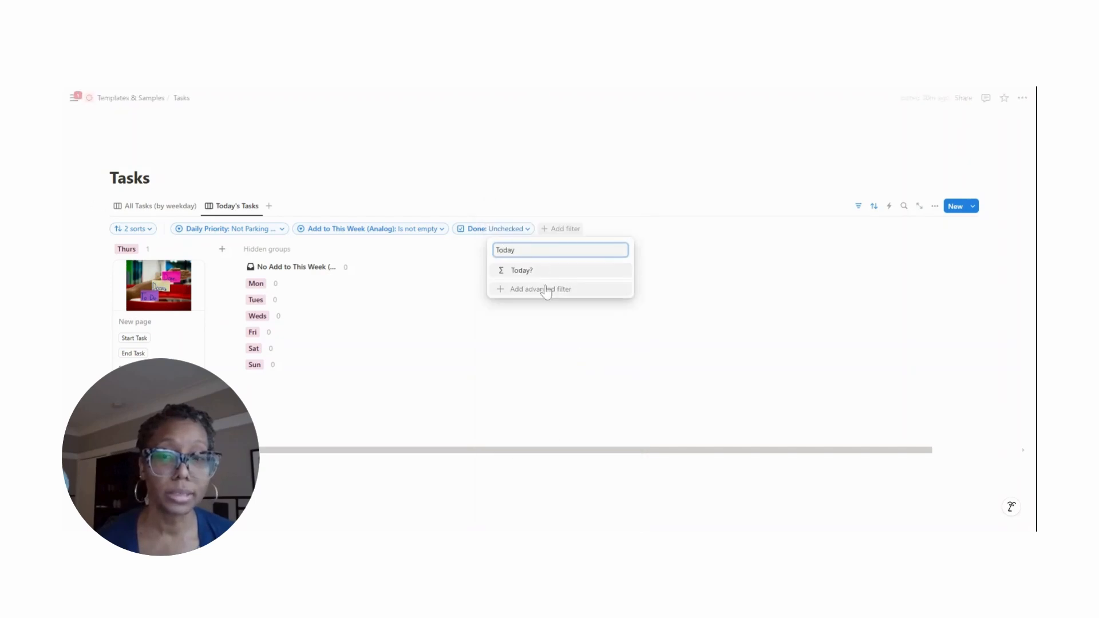
pyautogui.press('Return')
pyautogui.click(543, 244)
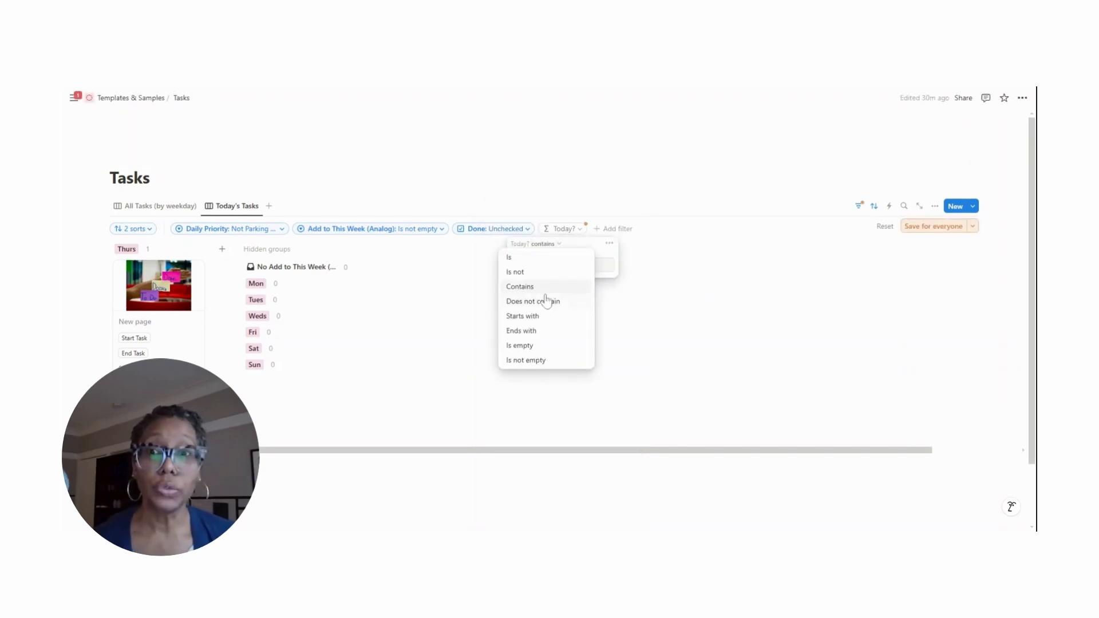
pyautogui.click(526, 360)
pyautogui.press('Escape')
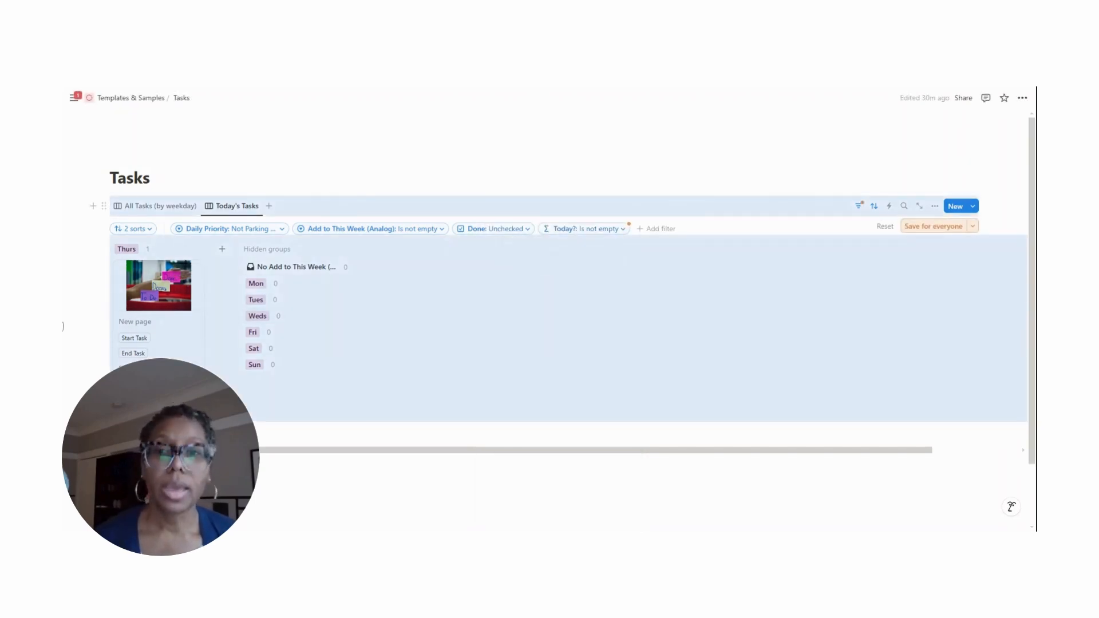
# Change the Today? filter's condition to Contains with the value Today
pyautogui.click(584, 229)
pyautogui.click(570, 244)
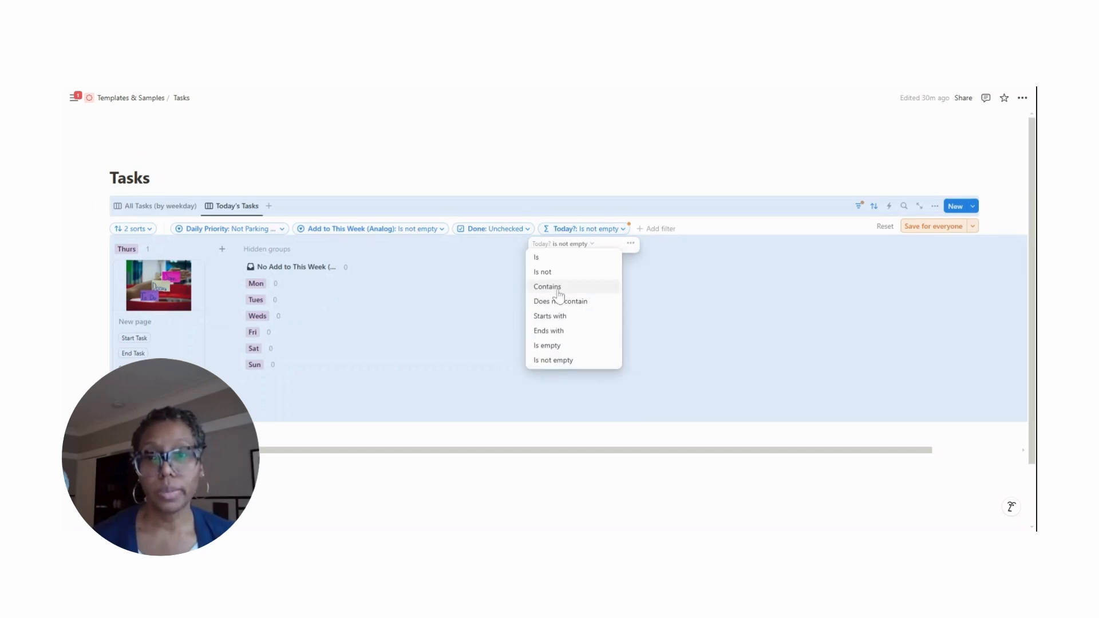
pyautogui.click(554, 289)
pyautogui.write('Today')
pyautogui.click(137, 234)
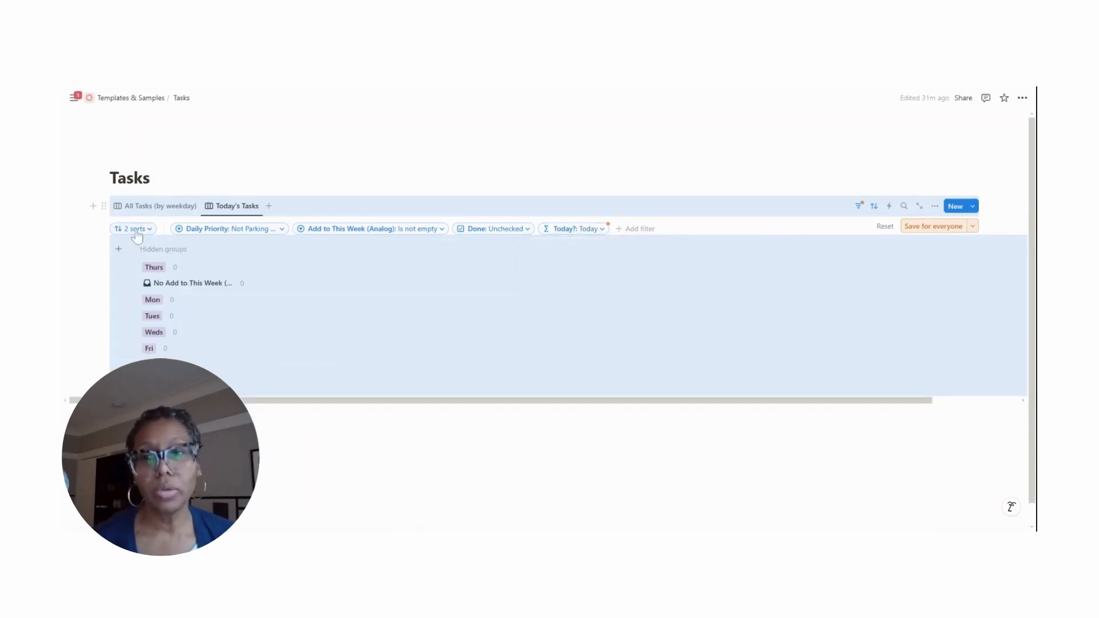
# From the All Tasks (by weekday) view, set the untitled task's Due Date to 01/29/2025 and Add to This Week (Analog) to Weds
pyautogui.click(161, 211)
pyautogui.click(165, 276)
pyautogui.click(585, 310)
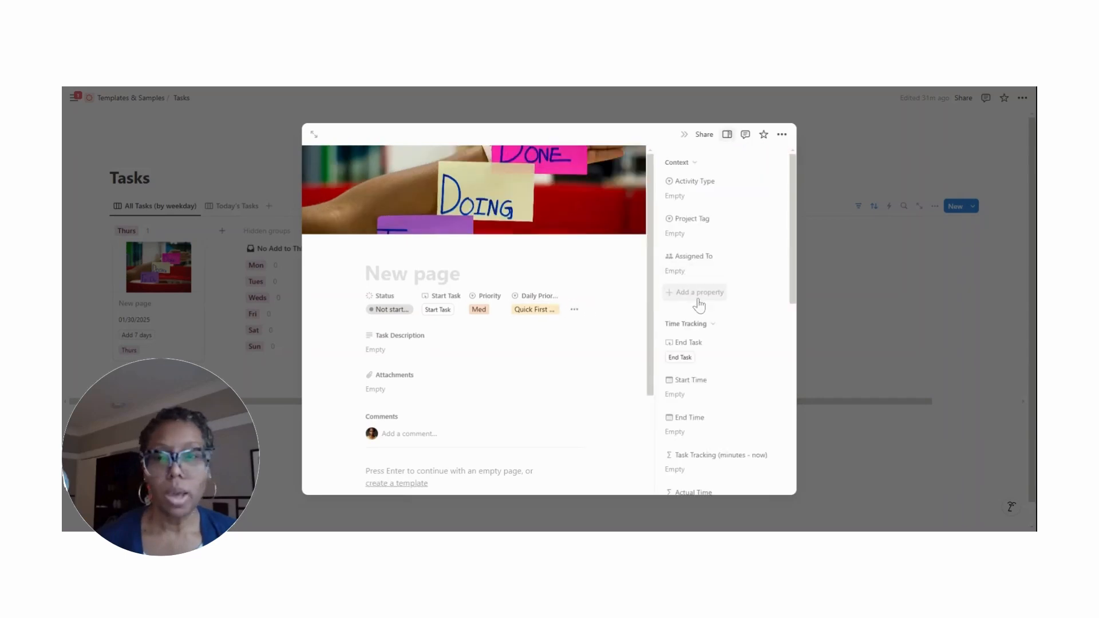
pyautogui.scroll(-9, 700, 302)
pyautogui.click(688, 290)
pyautogui.click(730, 389)
pyautogui.click(789, 214)
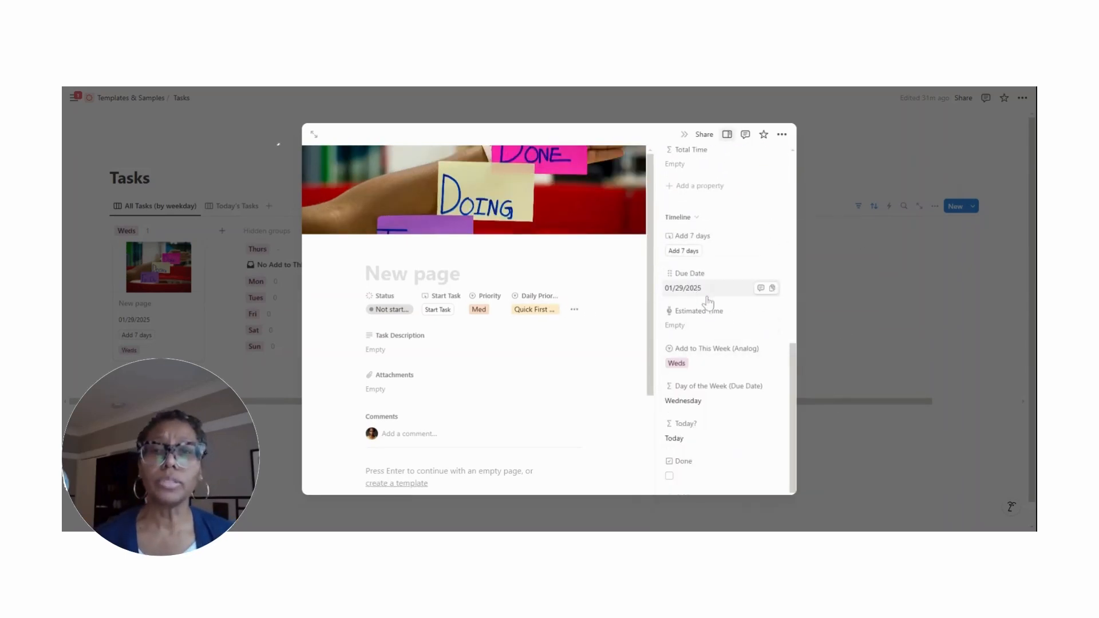
pyautogui.click(821, 353)
# Save the Today's Tasks filter changes for everyone and review the view's layout and sort settings
pyautogui.click(229, 207)
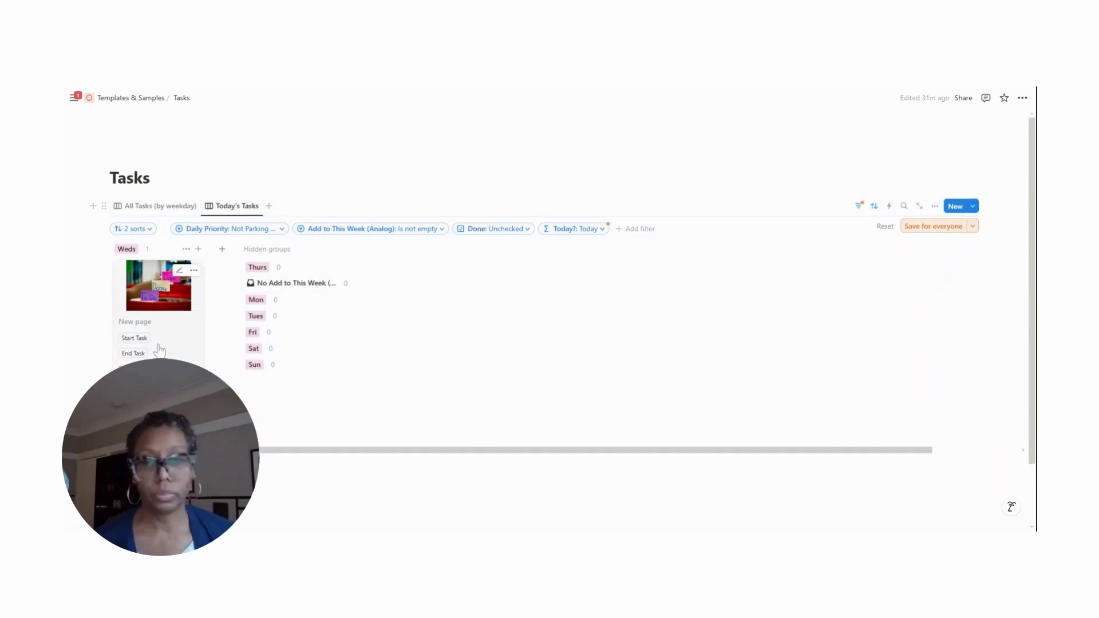
pyautogui.click(933, 226)
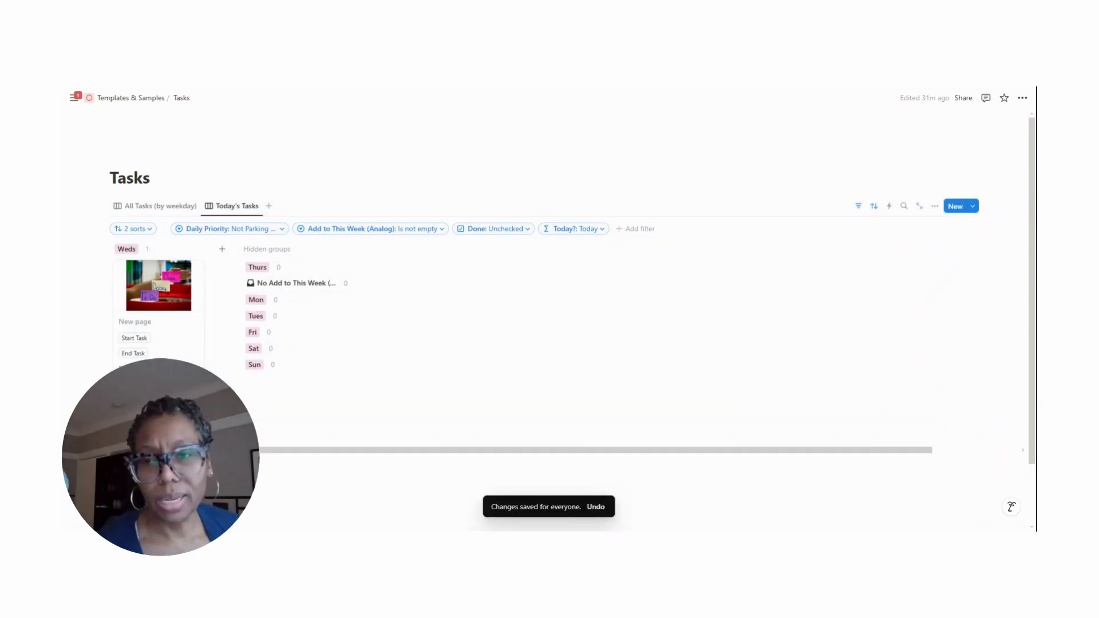
pyautogui.click(935, 206)
pyautogui.click(1005, 264)
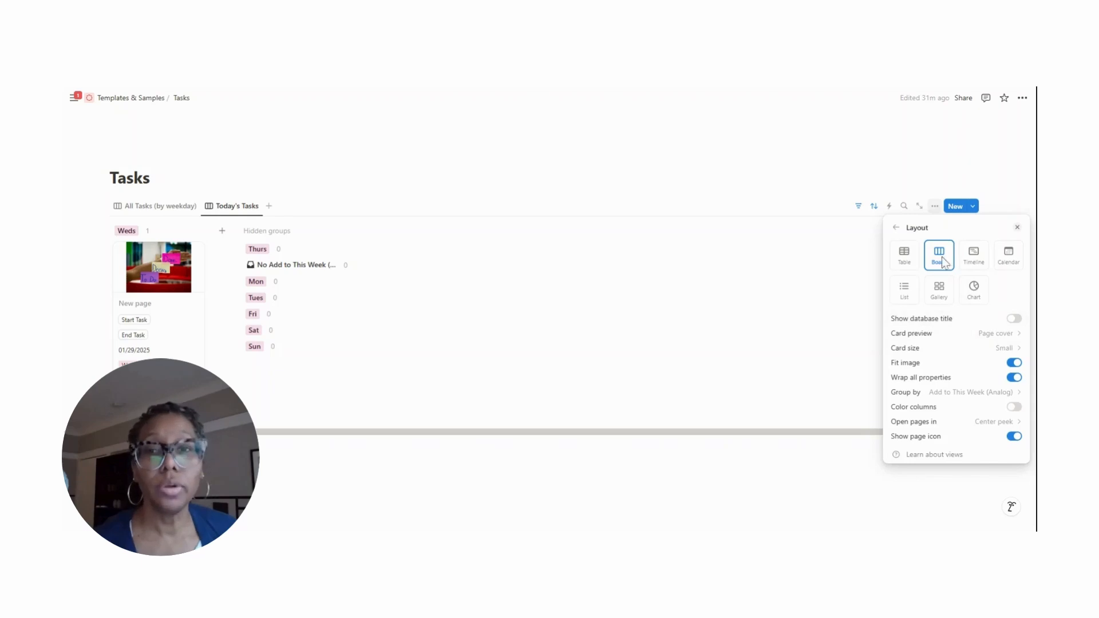
pyautogui.click(895, 227)
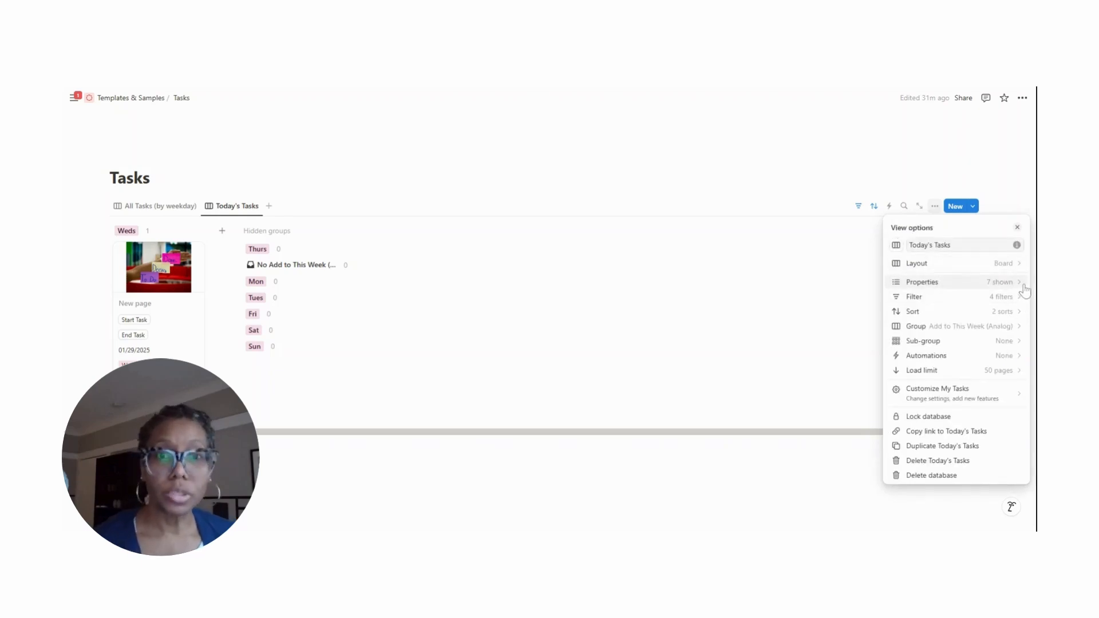
pyautogui.click(1019, 311)
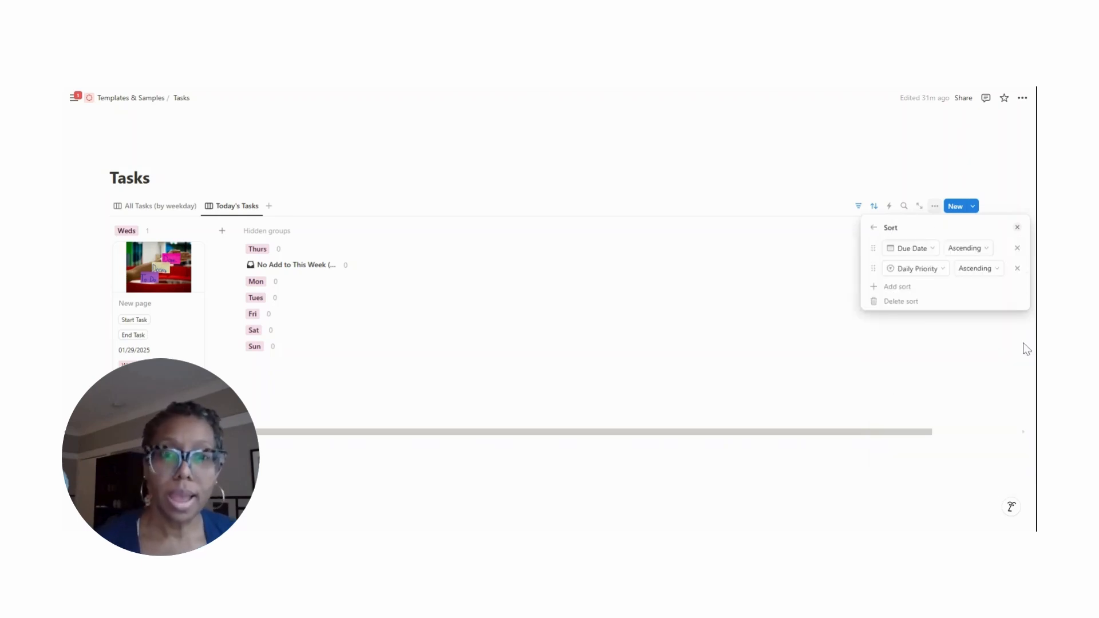
pyautogui.click(784, 354)
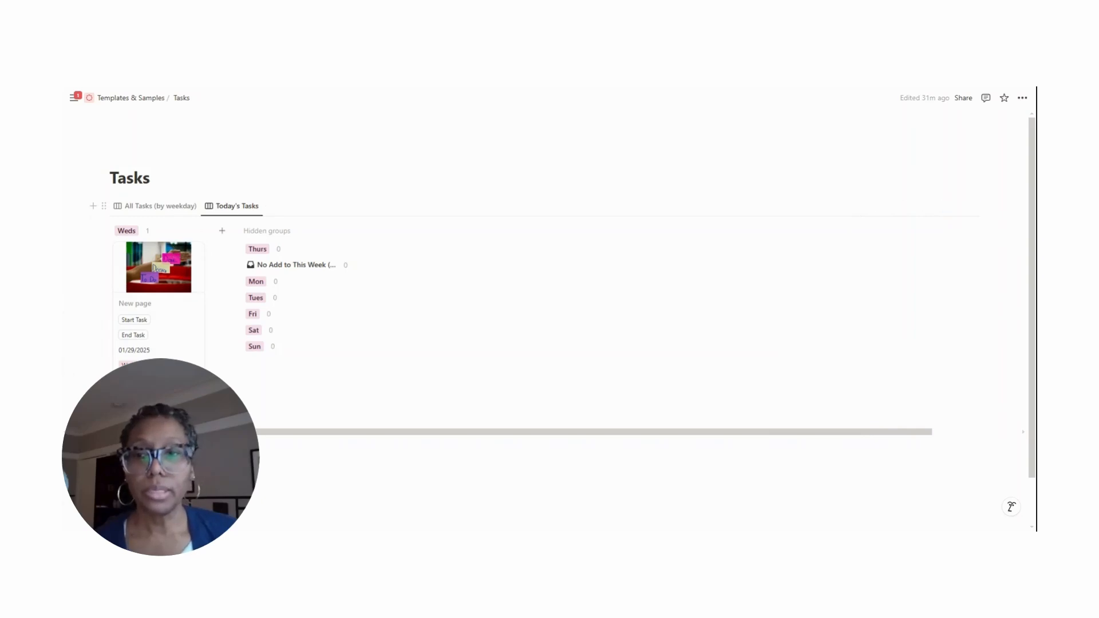
# Group the Today's Tasks board by Daily Priority
pyautogui.scroll(-1, 550, 320)
pyautogui.click(934, 205)
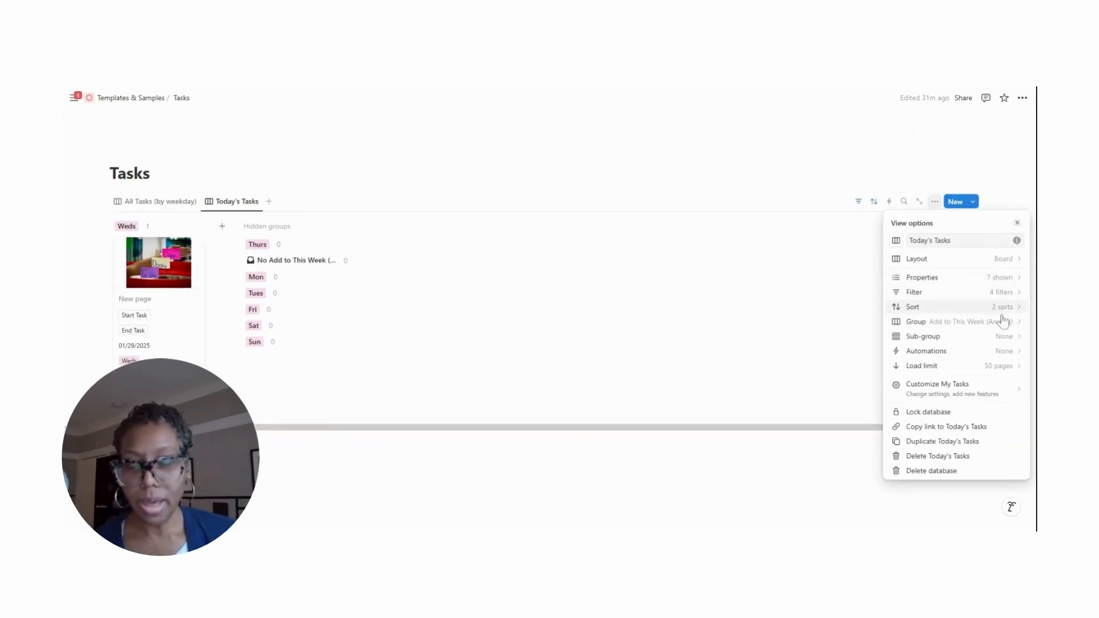
pyautogui.click(1016, 321)
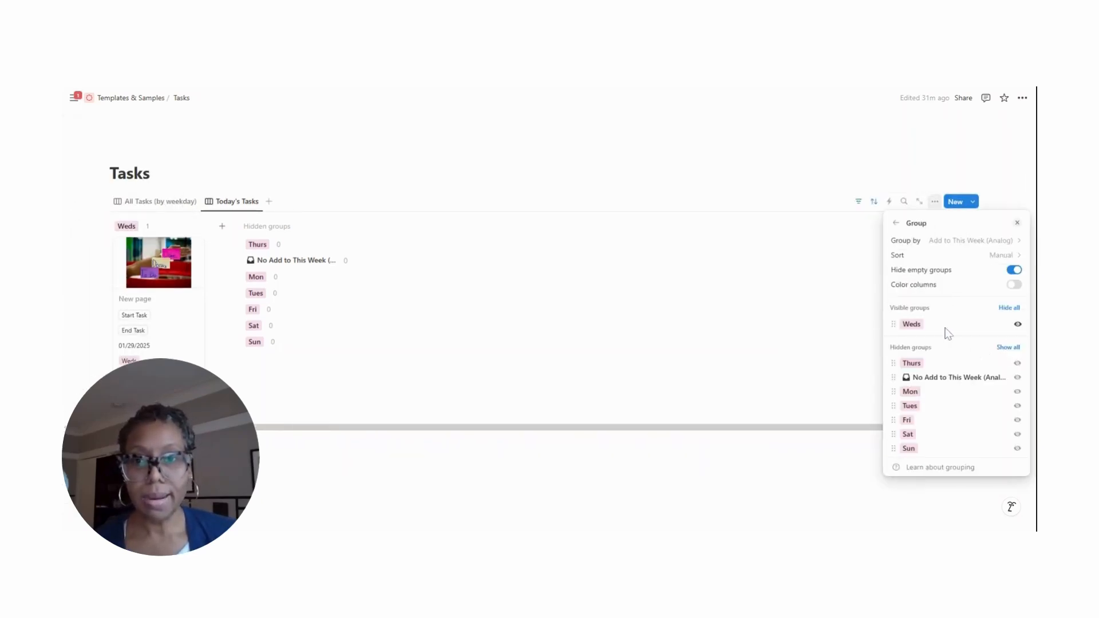
pyautogui.click(1014, 241)
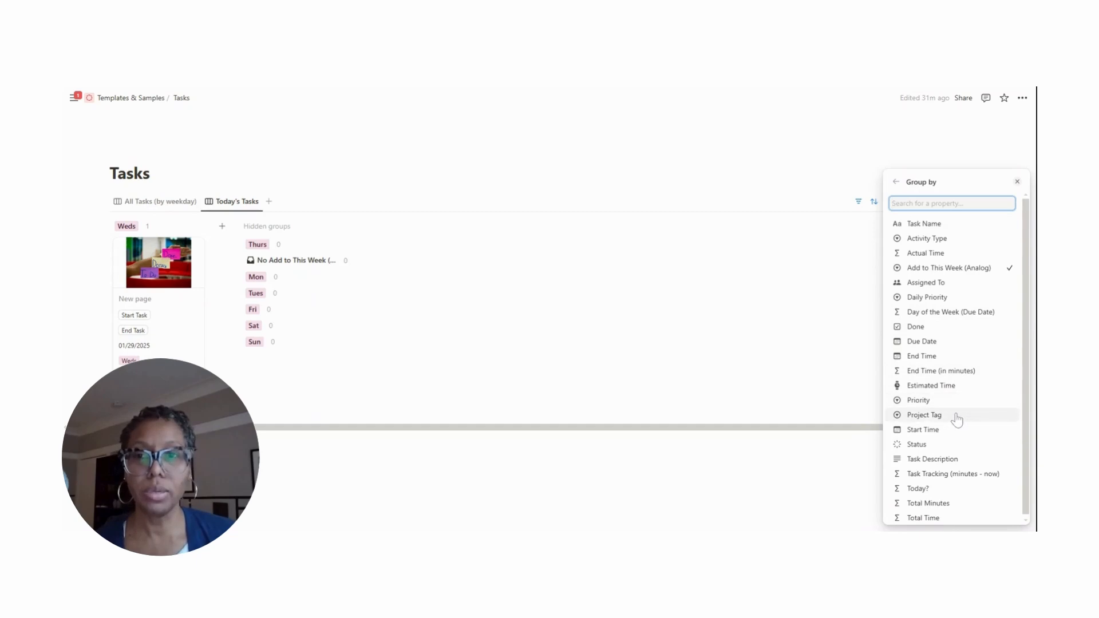
pyautogui.write('daily')
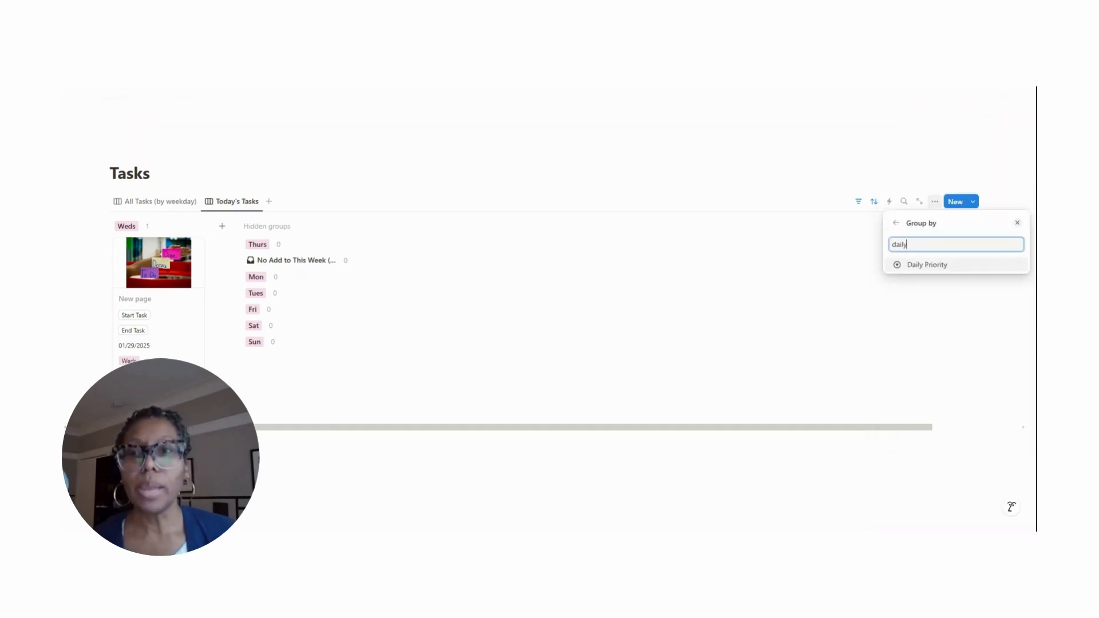
pyautogui.click(939, 265)
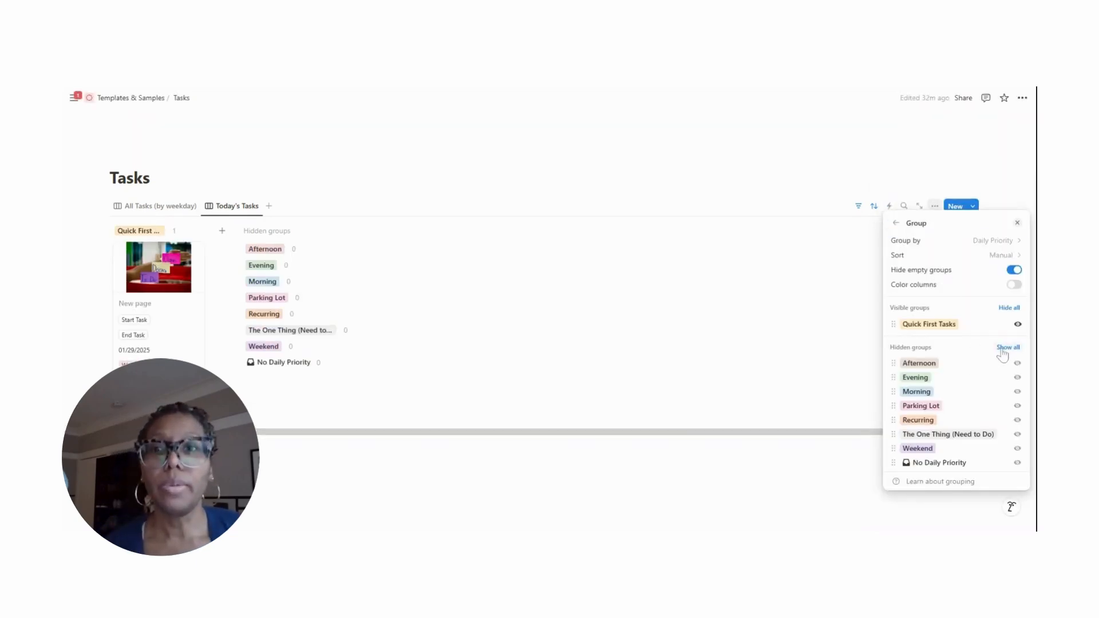
# Order the hidden groups as The One Thing (Need to Do), Morning, Afternoon, Evening, Weekend, Recurring and Parking Lot
pyautogui.moveTo(893, 392); pyautogui.dragTo(893, 362)
pyautogui.moveTo(893, 409); pyautogui.dragTo(893, 359)
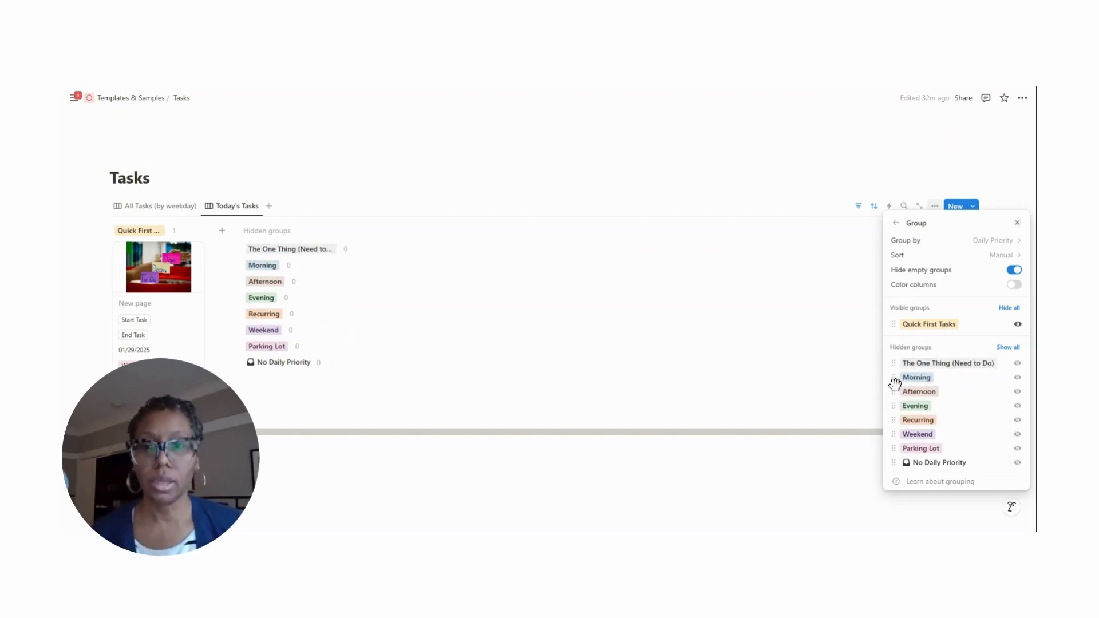
pyautogui.moveTo(893, 419); pyautogui.dragTo(896, 436)
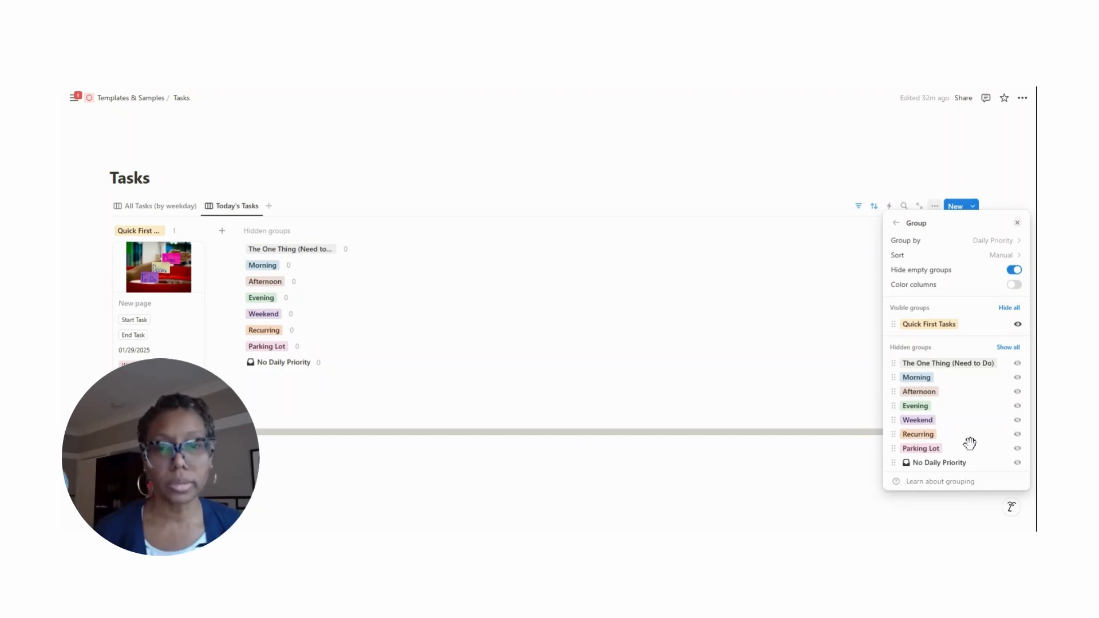
pyautogui.click(781, 380)
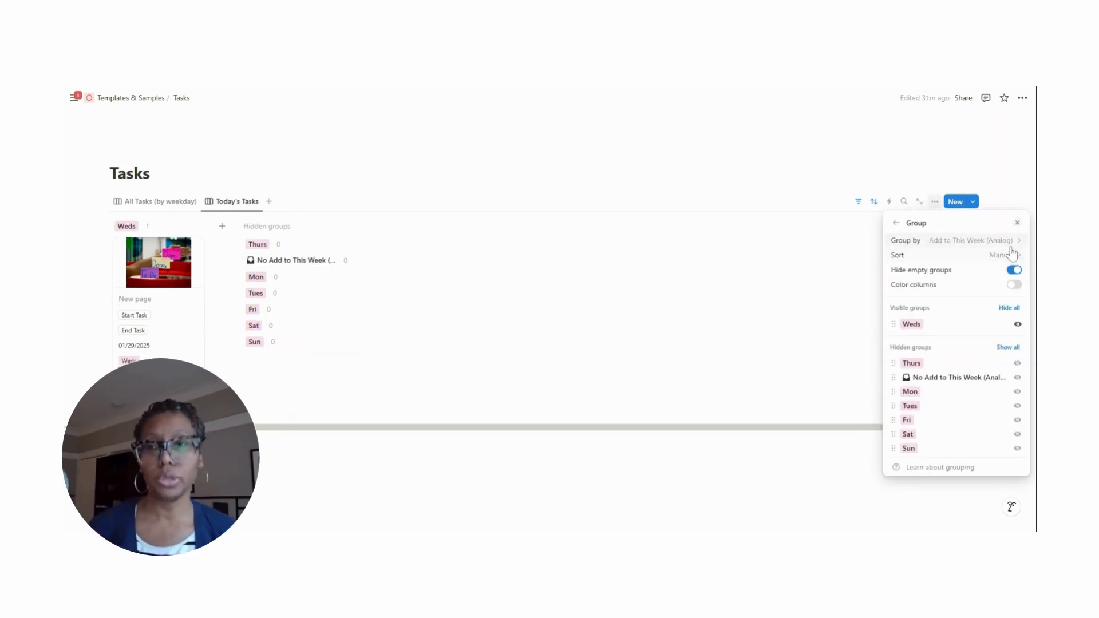
# Change the Today's Tasks board grouping from Add to This Week (Analog) to Daily Priority
pyautogui.click(973, 238)
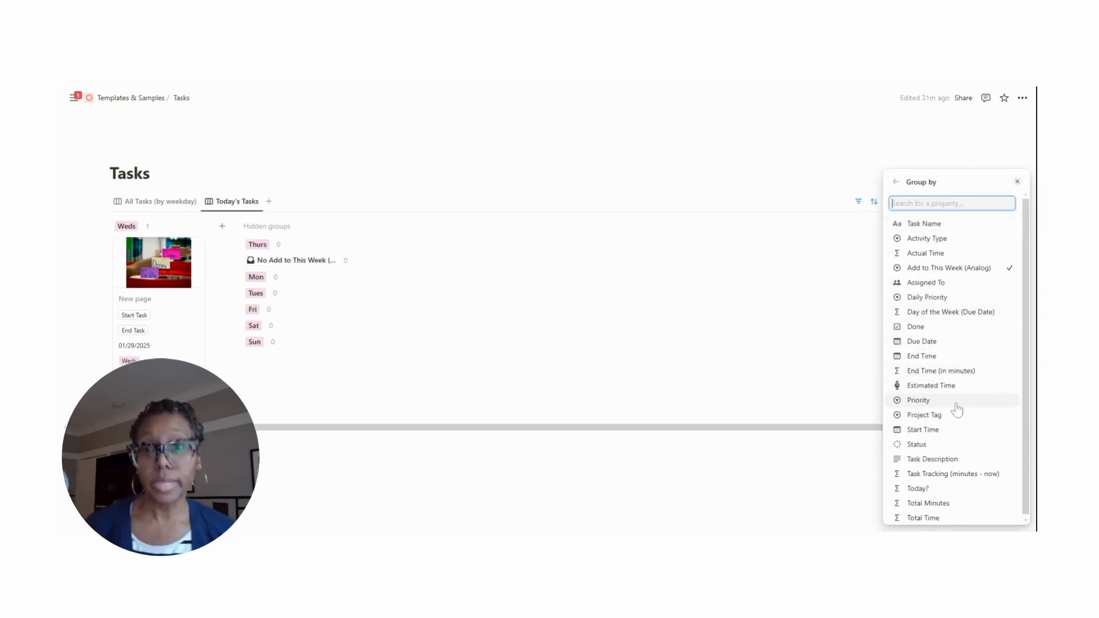
pyautogui.write('daily')
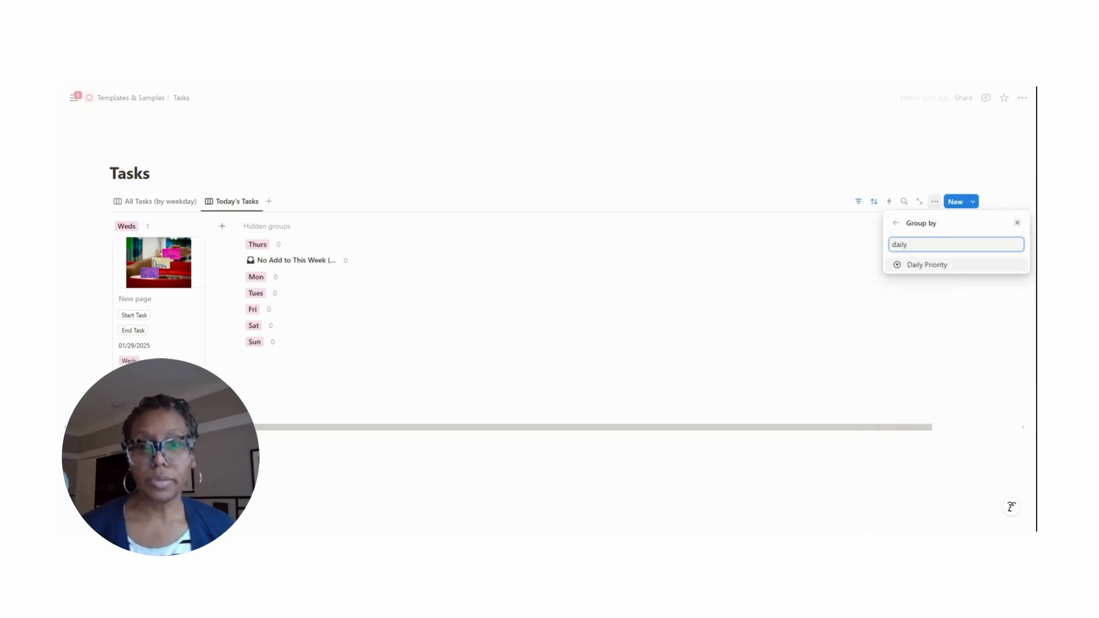
pyautogui.click(959, 264)
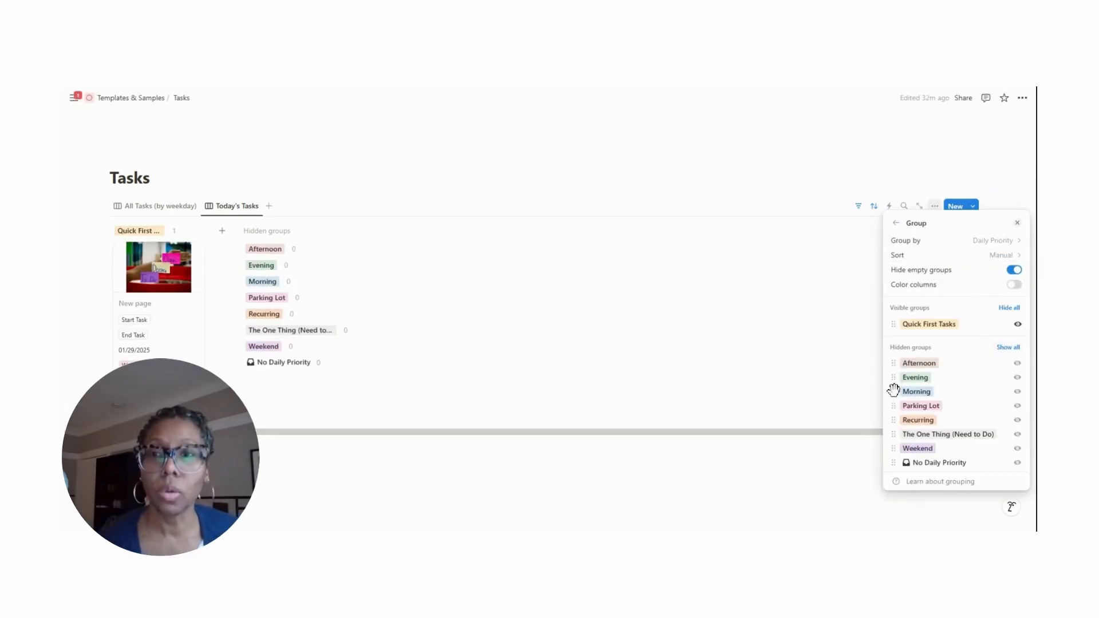
# Arrange the hidden Daily Priority groups as The One Thing (Need to Do), Morning, Afternoon, Evening, Weekend, Recurring, Parking Lot
pyautogui.moveTo(893, 392); pyautogui.dragTo(892, 363)
pyautogui.moveTo(893, 406); pyautogui.dragTo(893, 358)
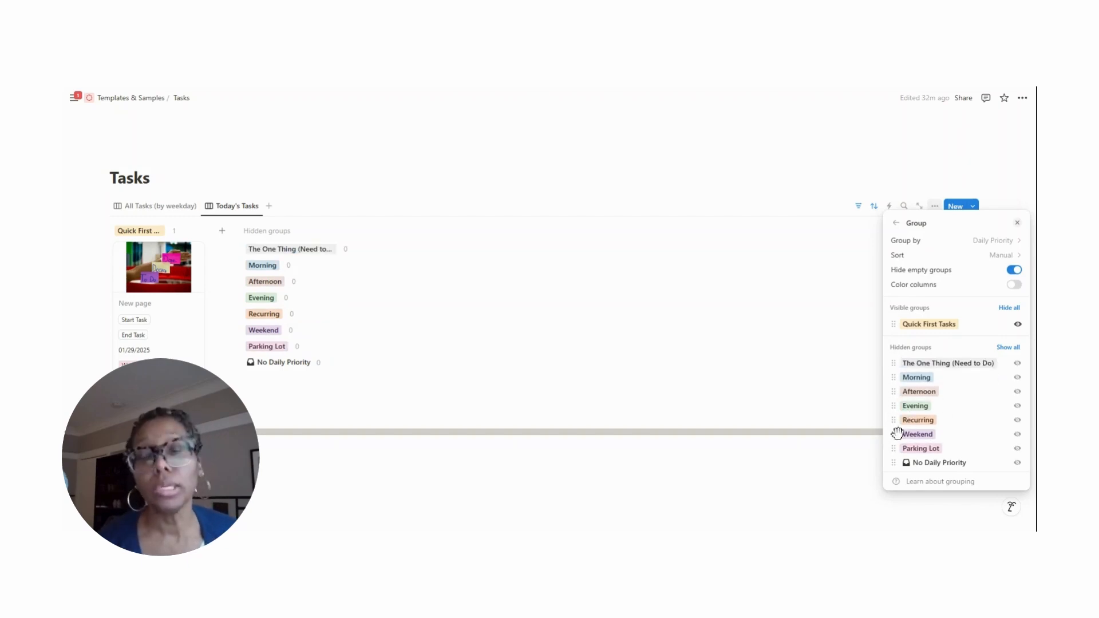
pyautogui.moveTo(894, 433); pyautogui.dragTo(895, 420)
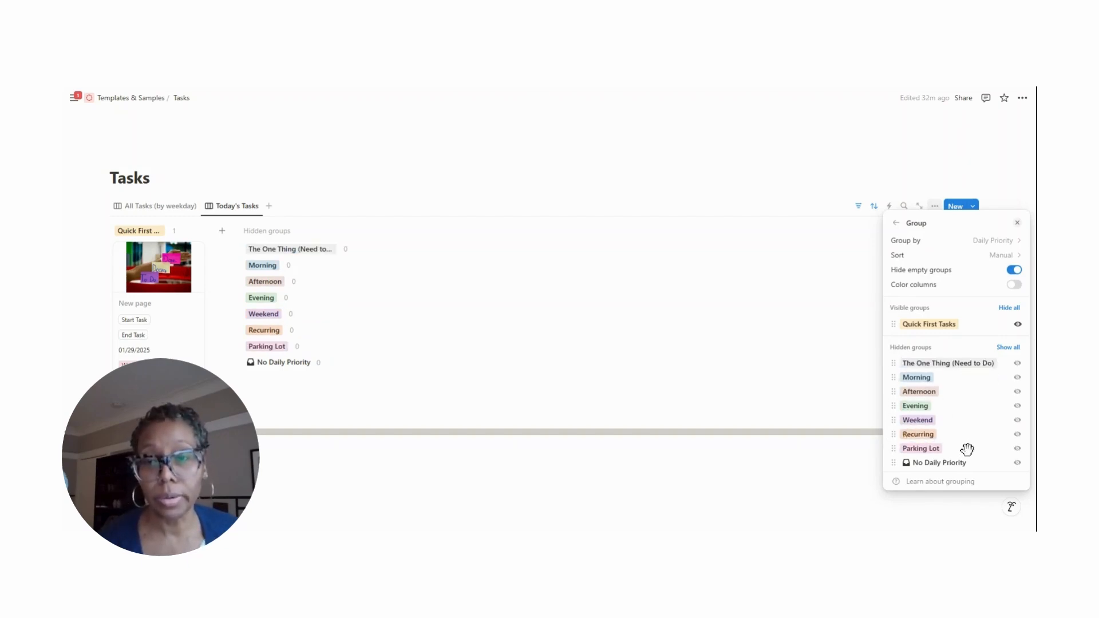
pyautogui.click(782, 383)
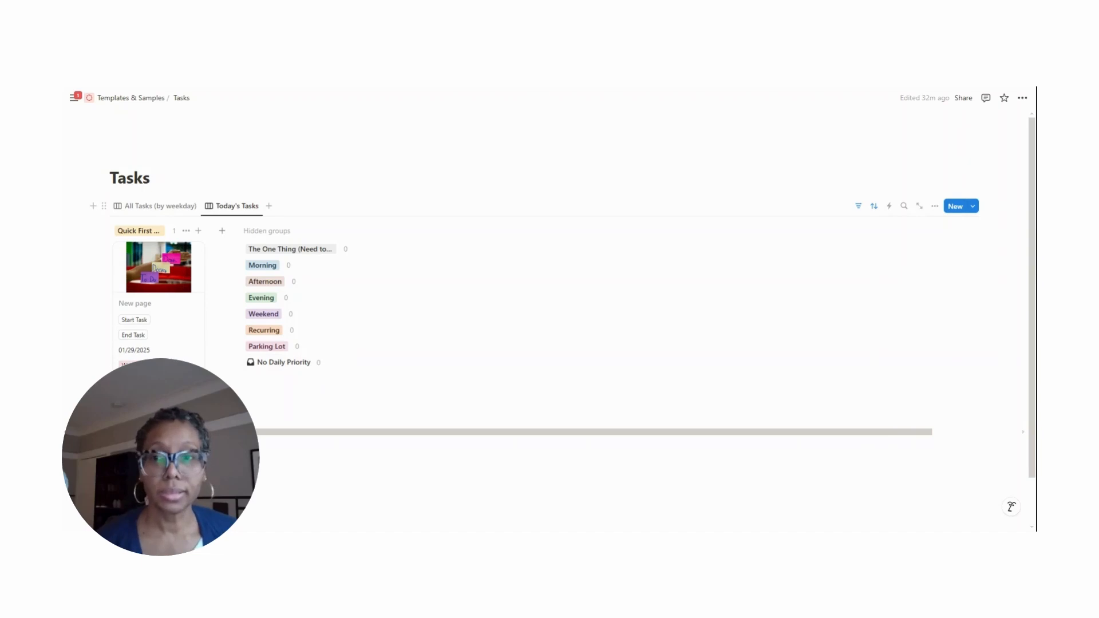